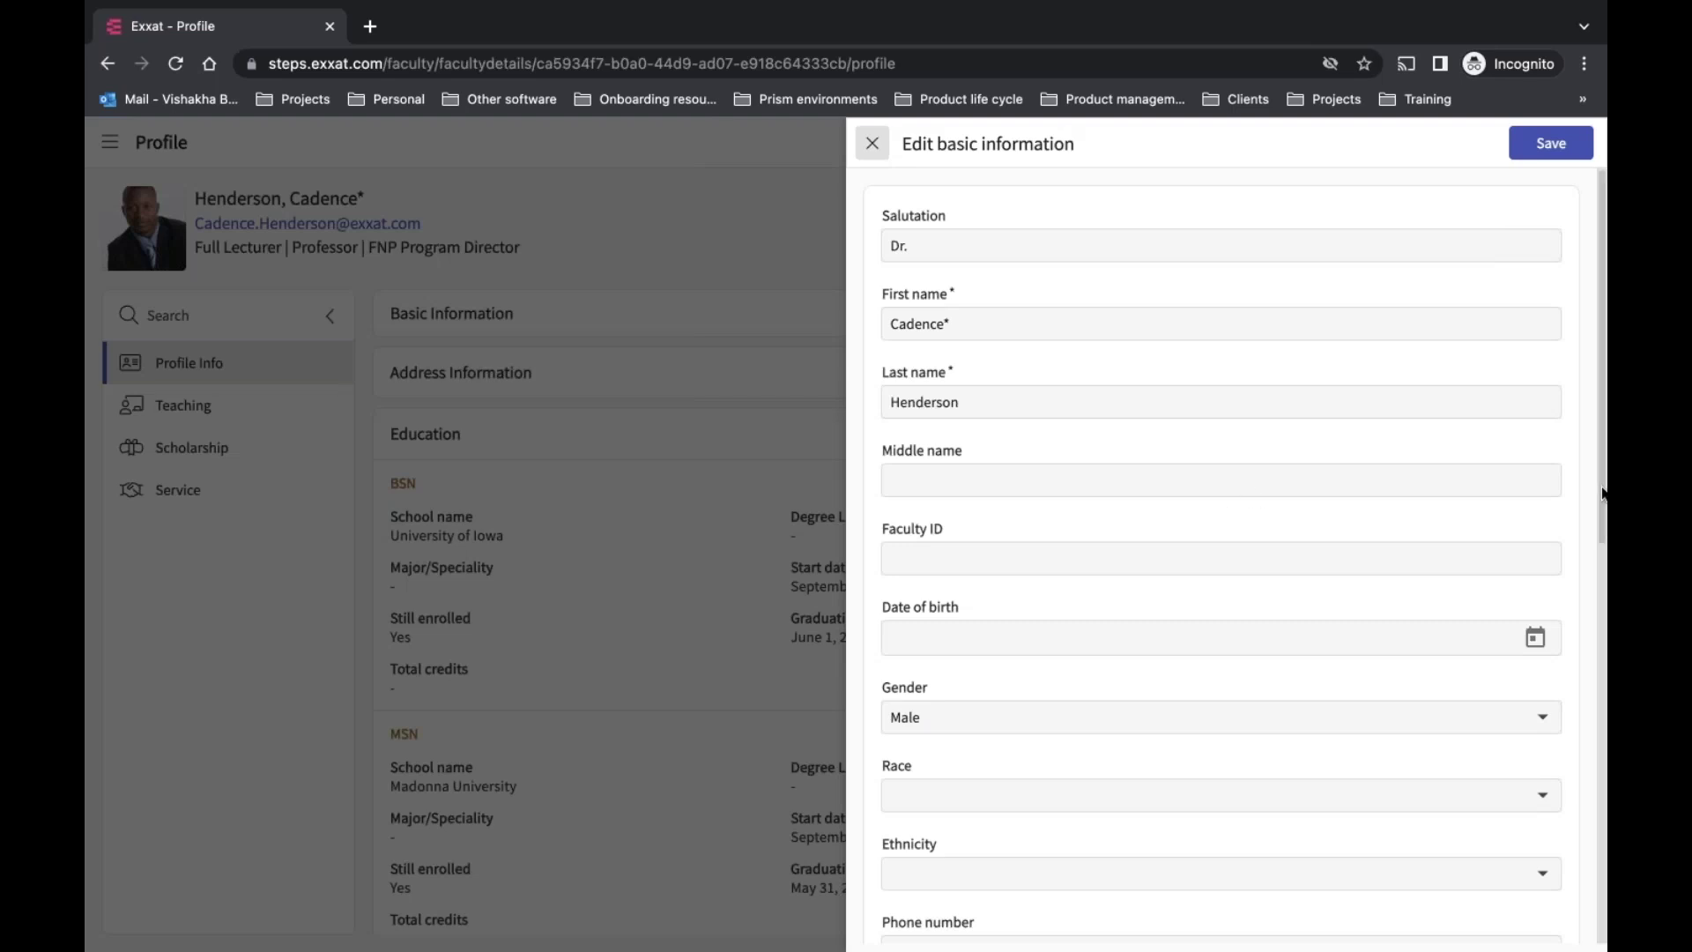
Review the basic information form without saving, and look through the Profile Info sections down to Non Academic Employments
drag(1602, 495, 1604, 926)
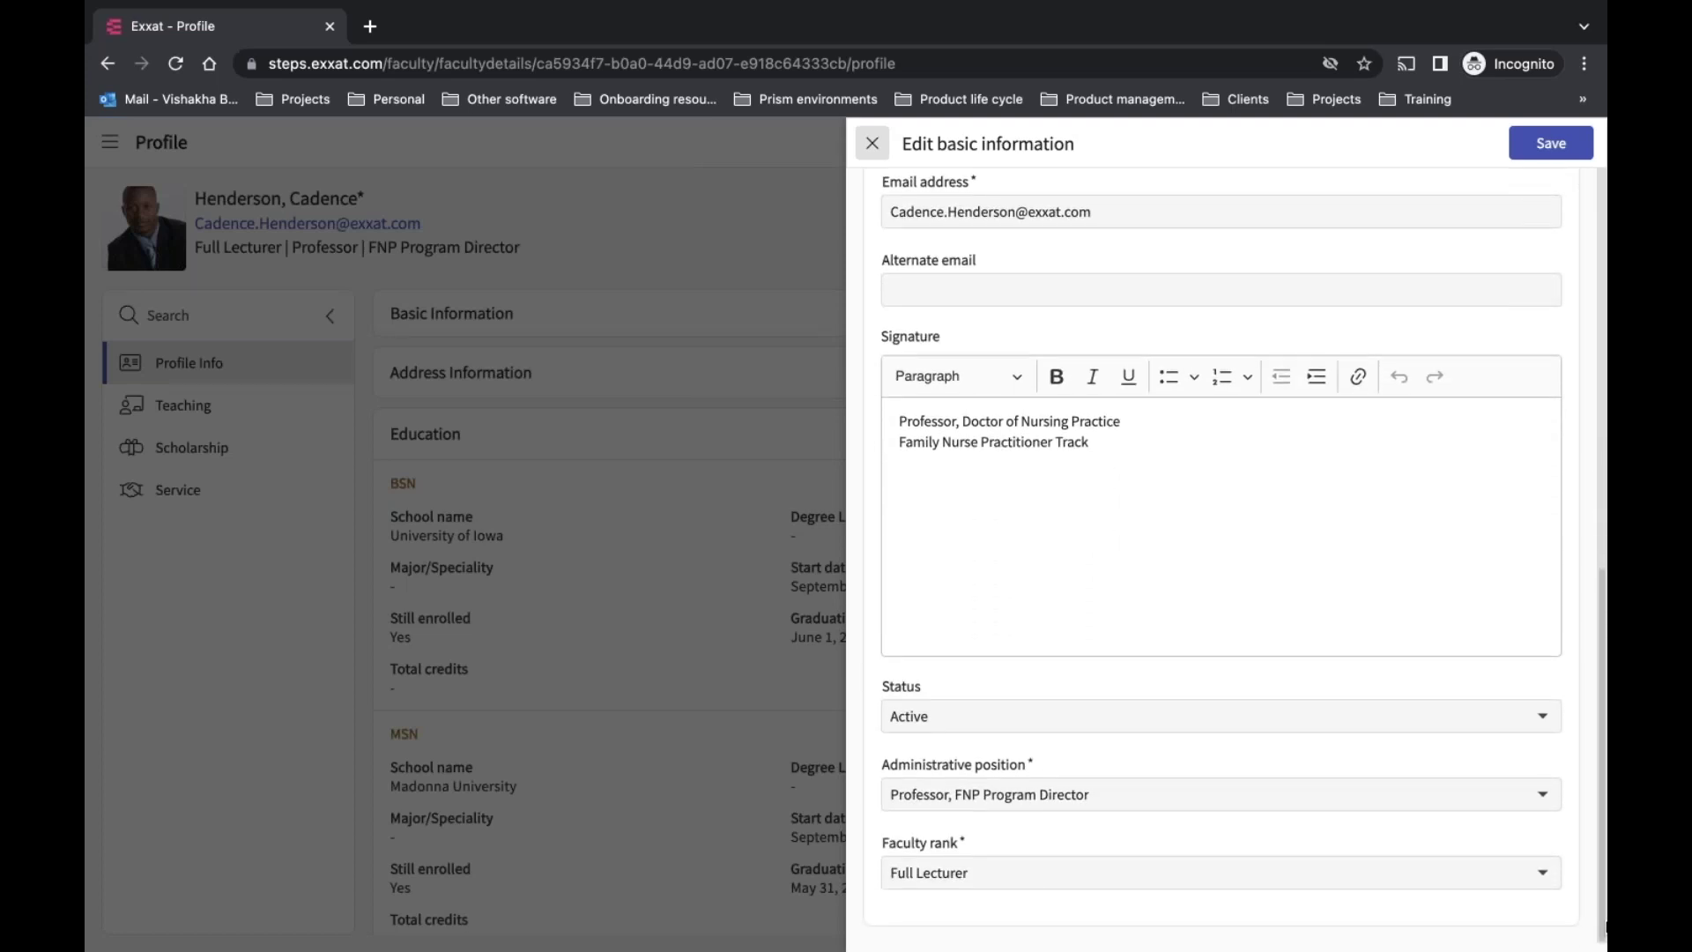
drag(1604, 925, 1130, 155)
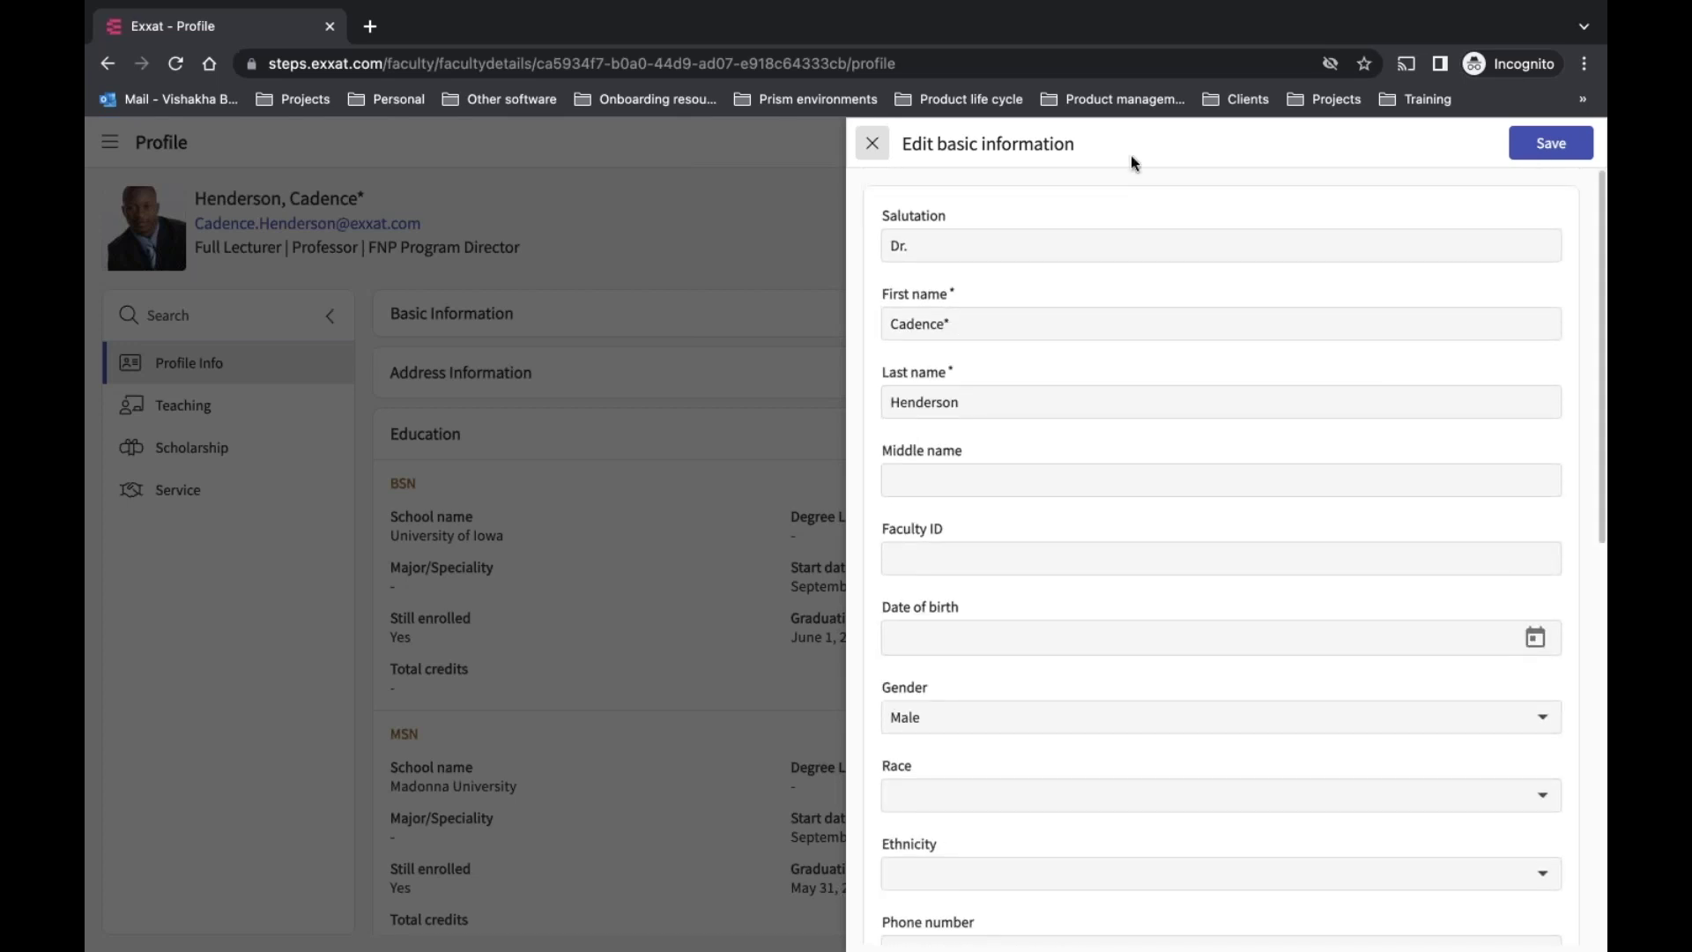
click(873, 144)
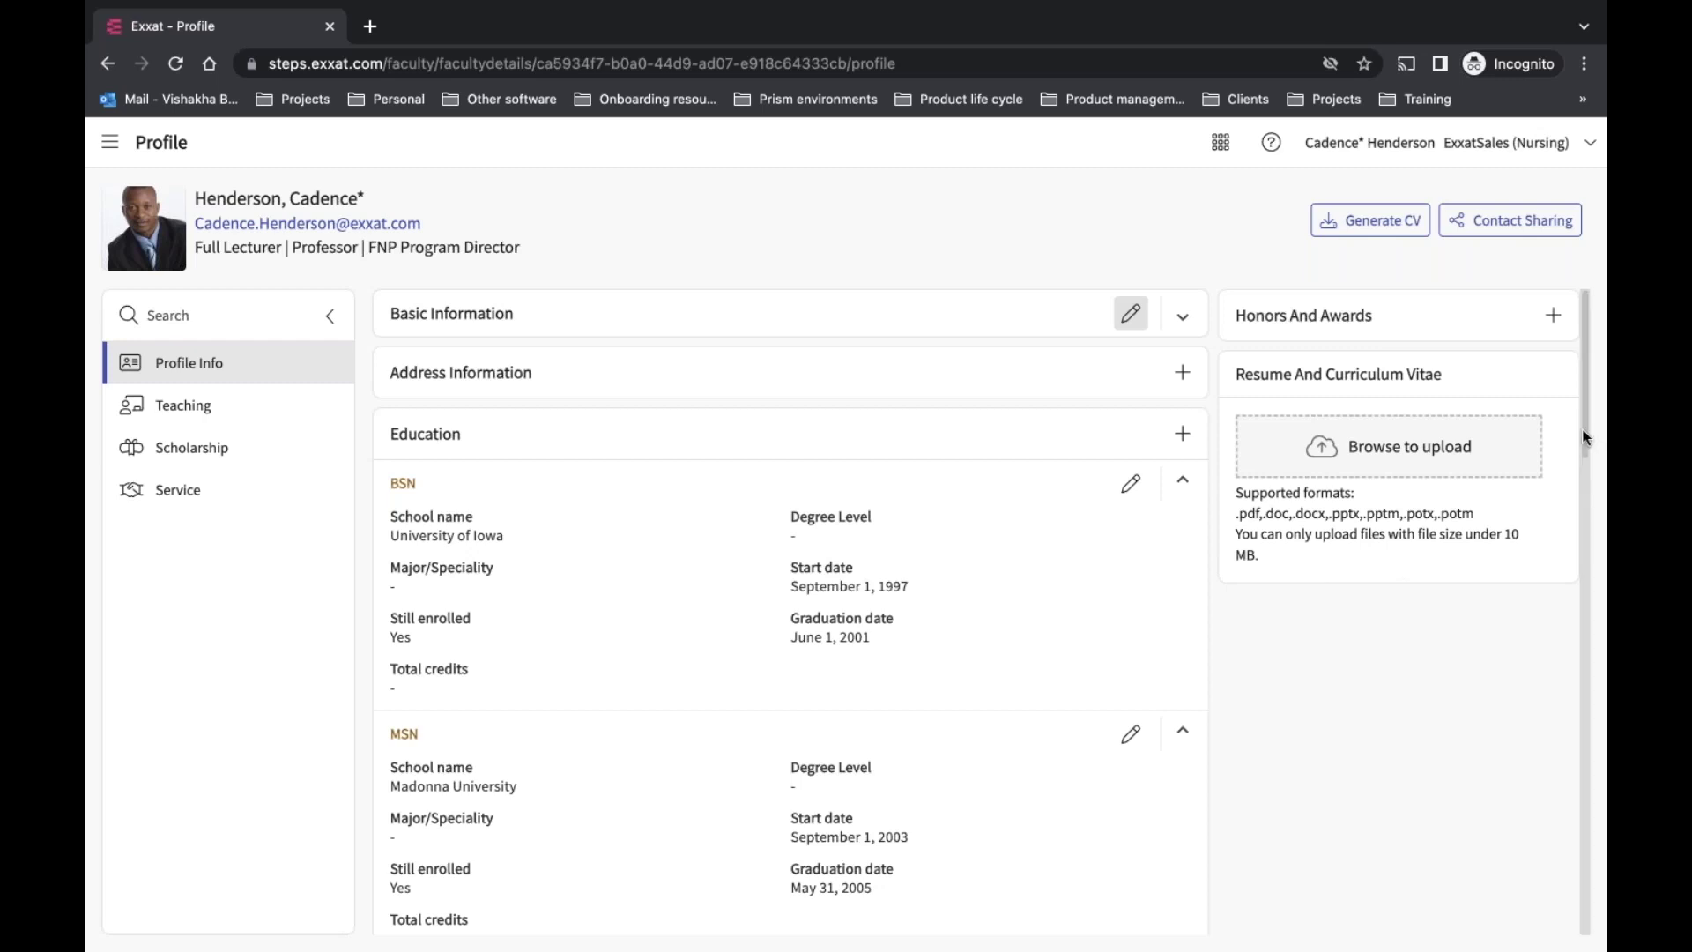
drag(1585, 434, 1606, 826)
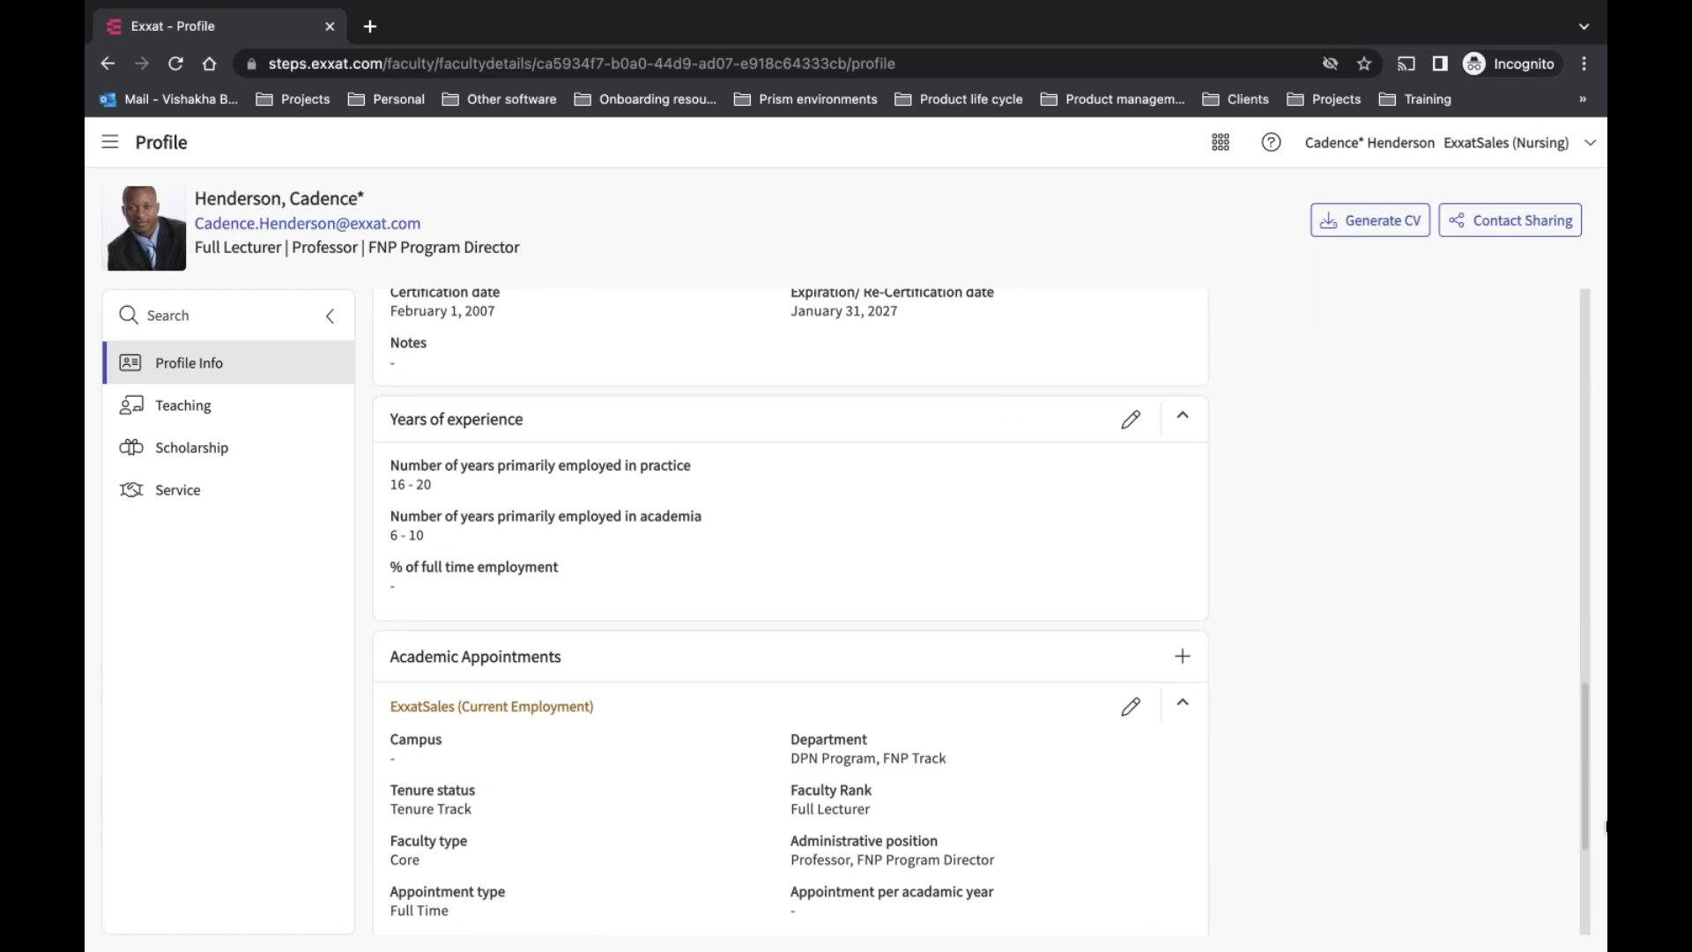
drag(1606, 833, 1606, 946)
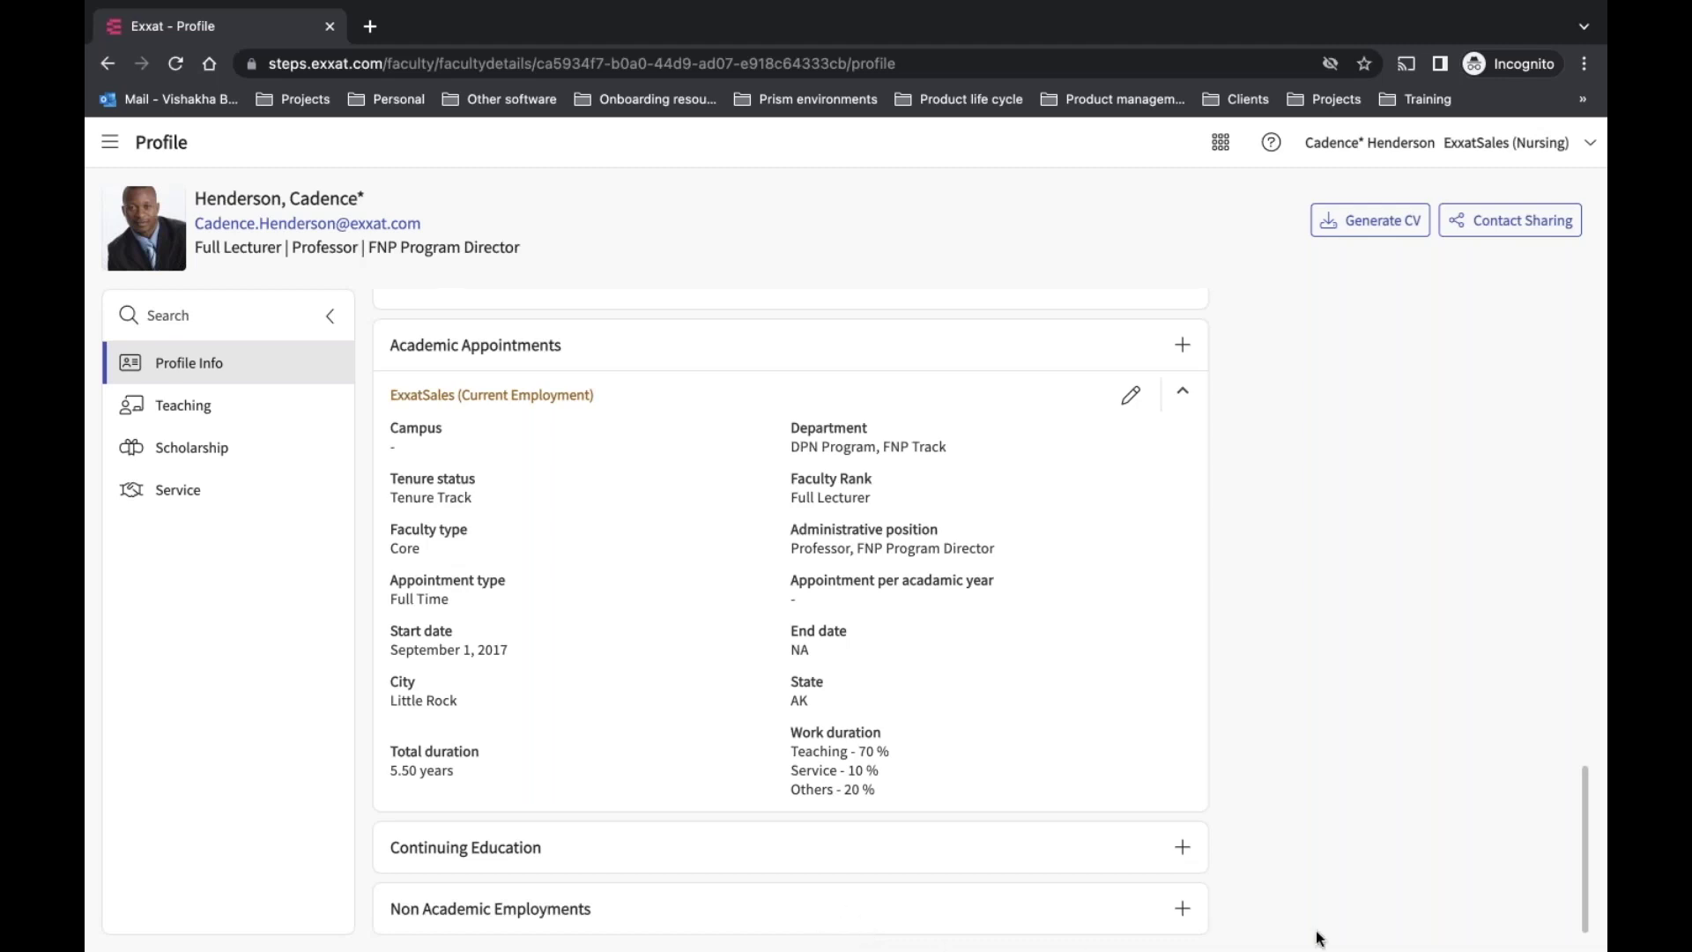
View the Teaching section and inspect the blank form for adding teaching details, closing it without saving
click(188, 411)
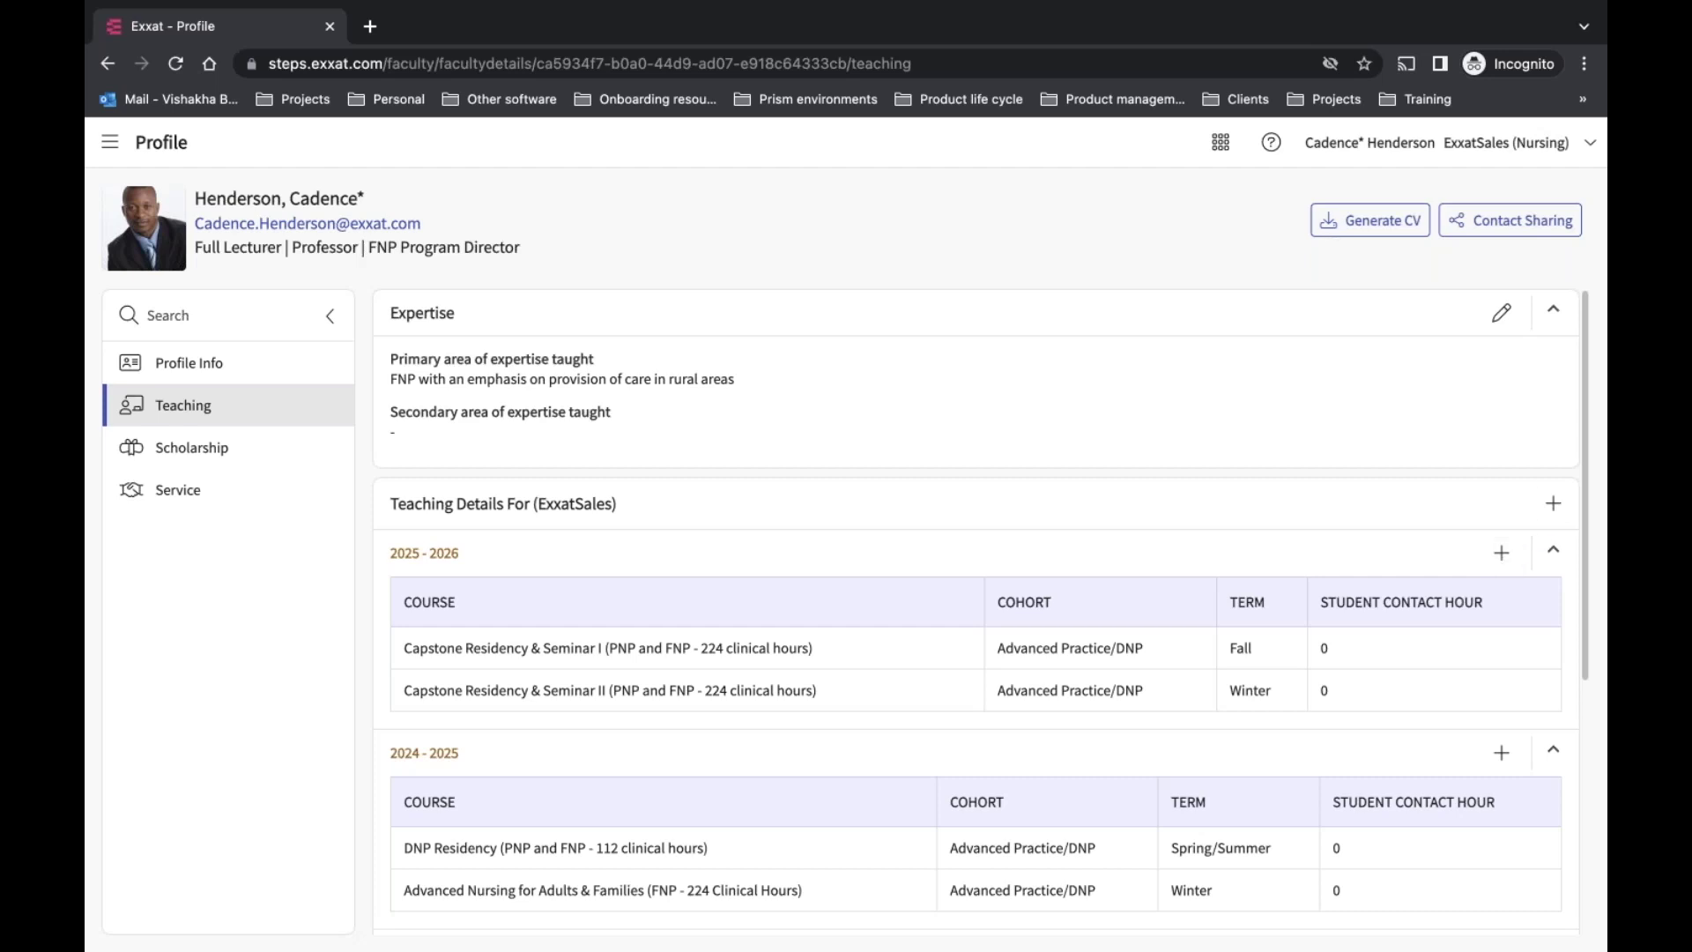
click(1553, 504)
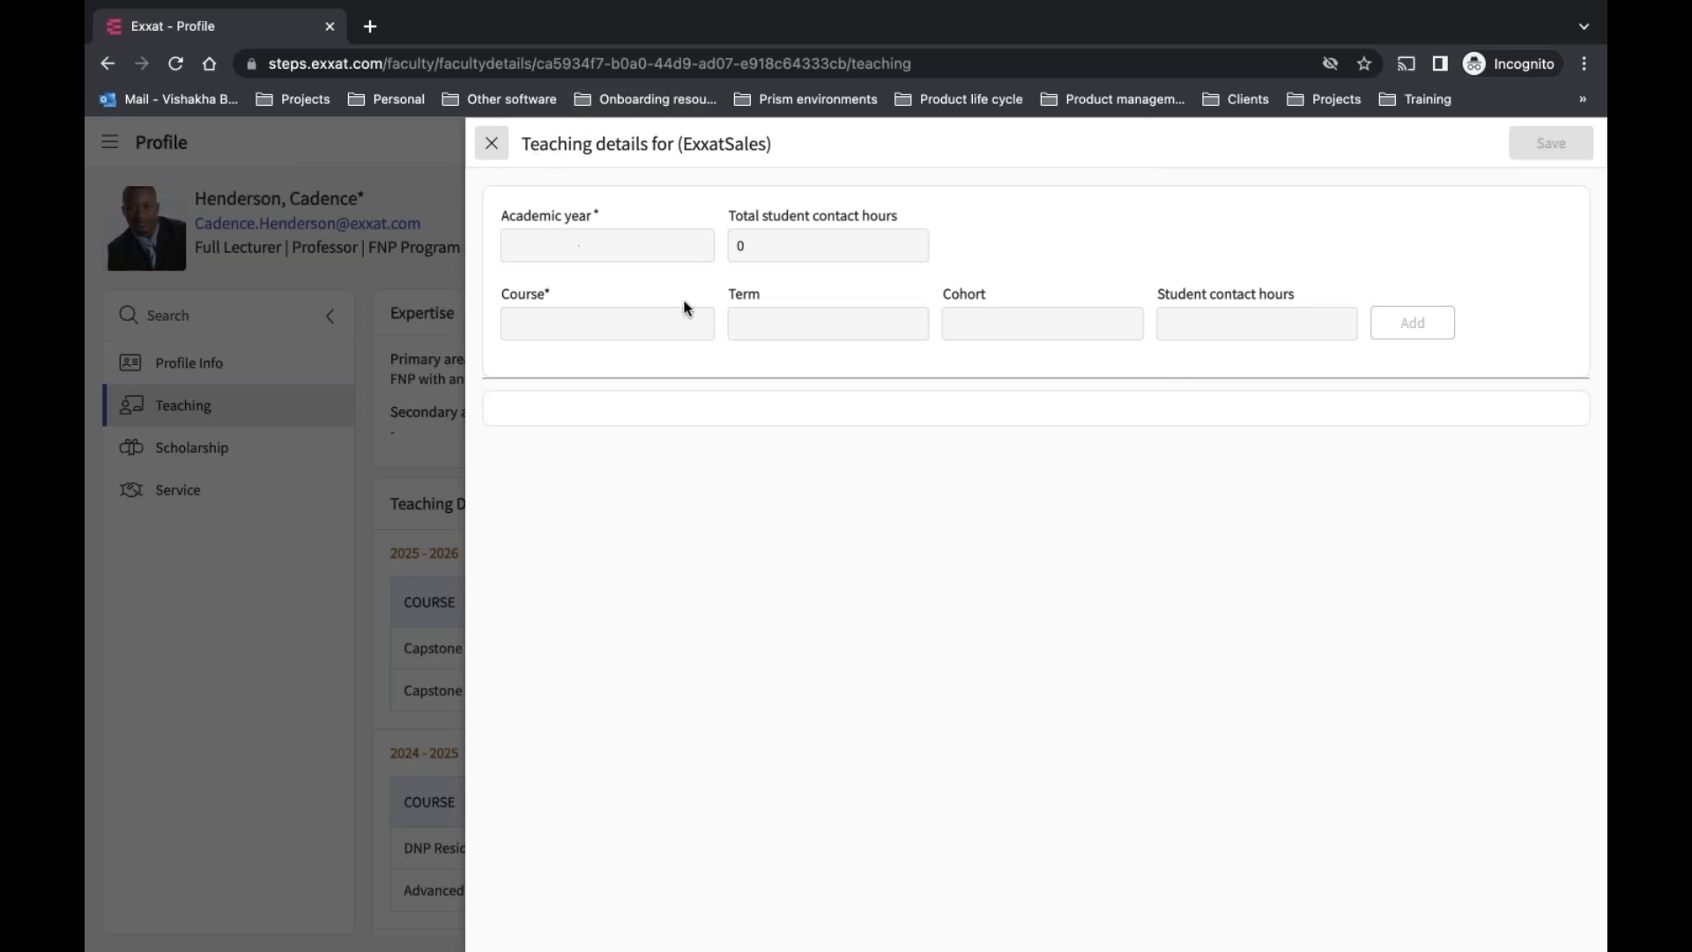
click(491, 143)
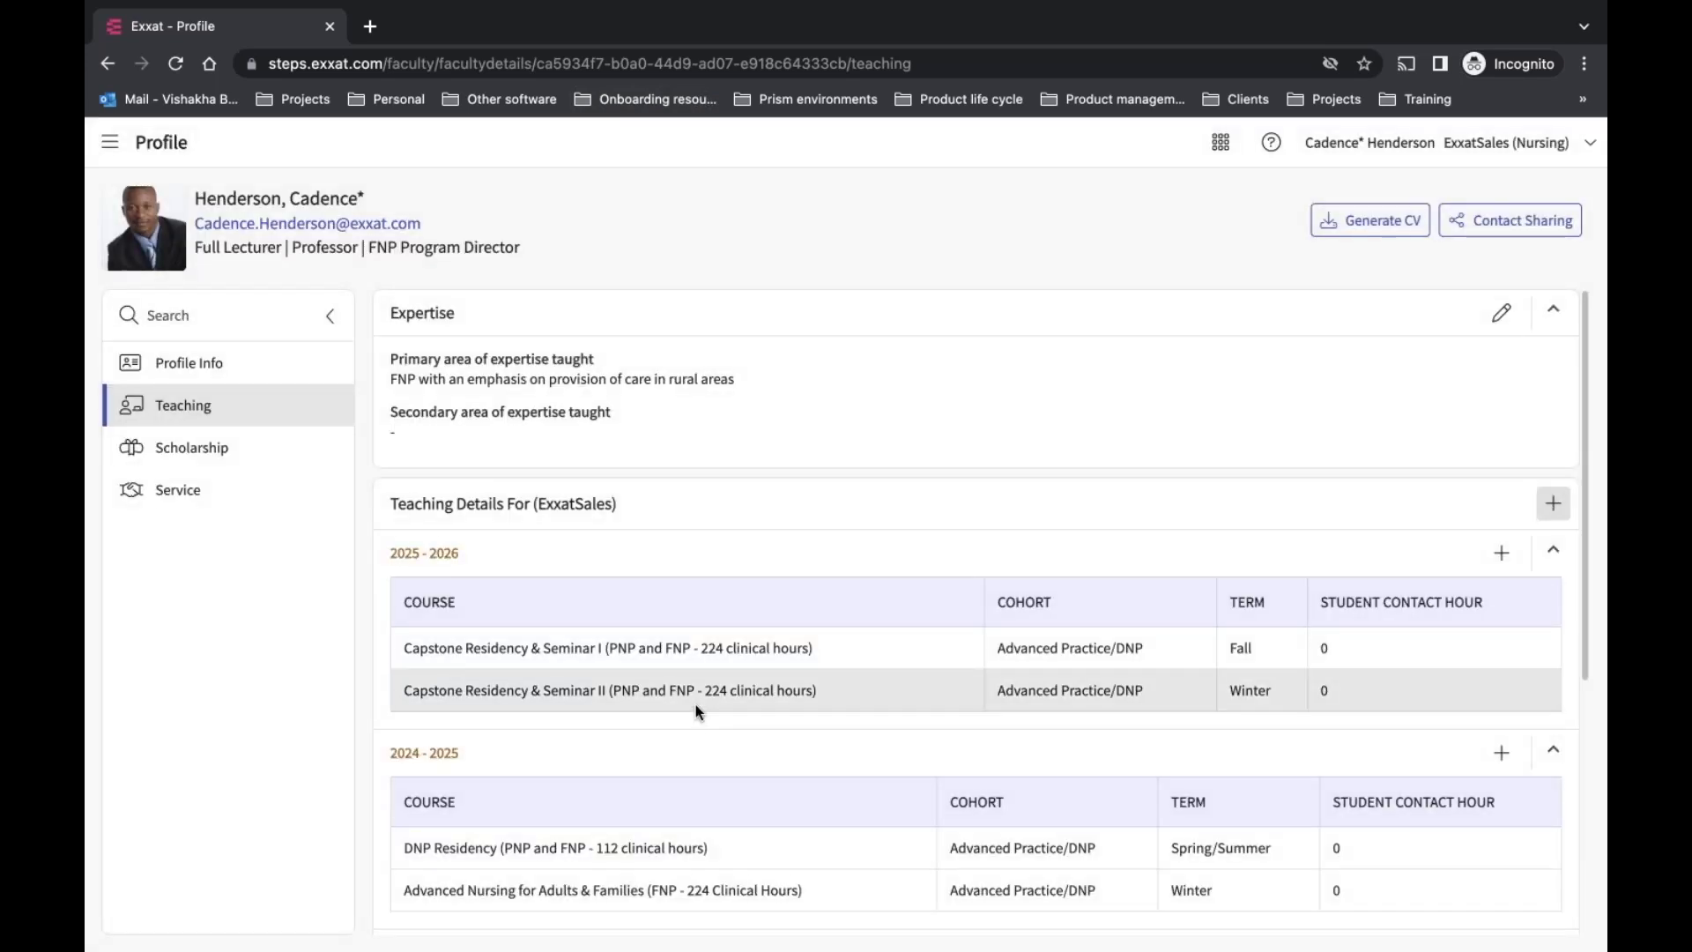
Review the Scholarship section, inspecting the first publication's edit form and the blank research project form without saving
click(219, 448)
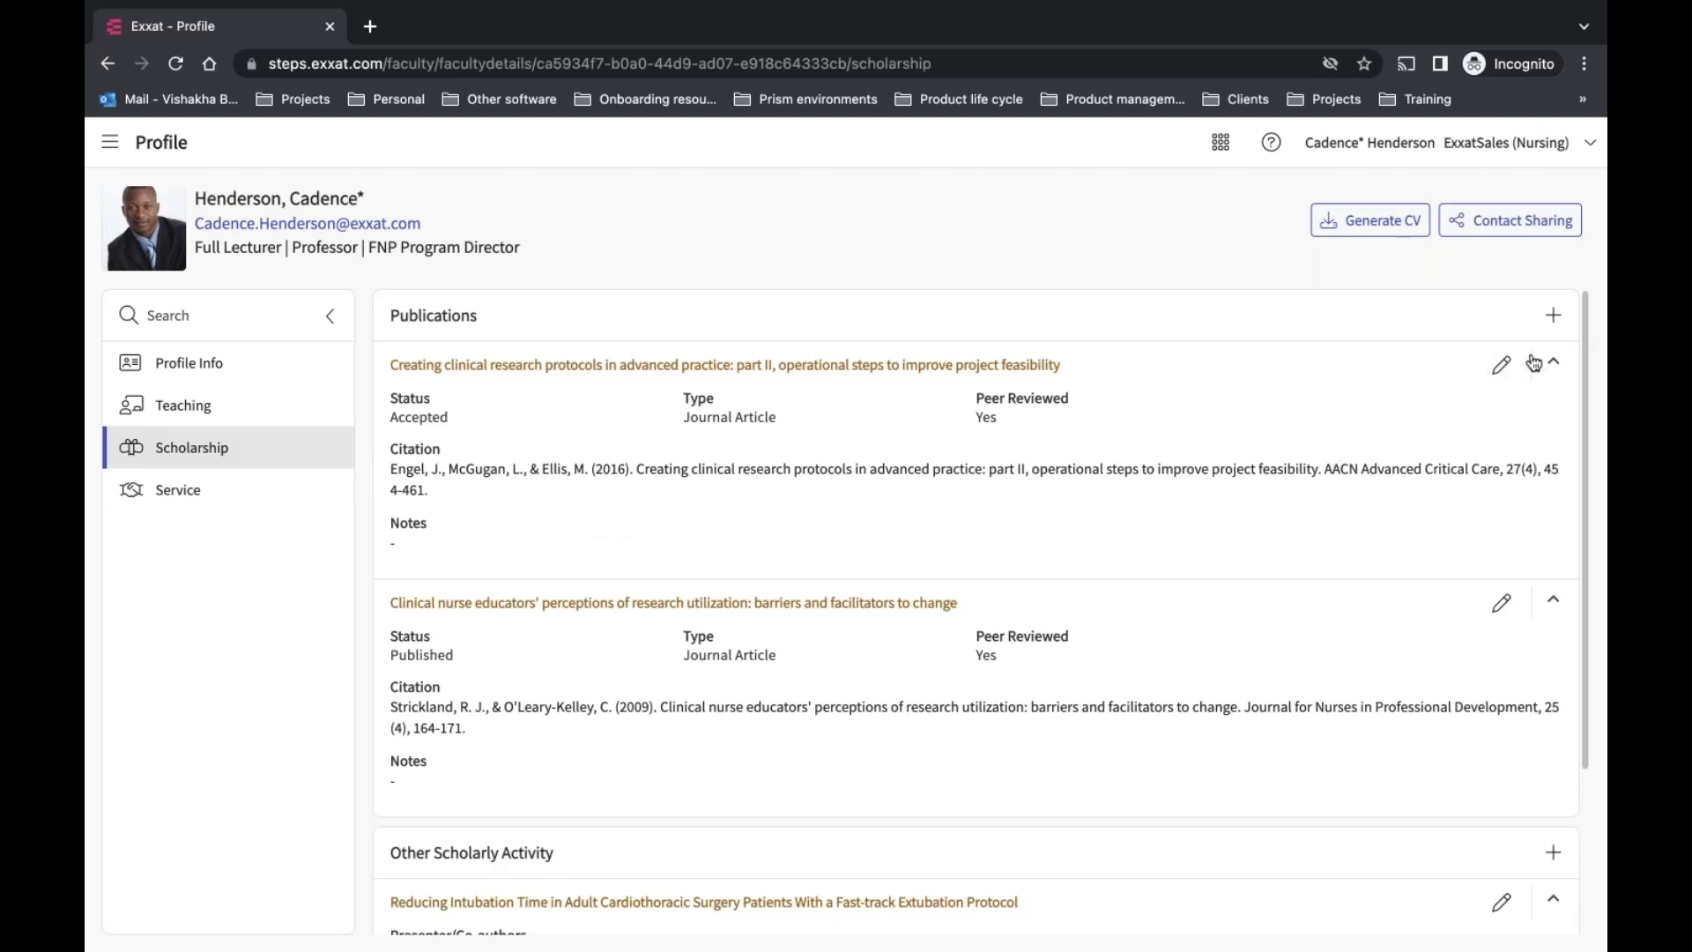
click(1501, 364)
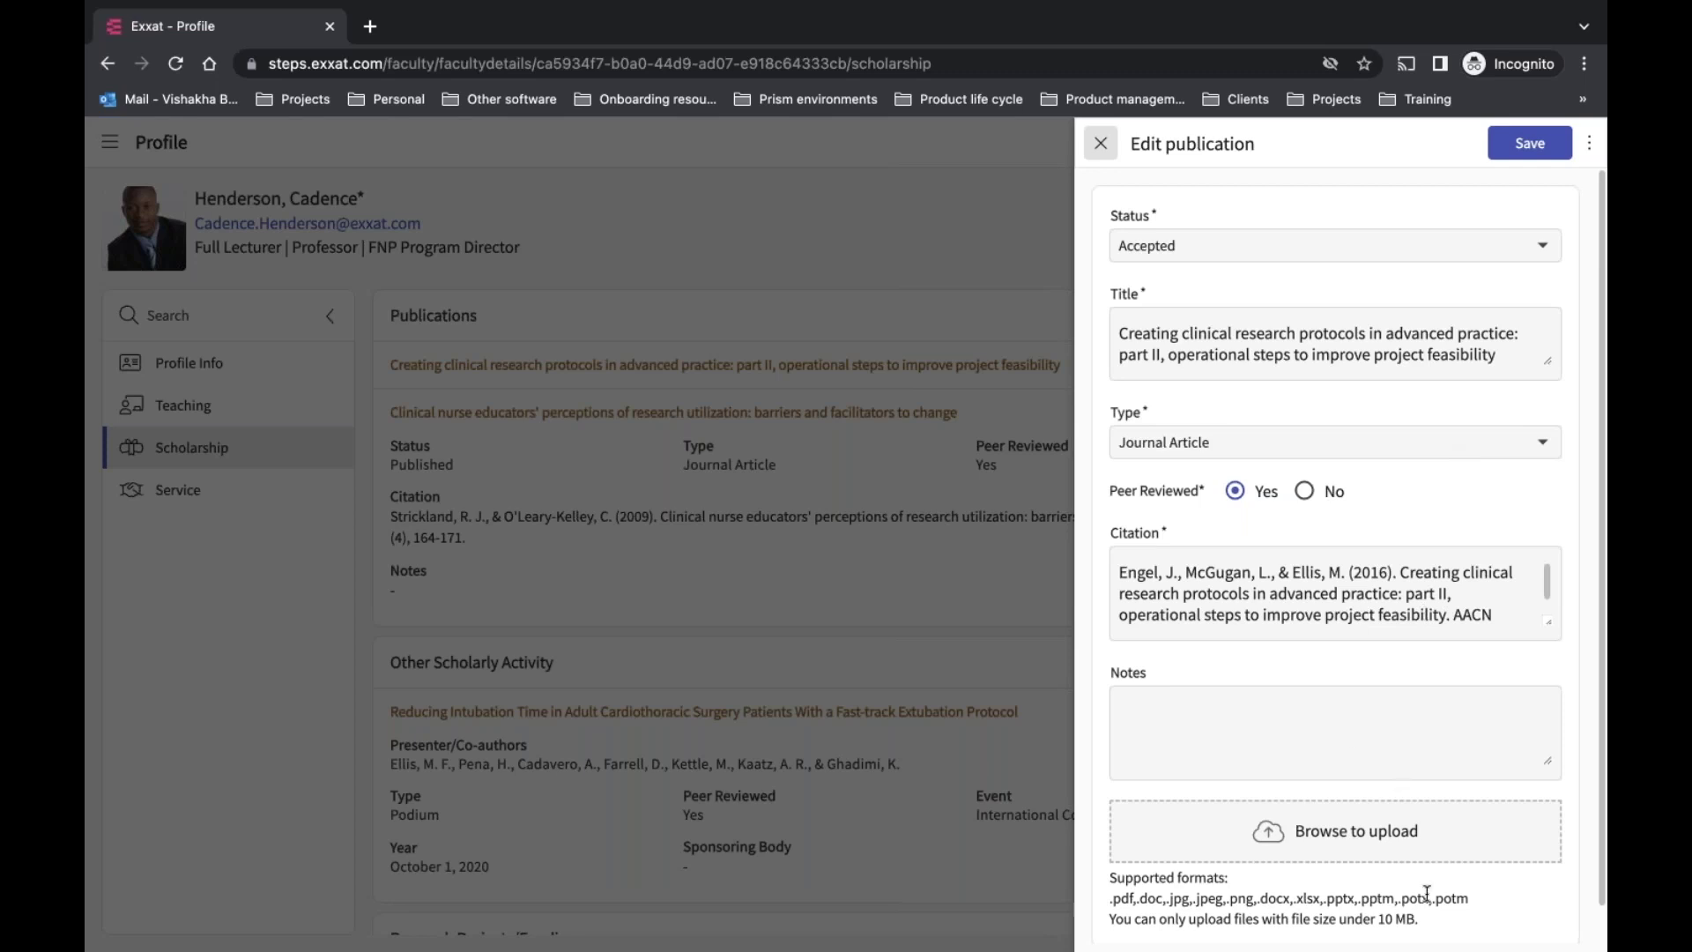
click(1094, 144)
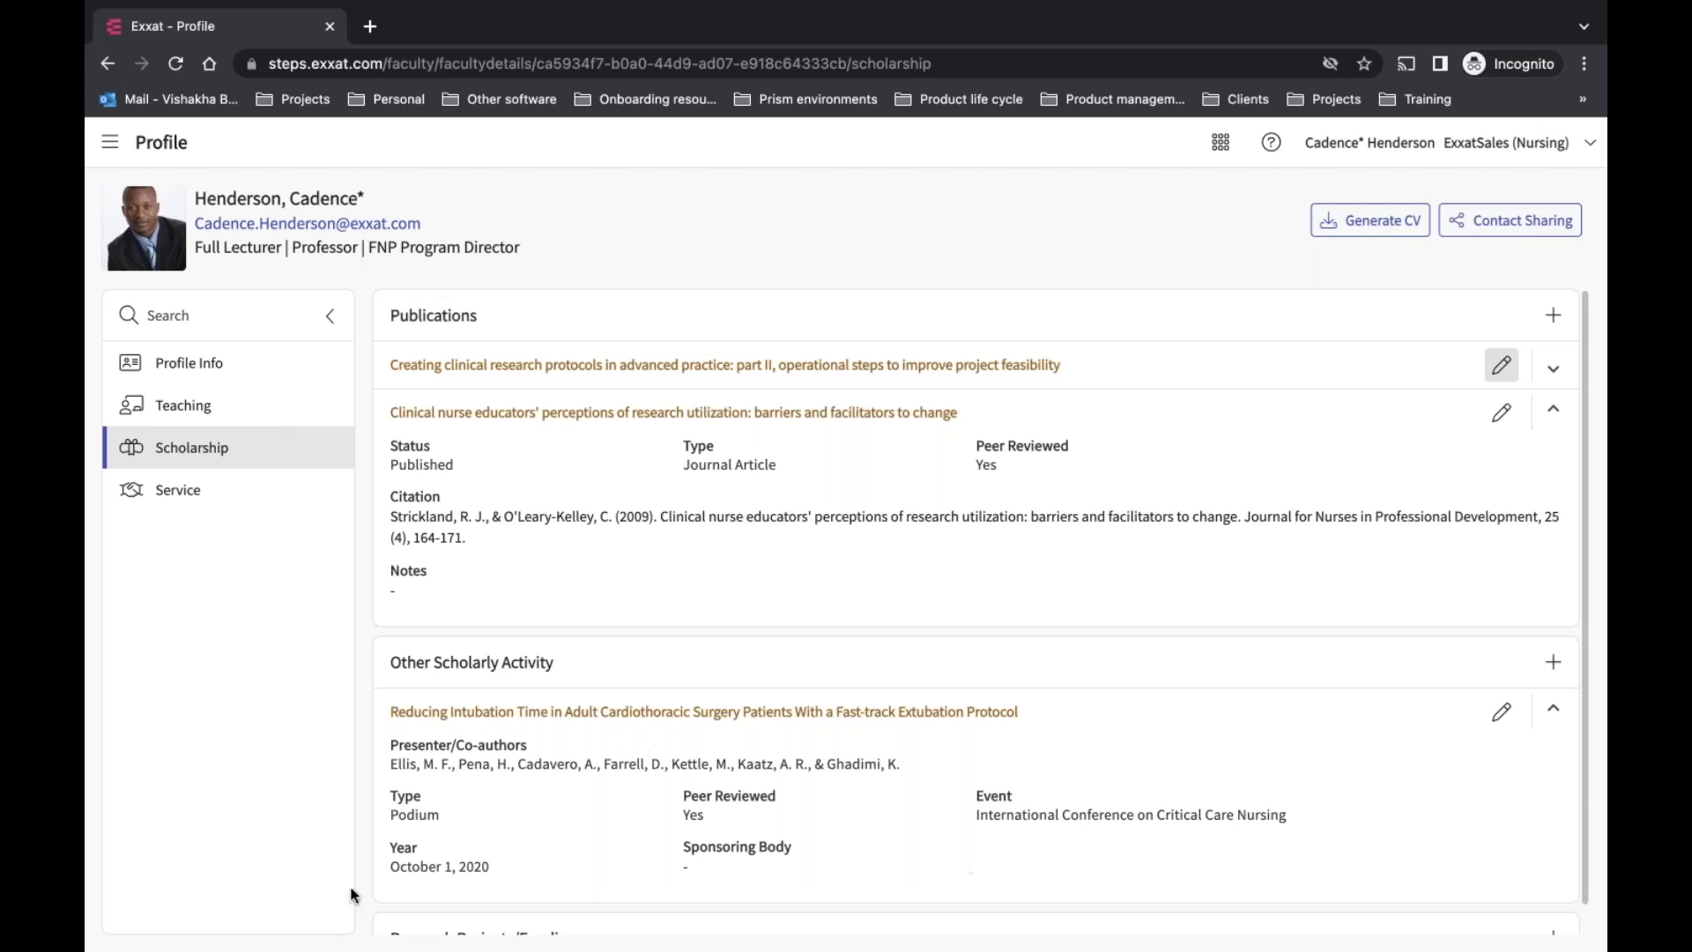
scroll(1591, 705, down, 1)
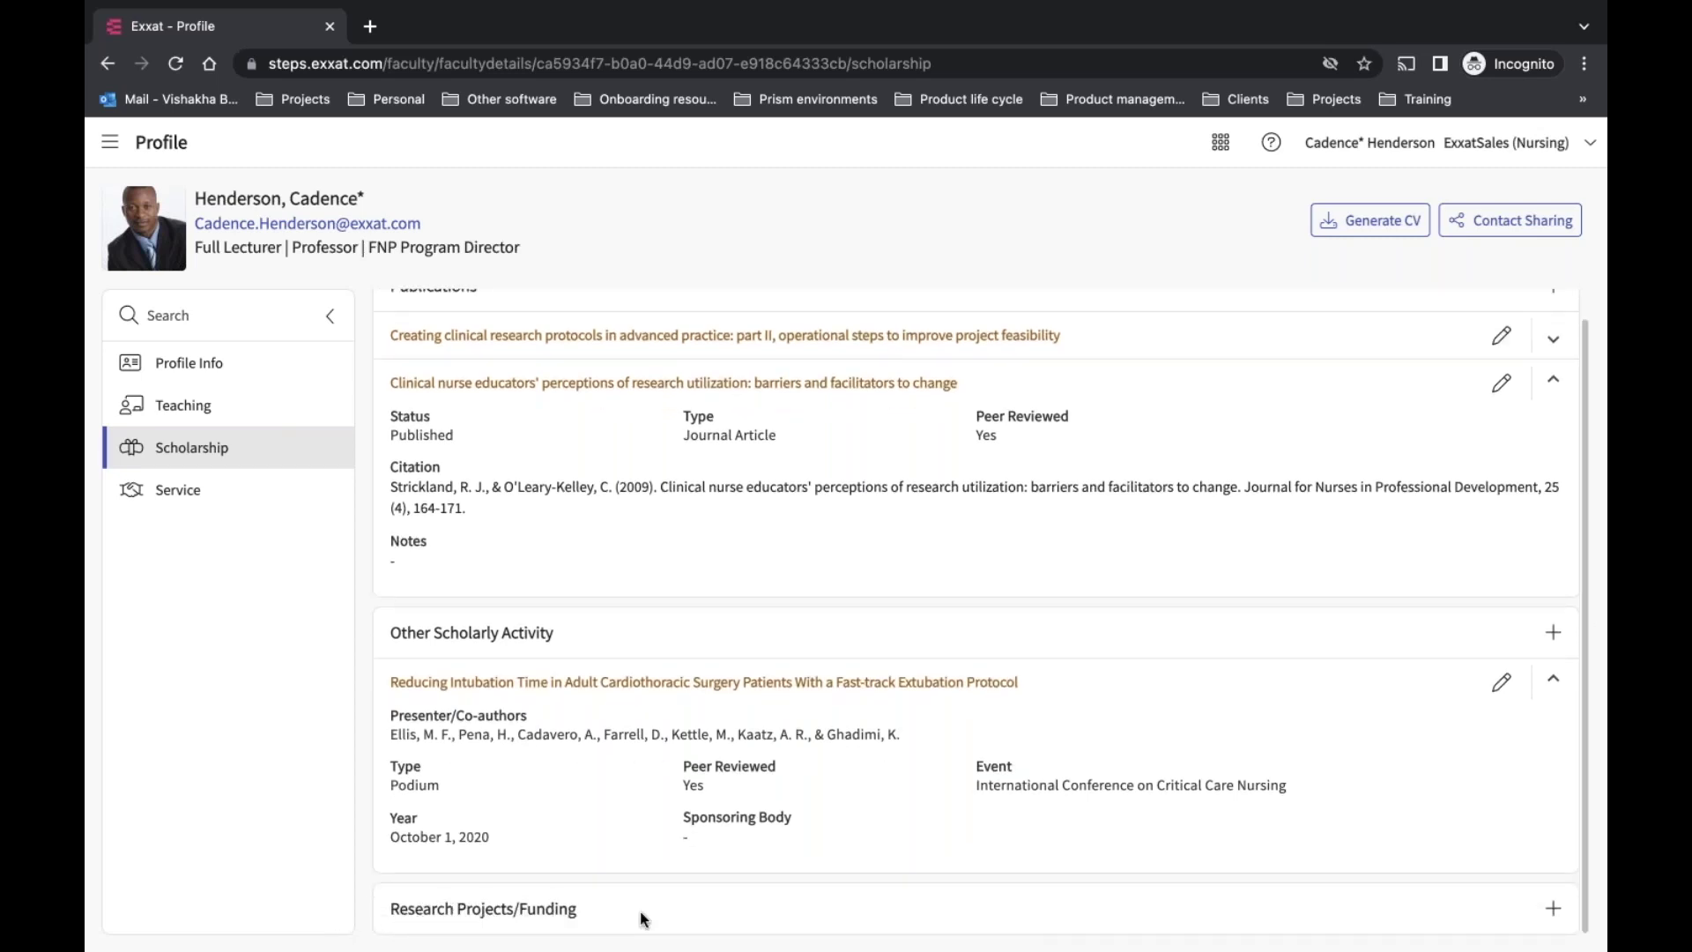
click(1556, 911)
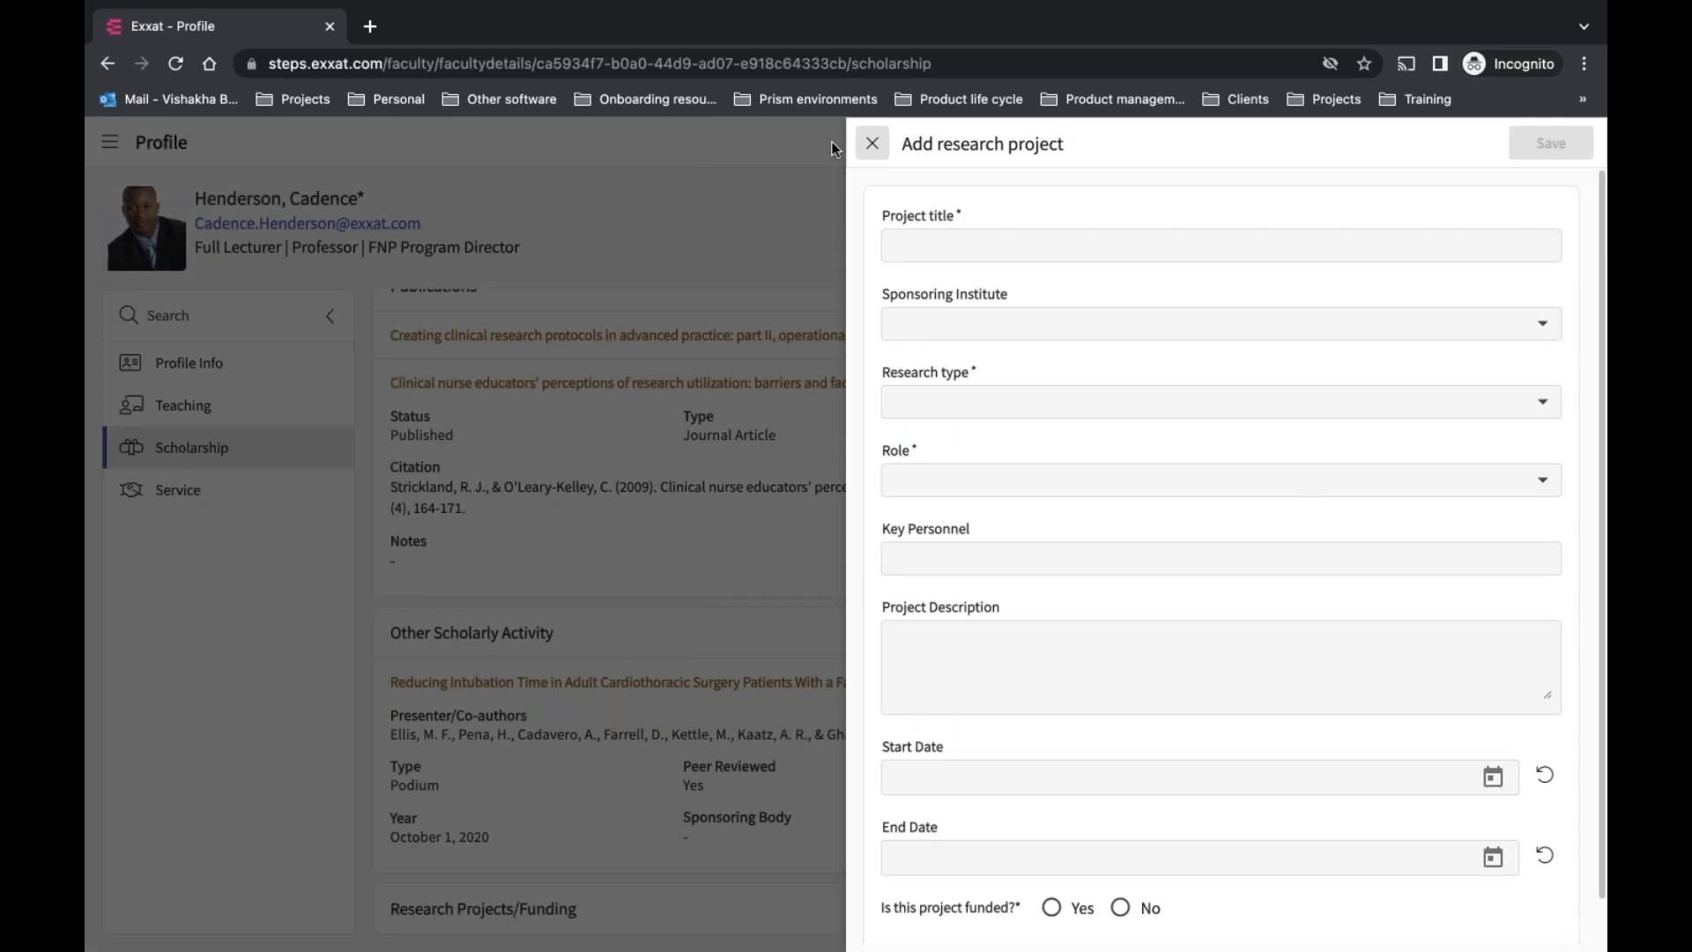
click(872, 148)
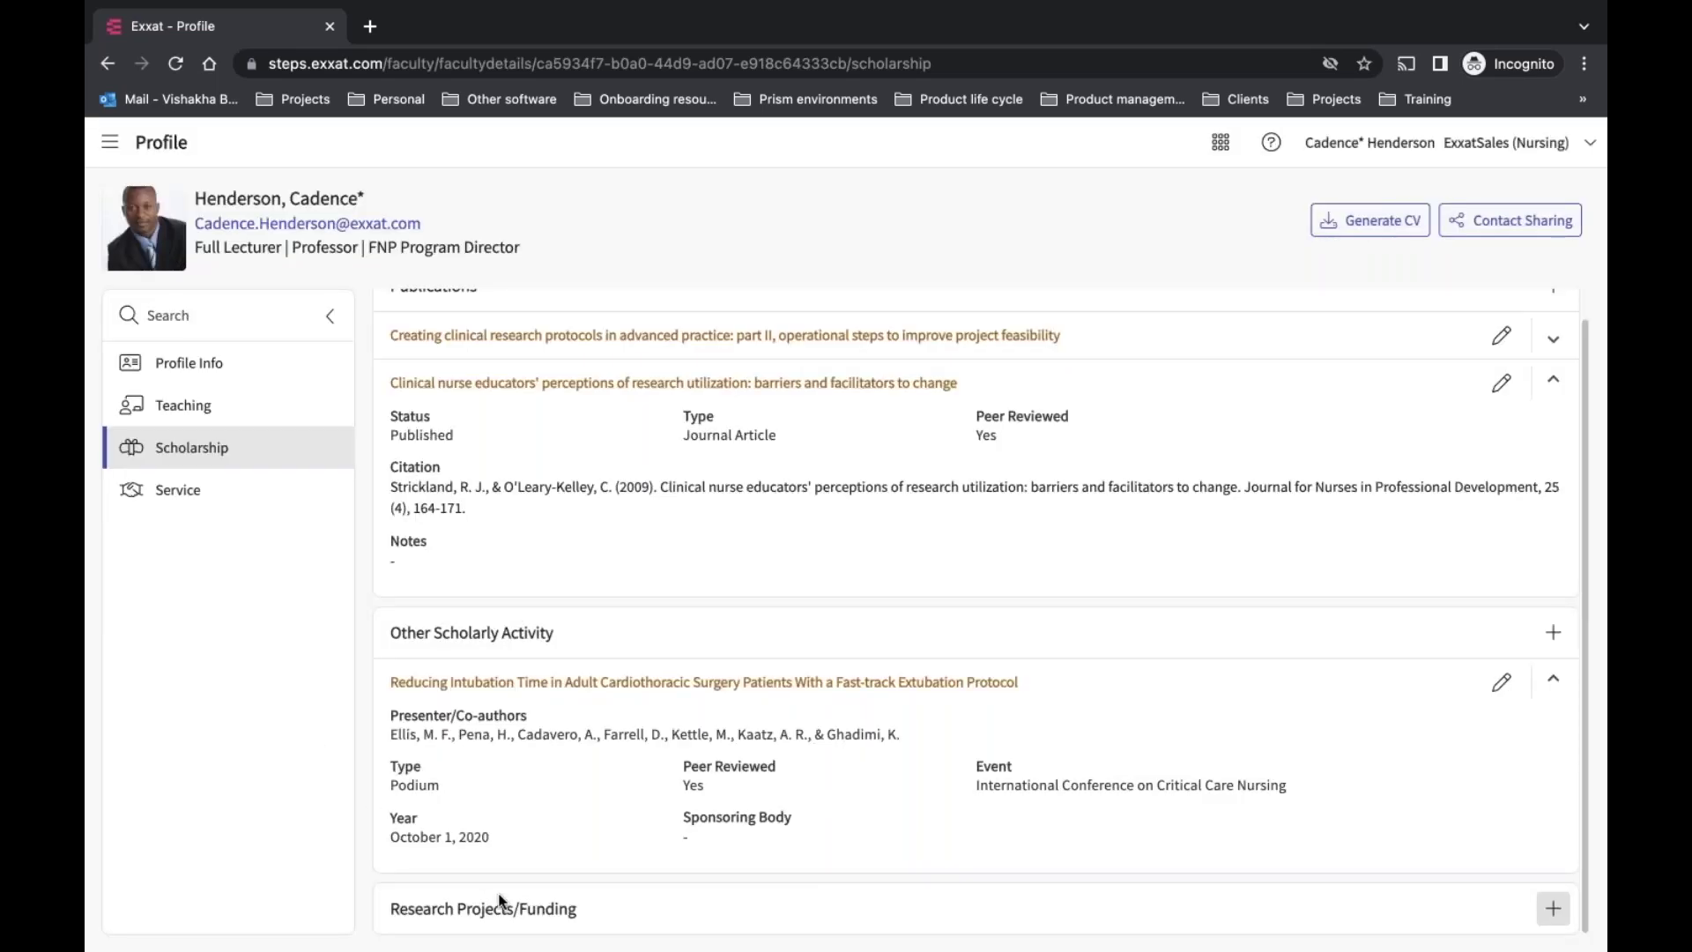
Review the academic and other service entries in the Service section and generate the faculty member's CV
click(178, 490)
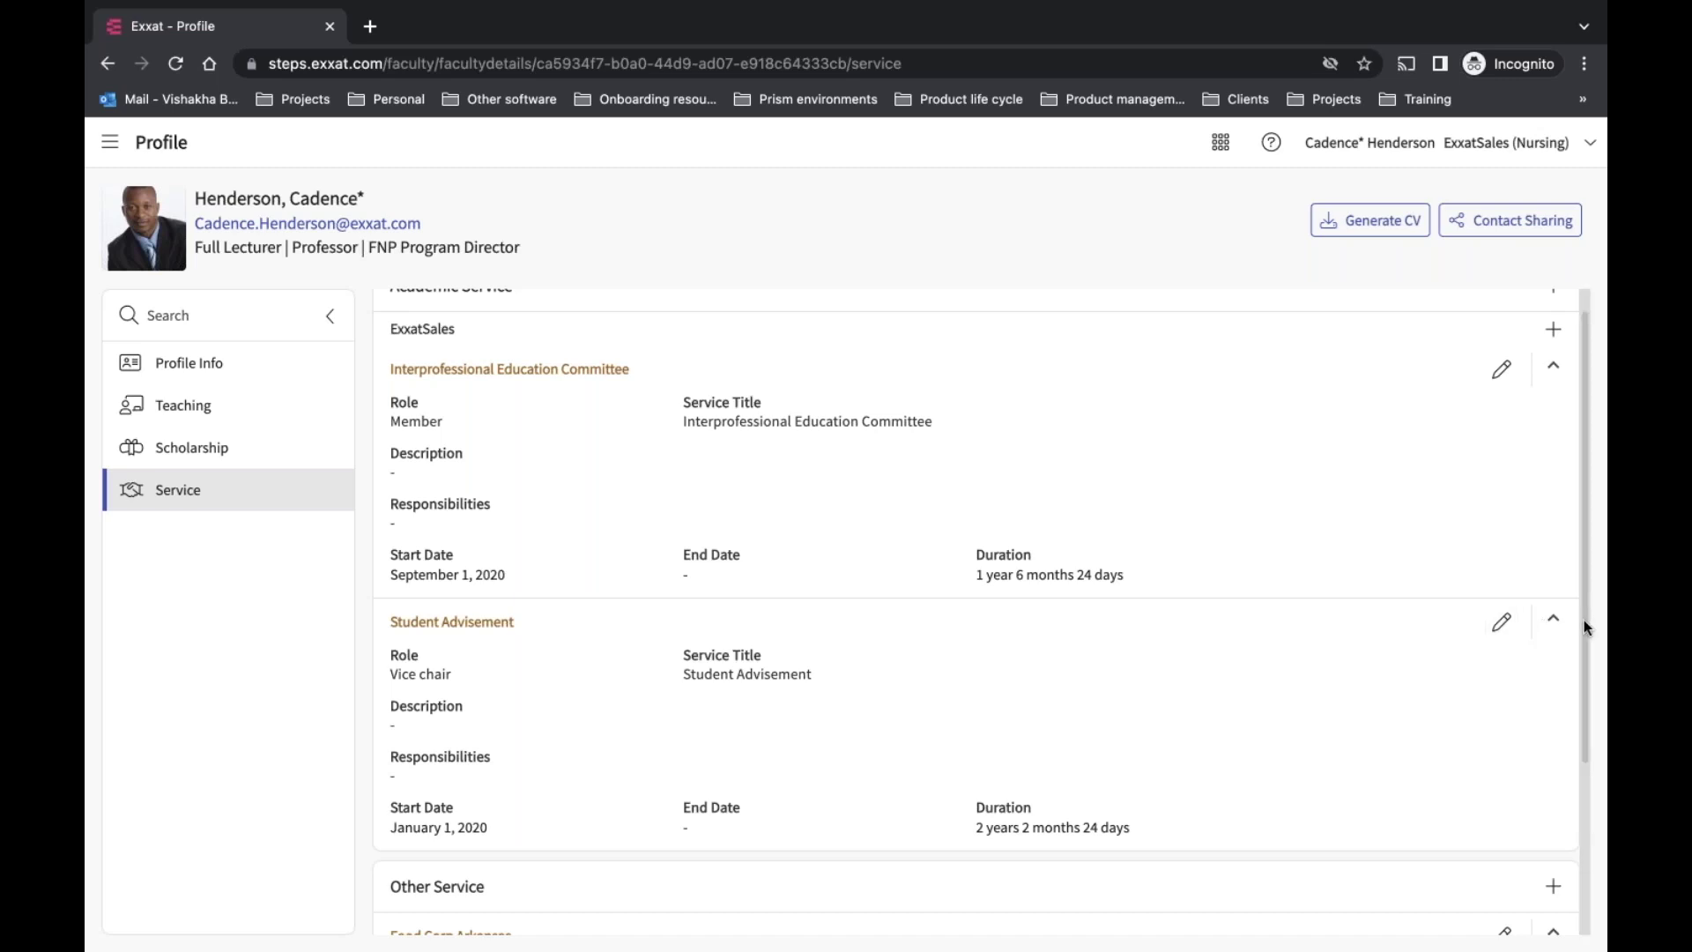
drag(1584, 626, 1572, 910)
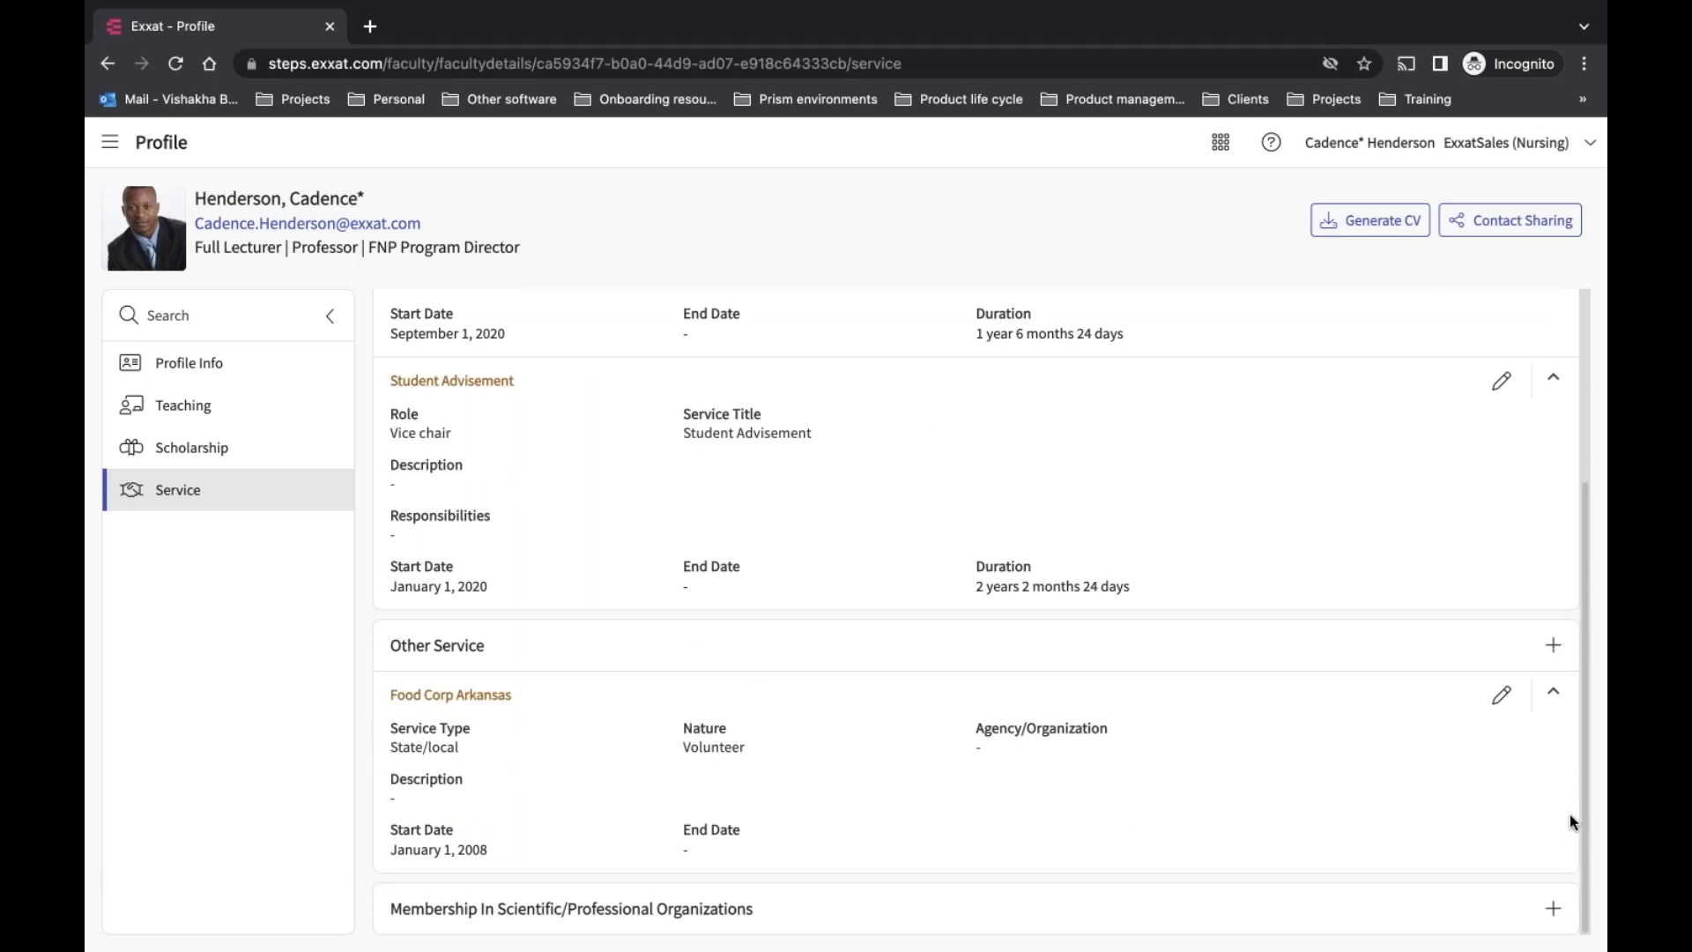
scroll(1566, 706, up, 3)
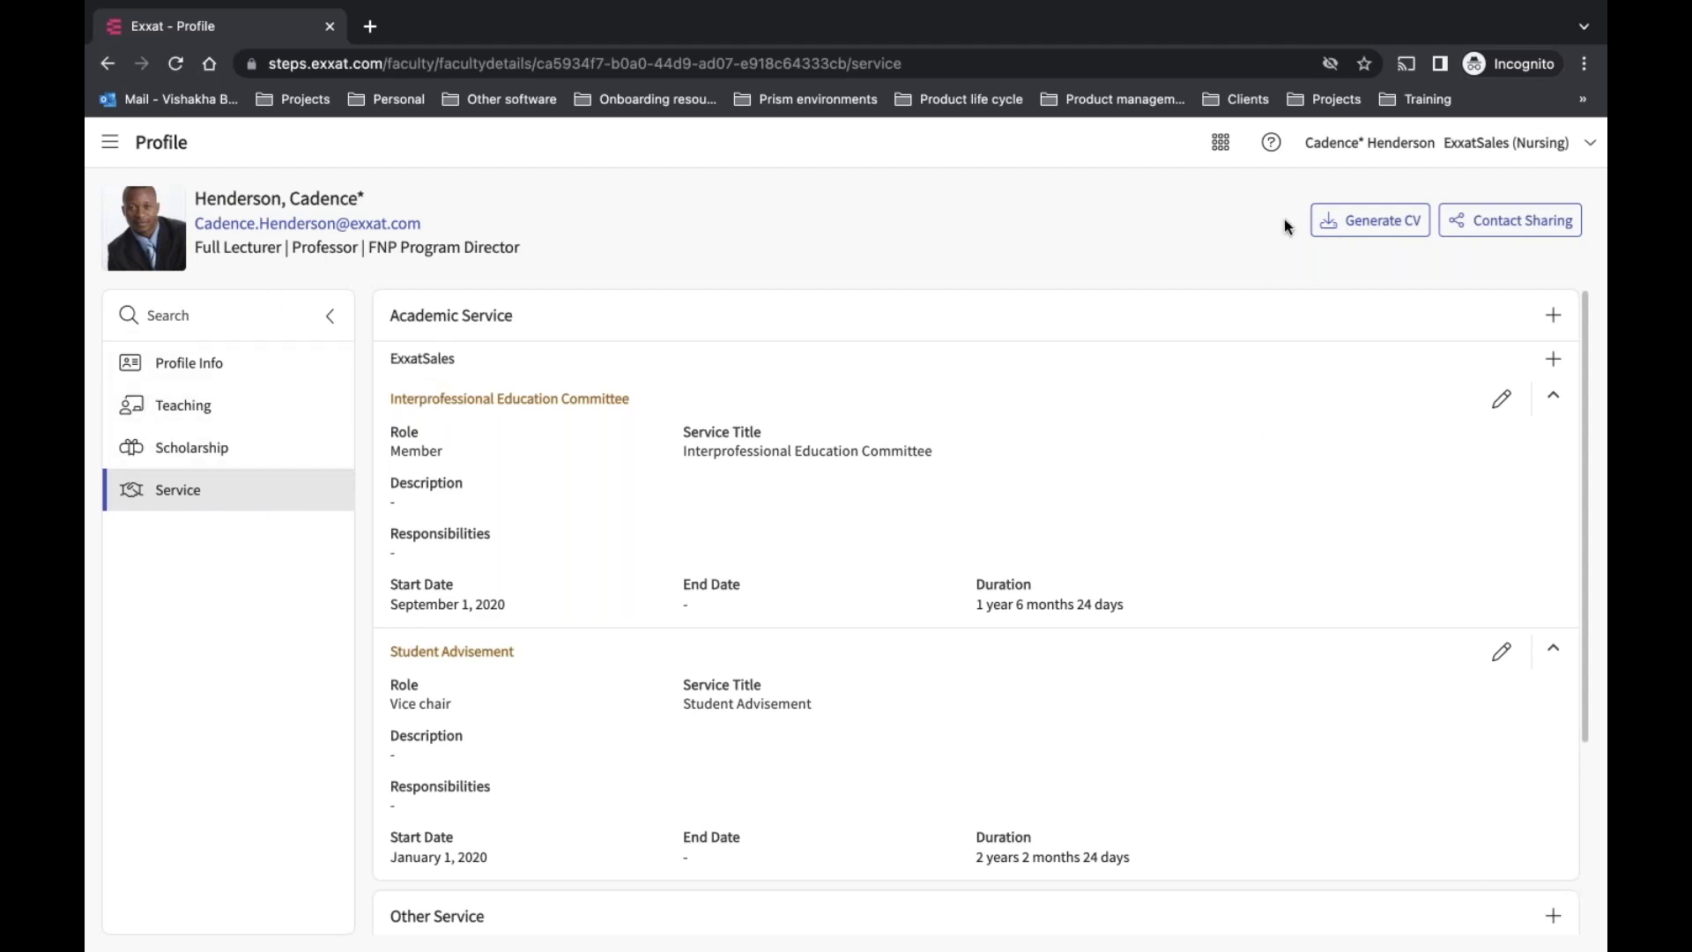
click(1341, 227)
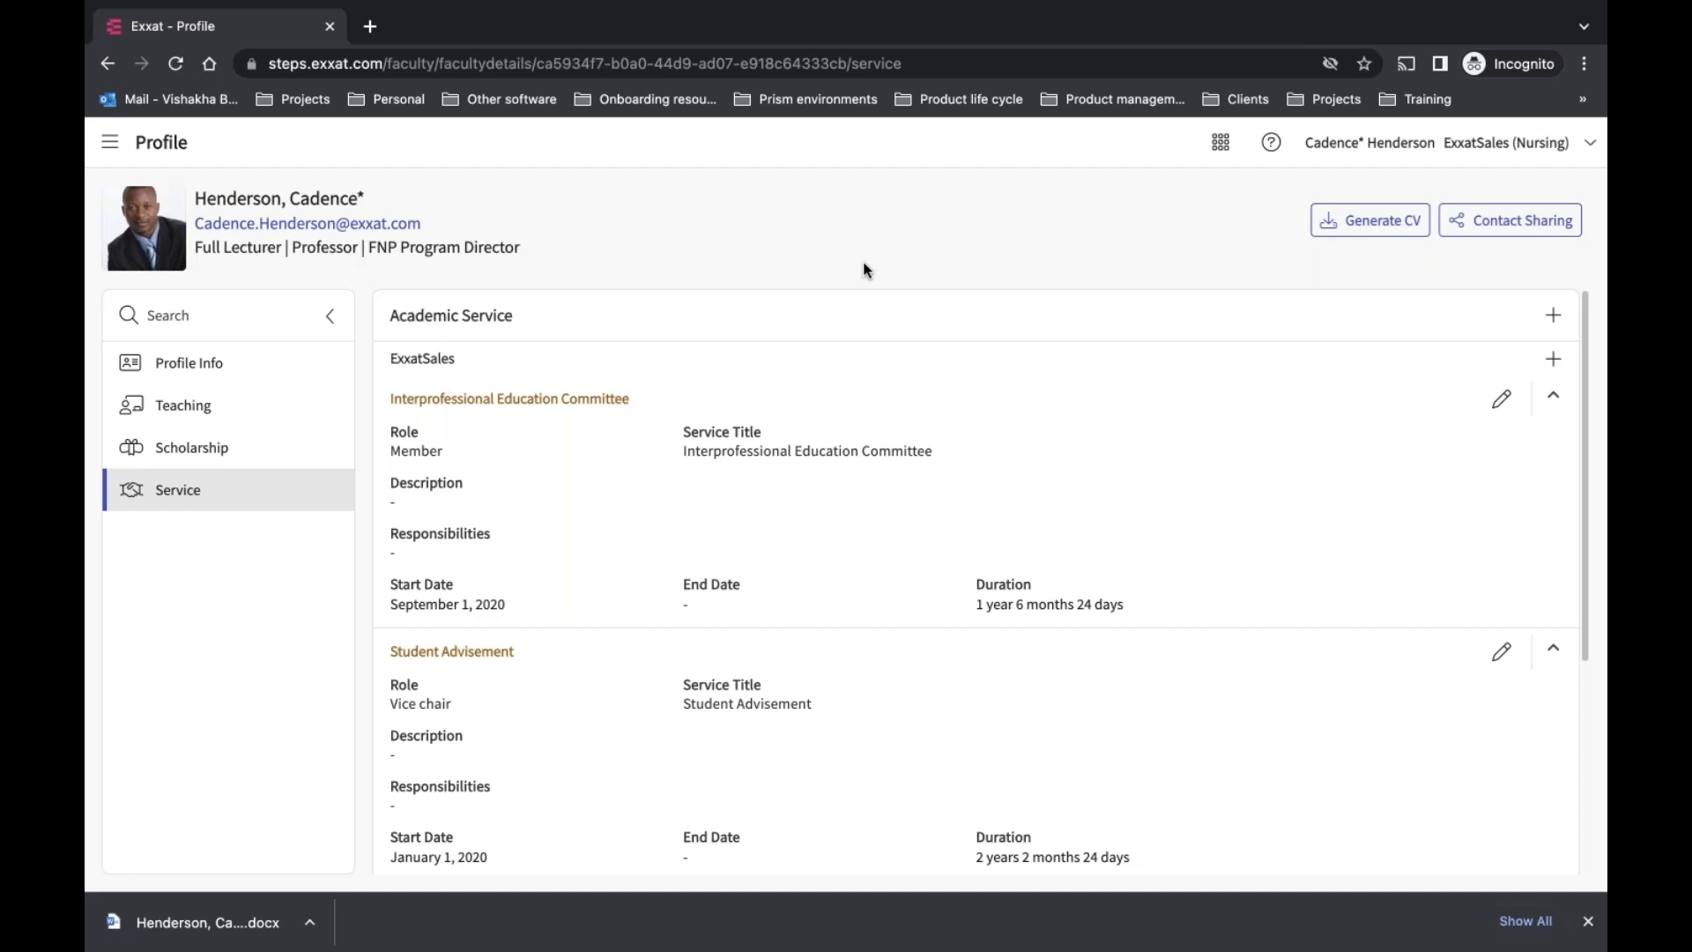
Review the contact sharing options for students, faculty and staff, and site resources without saving, and switch to Microsoft PowerPoint
click(1493, 231)
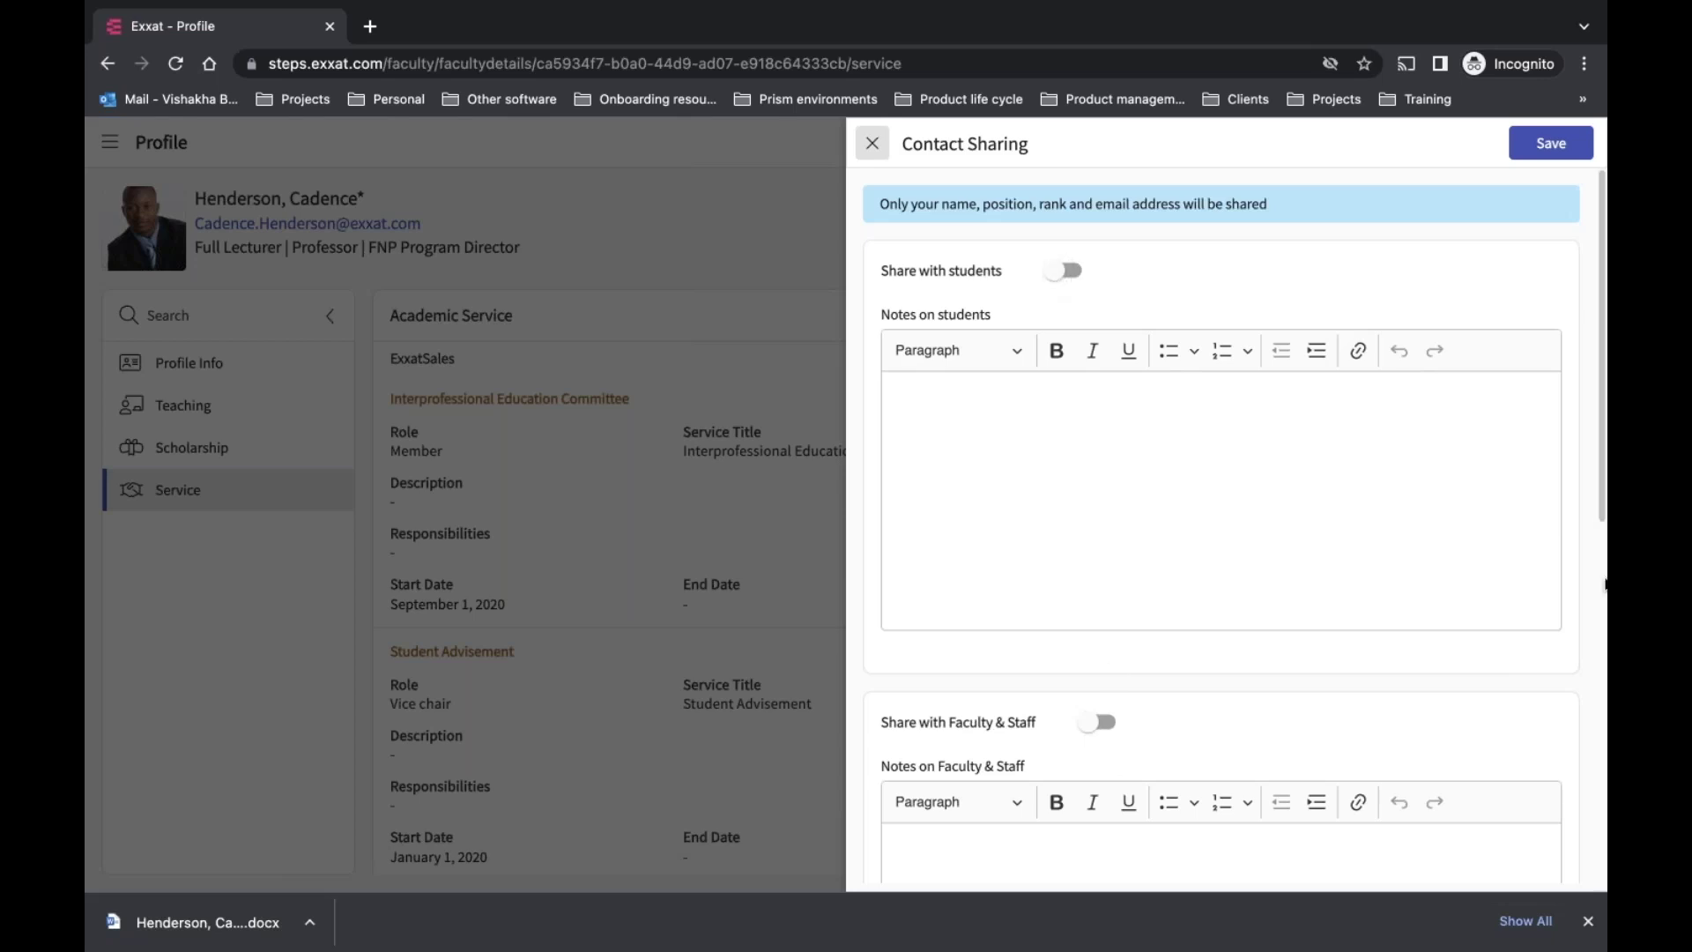
drag(1602, 521, 1605, 890)
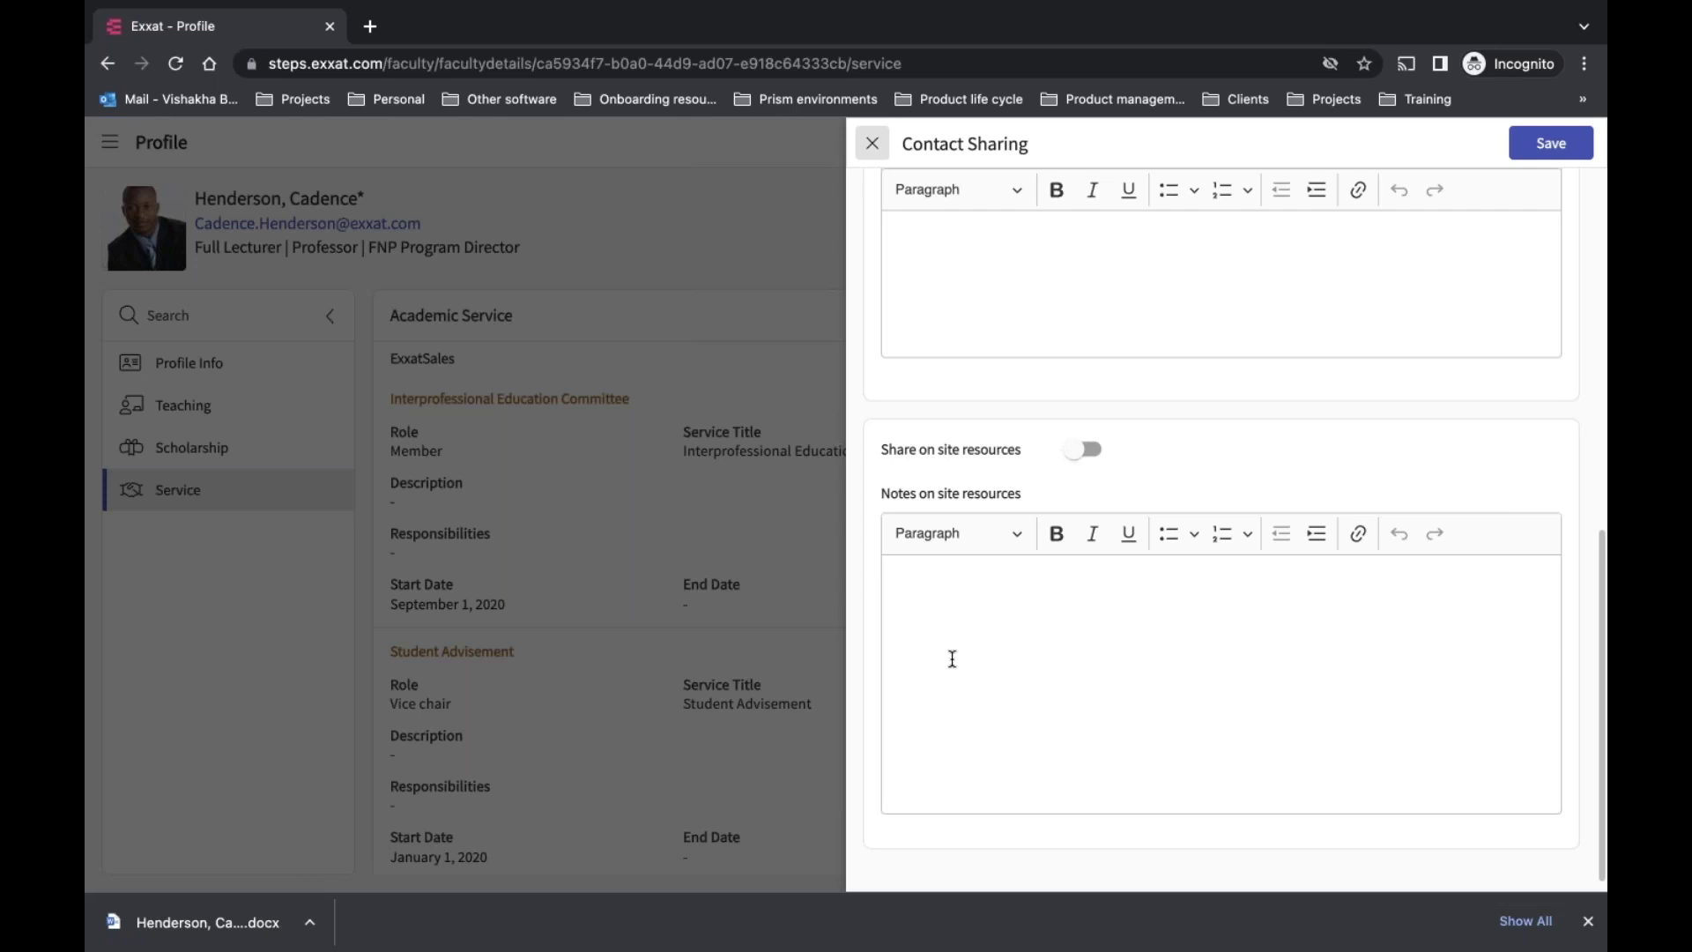
click(874, 144)
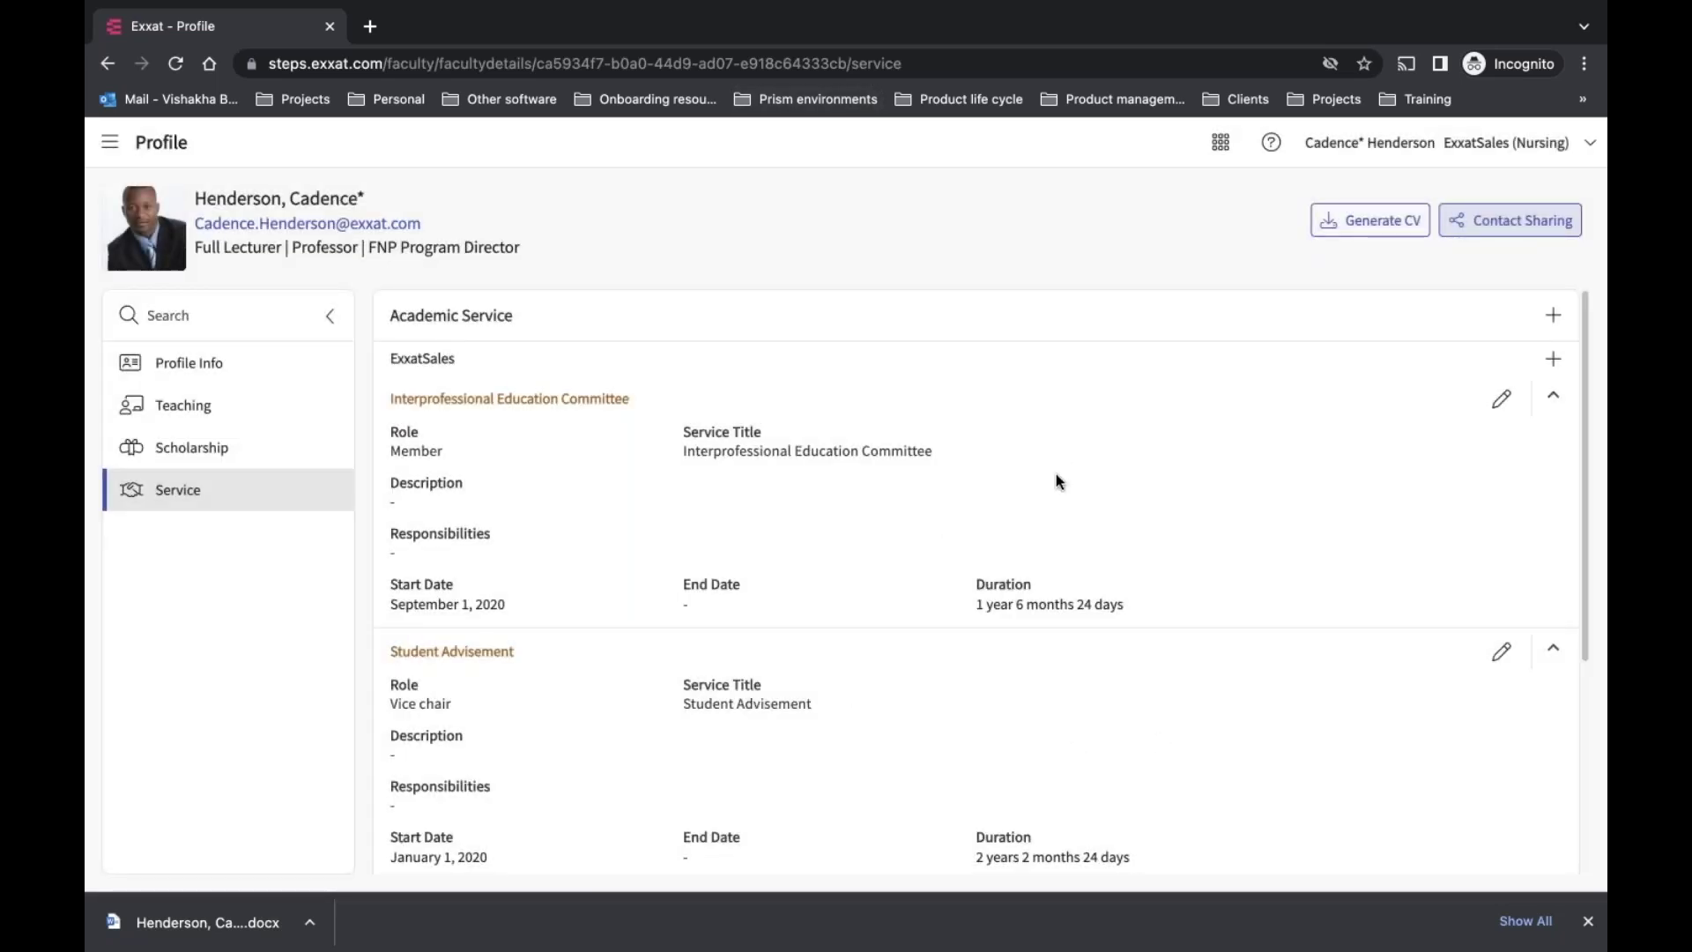
click(1026, 917)
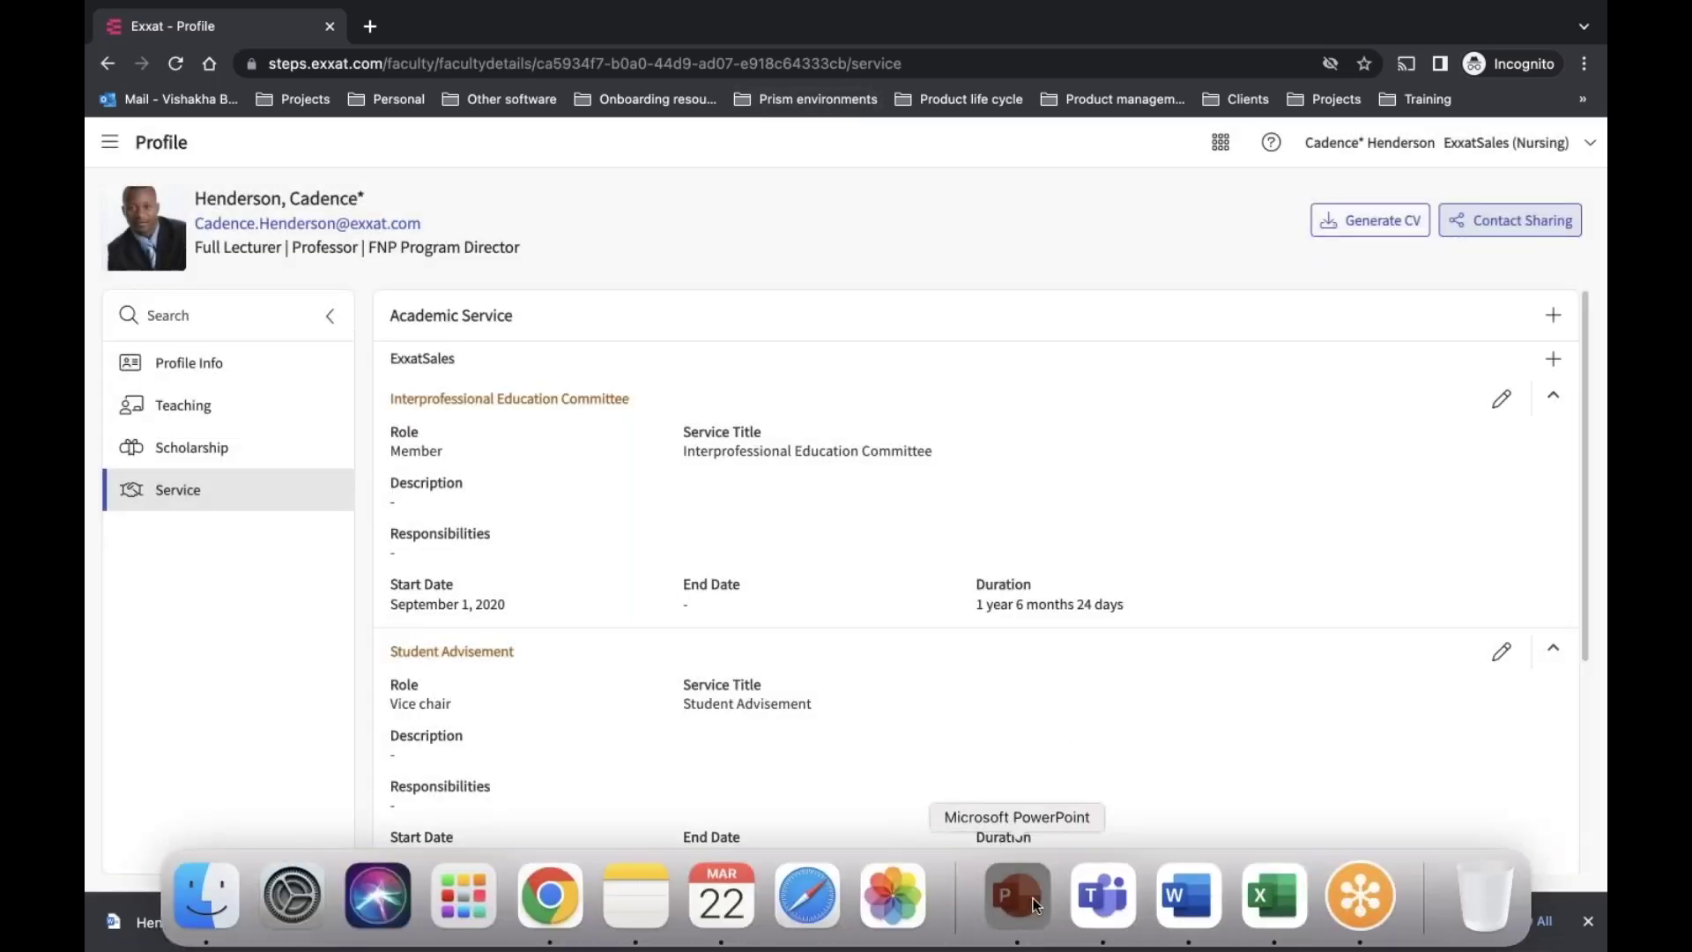
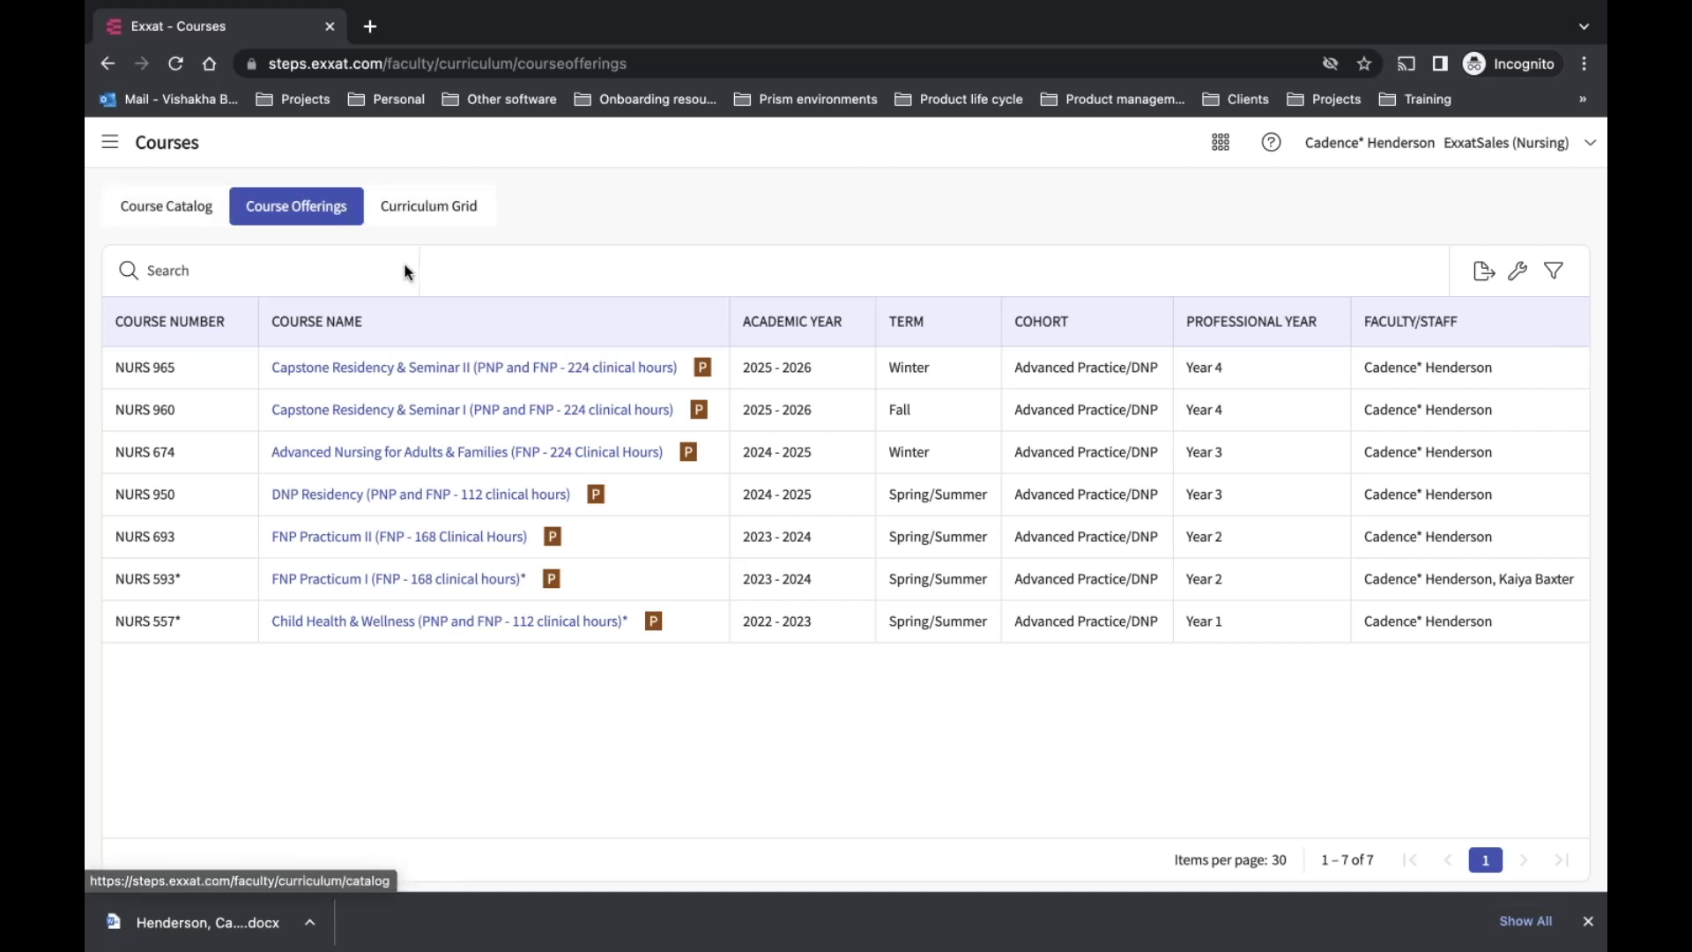
View the Course Catalog, the Course Offerings and the Curriculum Grid on the Courses page
click(167, 209)
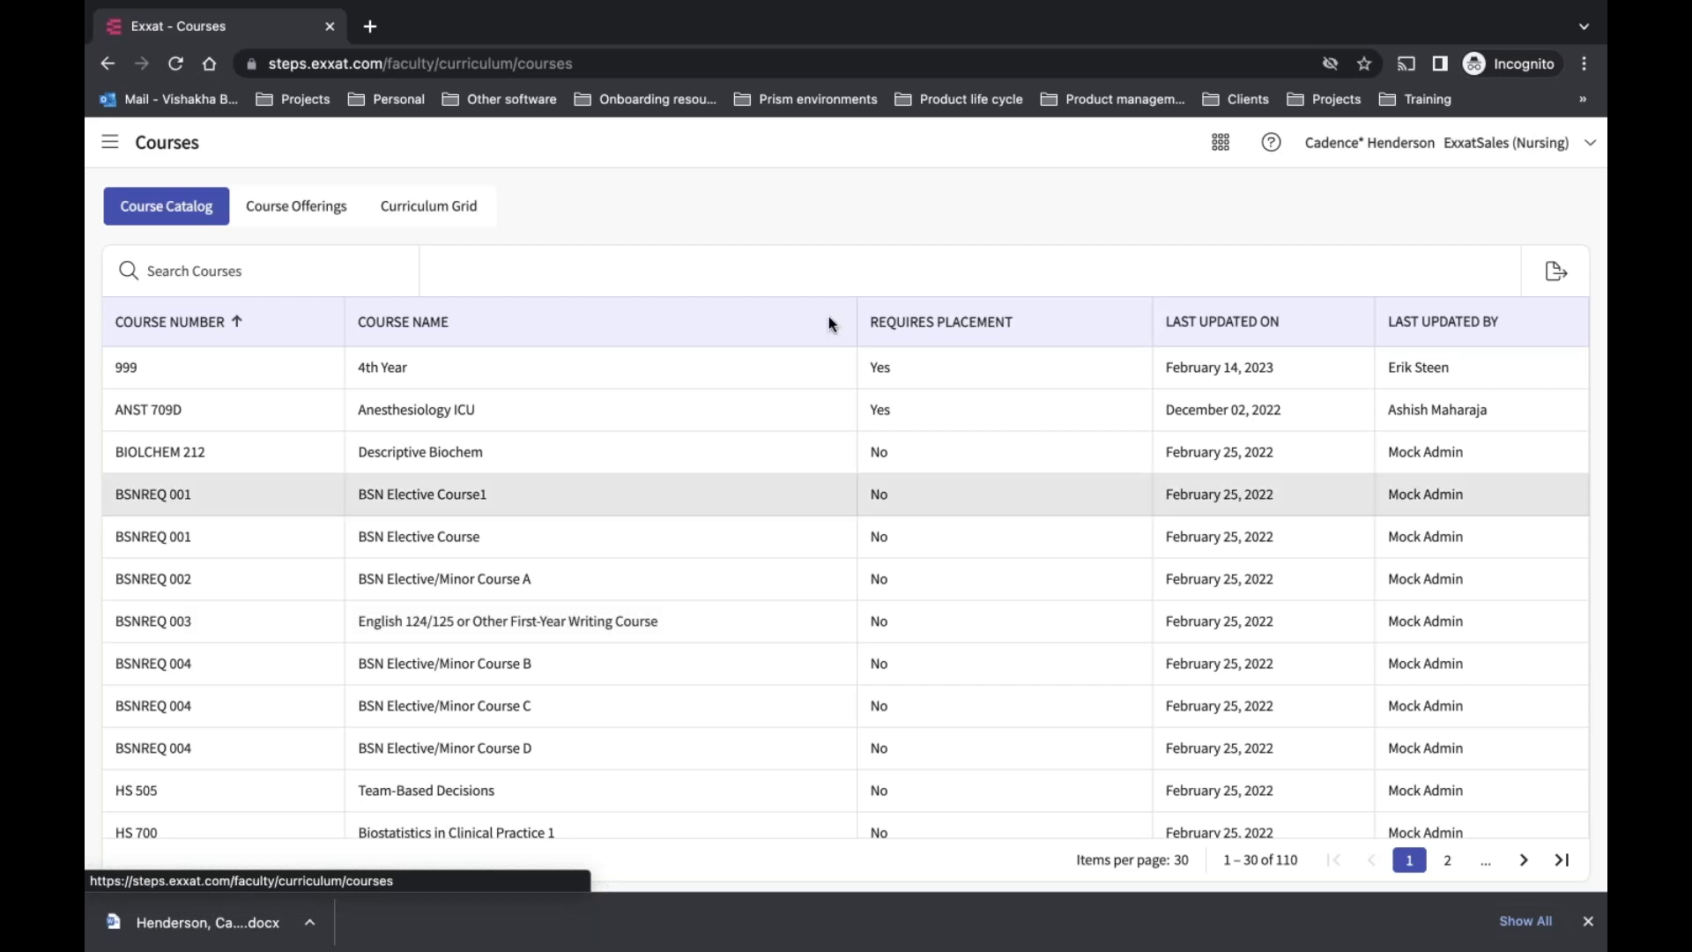
click(323, 204)
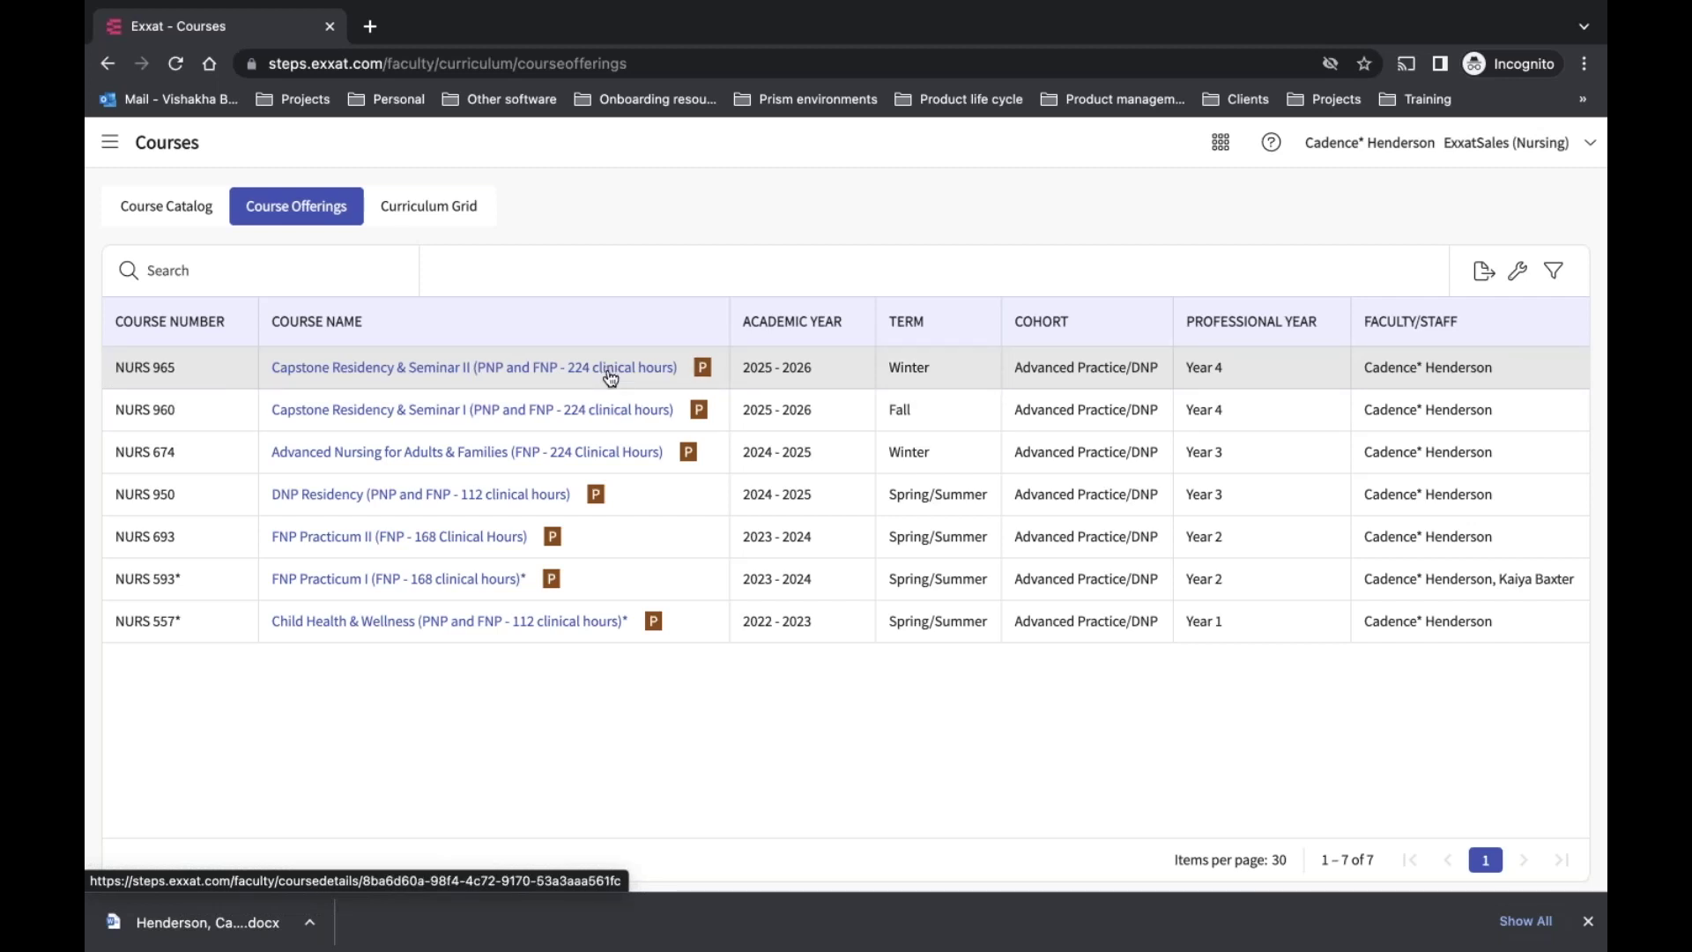
click(432, 218)
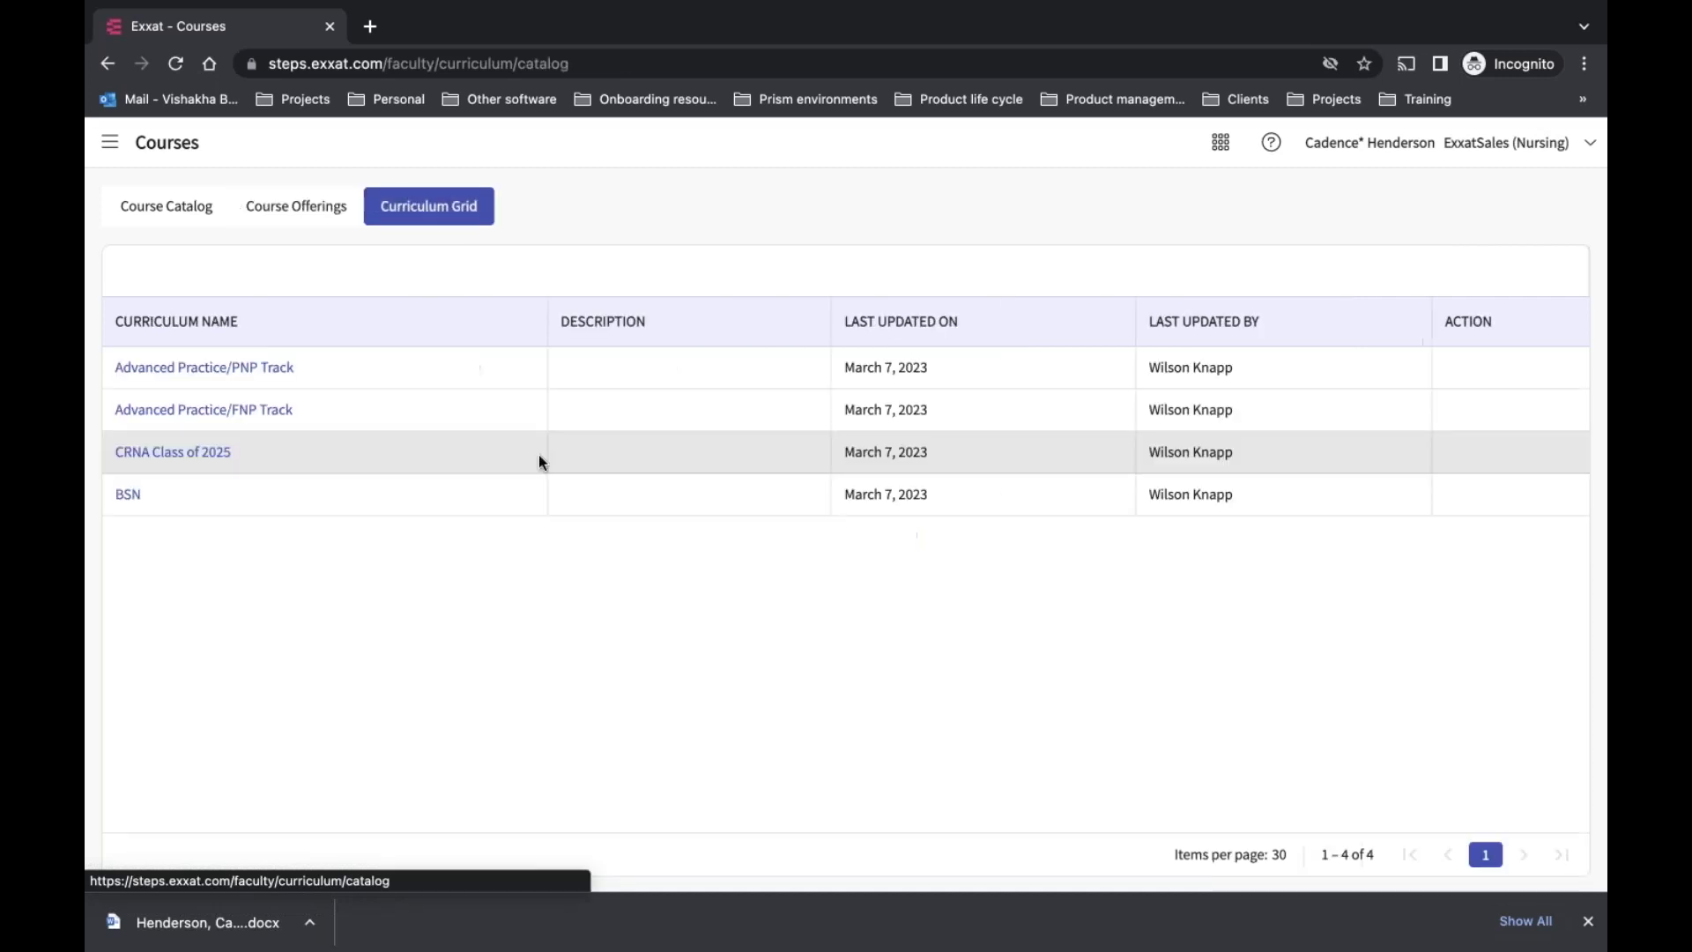
Open the Advanced Practice/FNP Track curriculum and view the About and Measures pages of NURS 950 DNP Residency
click(243, 410)
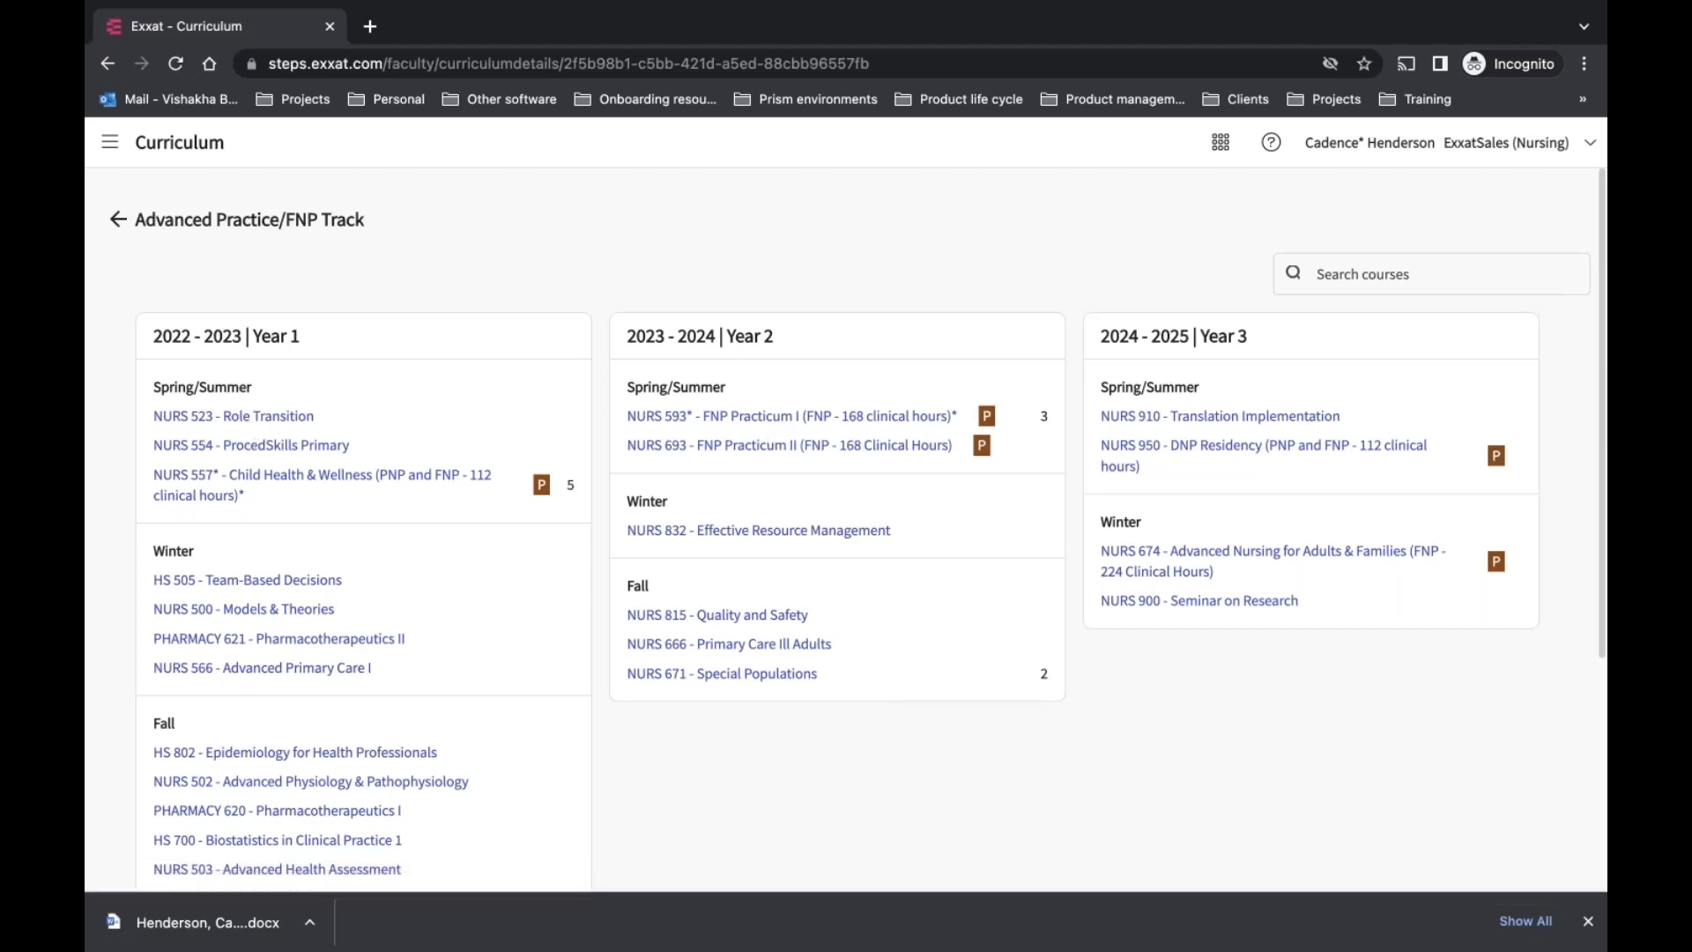
click(1247, 457)
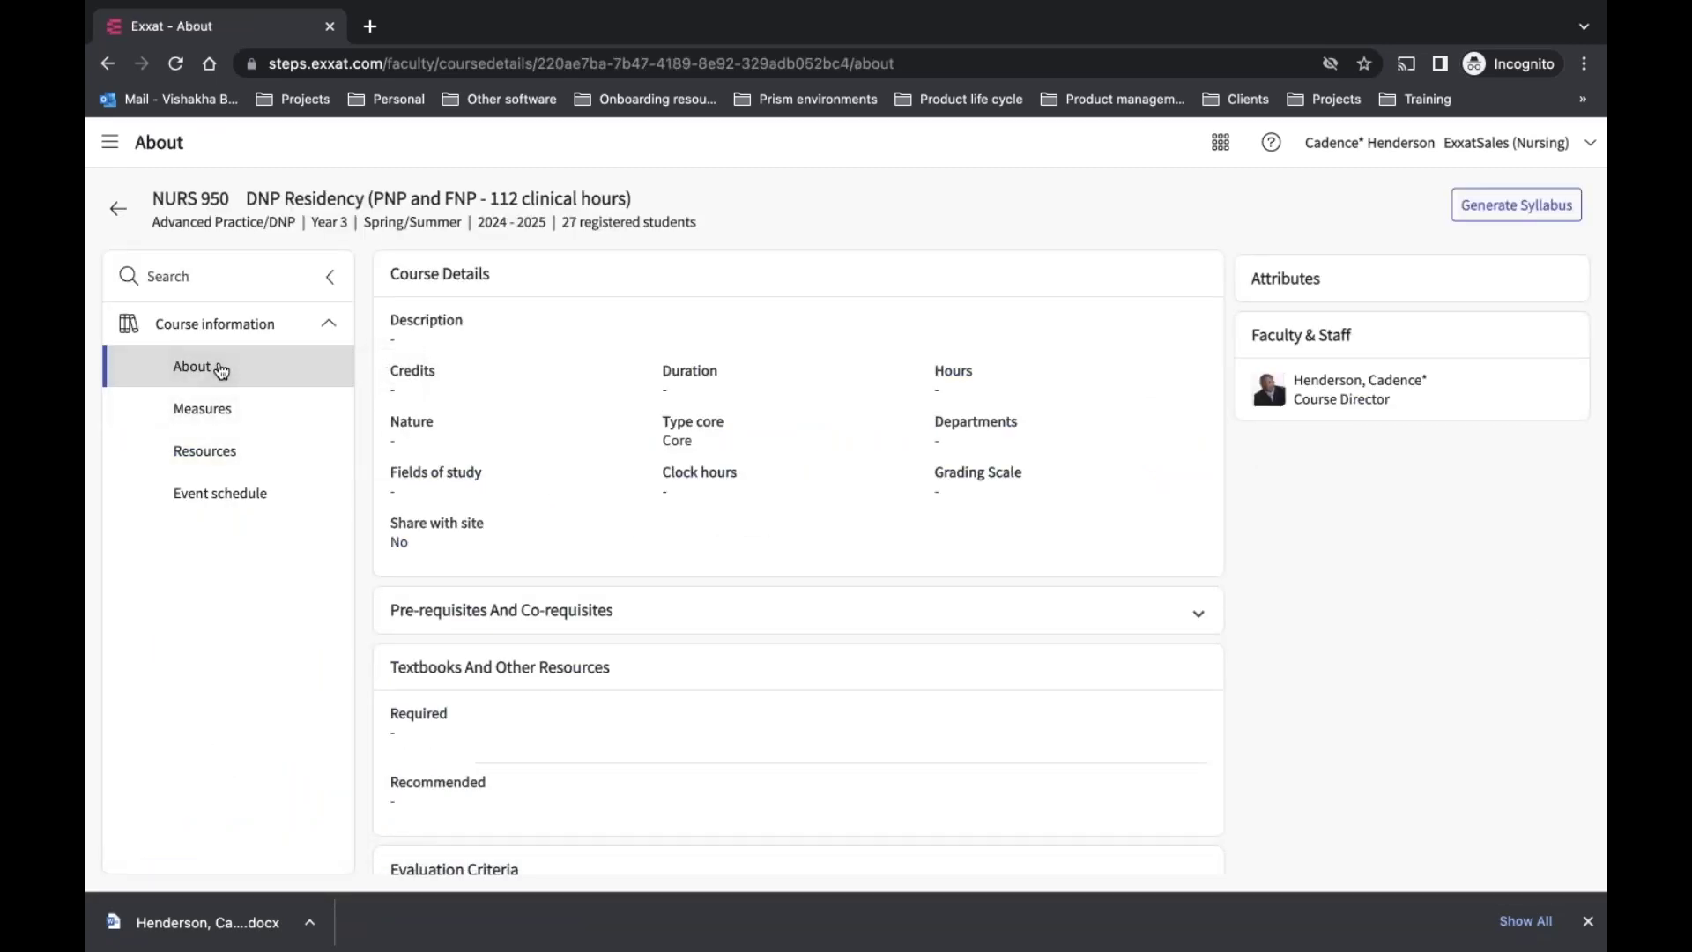
click(220, 412)
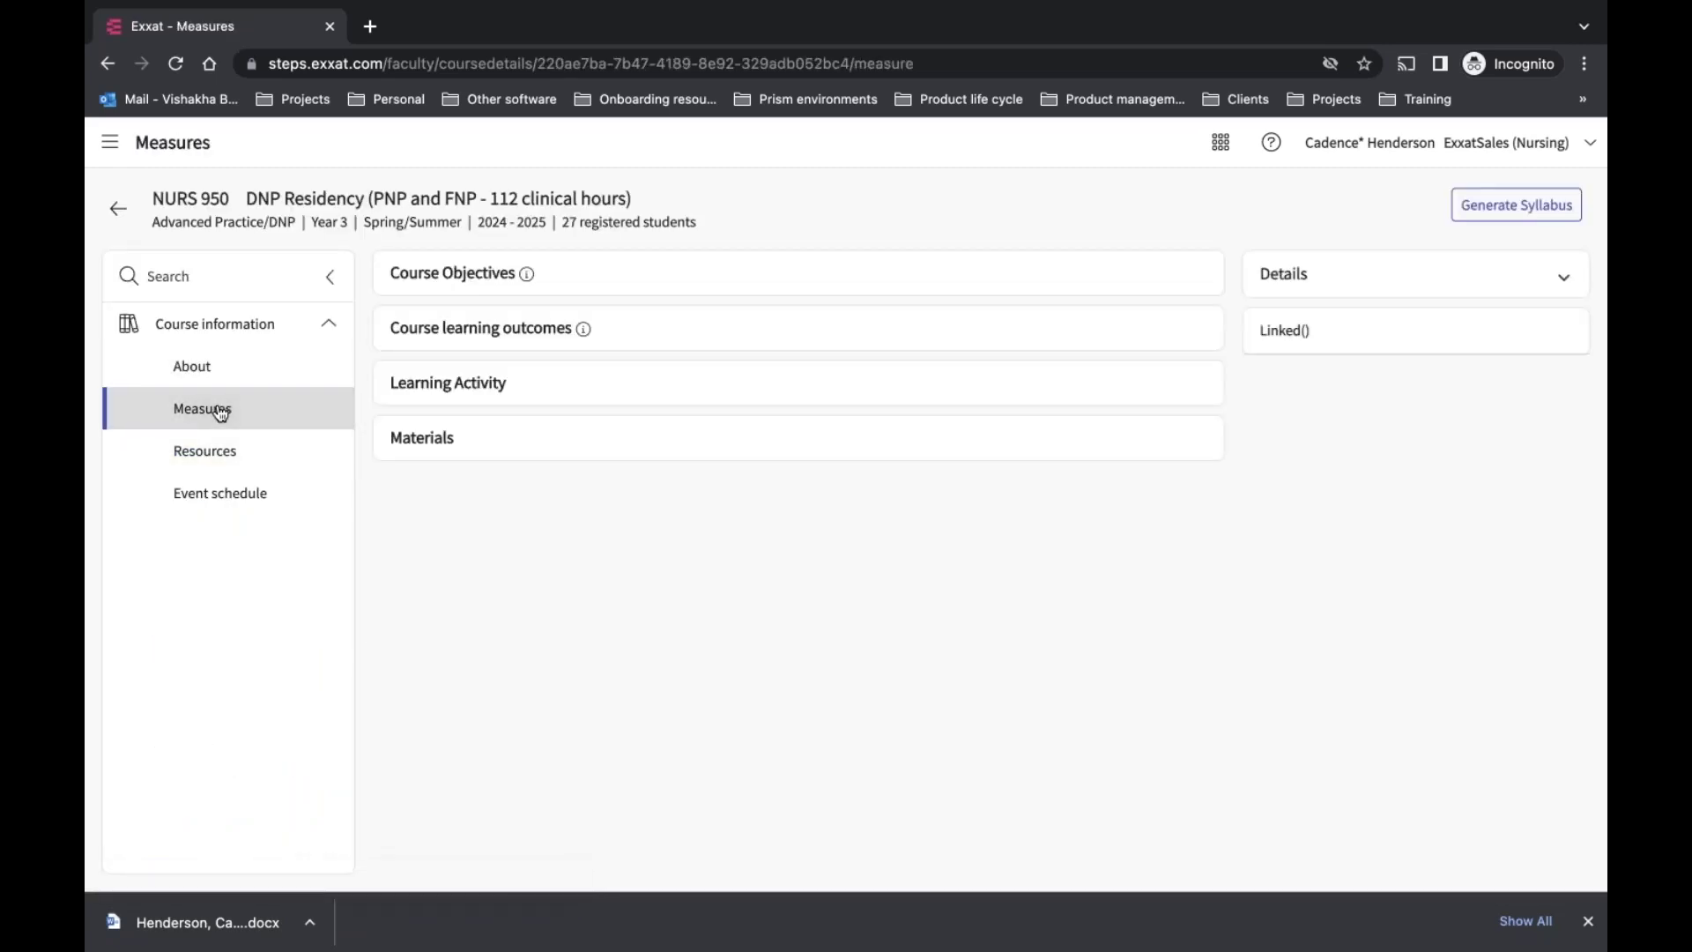
click(210, 373)
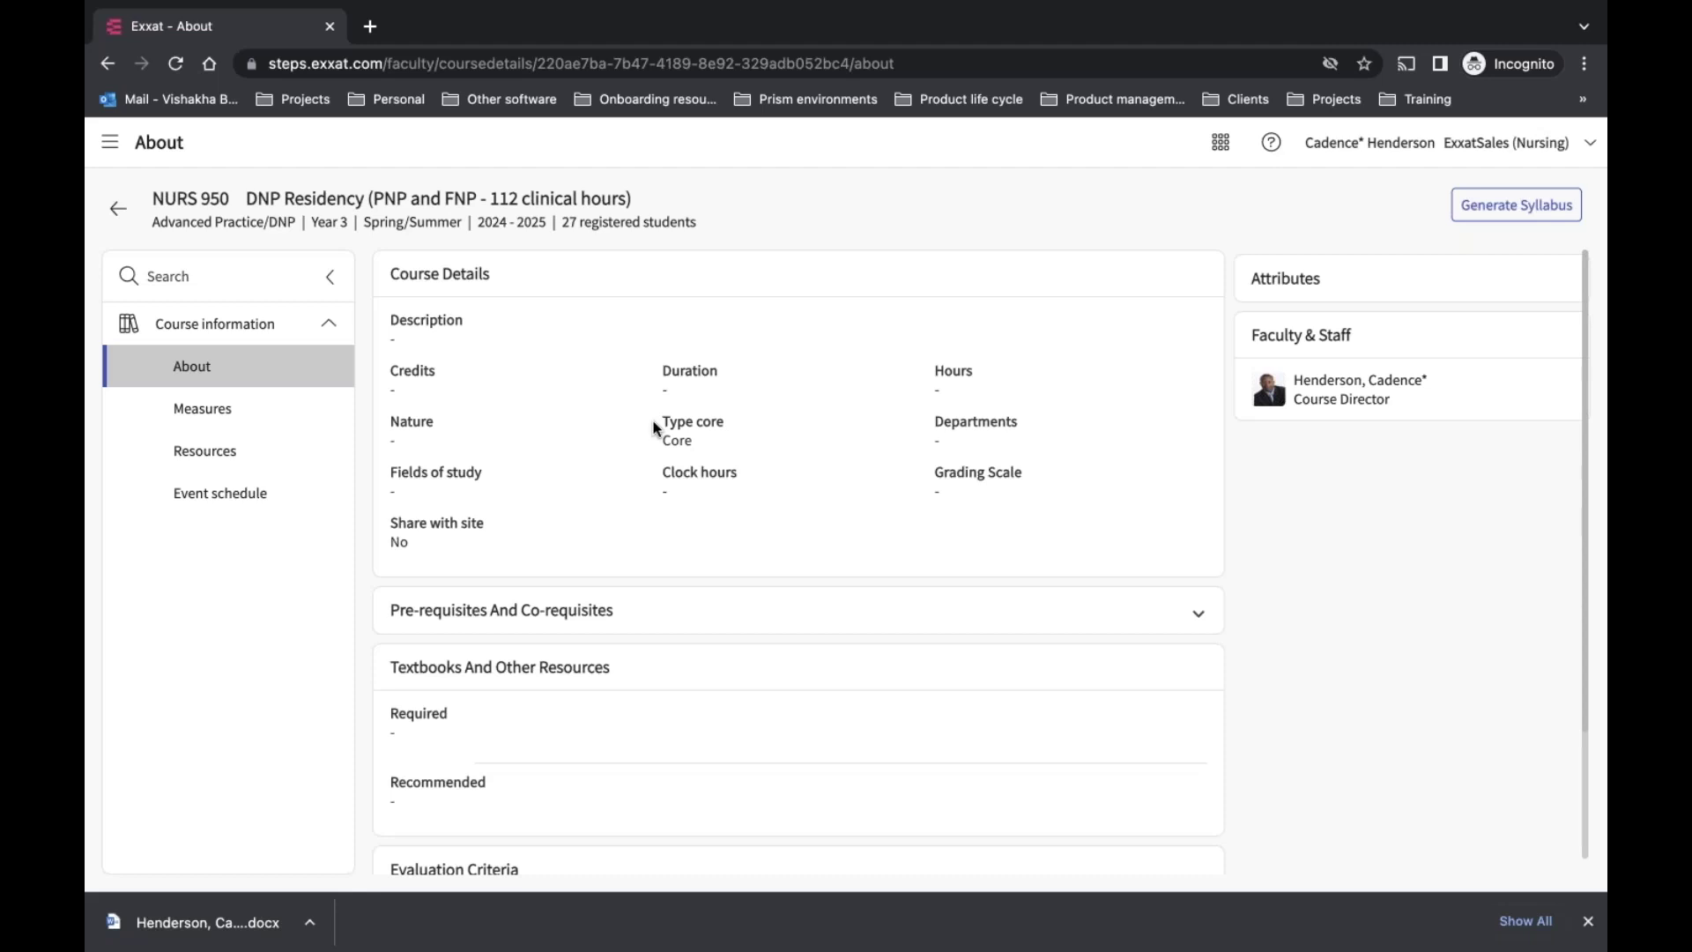
Return to Course Offerings, open NURS 593* FNP Practicum I, and check its course details and registered student count
click(120, 213)
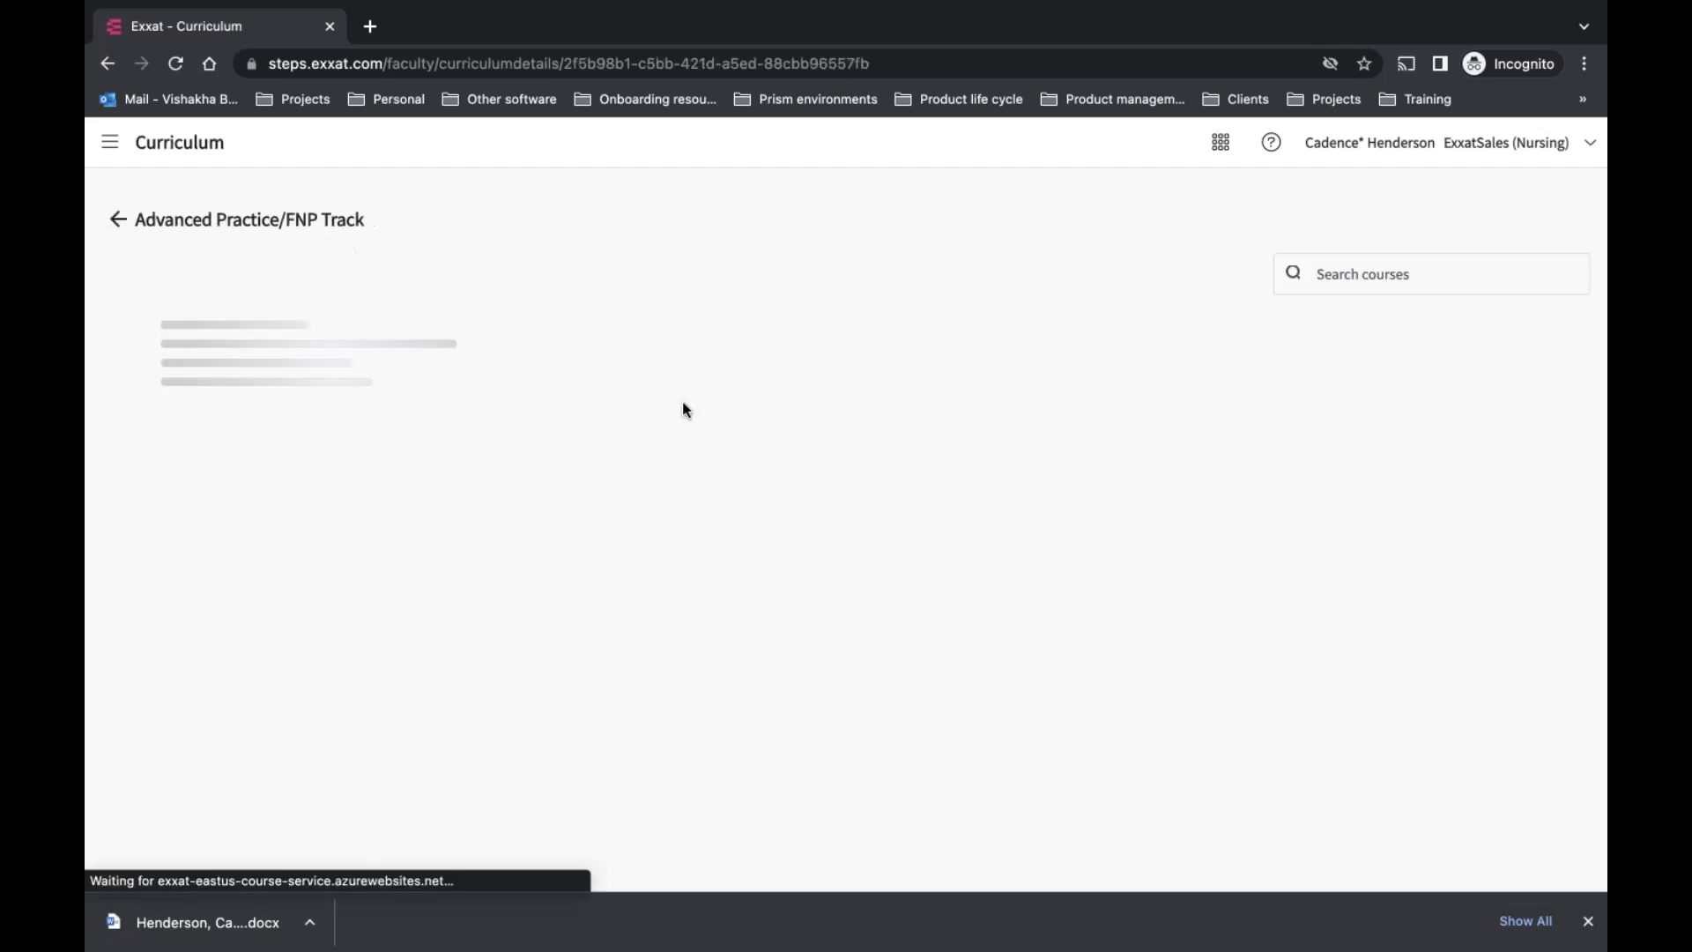
click(113, 214)
click(339, 216)
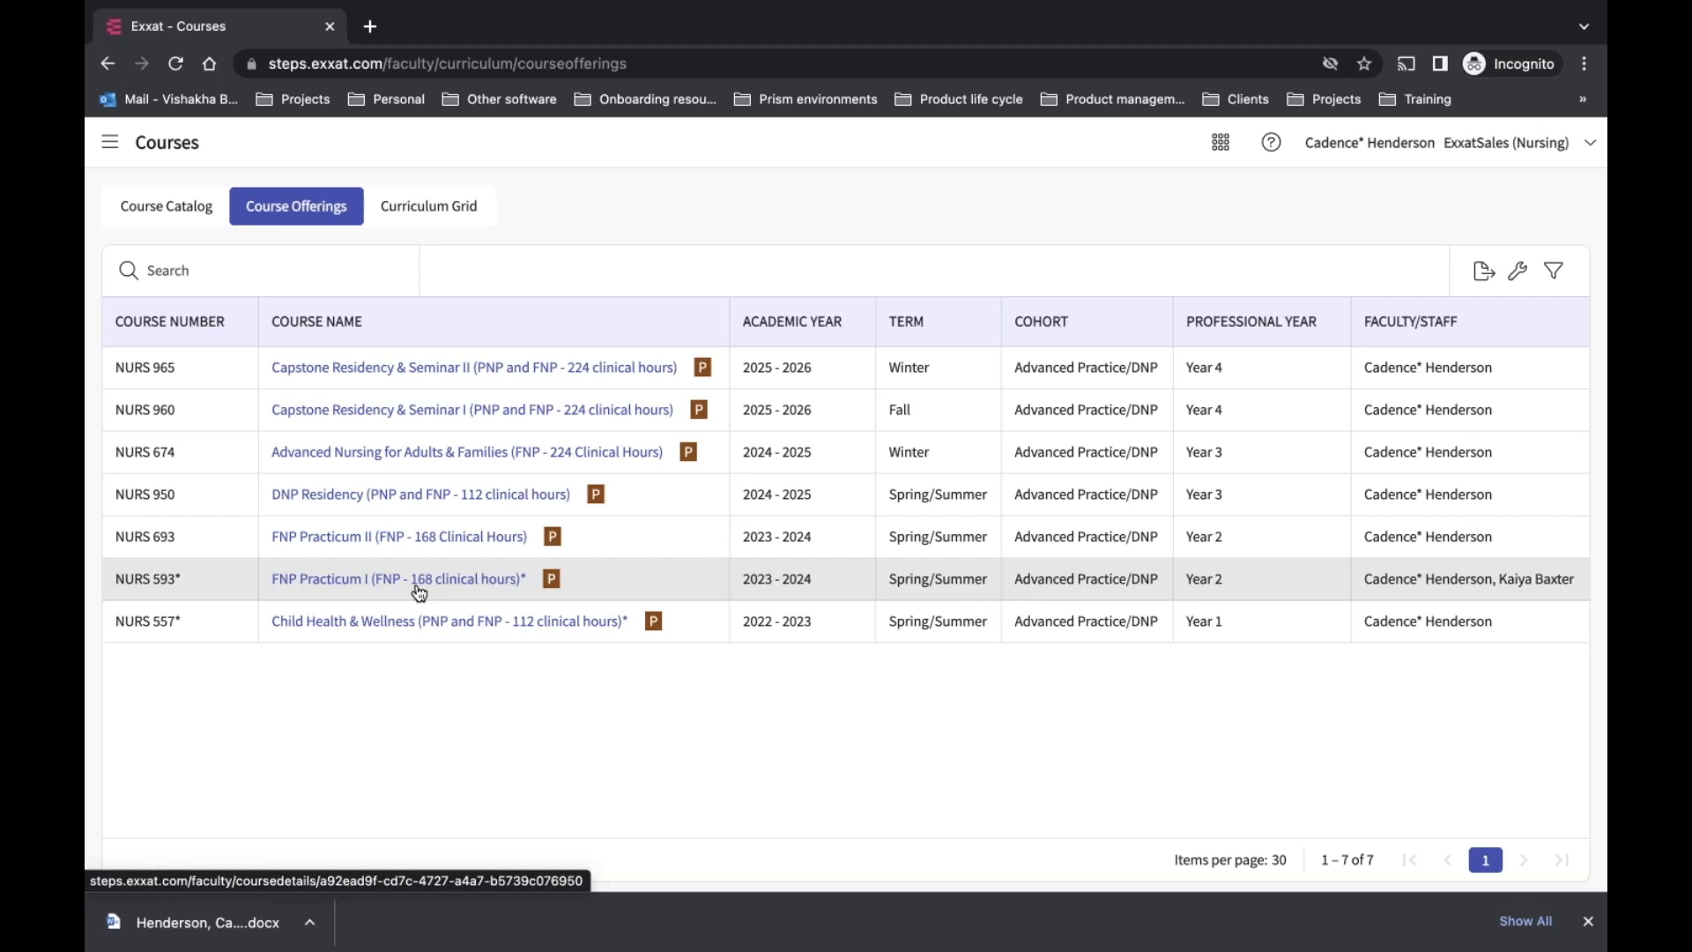
click(375, 582)
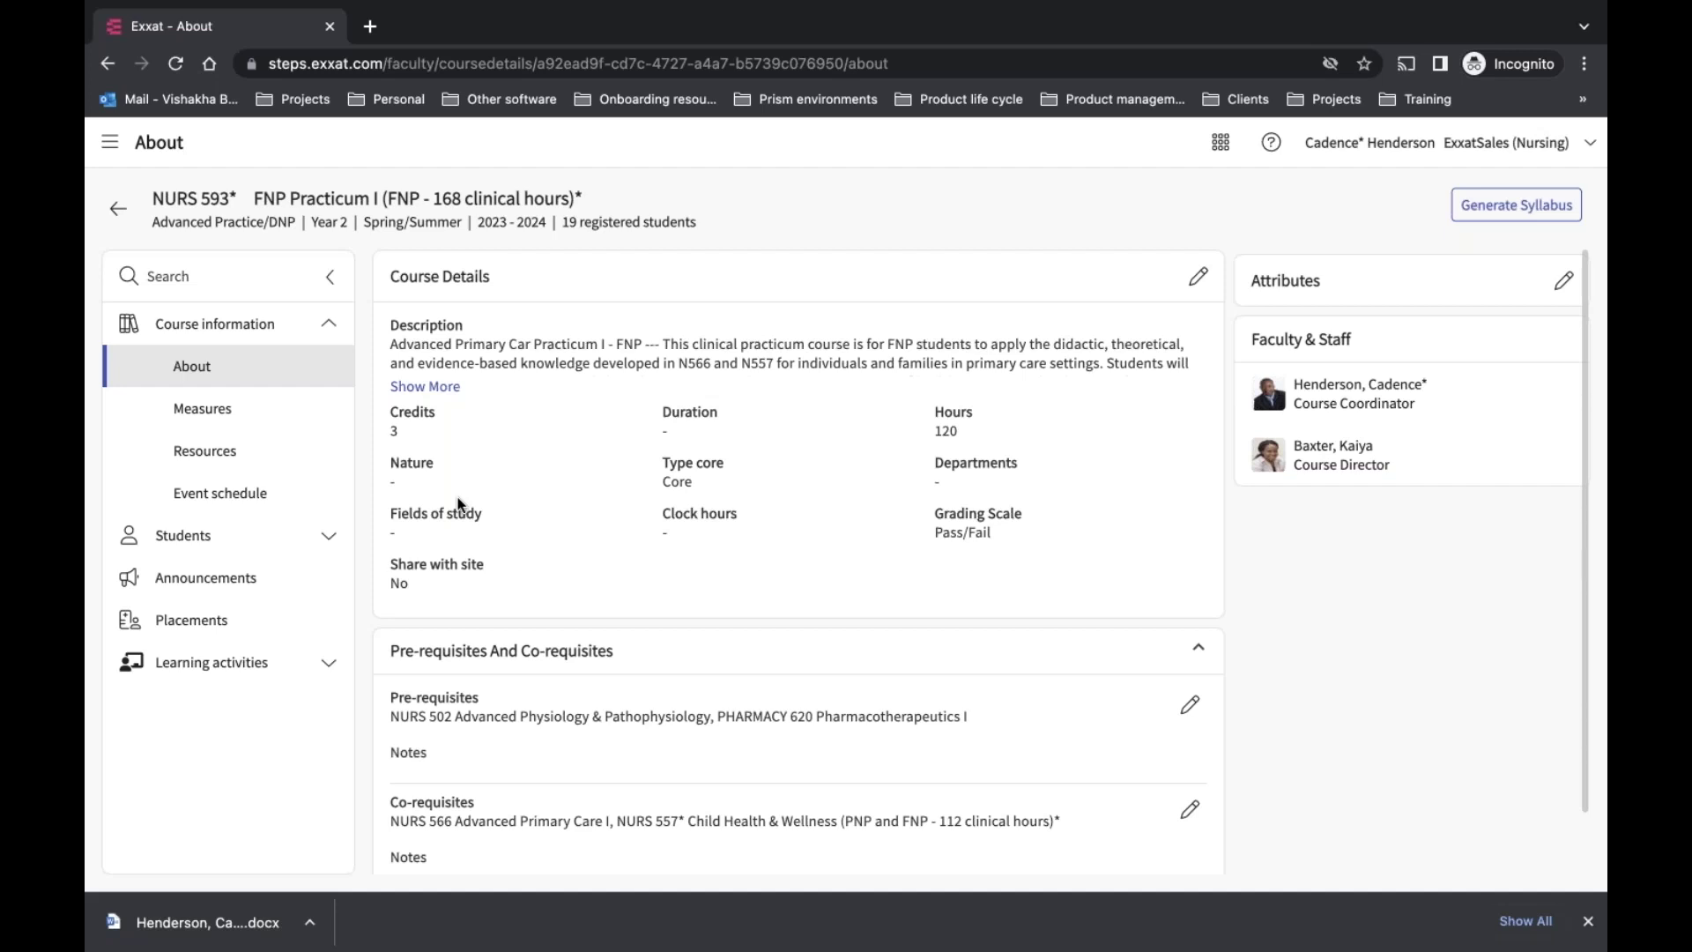
click(248, 388)
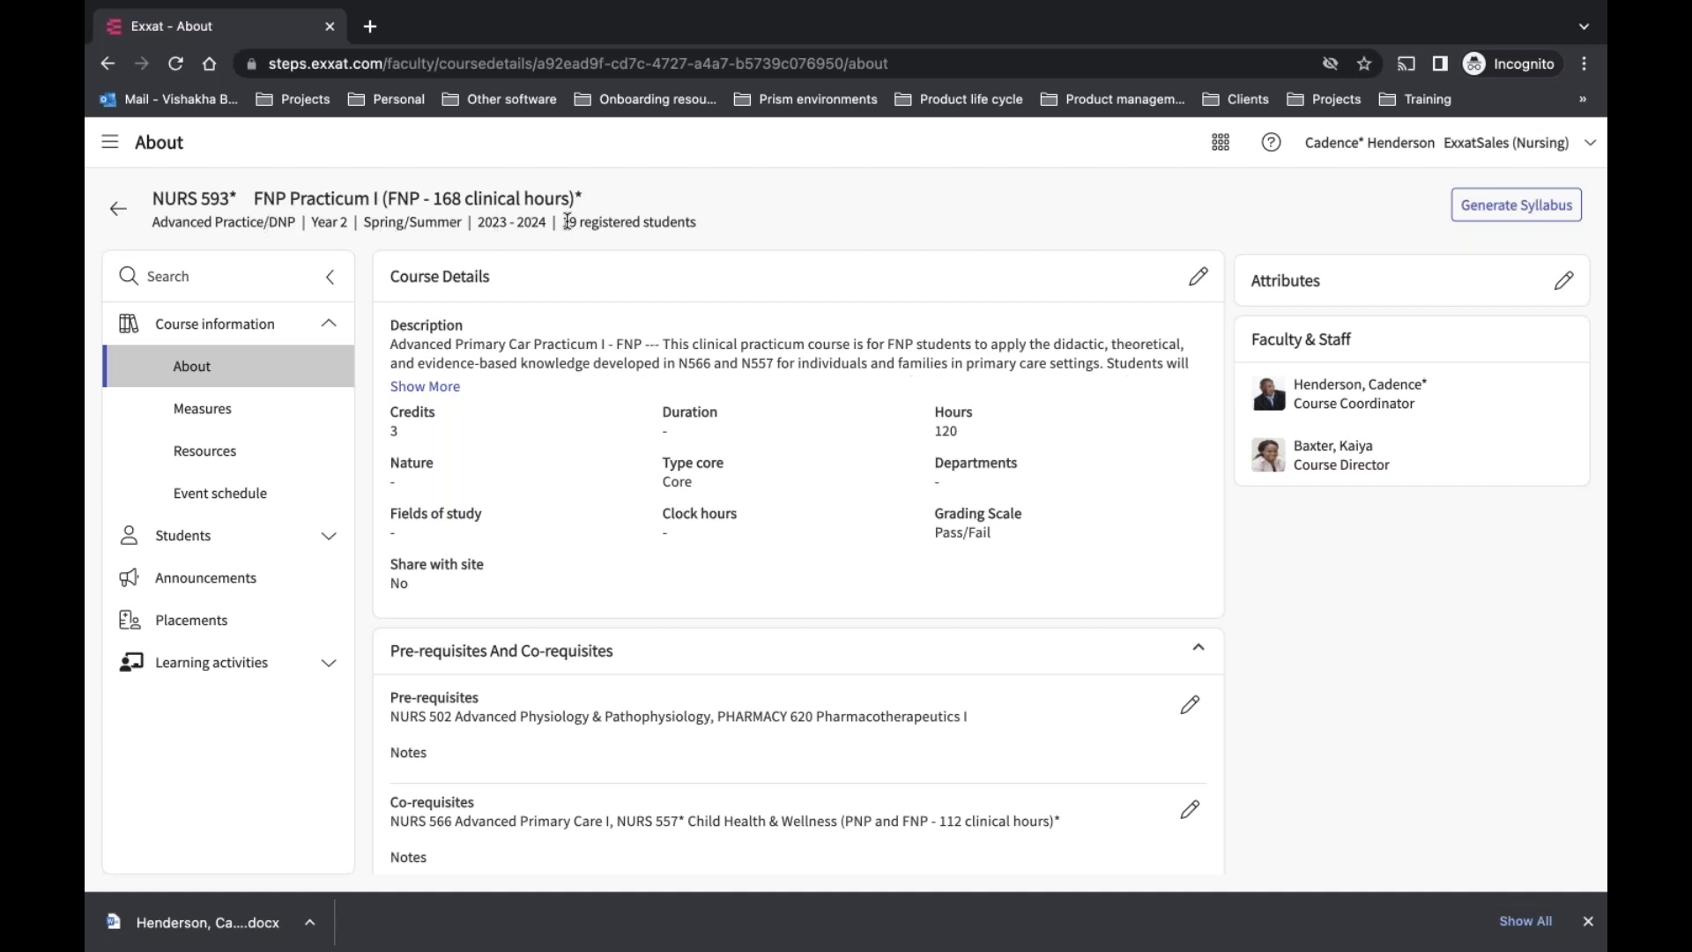
drag(567, 222, 770, 225)
click(770, 226)
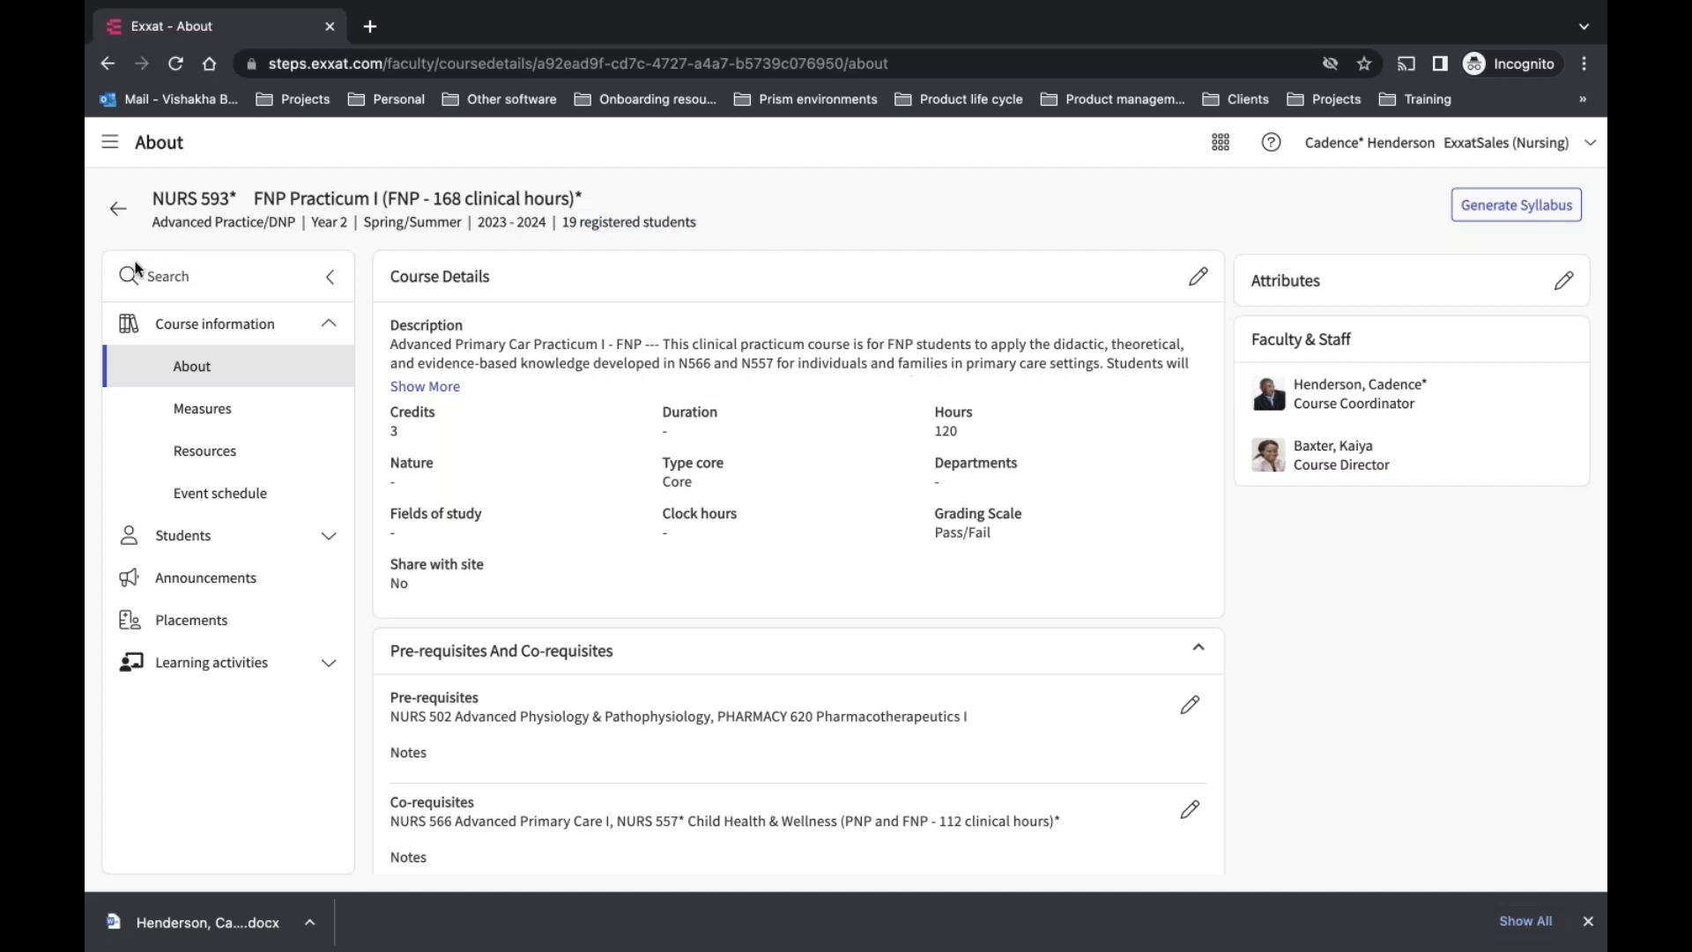
View the course information on the About page and check the editable Course Details fields without saving
click(195, 334)
click(195, 336)
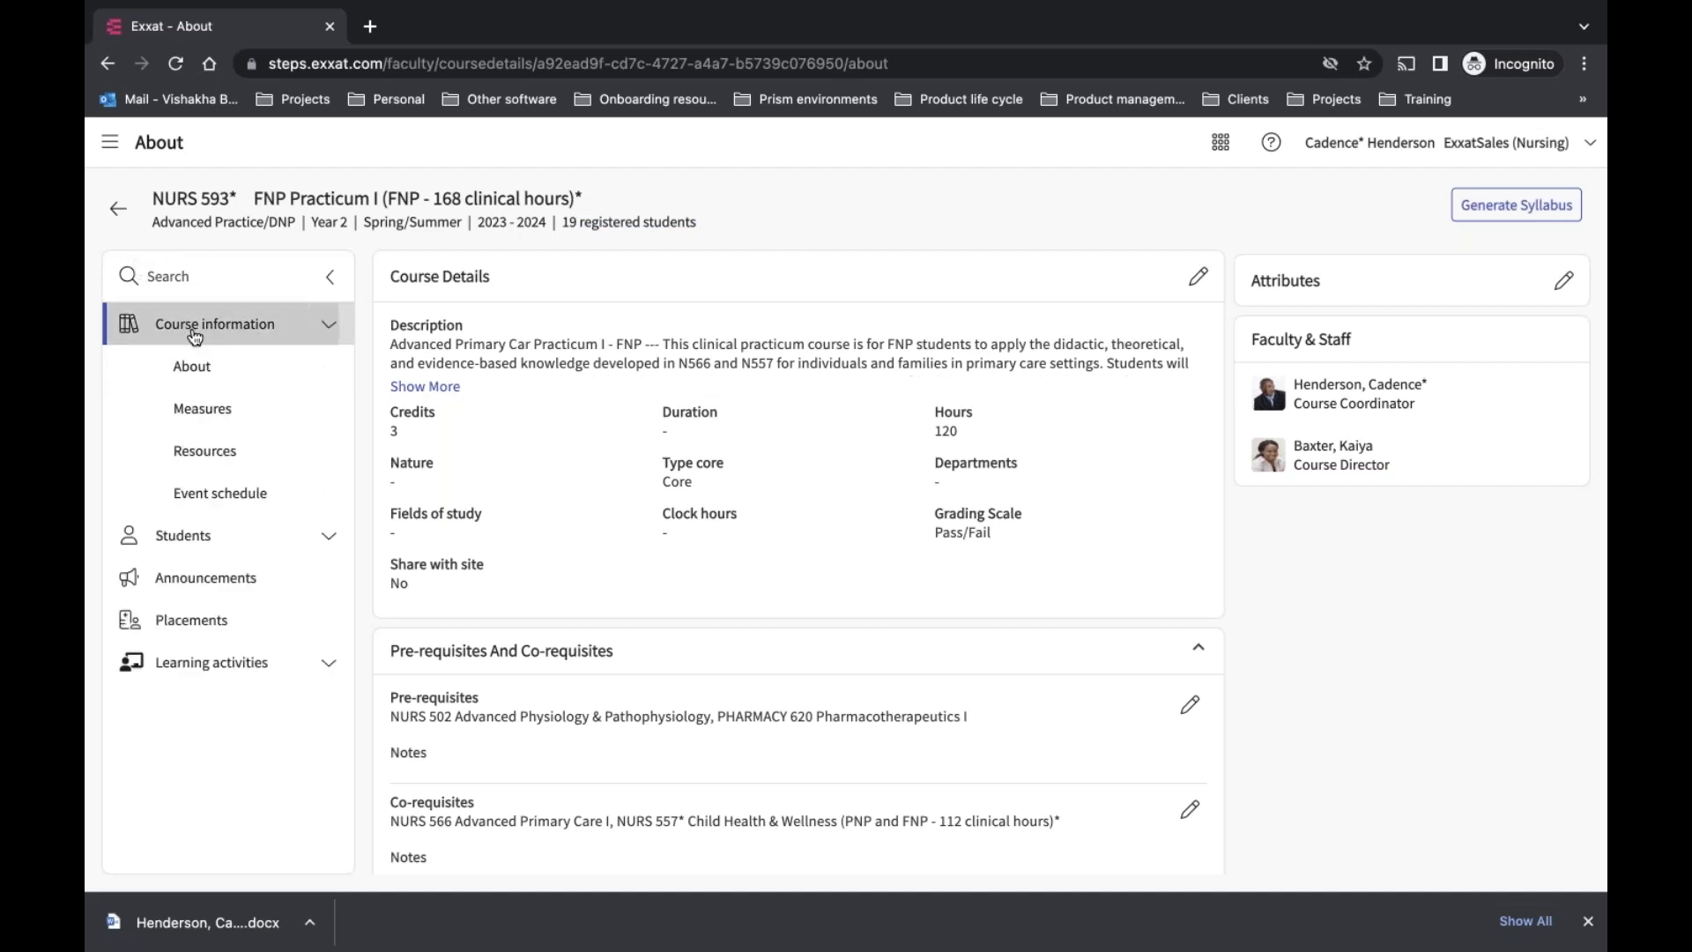
click(207, 374)
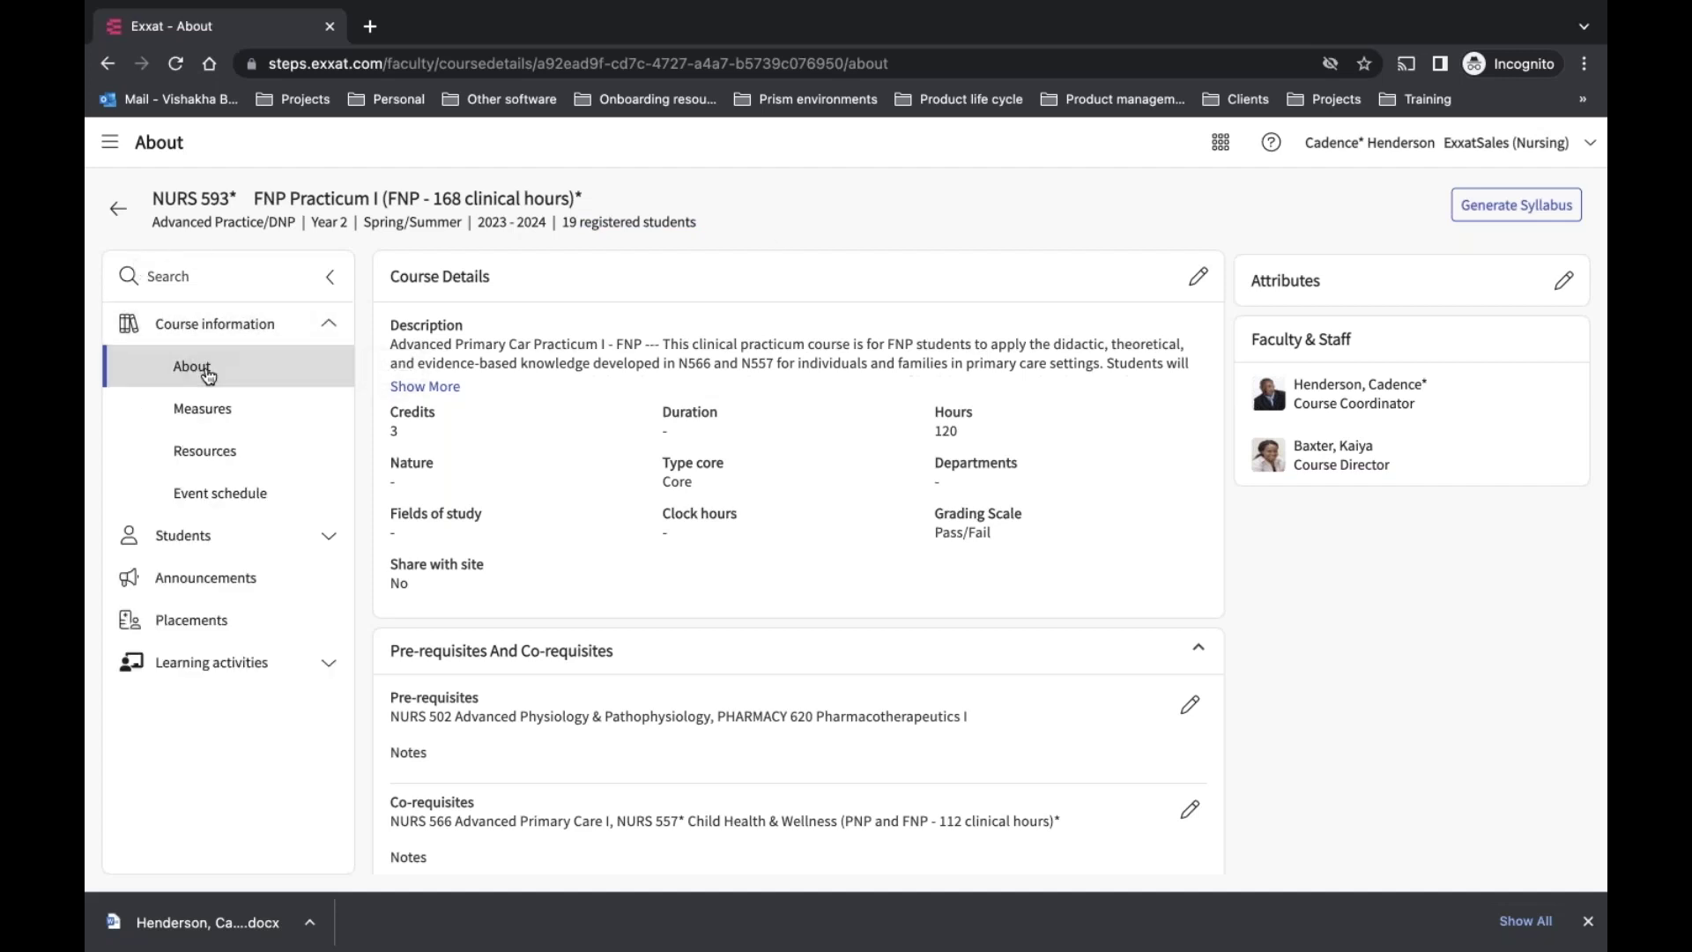
key(Tab)
key(Tab)
key(Tab)
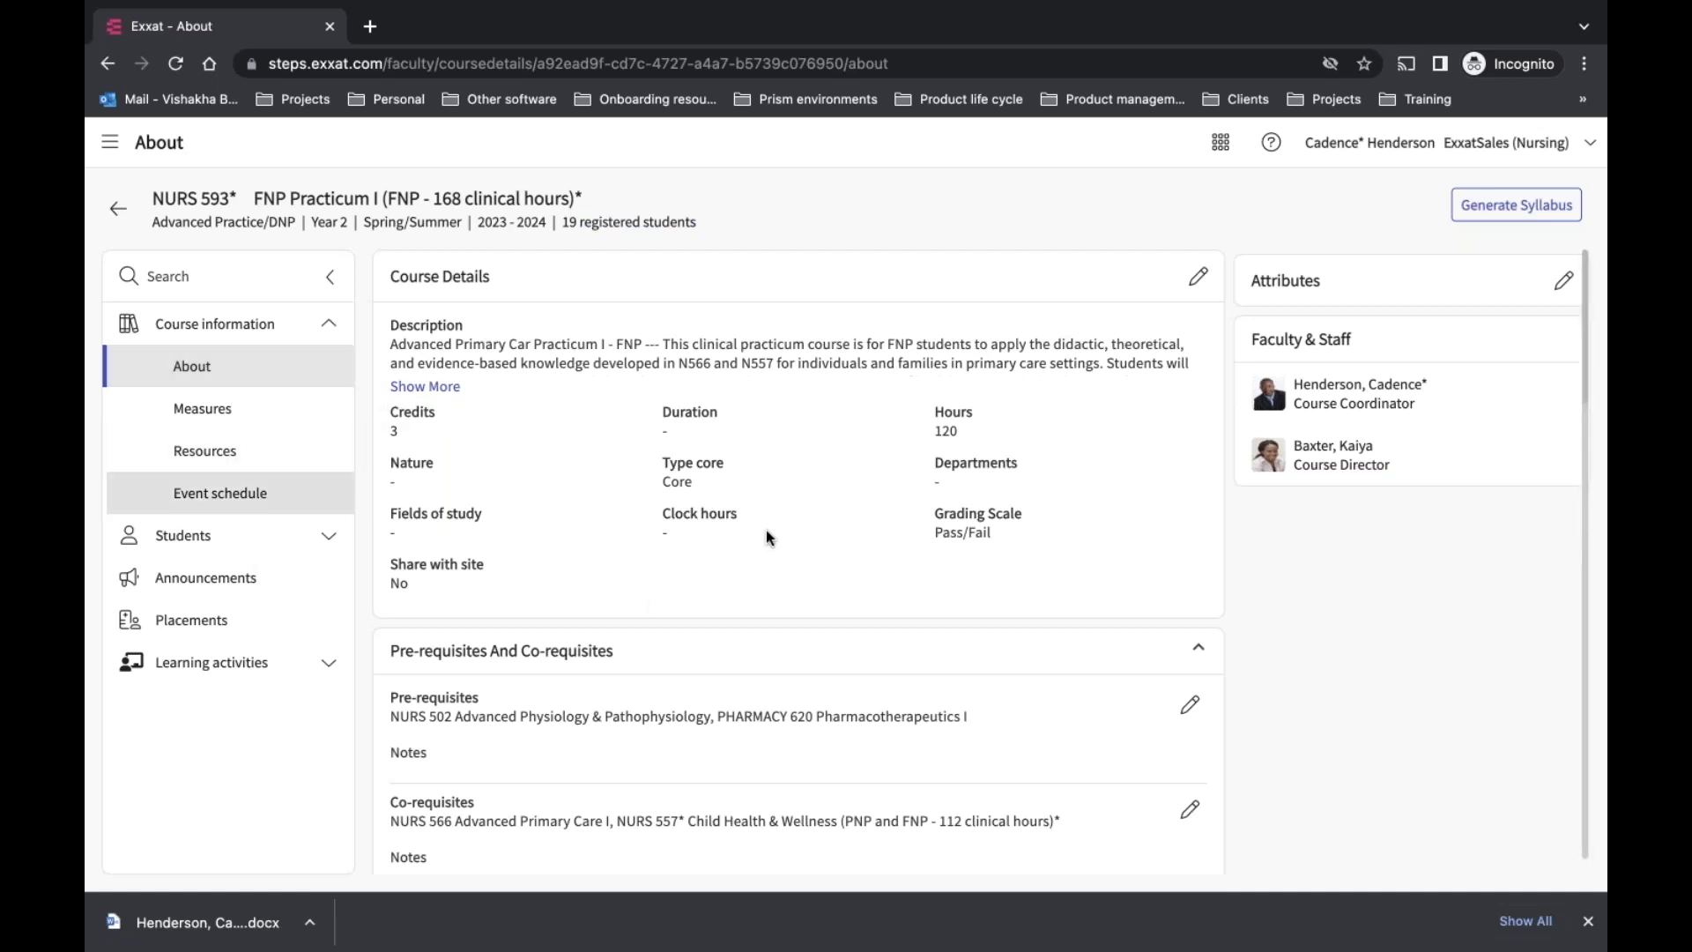
click(1210, 291)
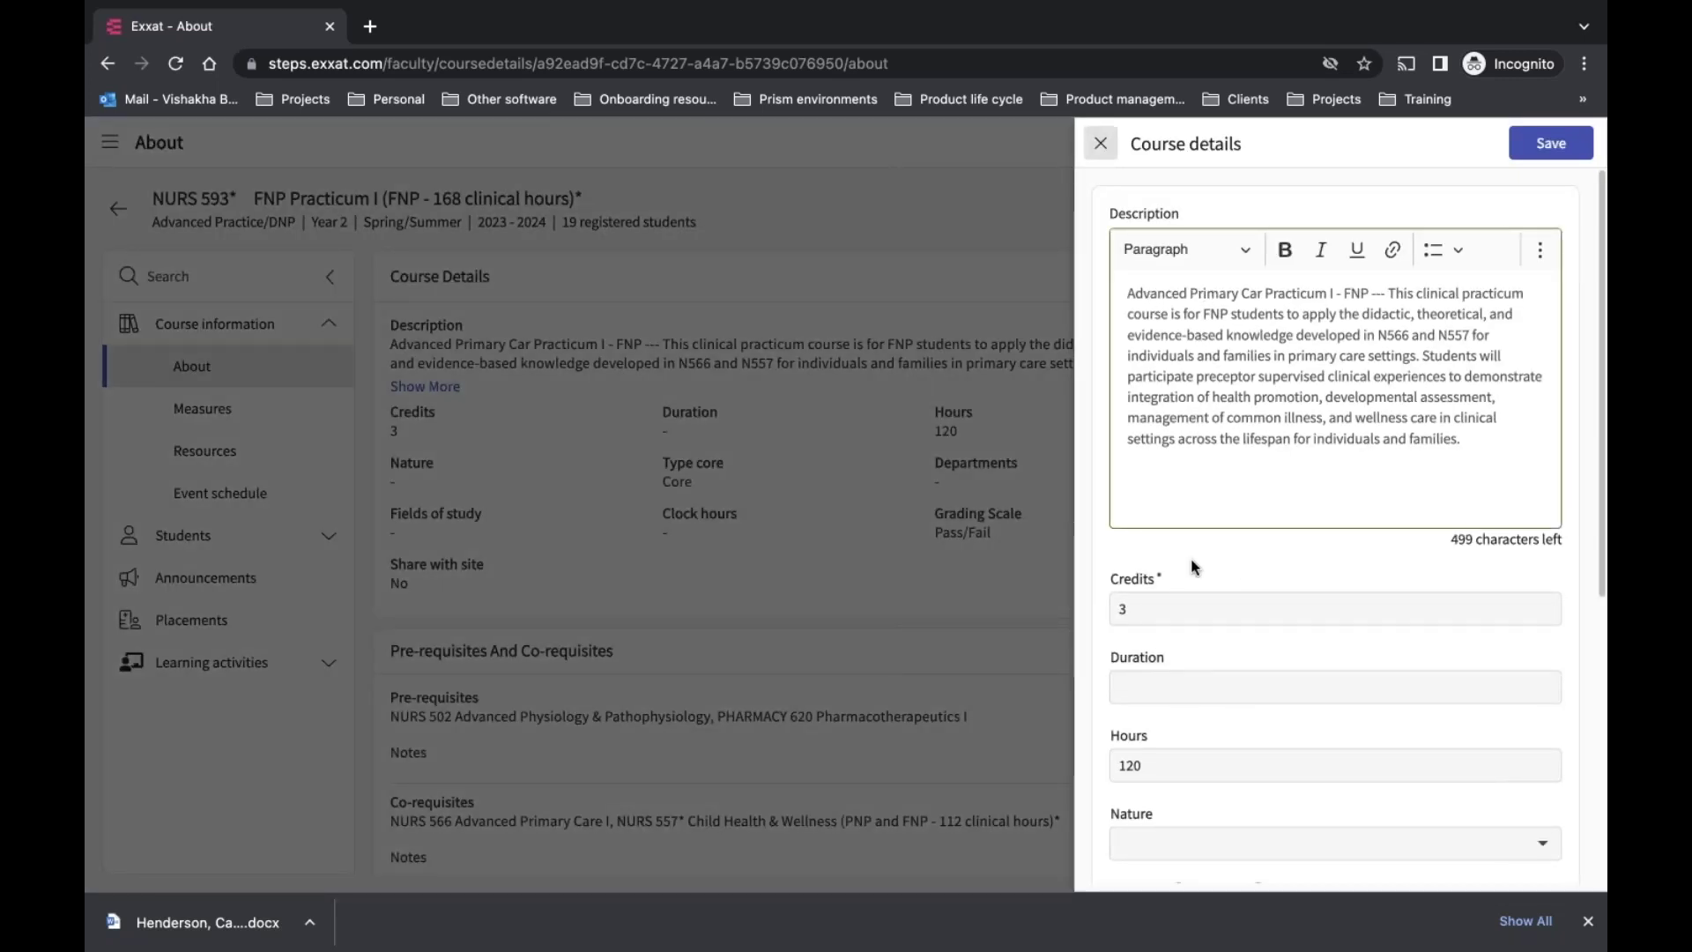
click(1102, 150)
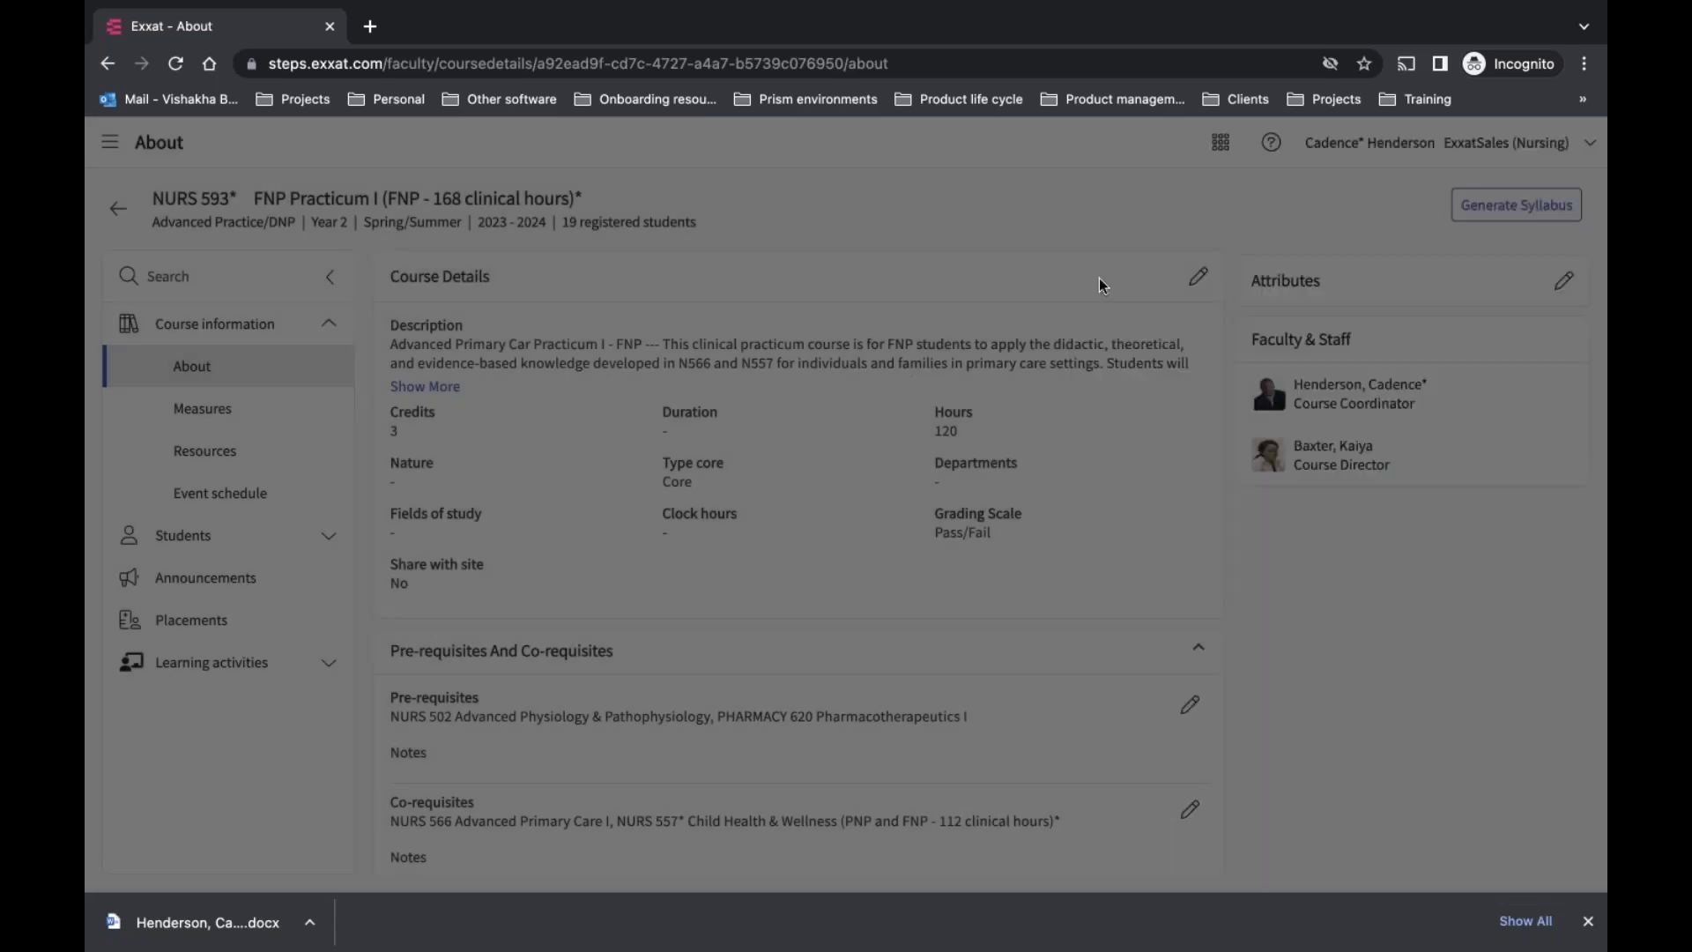
drag(1581, 363, 1560, 312)
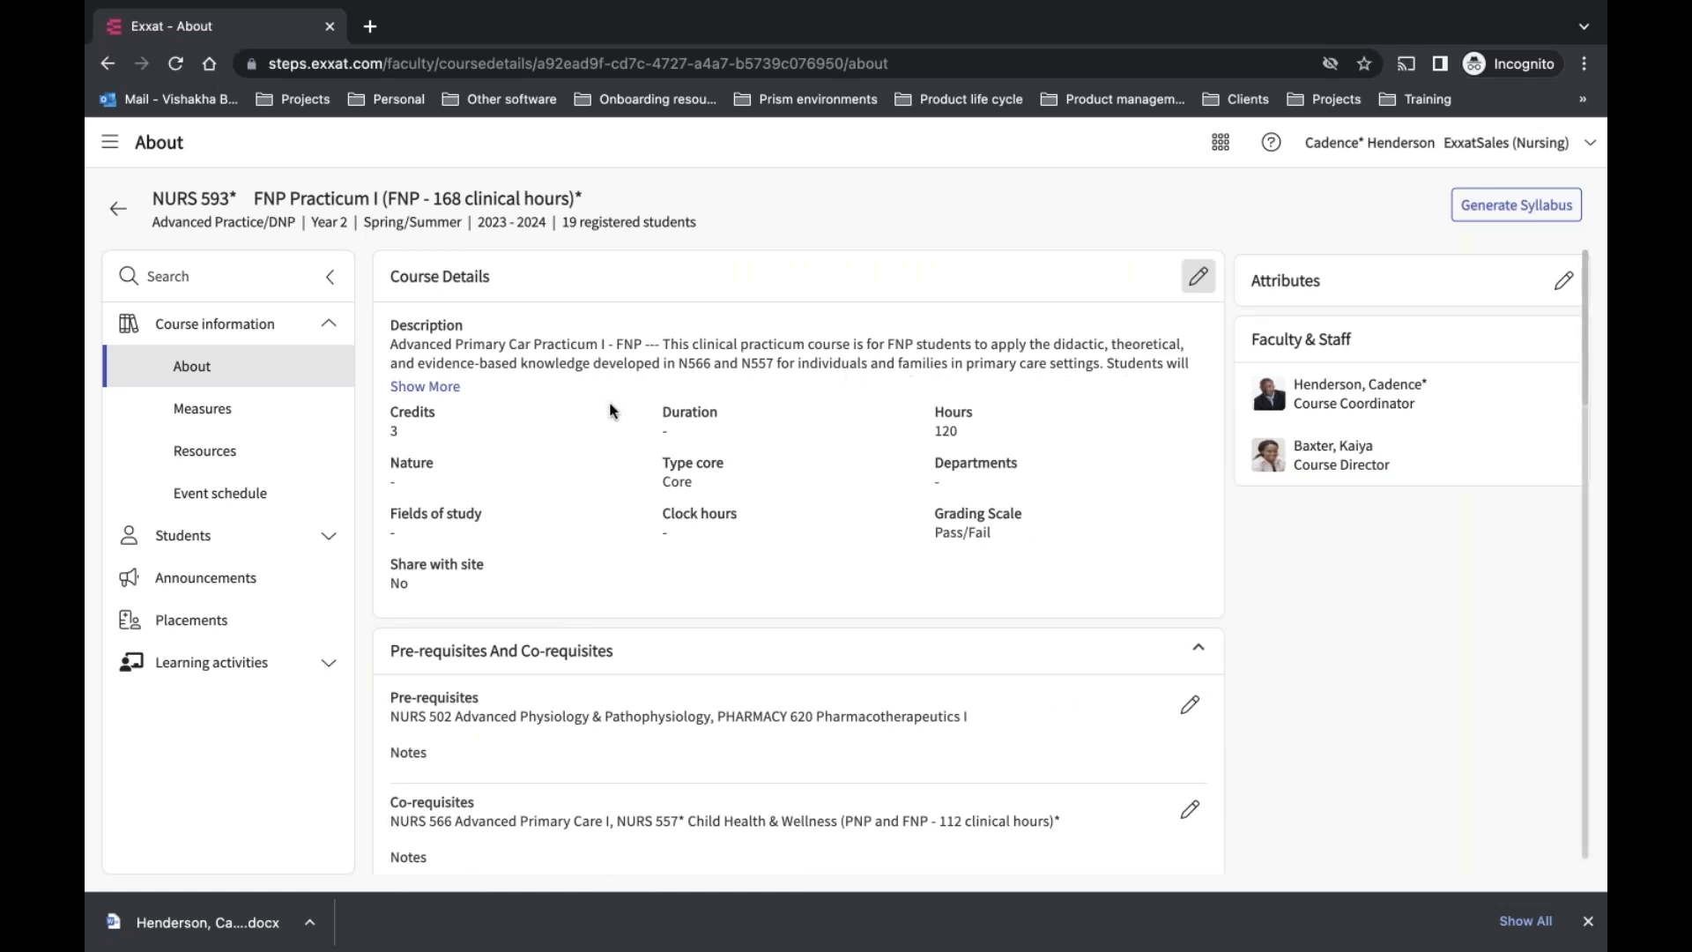
View the course Measures page, and inspect the Add resource form for the Syllabus category on the Resources page without saving
click(273, 415)
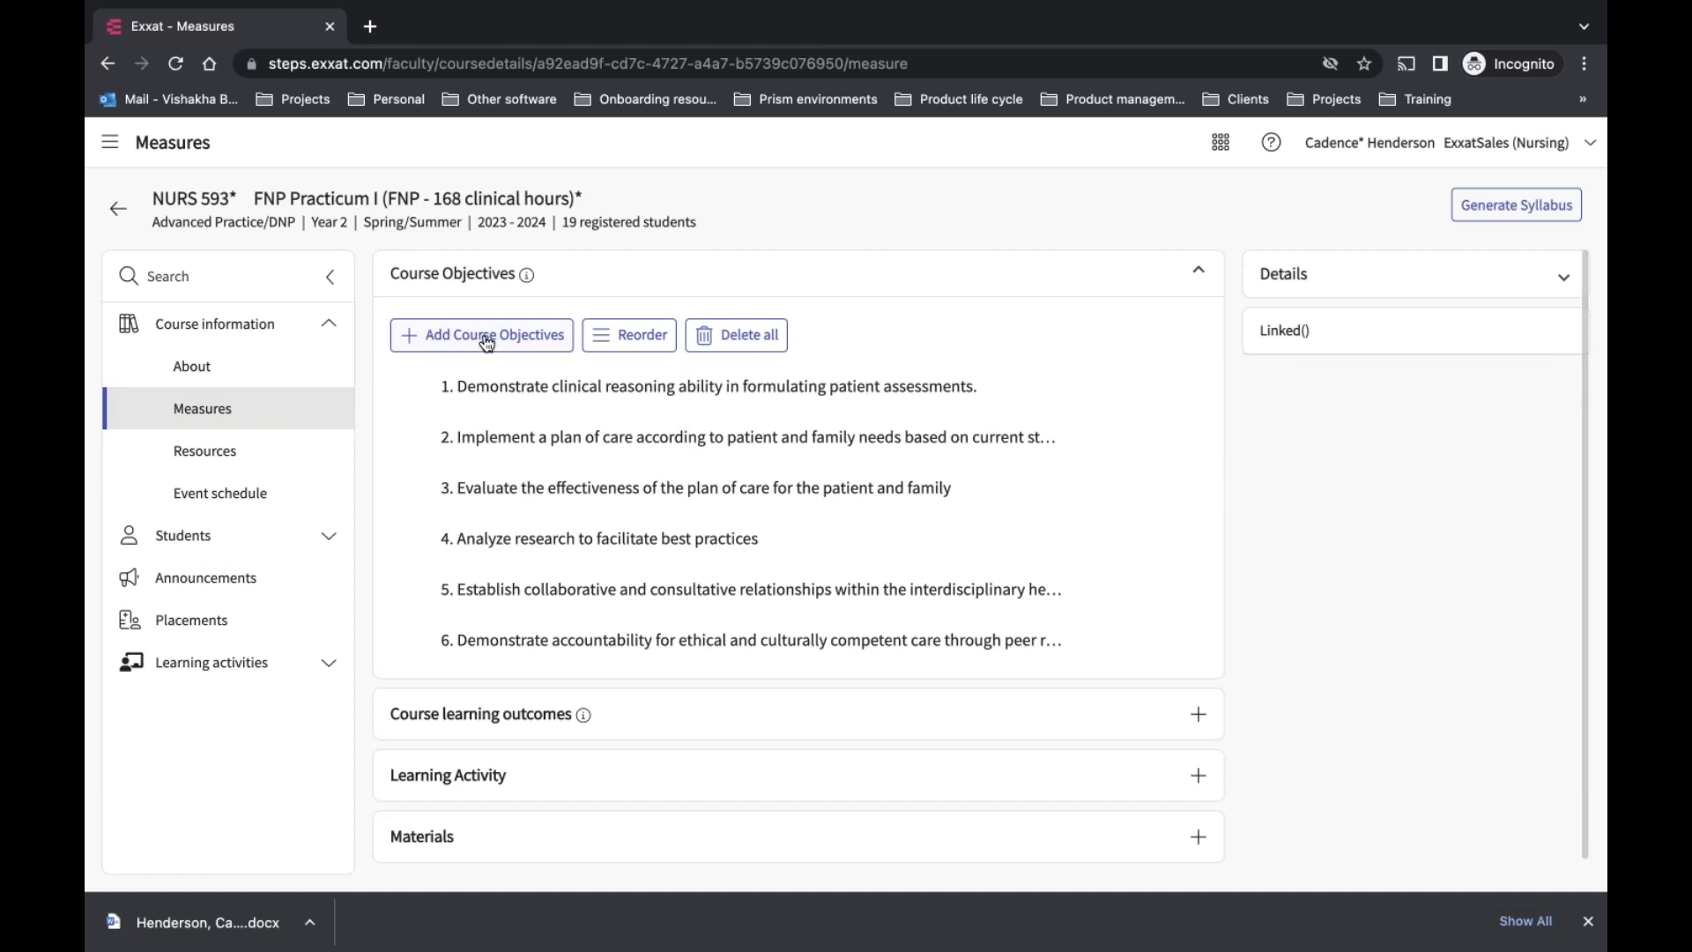
click(228, 462)
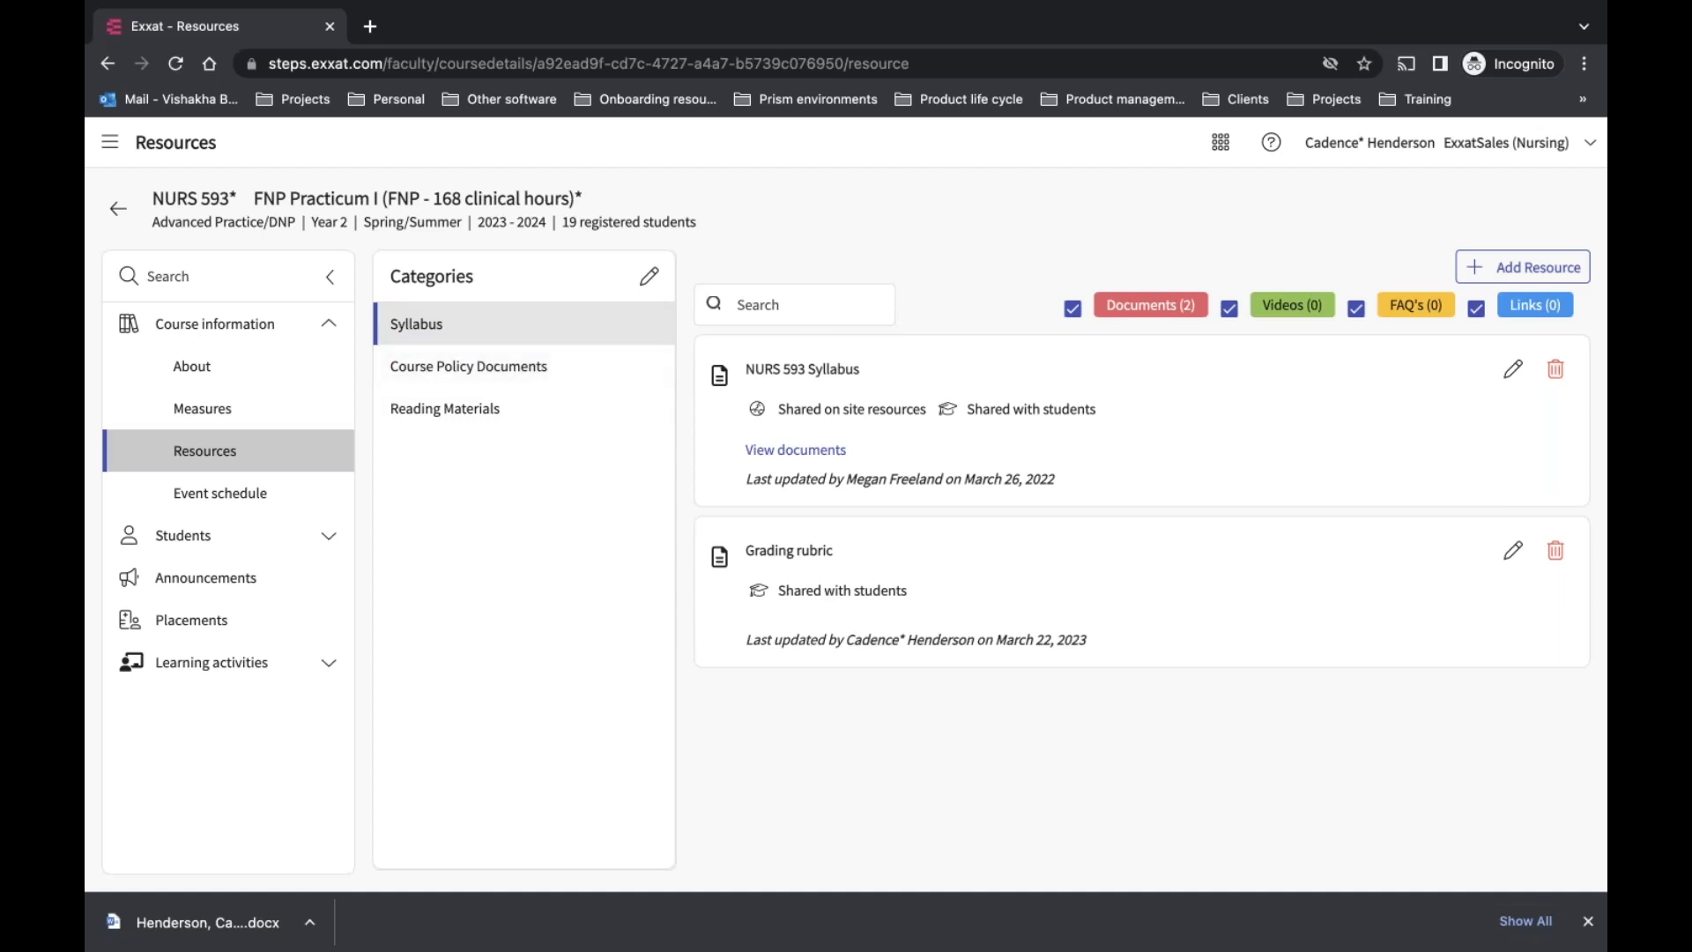
click(1515, 276)
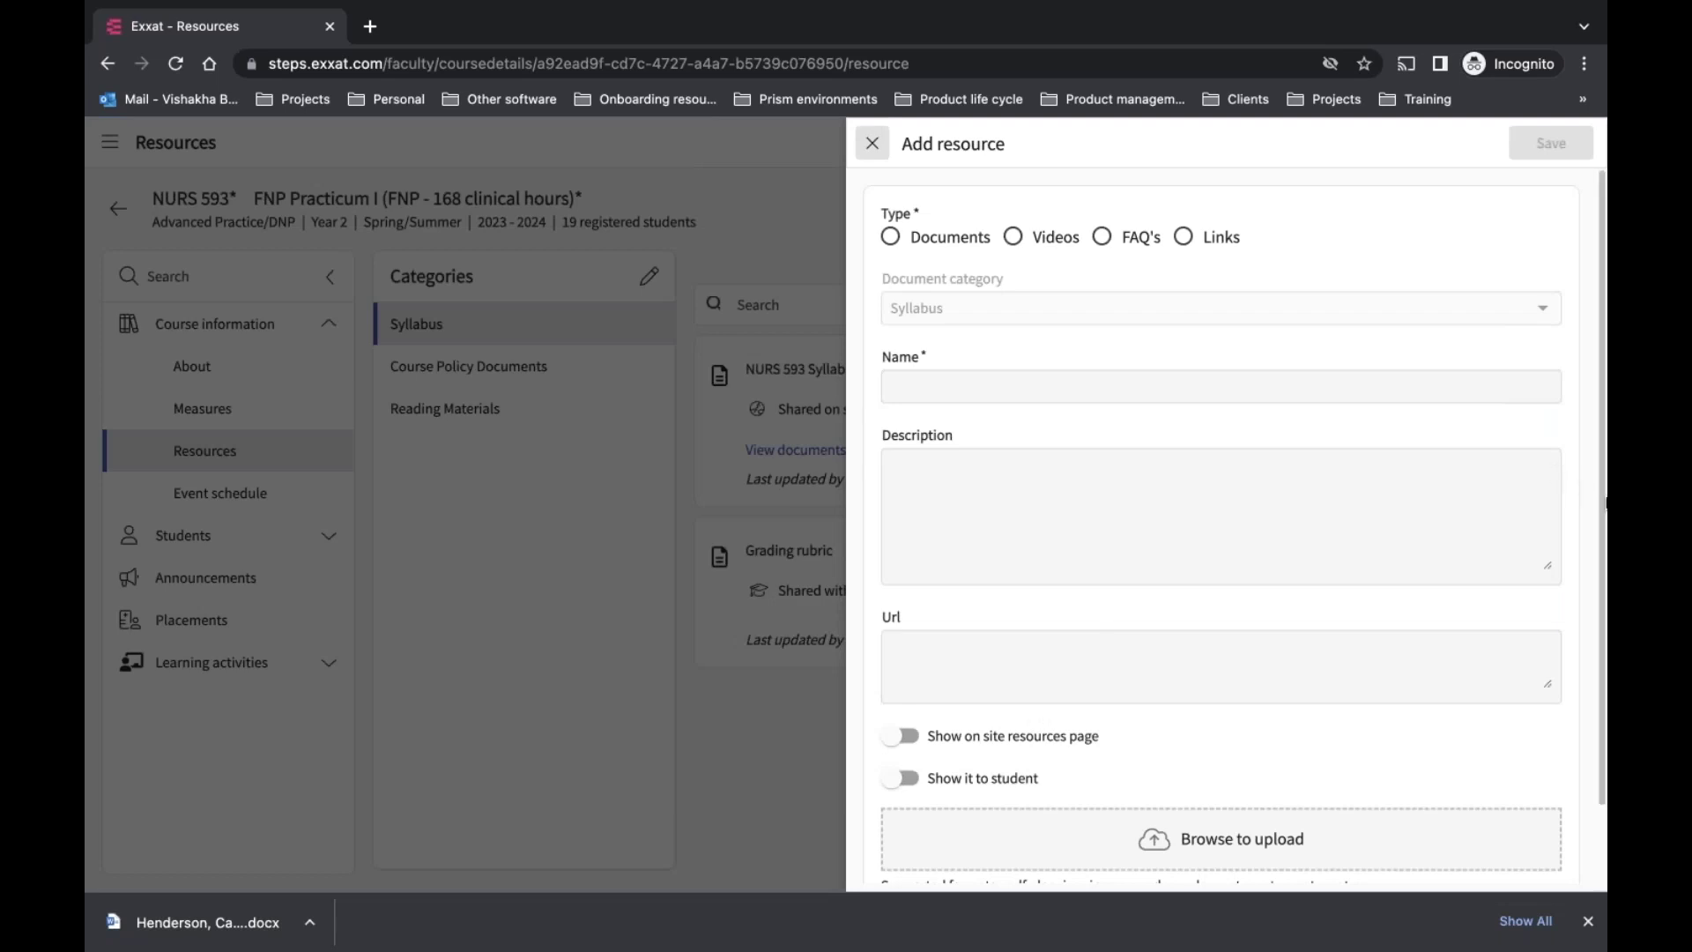
scroll(1142, 676, down, 2)
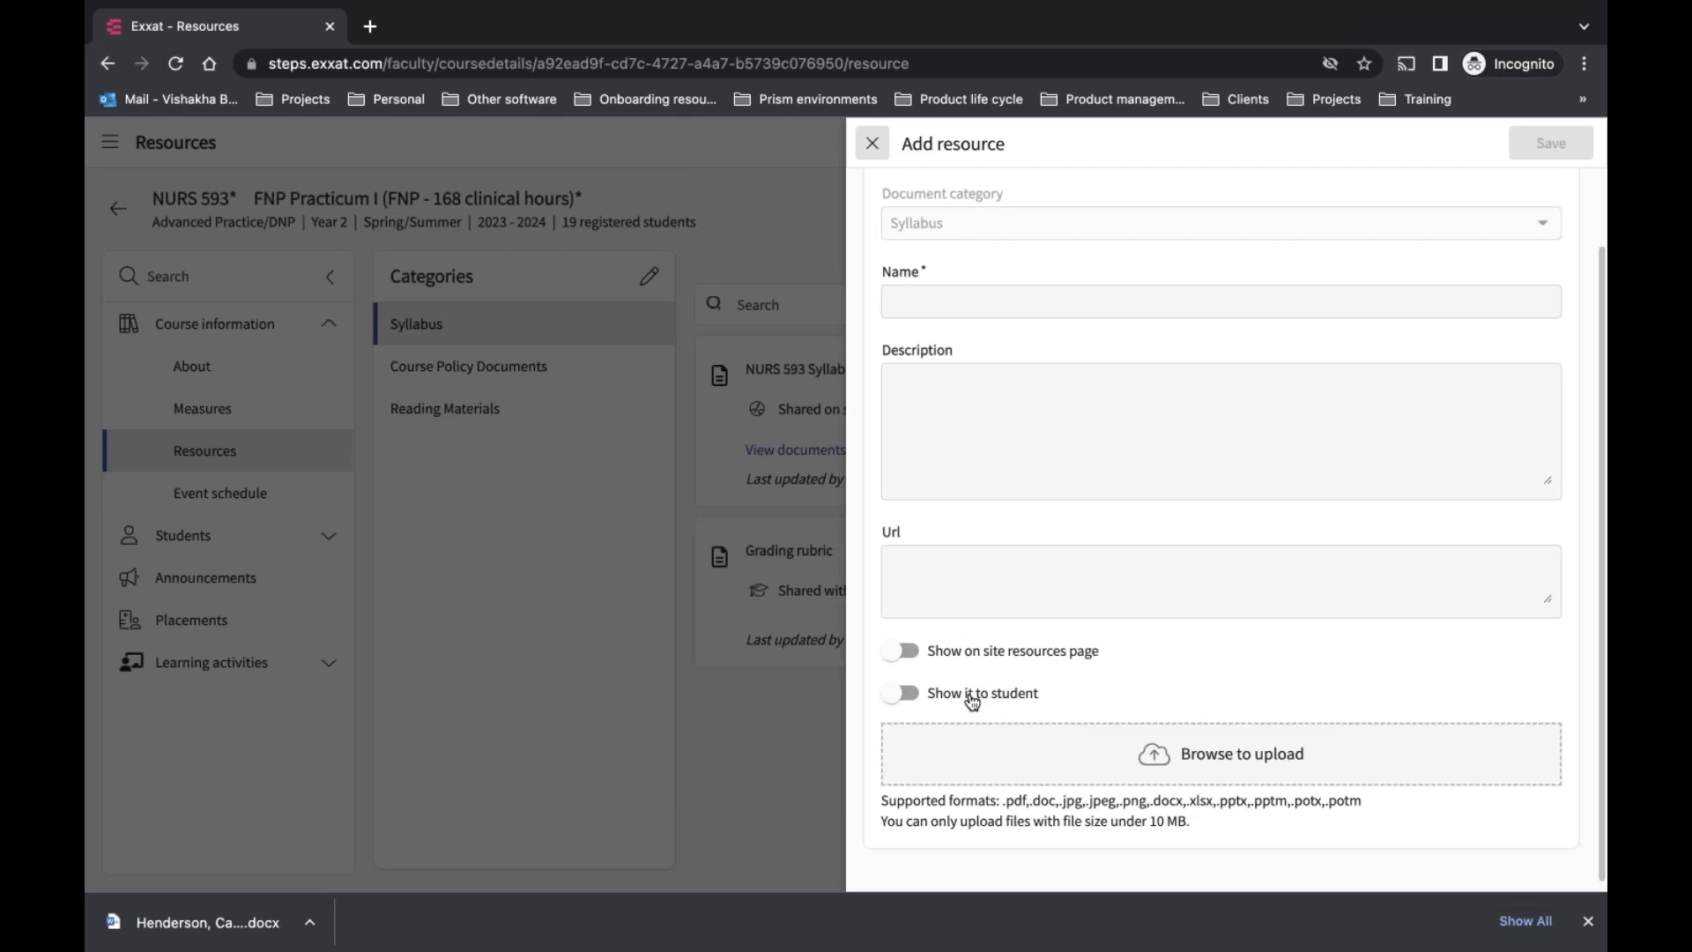
click(873, 142)
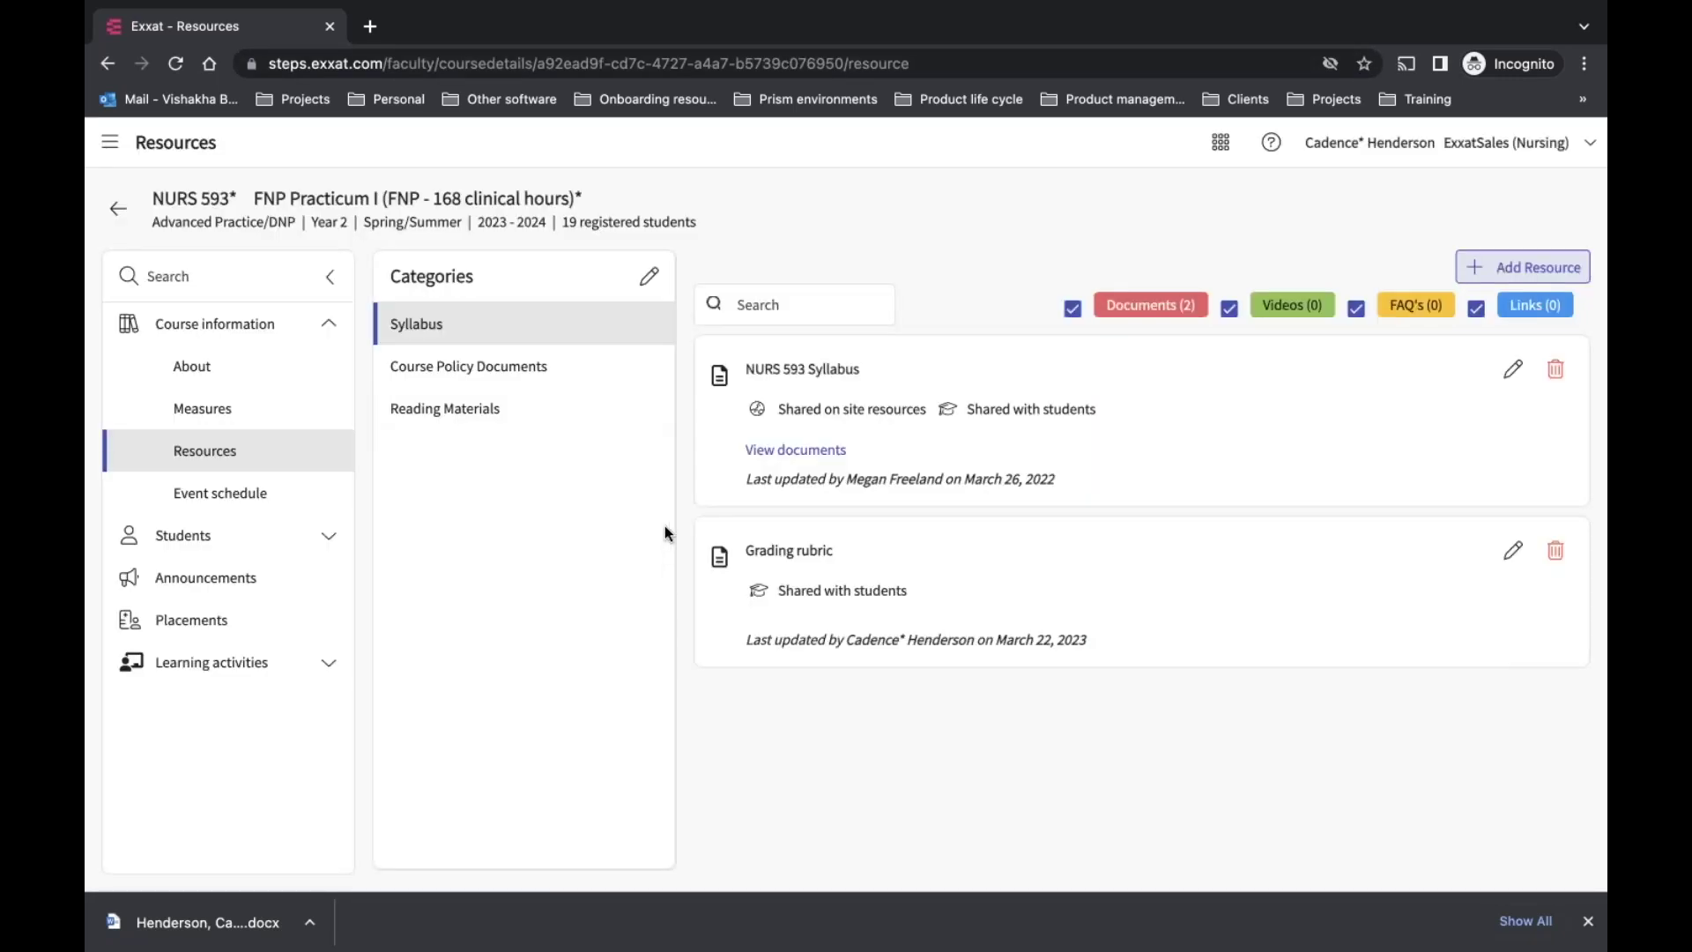
View the course's Event schedule and inspect the Add event form without creating an event
click(180, 512)
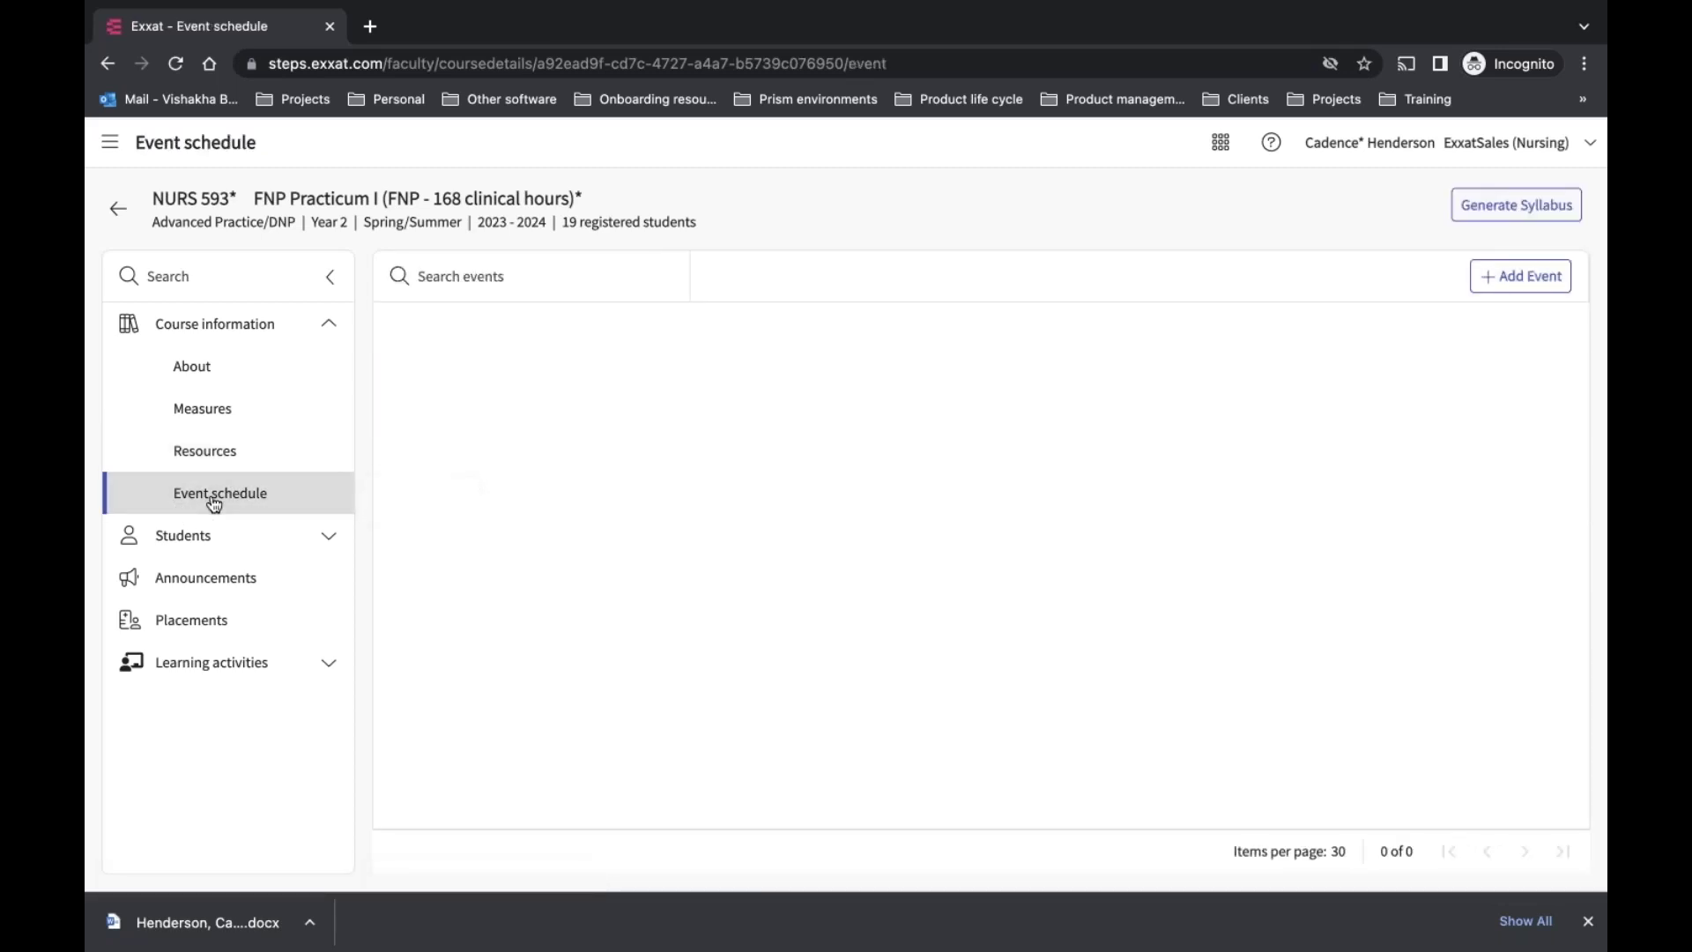
click(1523, 276)
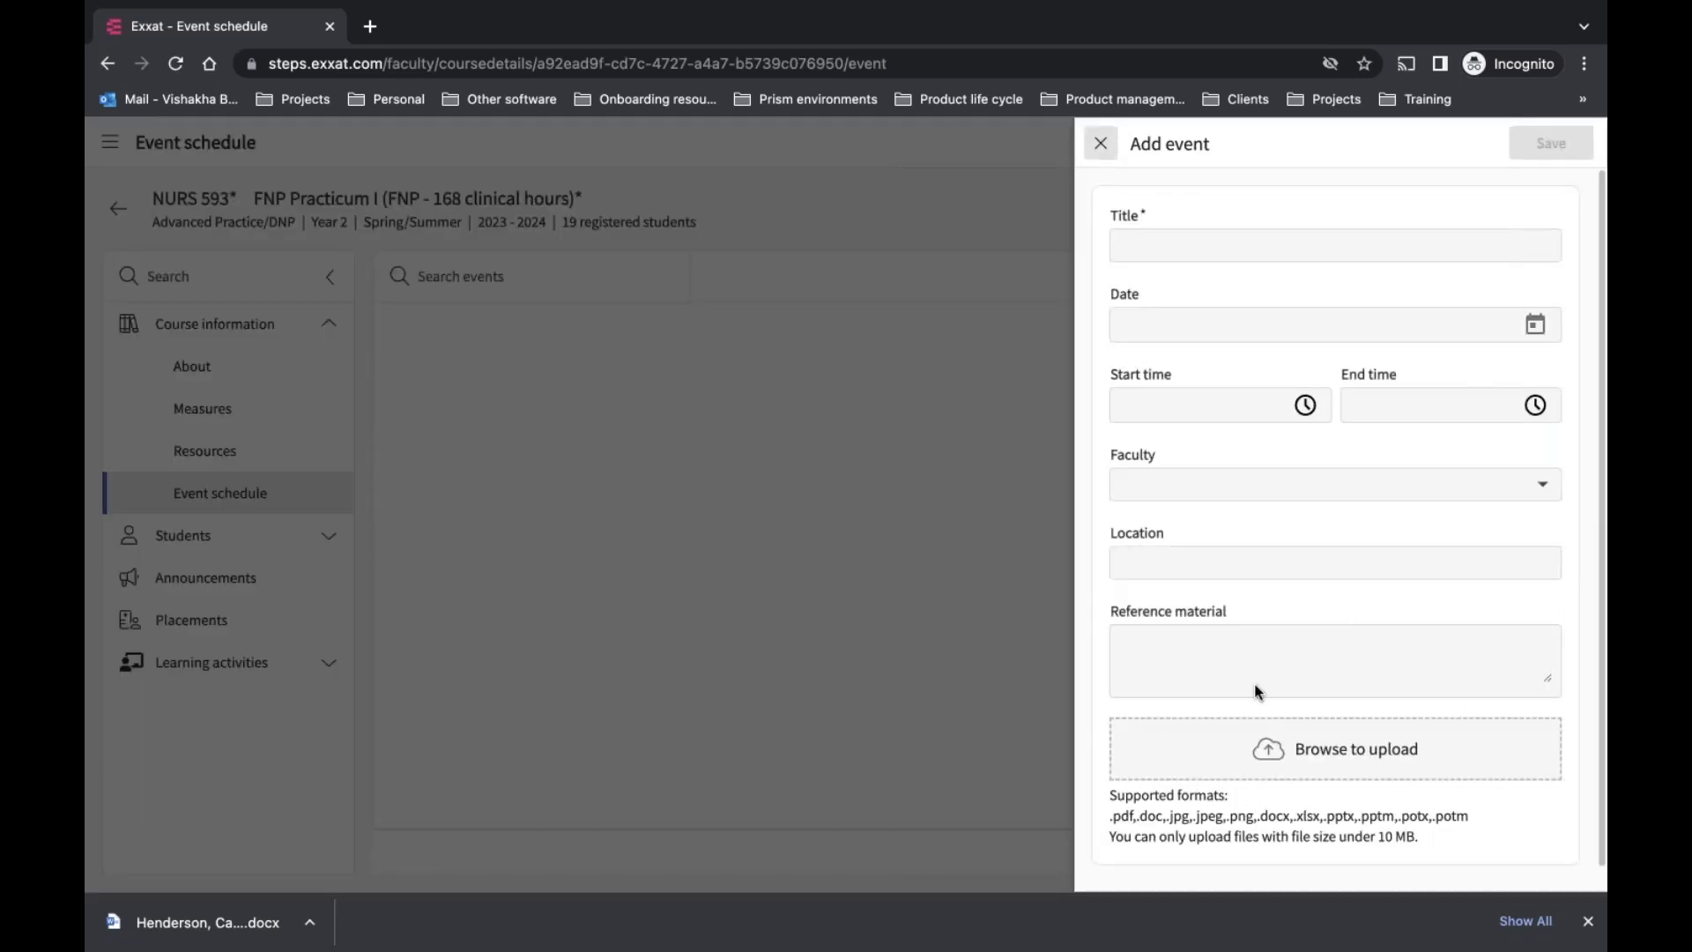
click(1100, 143)
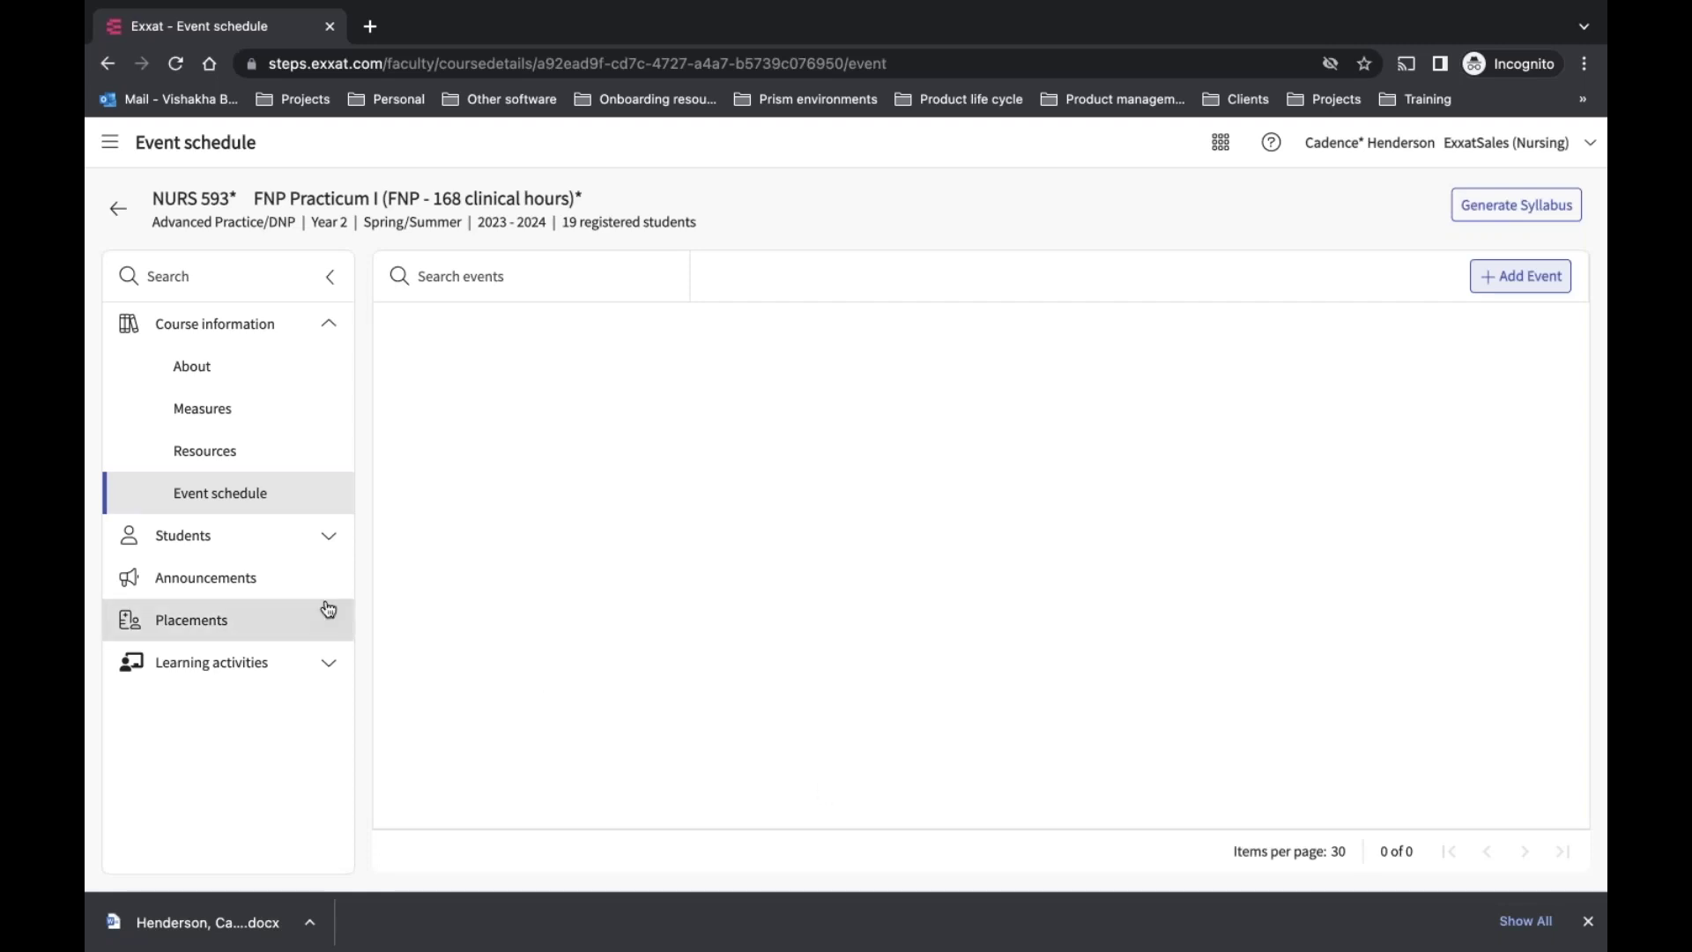
Look through the full Student Registration list for NURS 593* FNP Practicum I
click(276, 544)
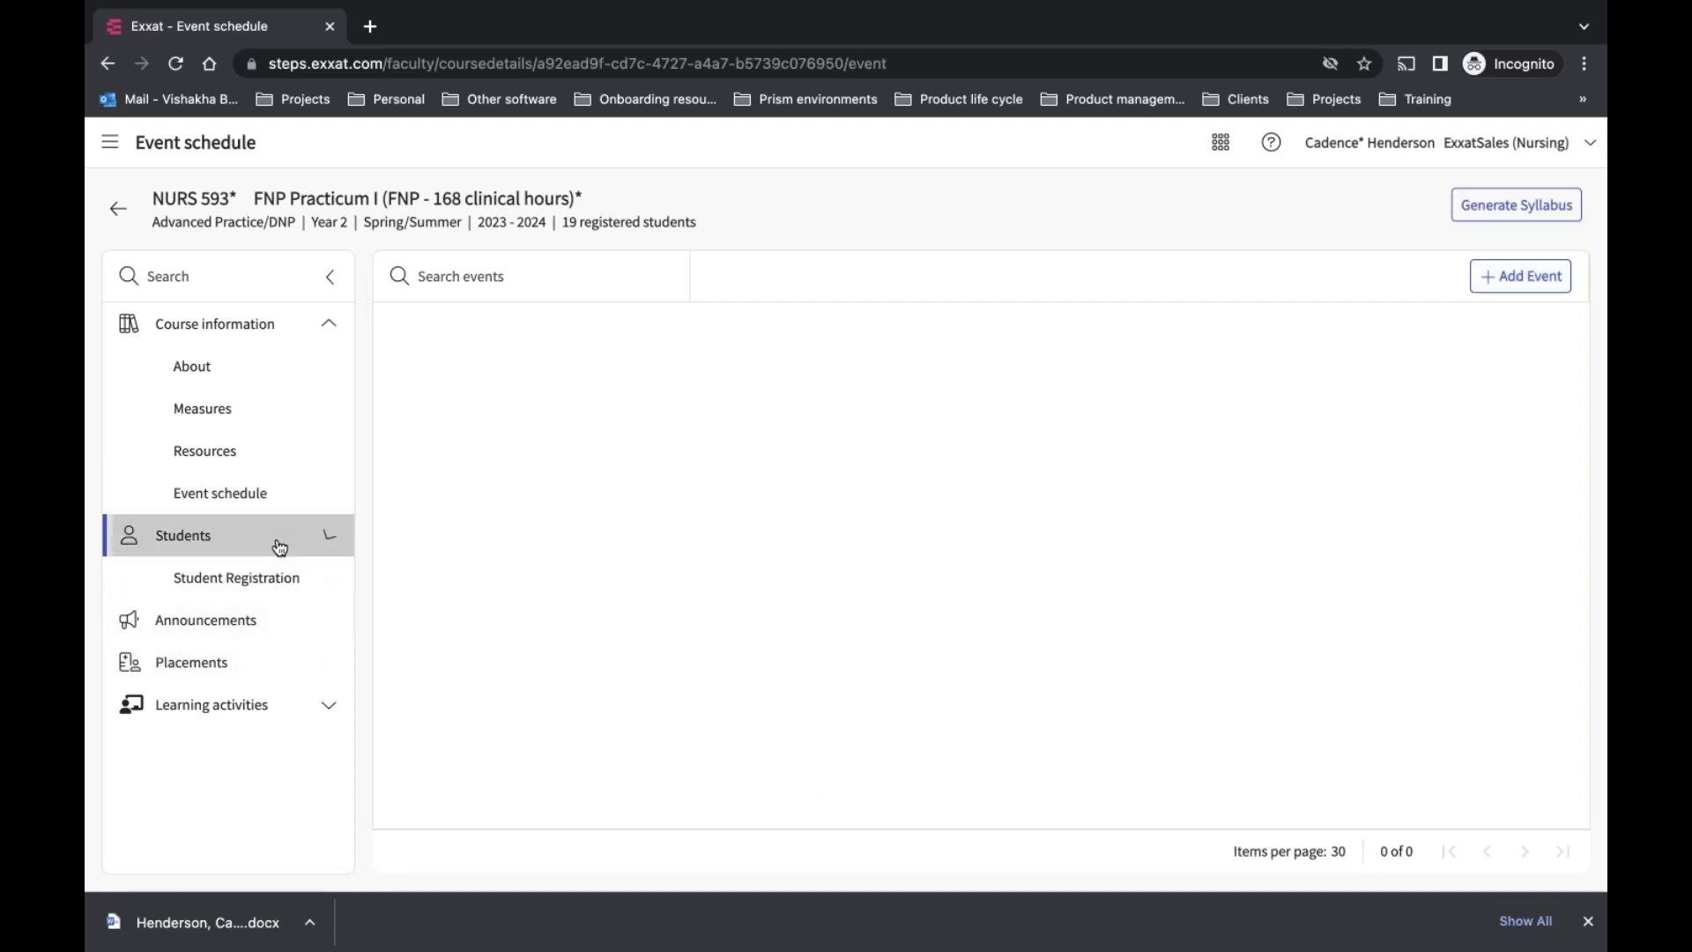
click(281, 585)
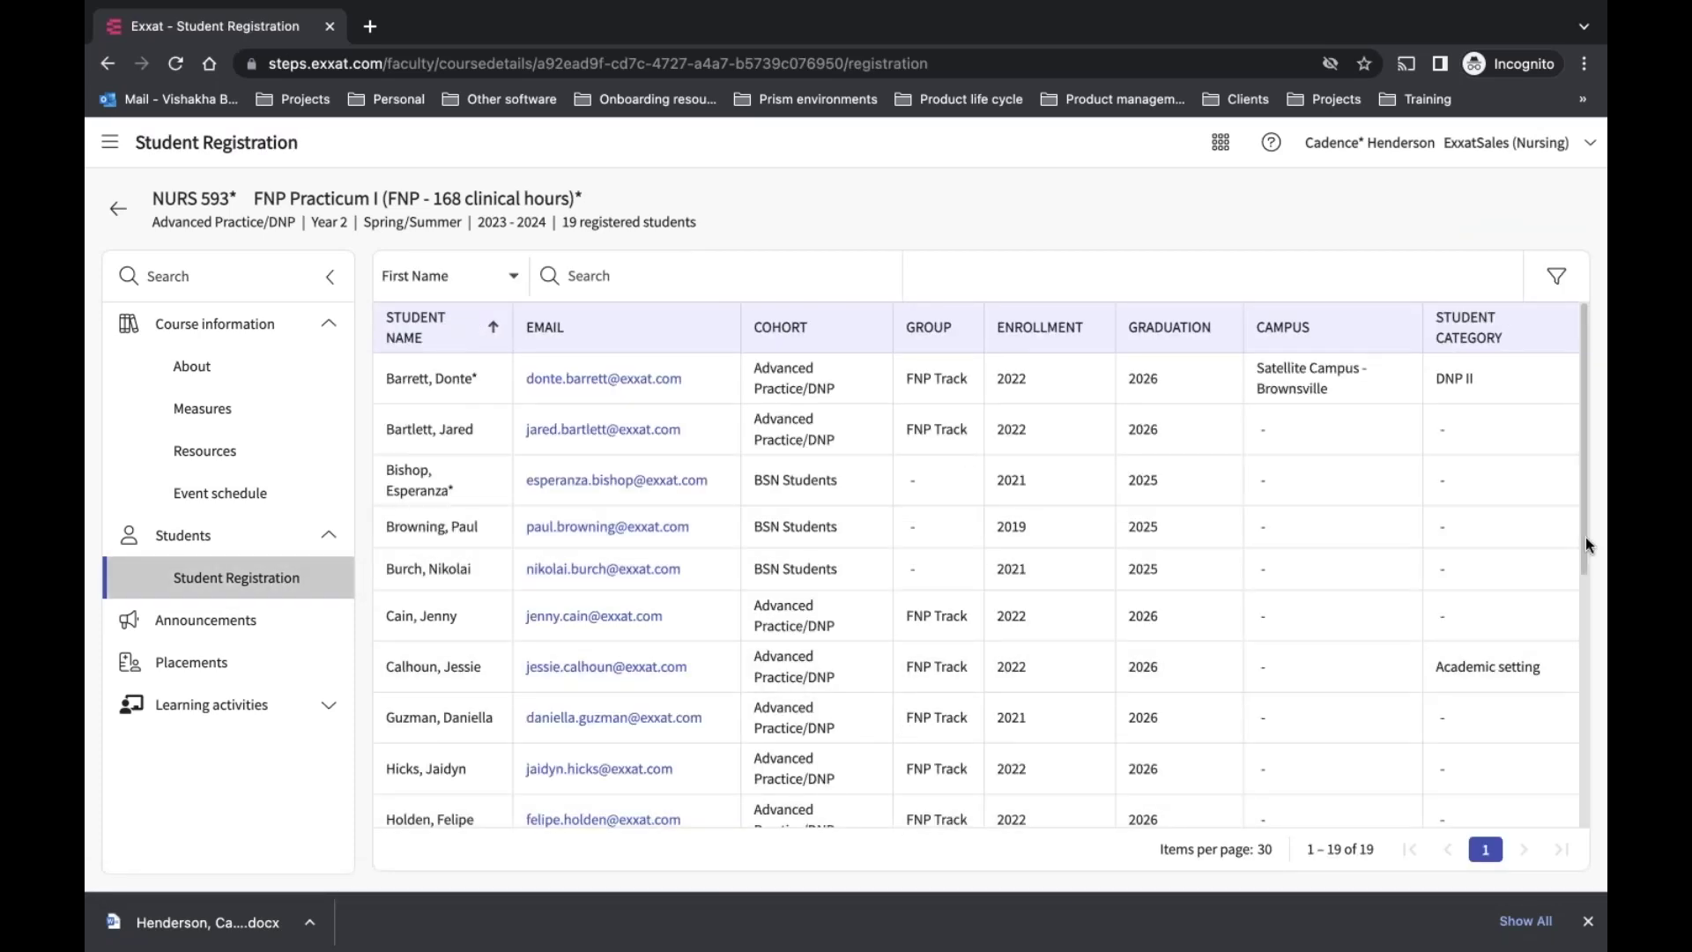
drag(1584, 547, 1576, 911)
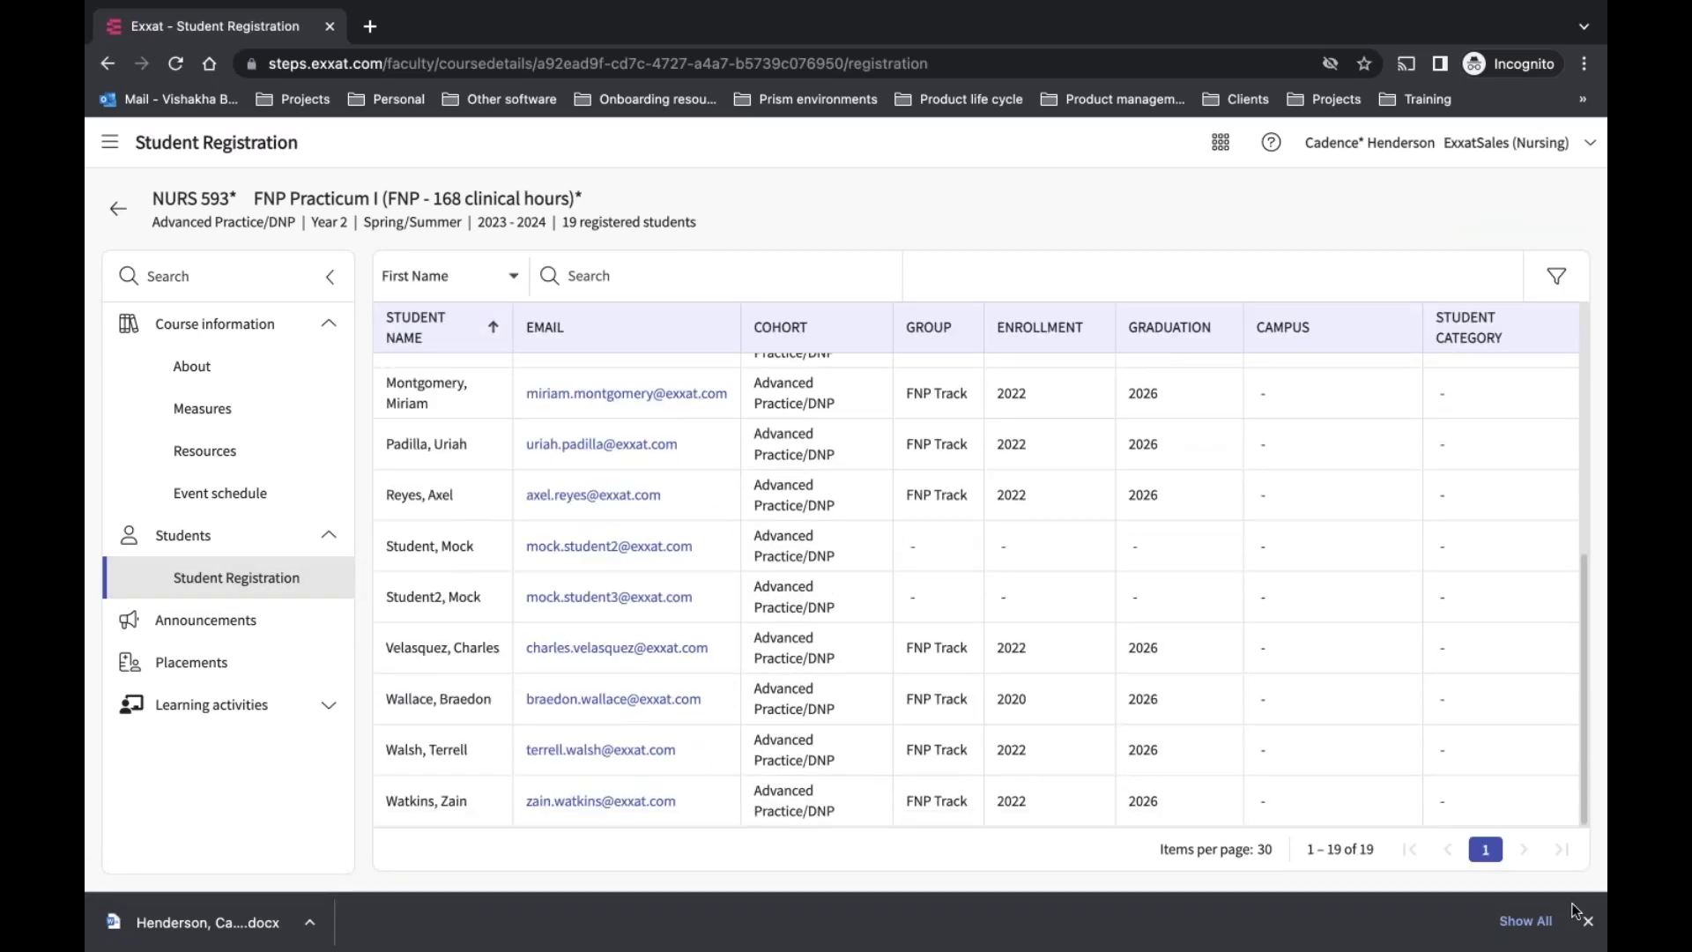
scroll(1541, 517, up, 6)
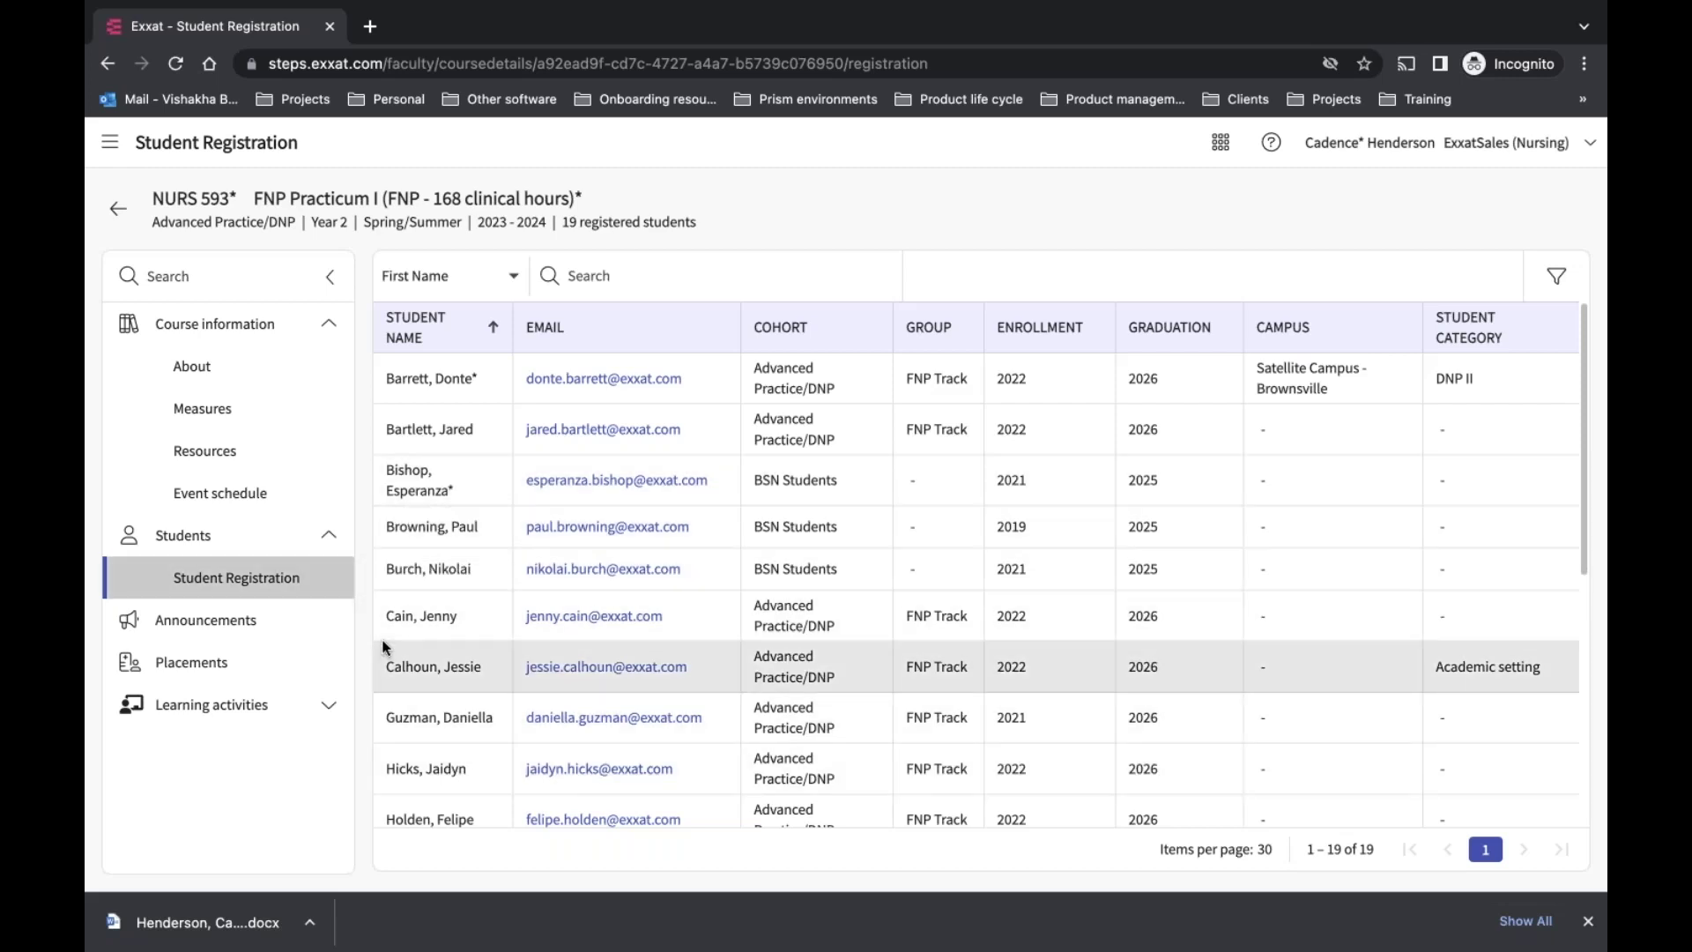
View the course Announcements and inspect the Add announcement form without creating an announcement
click(249, 628)
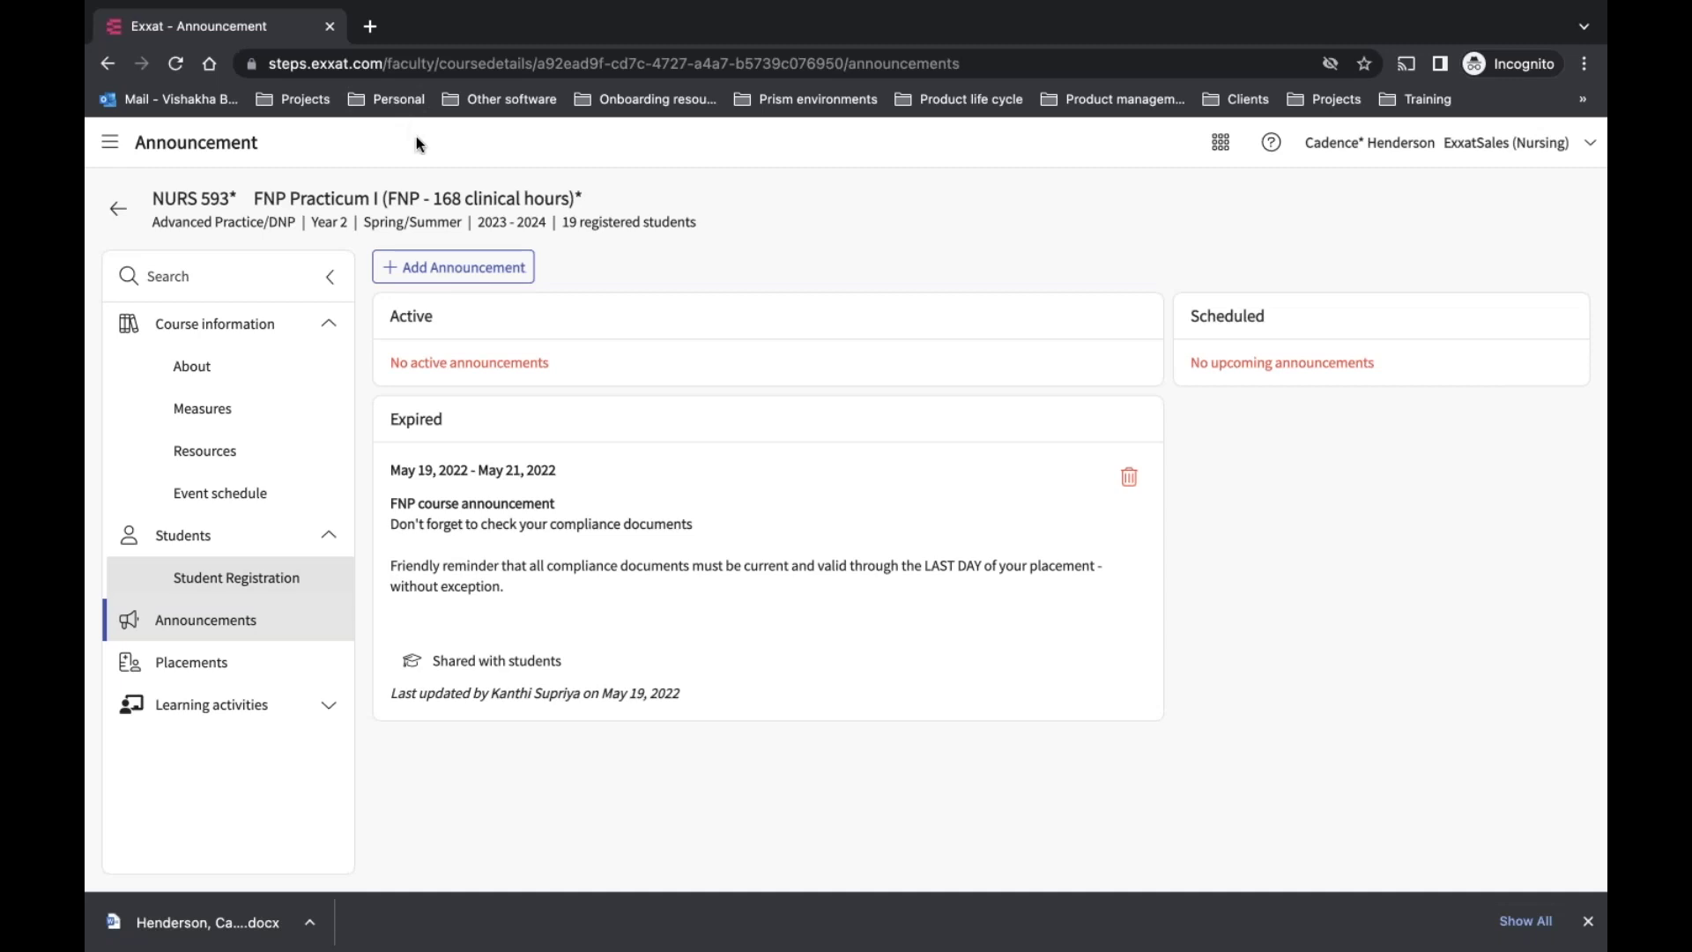
click(467, 272)
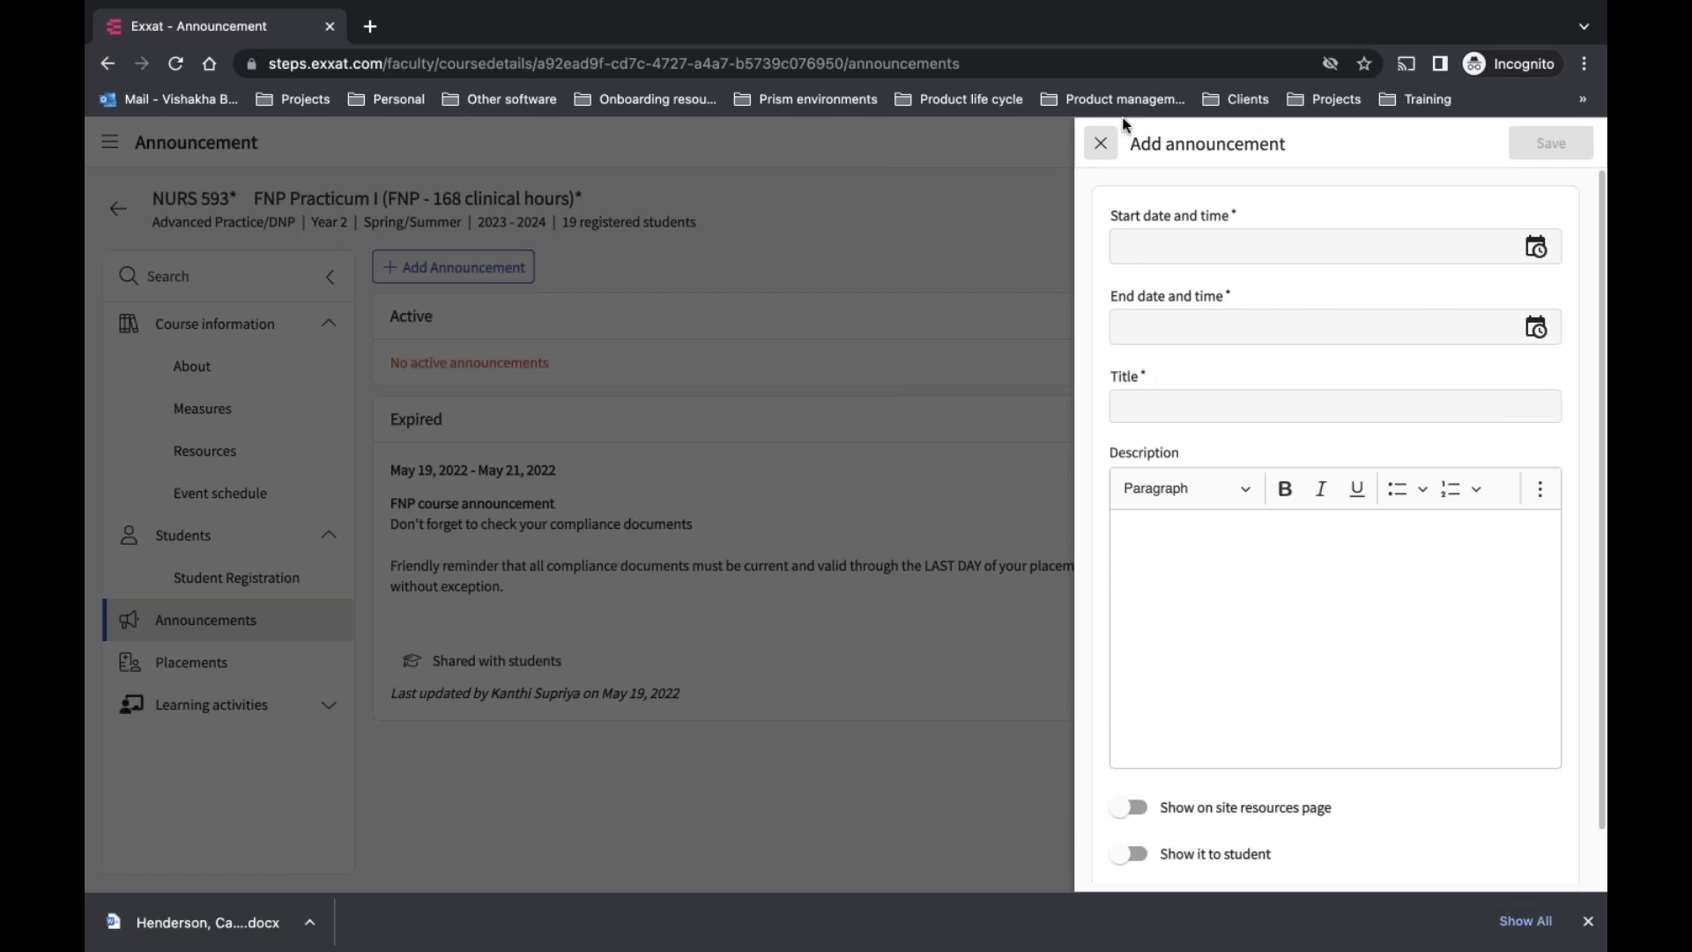
click(1100, 143)
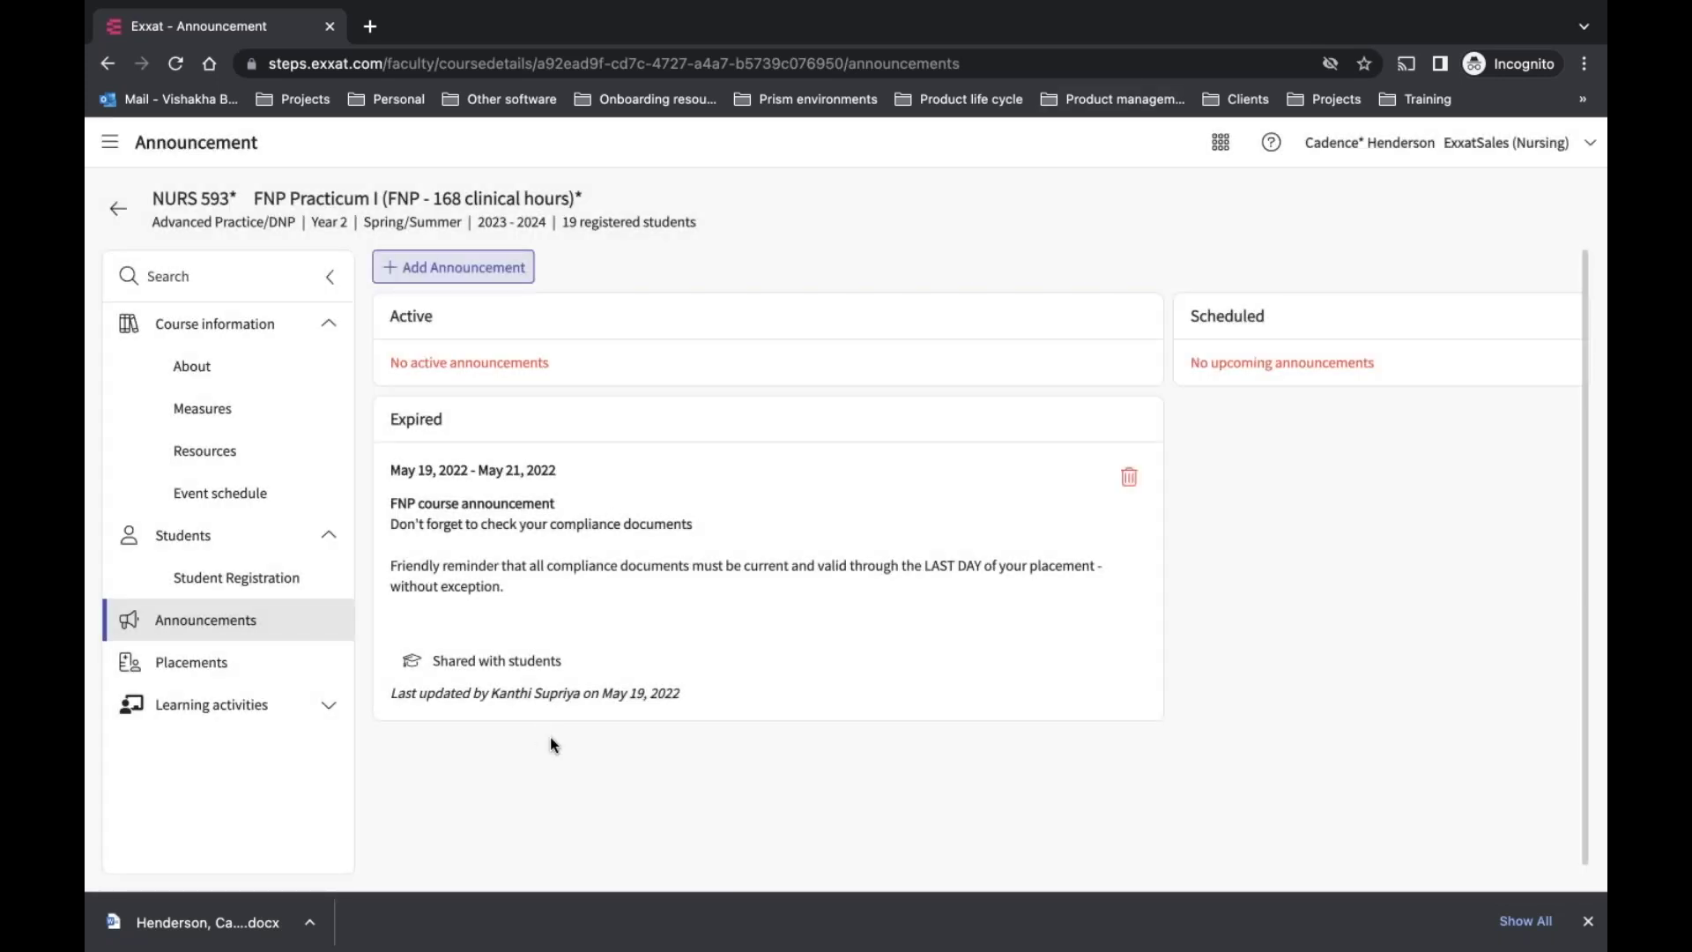
Examine the course's Placements report across all its columns, through to Student Attestations
click(209, 672)
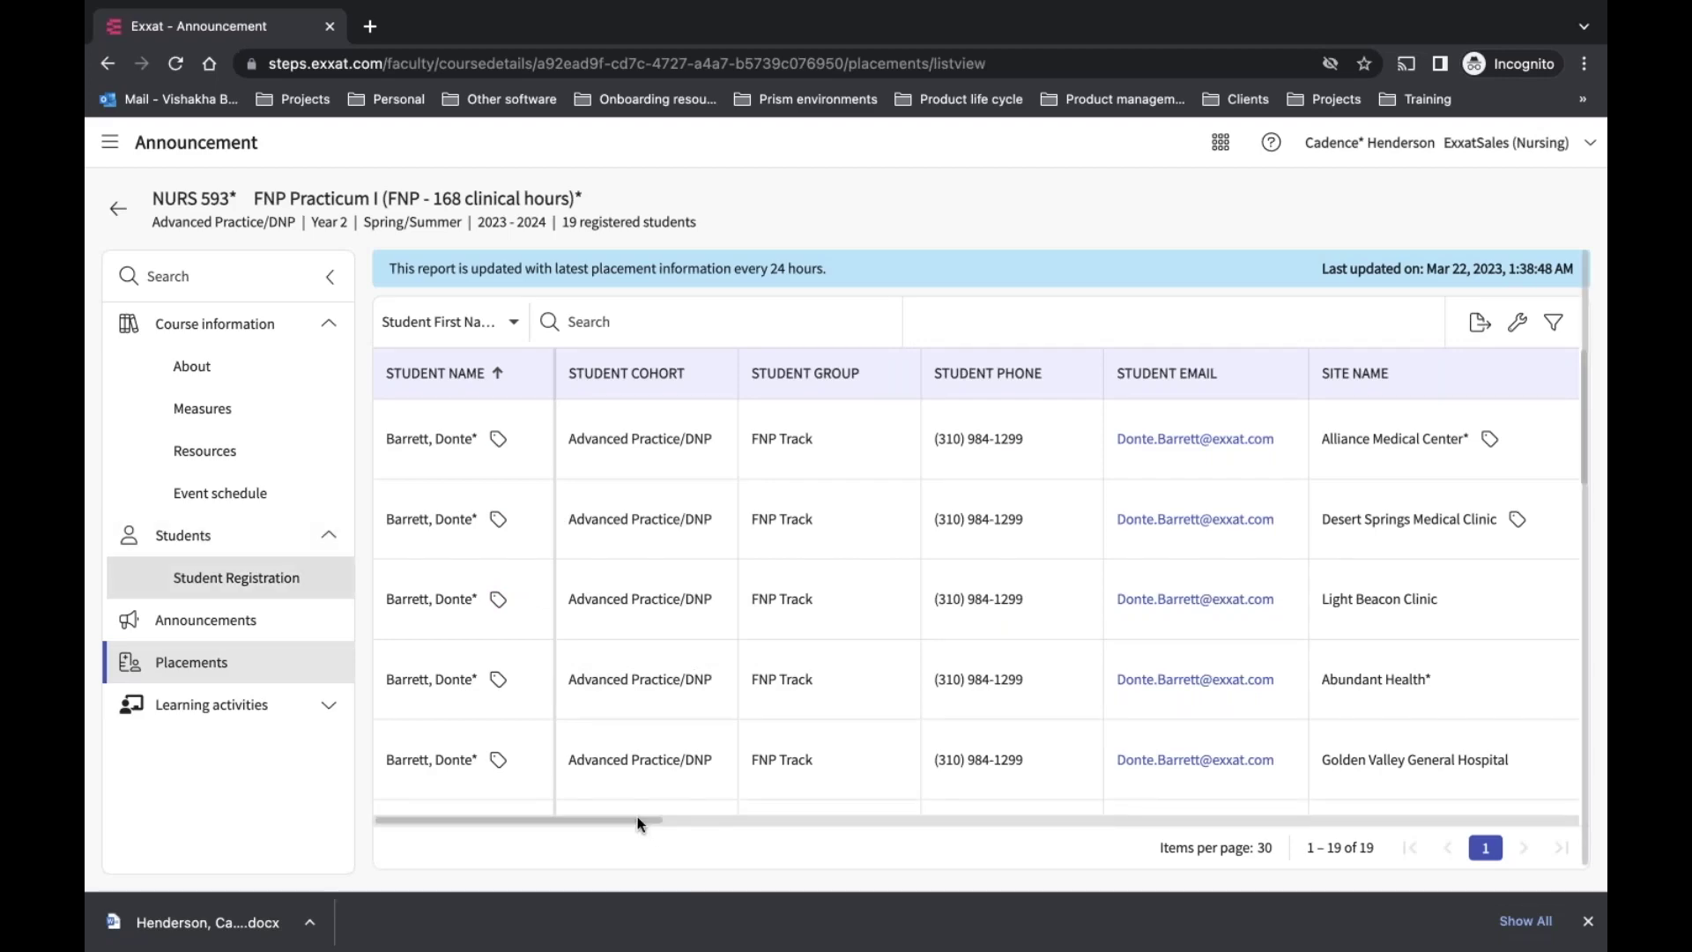
drag(664, 816, 512, 825)
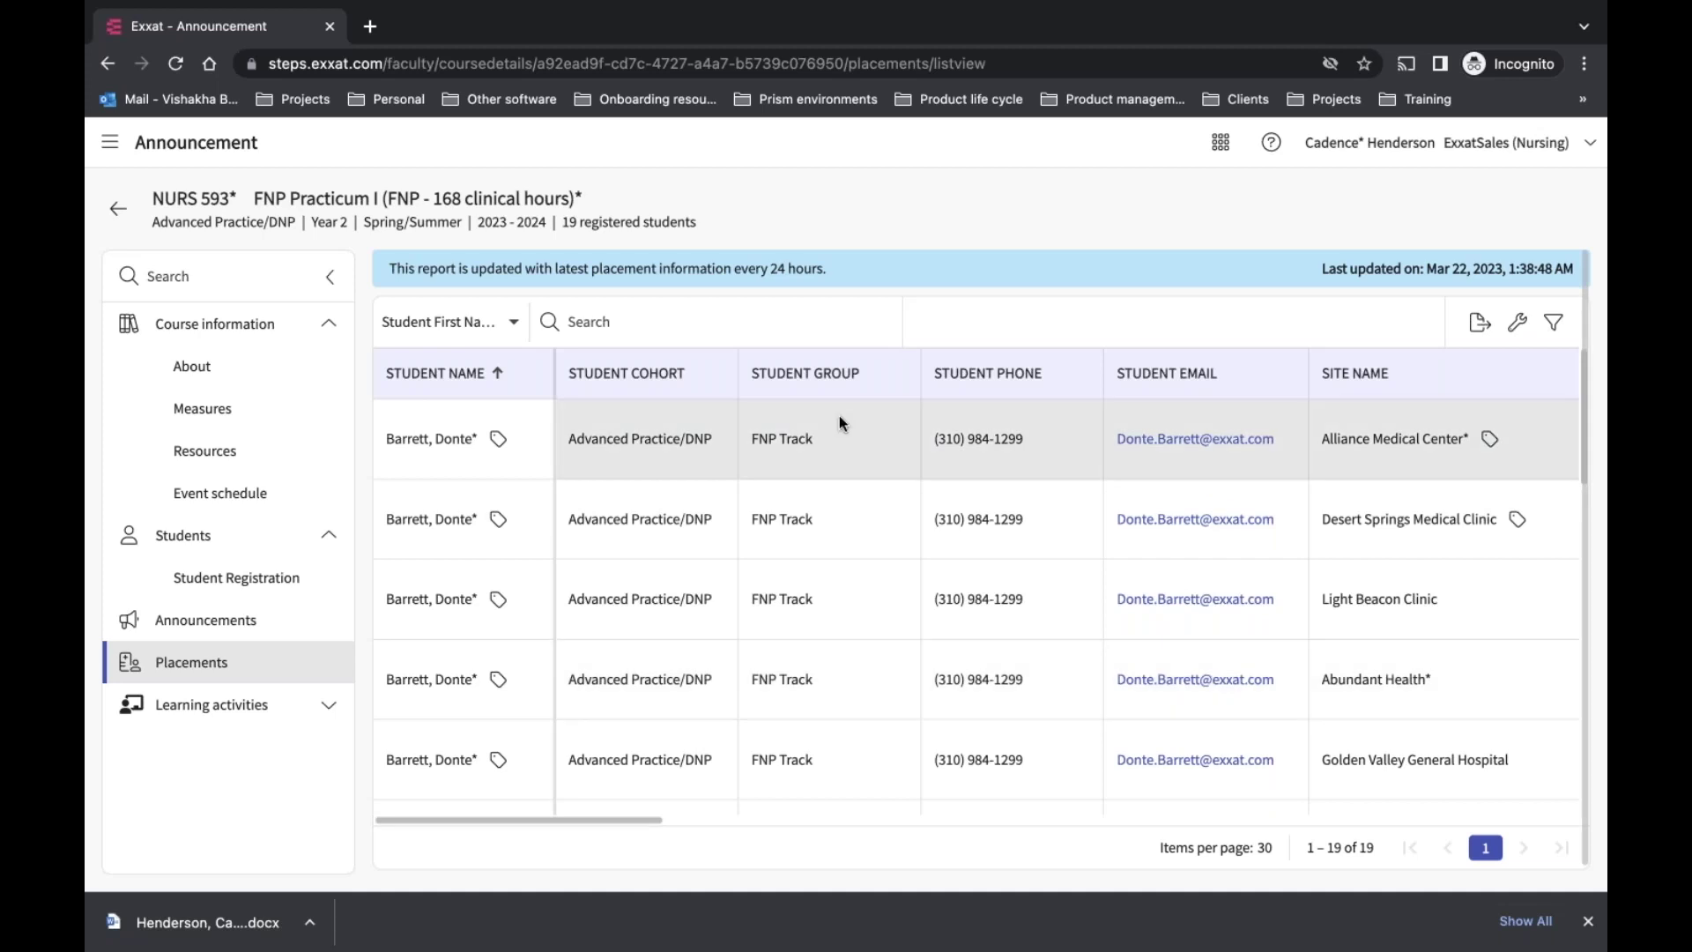
drag(617, 818, 1595, 809)
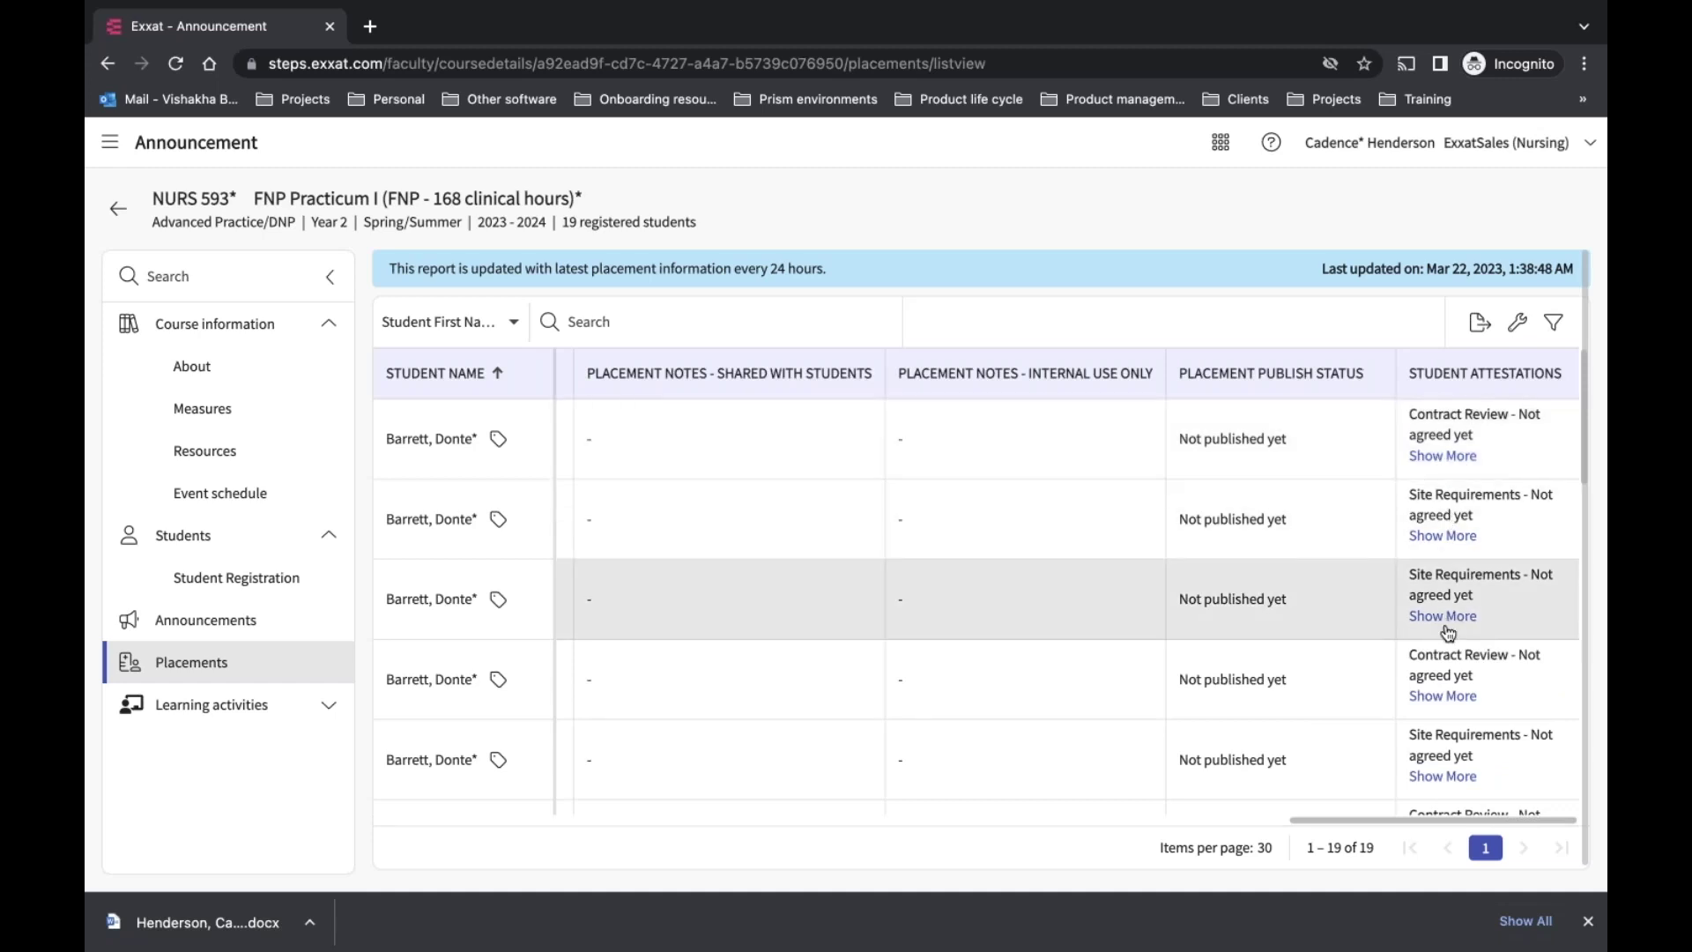
drag(1436, 822, 448, 781)
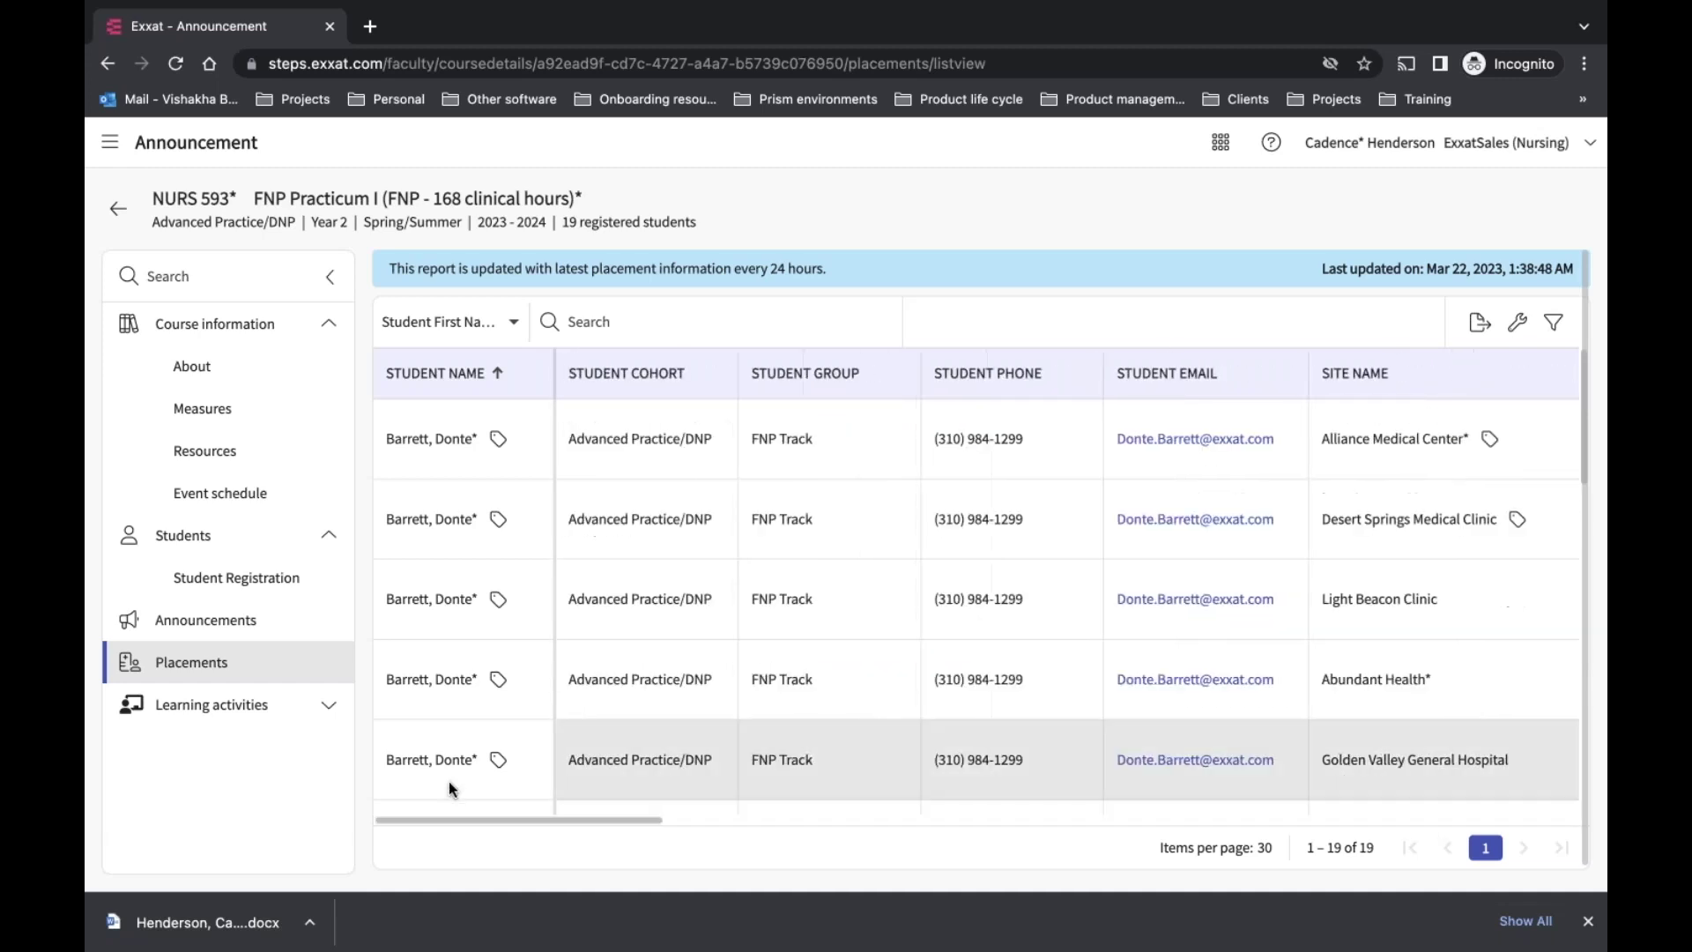
View the Learning activities setup, and open the Forms/Evaluations Summary in the activity review
click(212, 709)
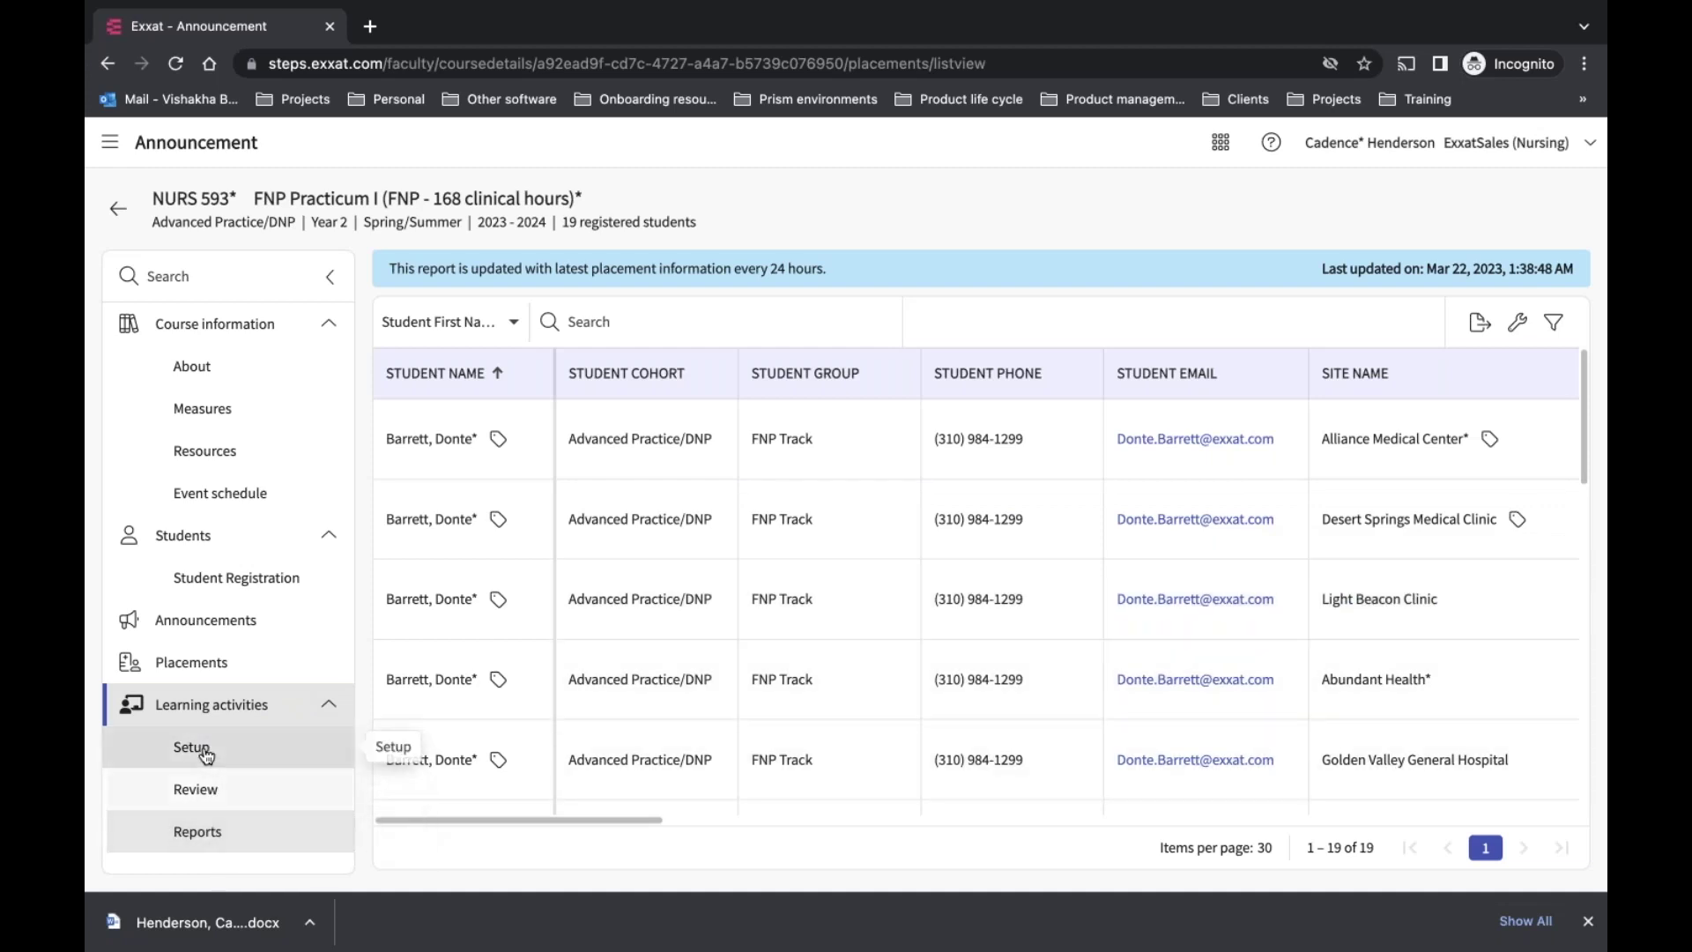
click(206, 756)
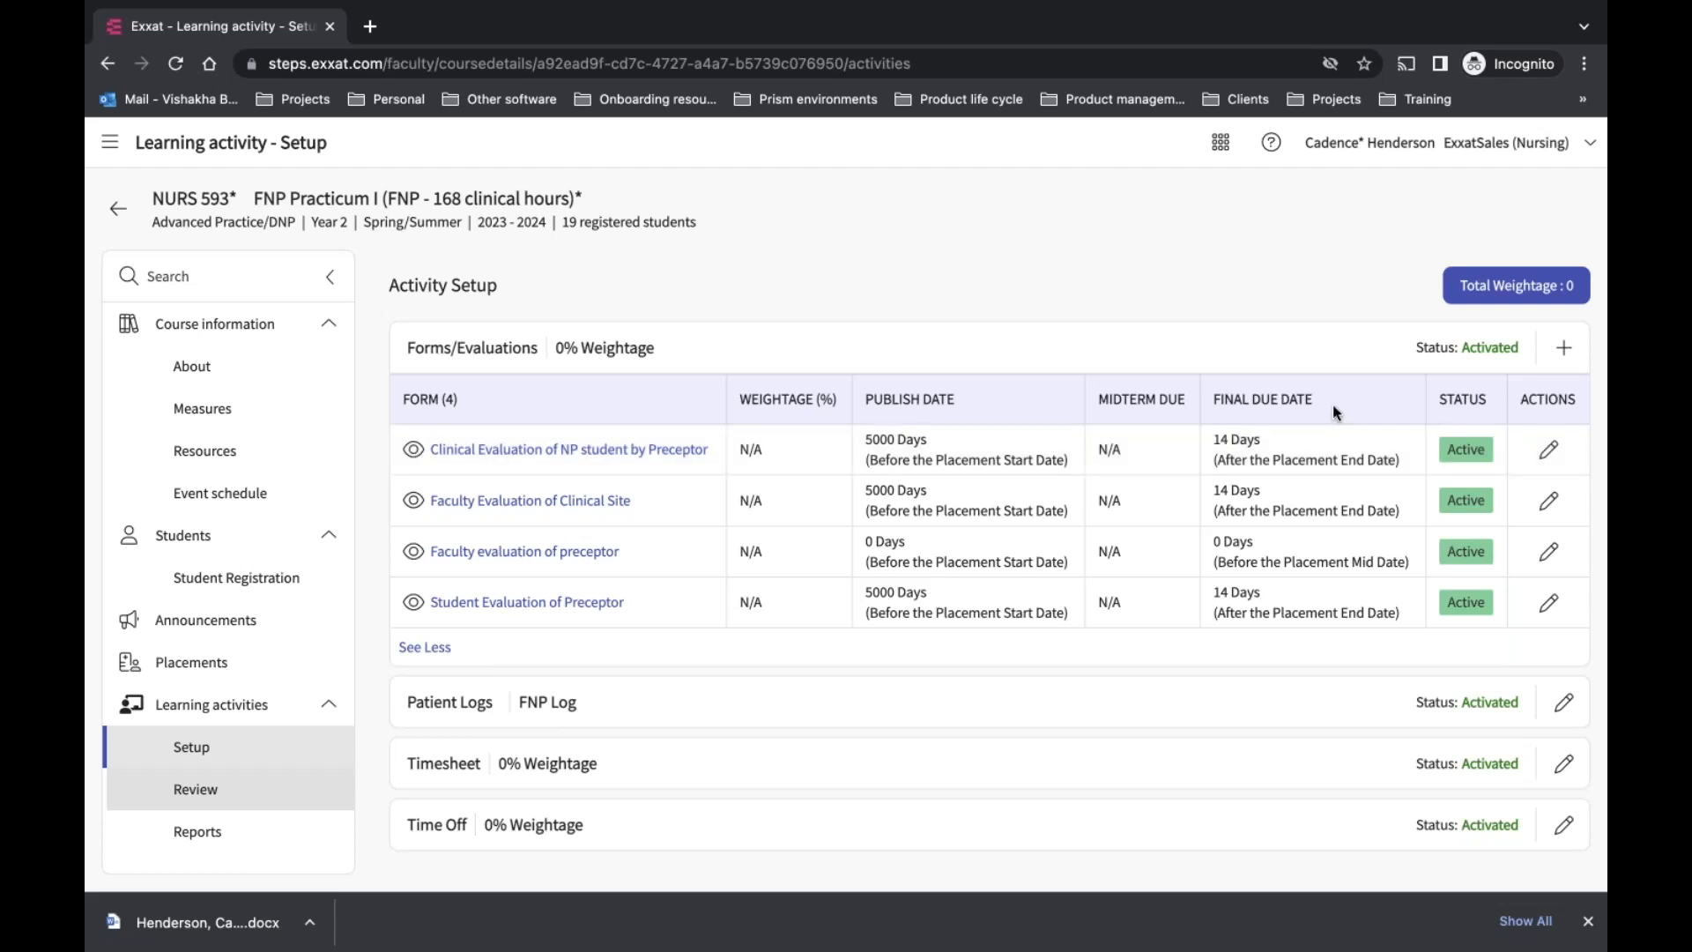
click(187, 790)
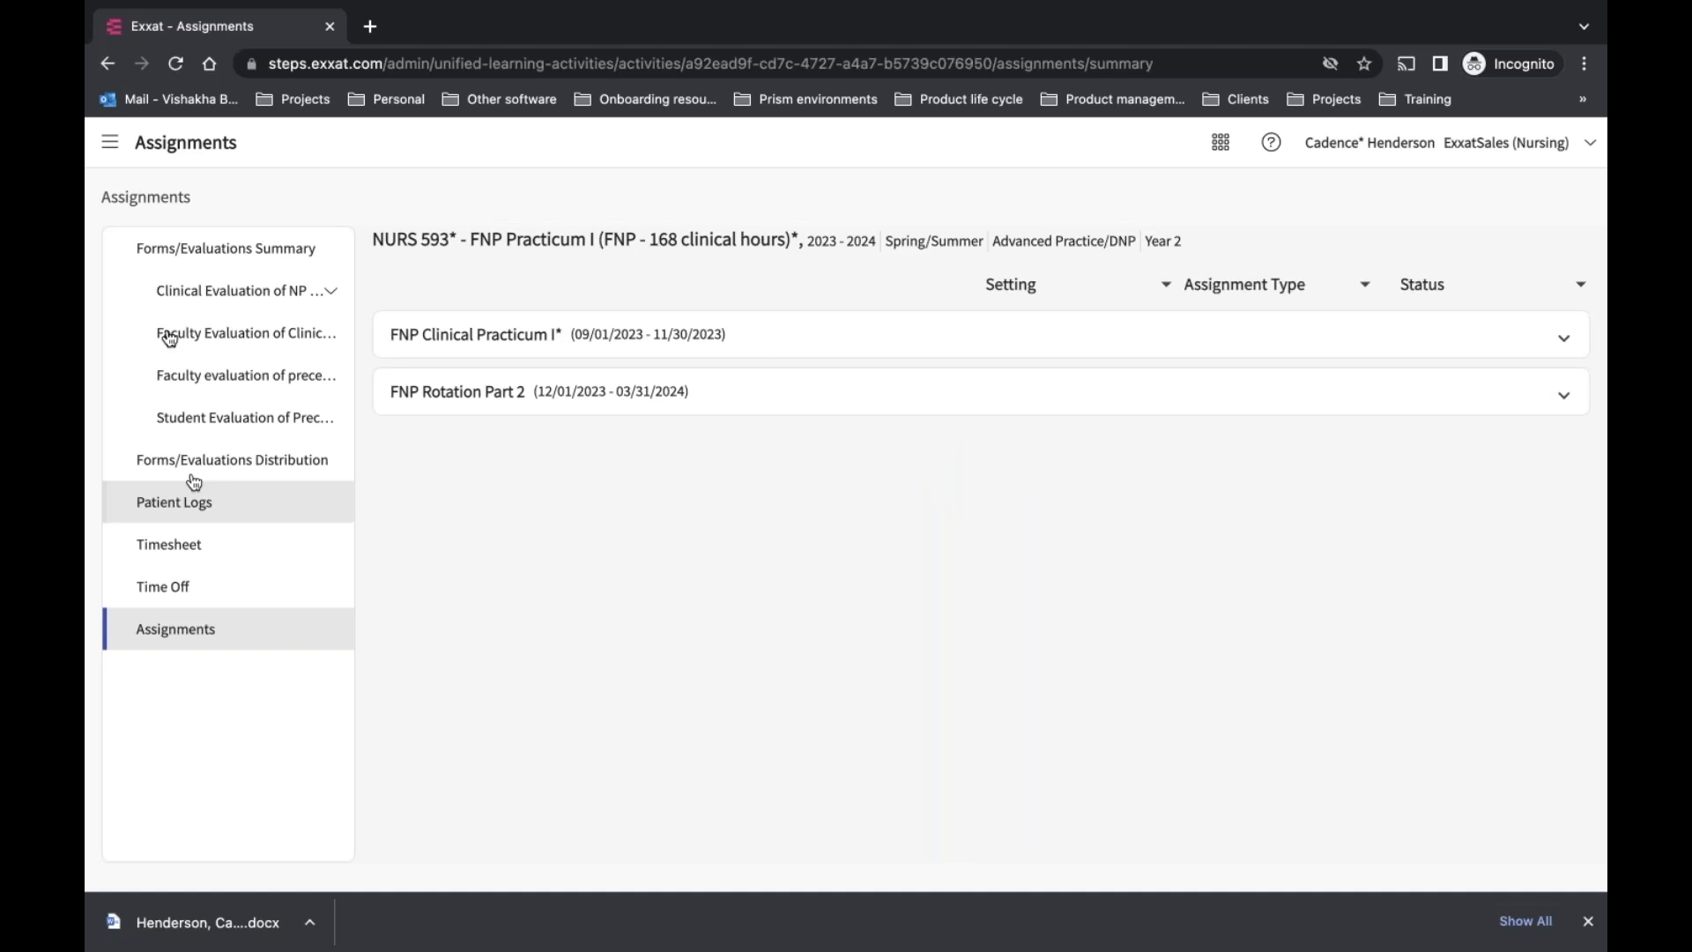
click(164, 248)
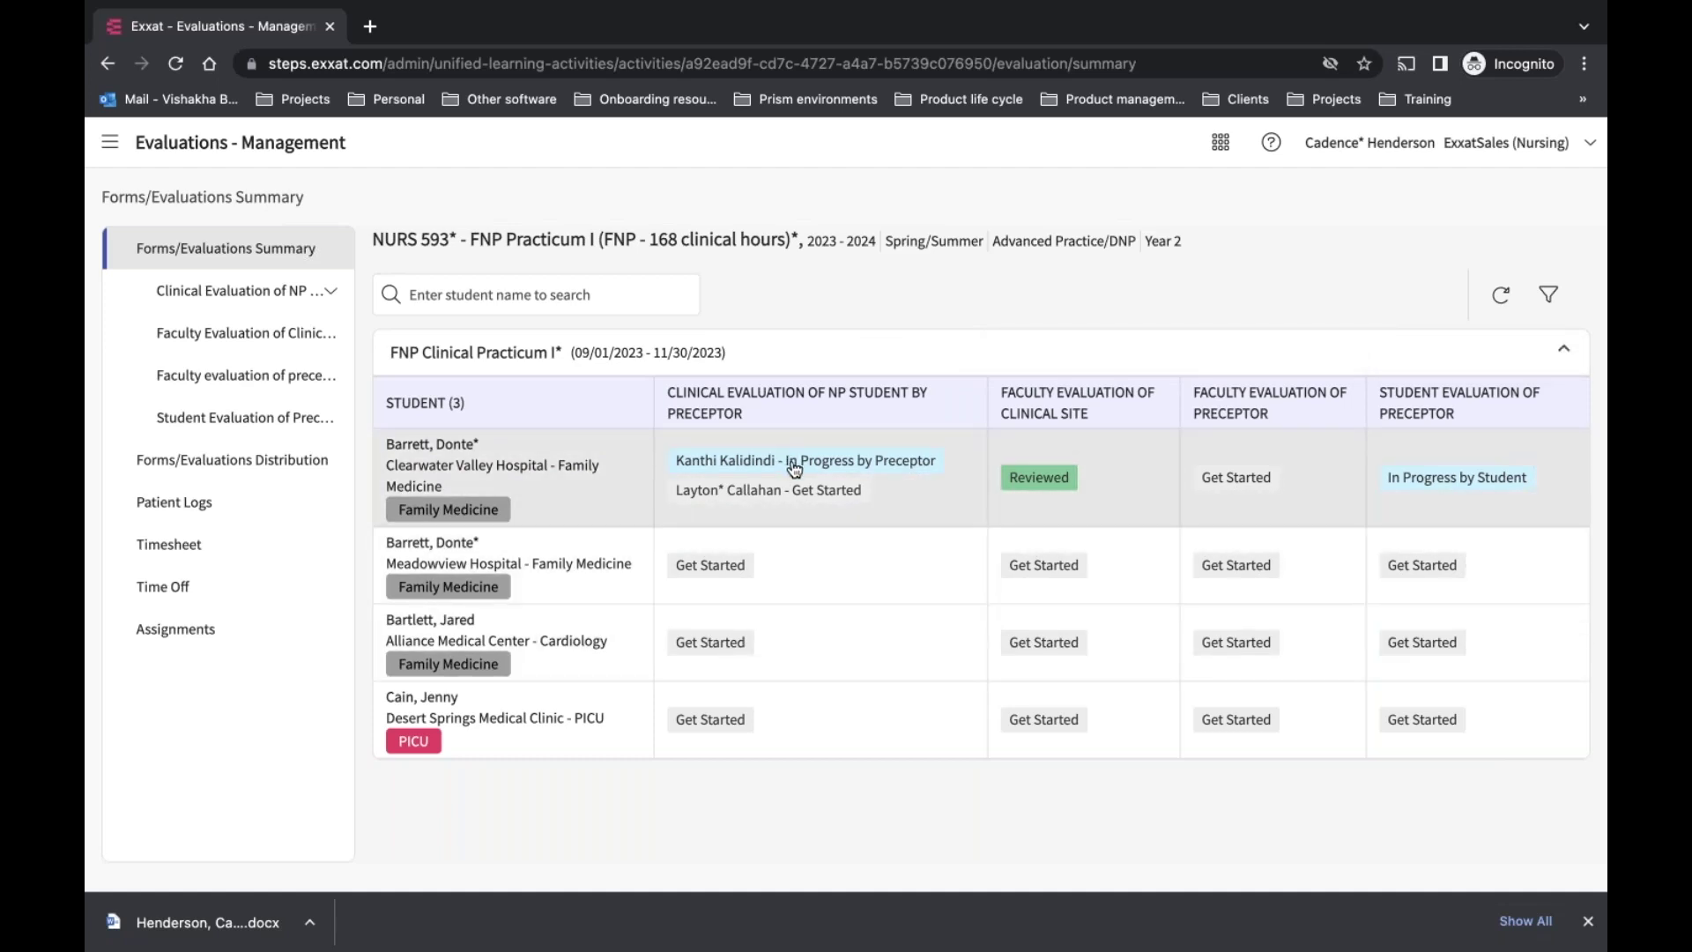
Inspect an in-progress Clinical Evaluation of NP student by Preceptor and its status options without updating it, and view the form's distribution page
click(222, 293)
click(228, 343)
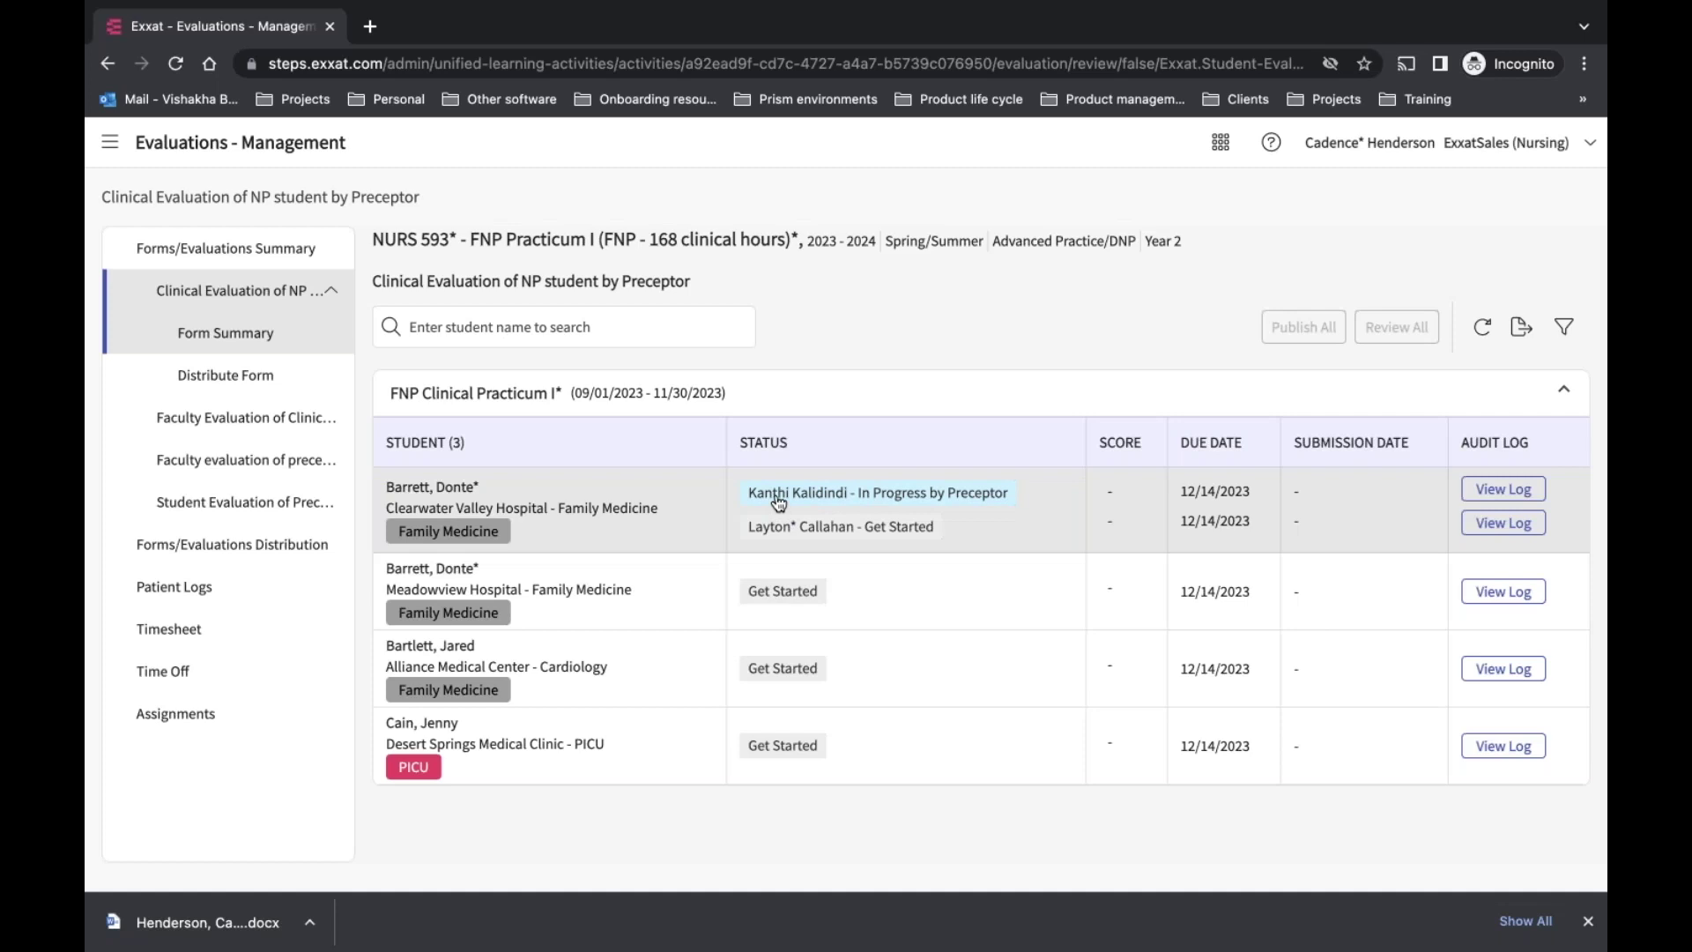
click(779, 500)
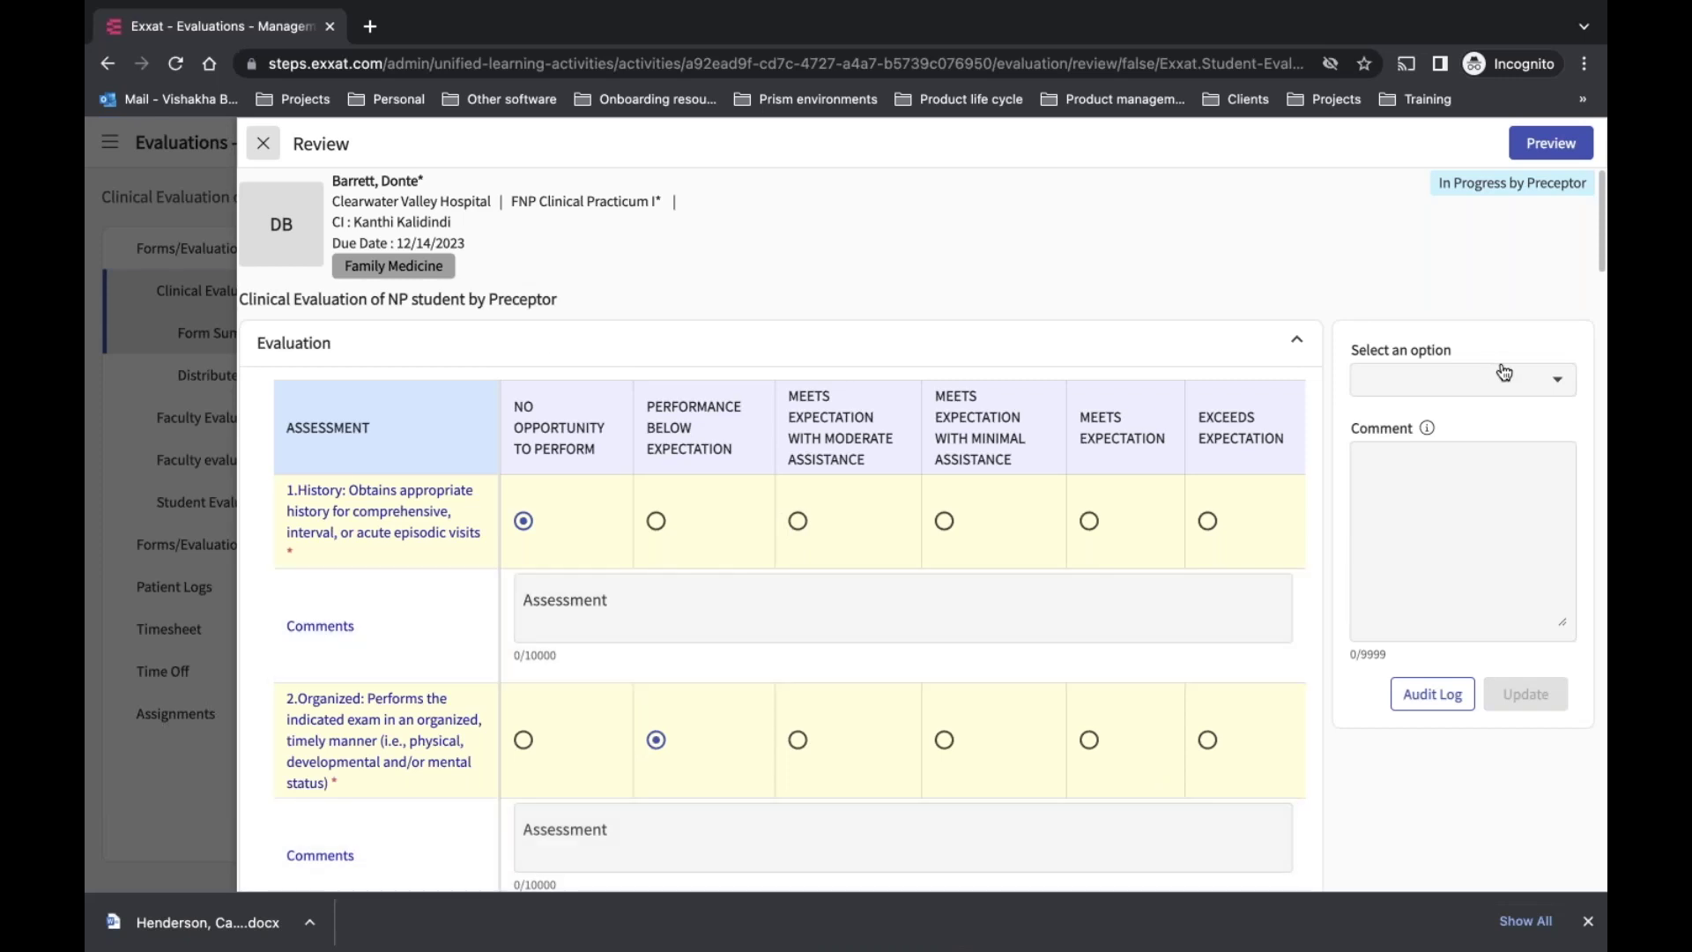
click(1495, 391)
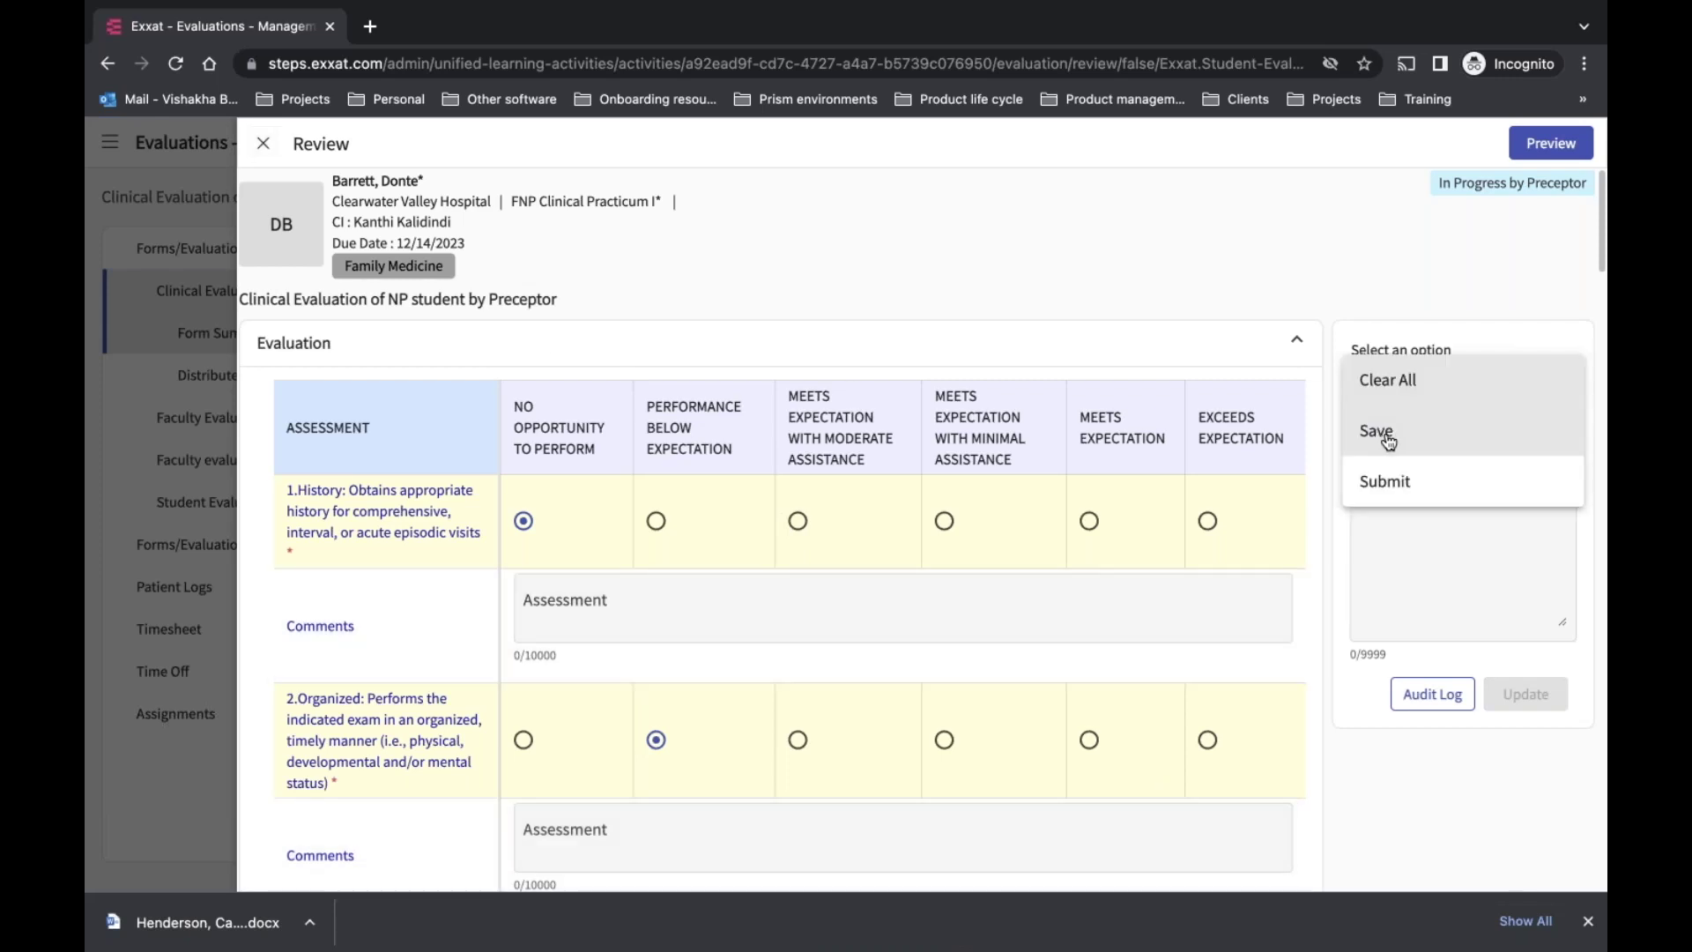
click(1214, 254)
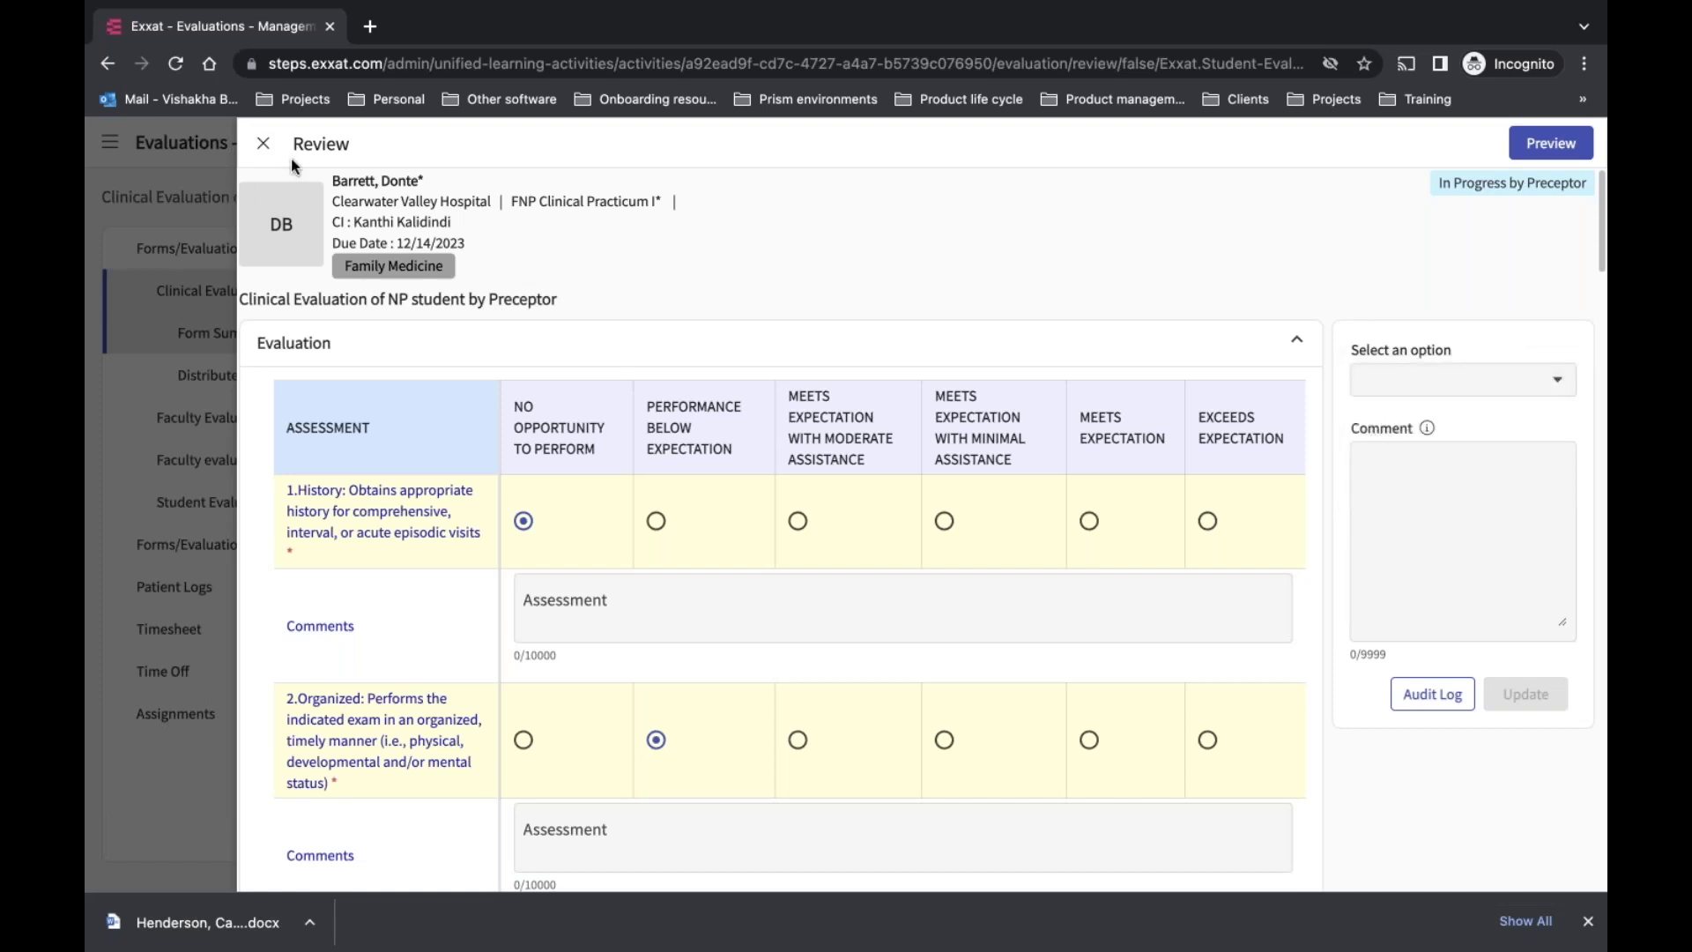
click(263, 143)
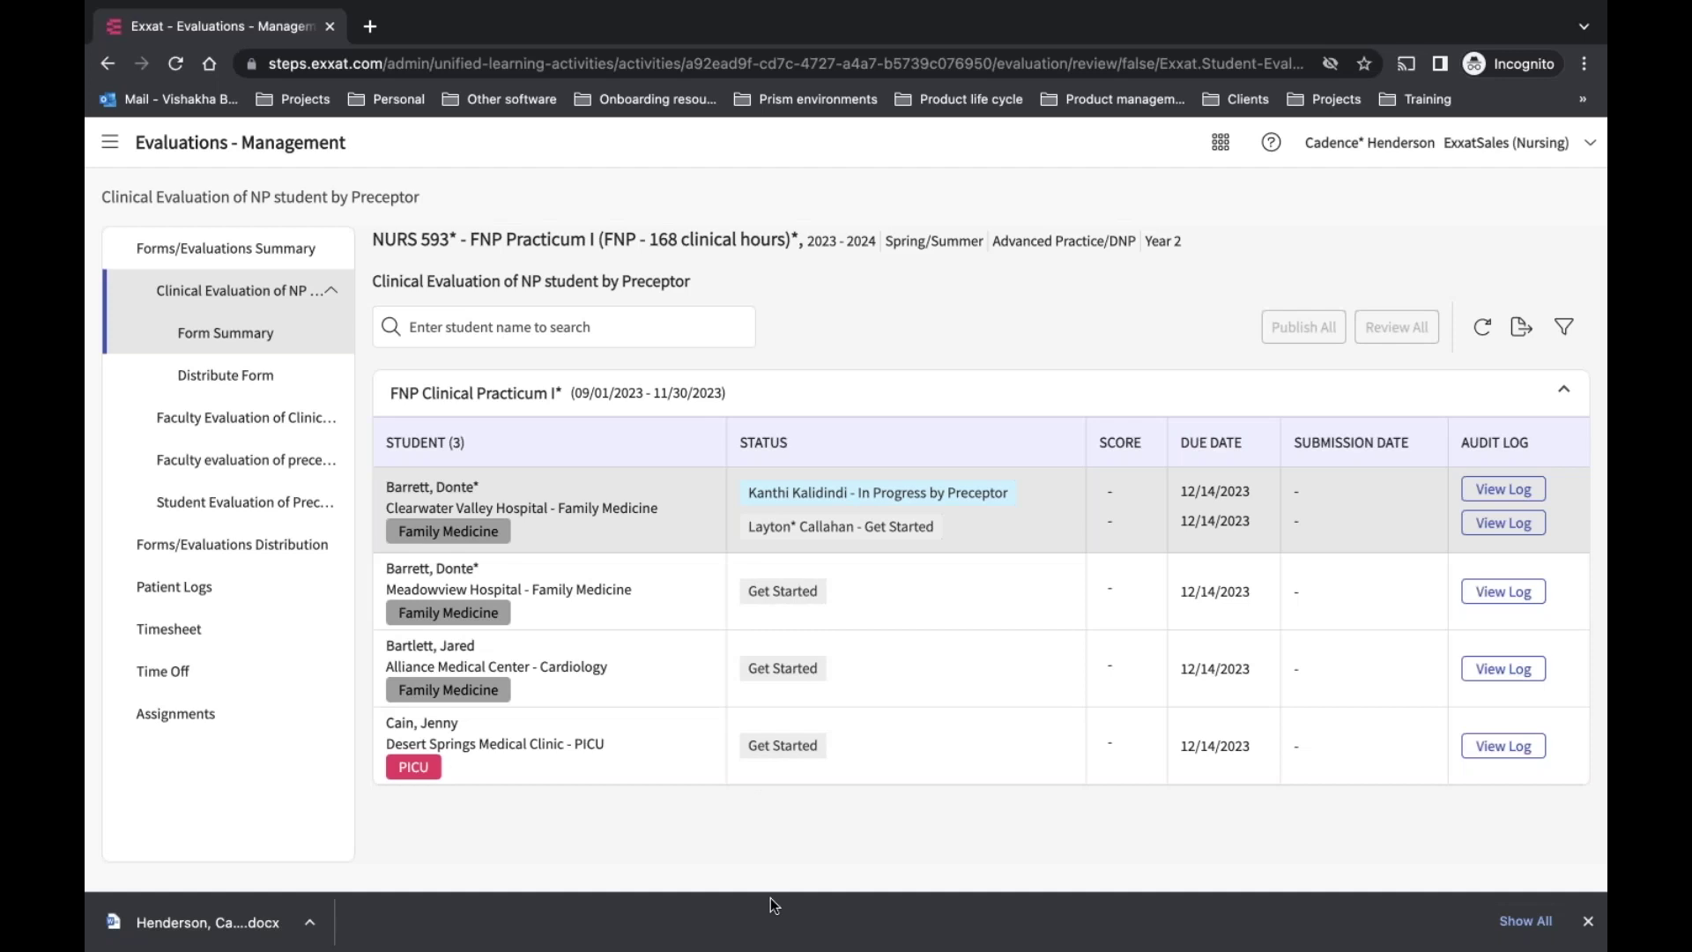
click(216, 377)
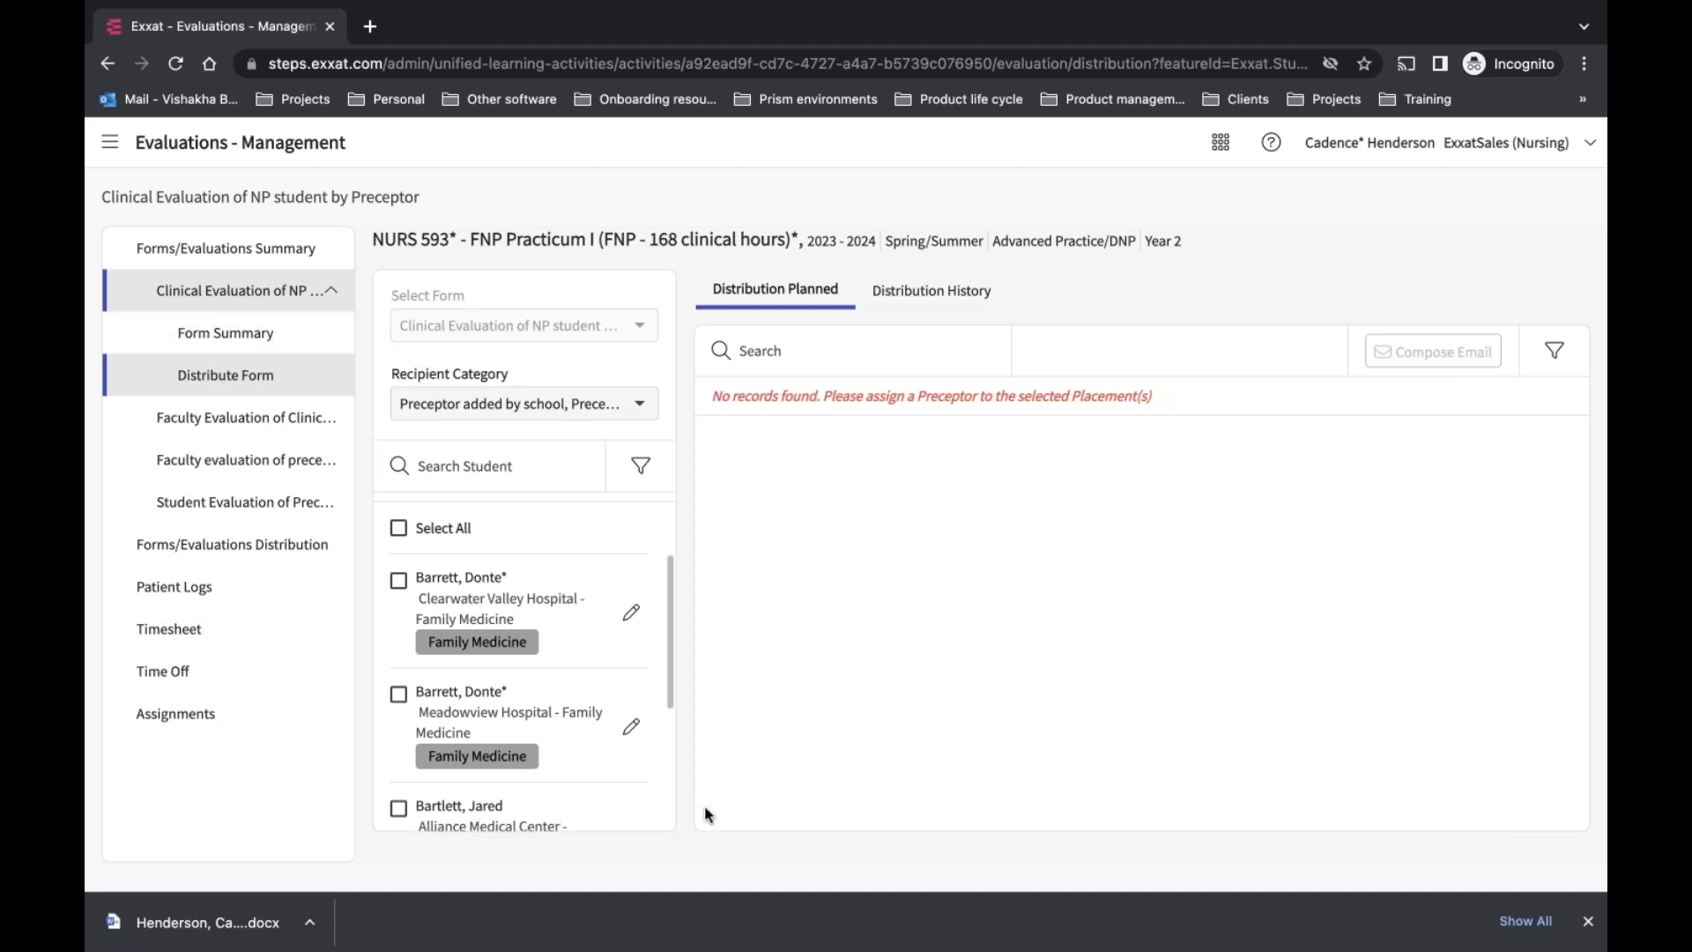
Review the Needs Attention and Approved patient logs of the first student listed under FNP Clinical Practicum I
click(163, 603)
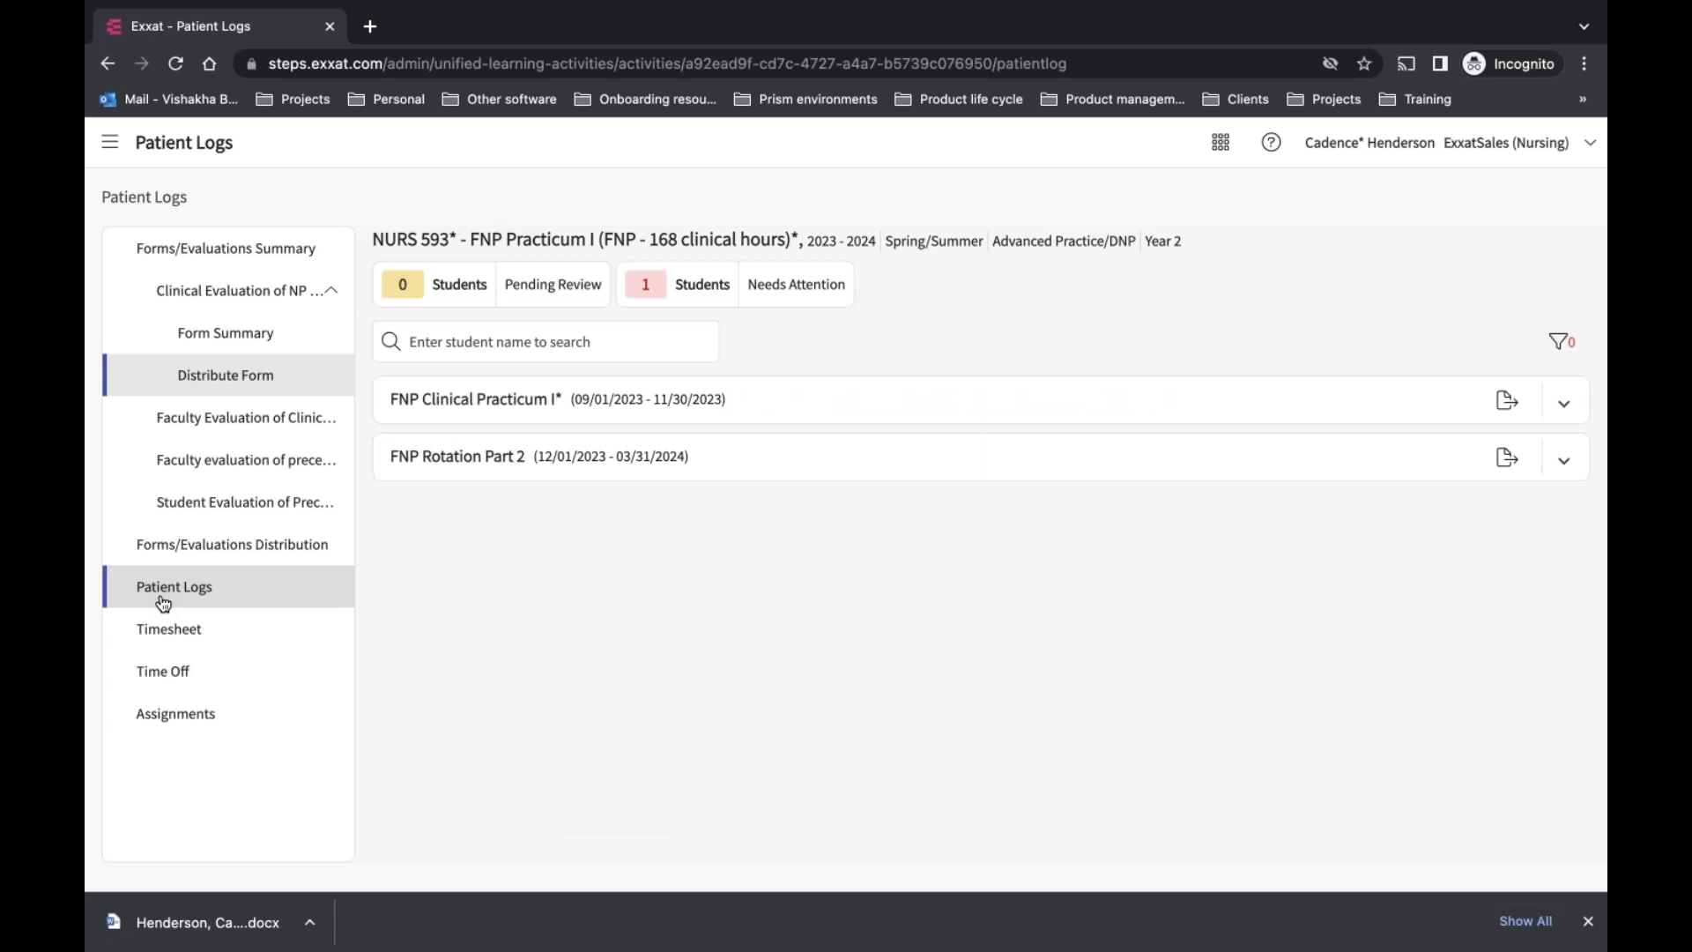
click(513, 406)
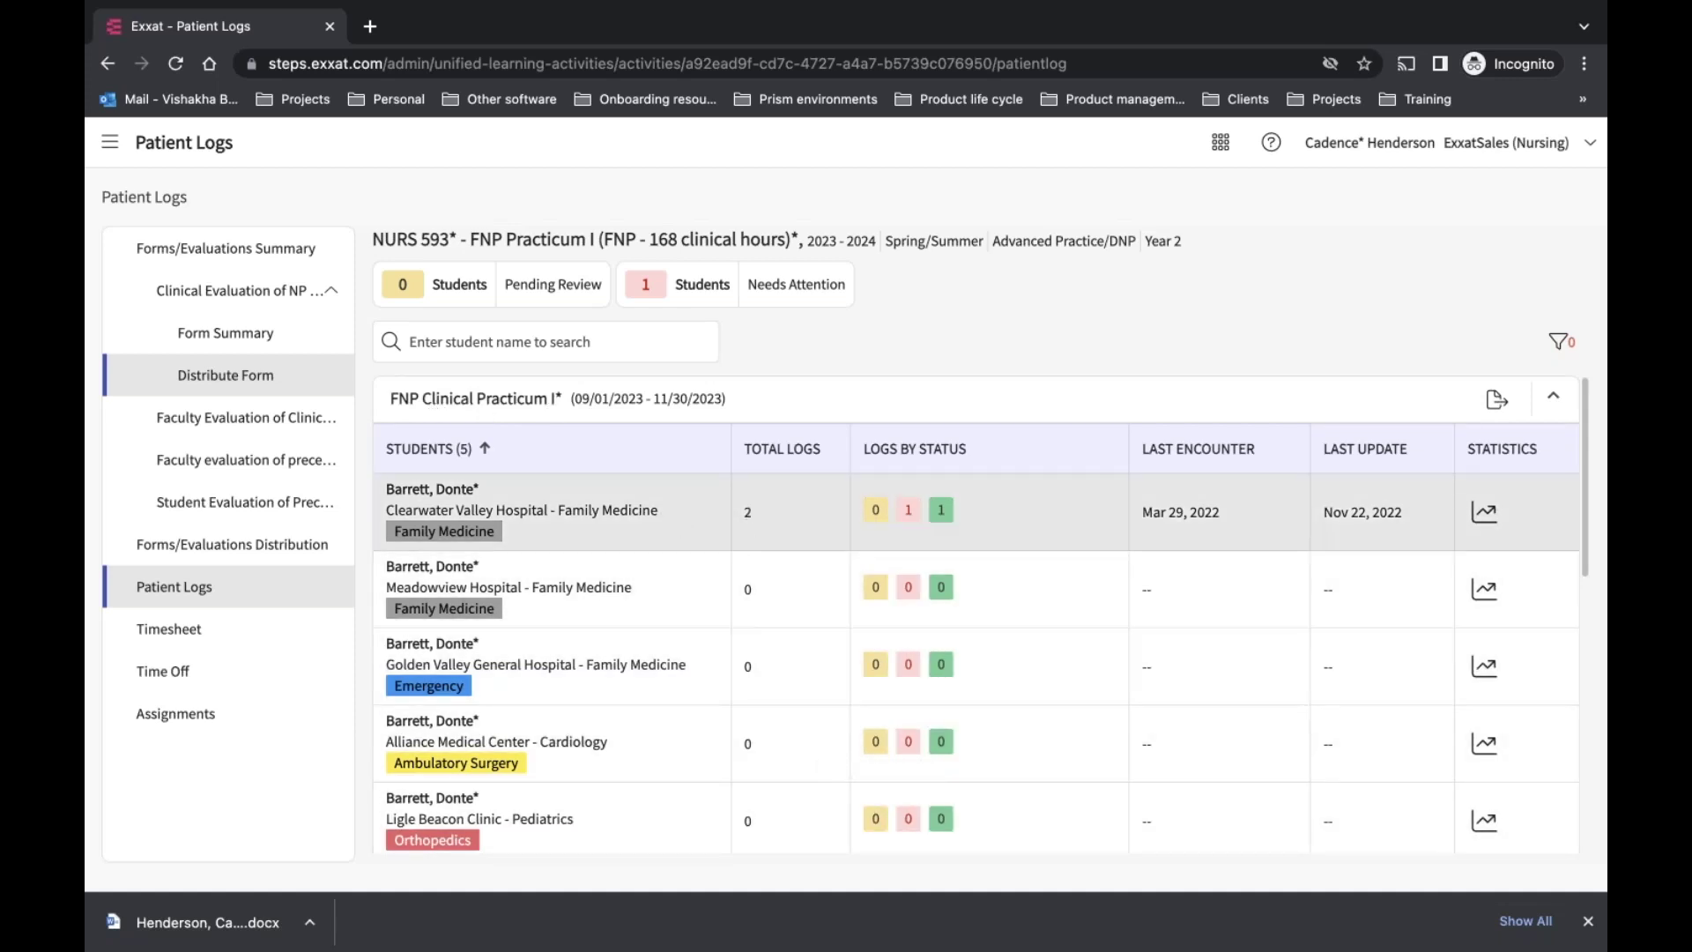
click(944, 511)
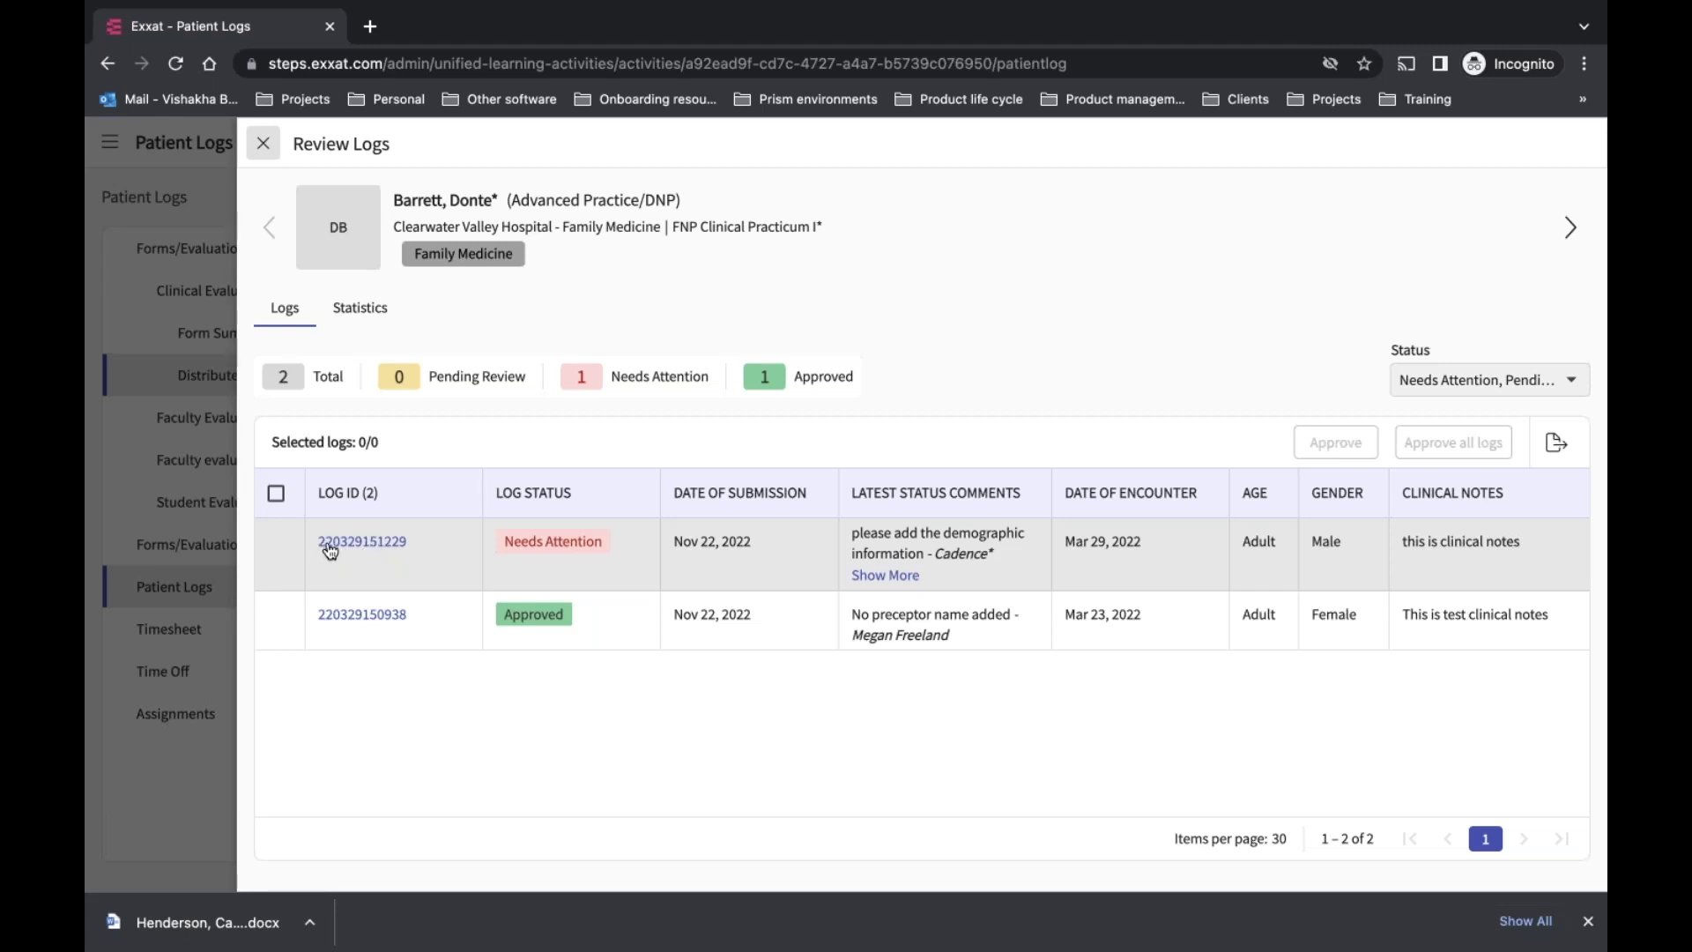
click(446, 546)
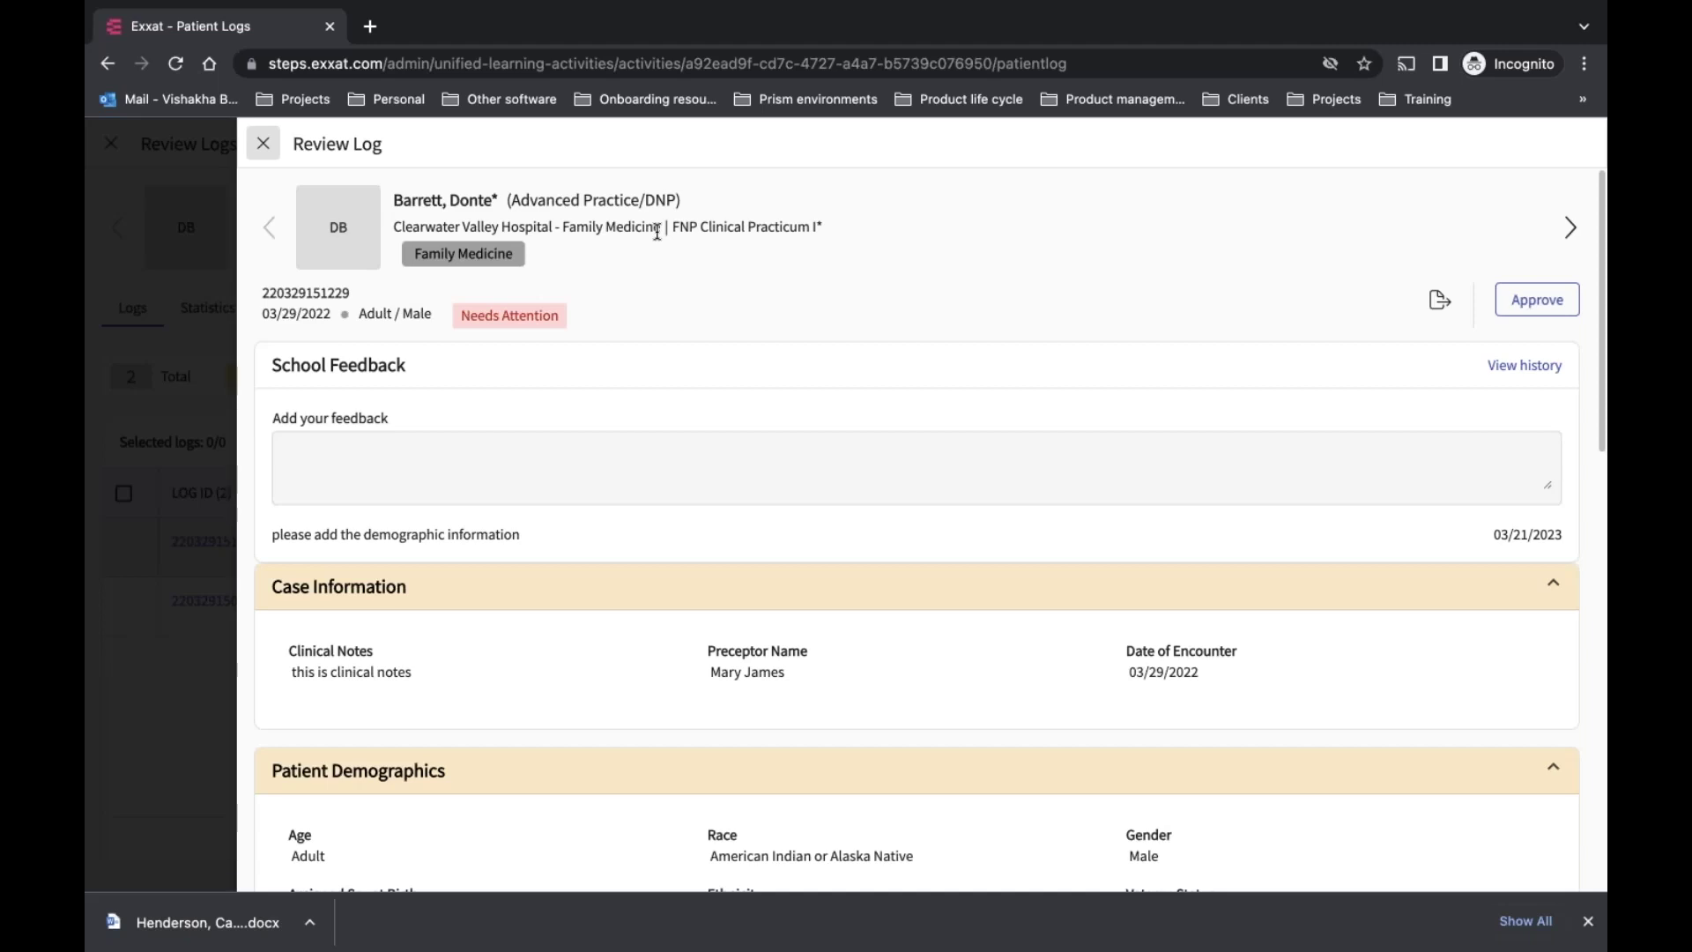
click(1573, 231)
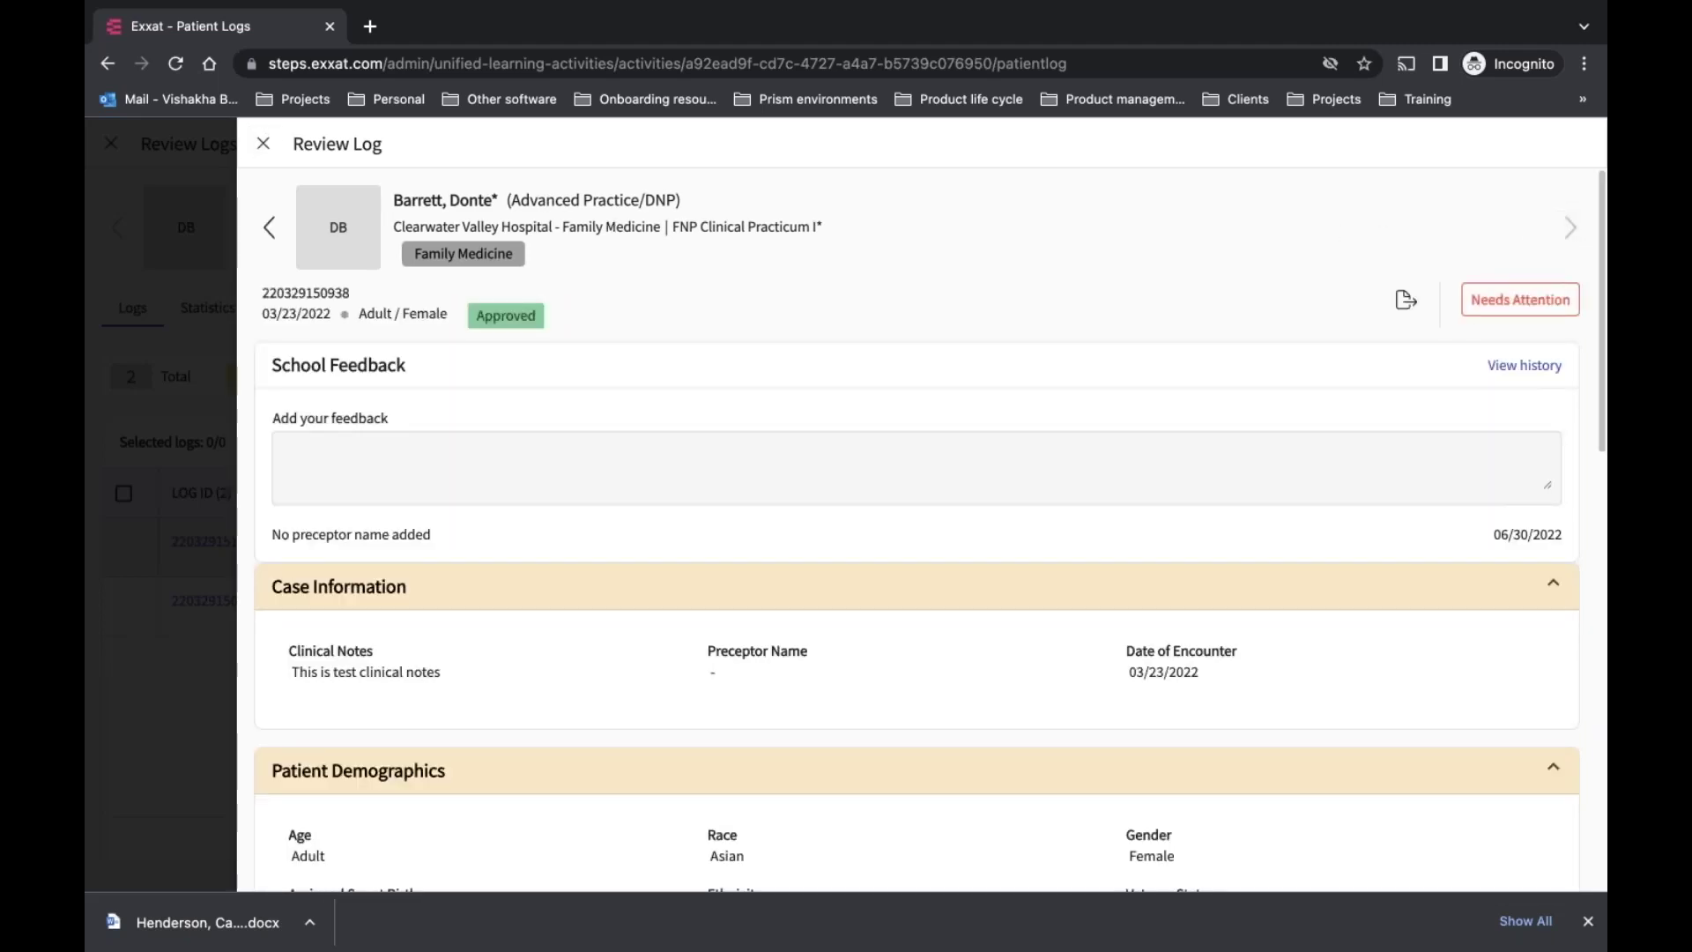
click(270, 231)
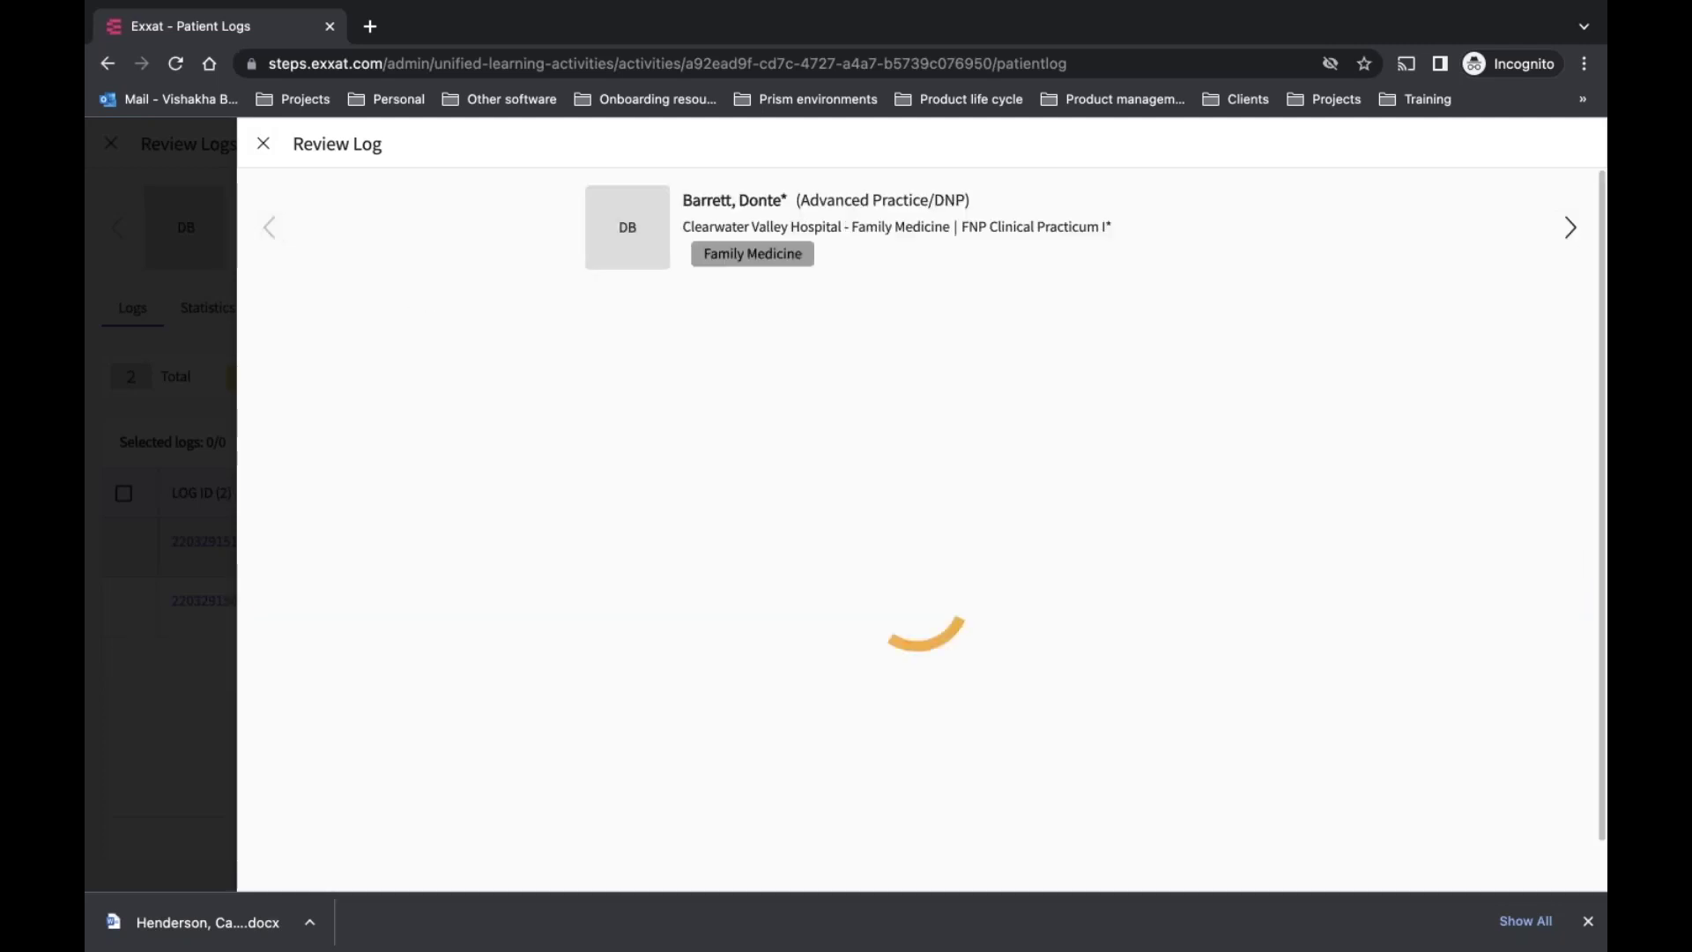
click(264, 146)
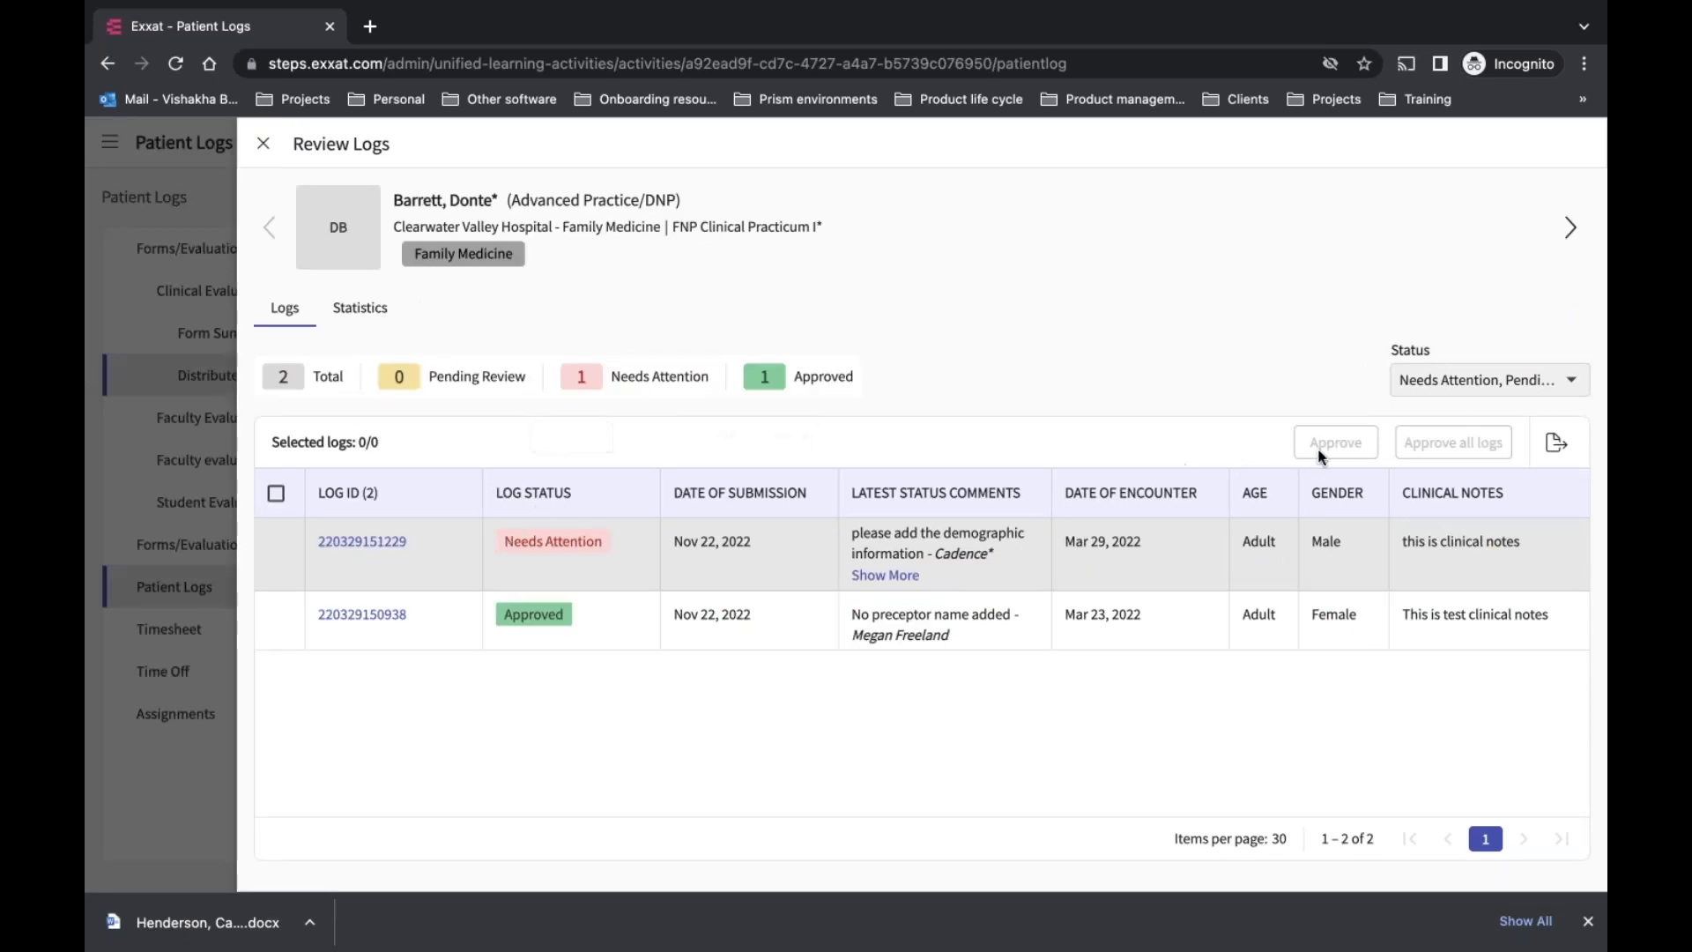
Inspect the log status filter options and examine the student's patient log Statistics by rotation, through to Assigned Sex At Birth
click(1432, 382)
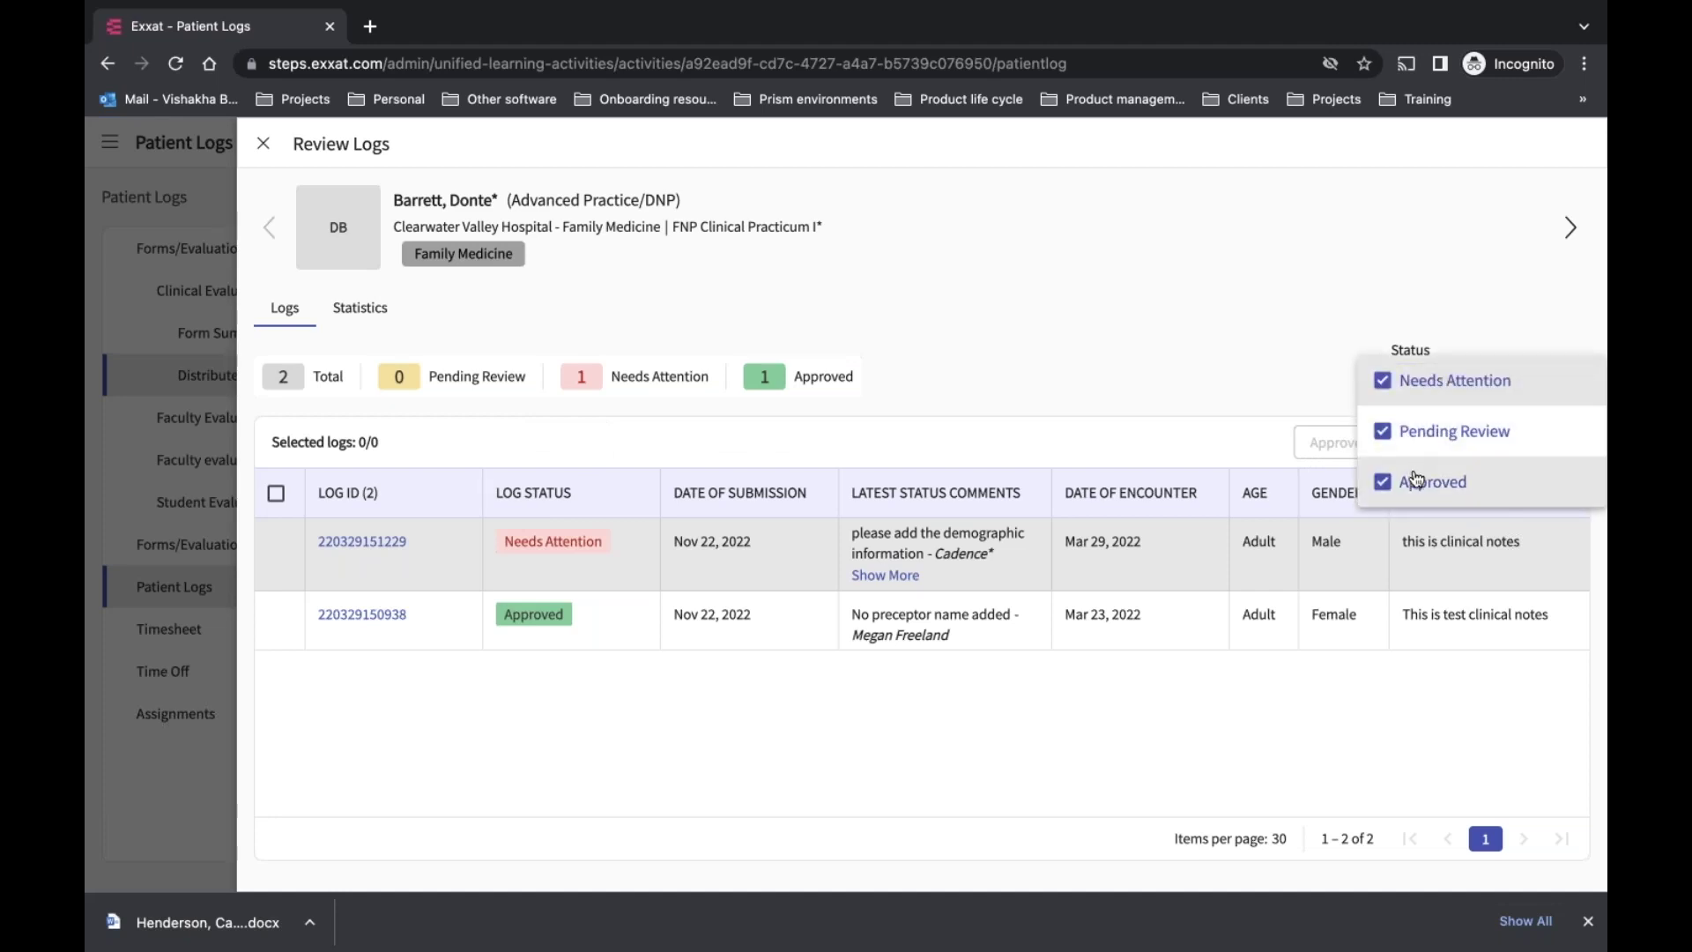
click(1254, 330)
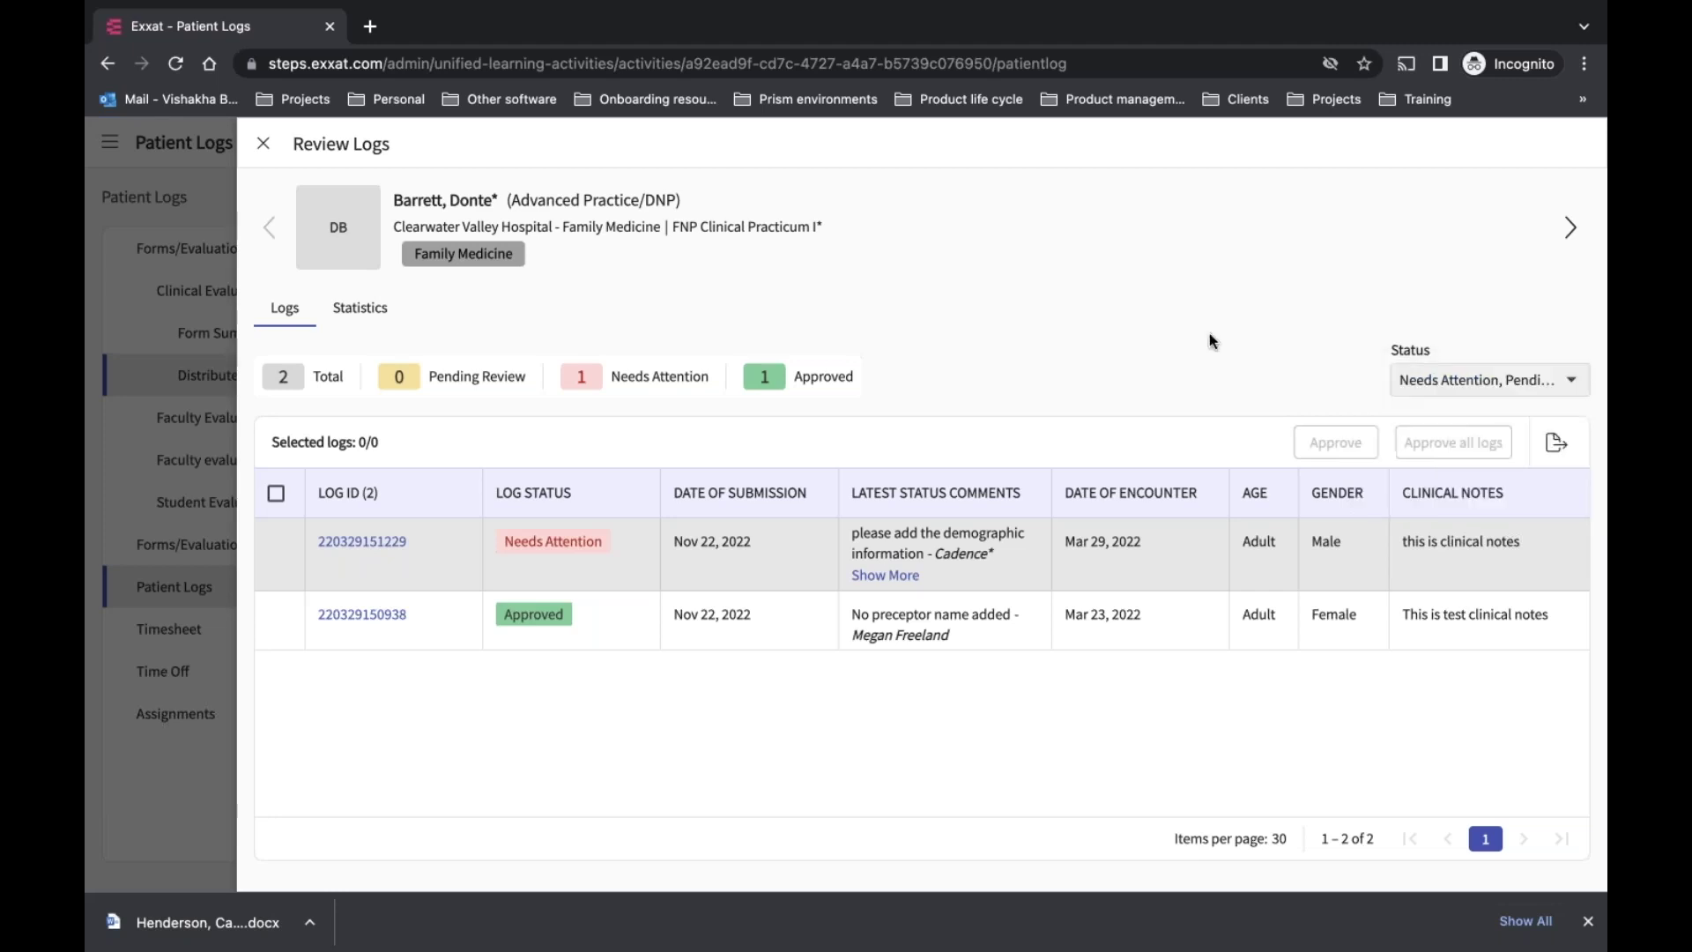
click(359, 317)
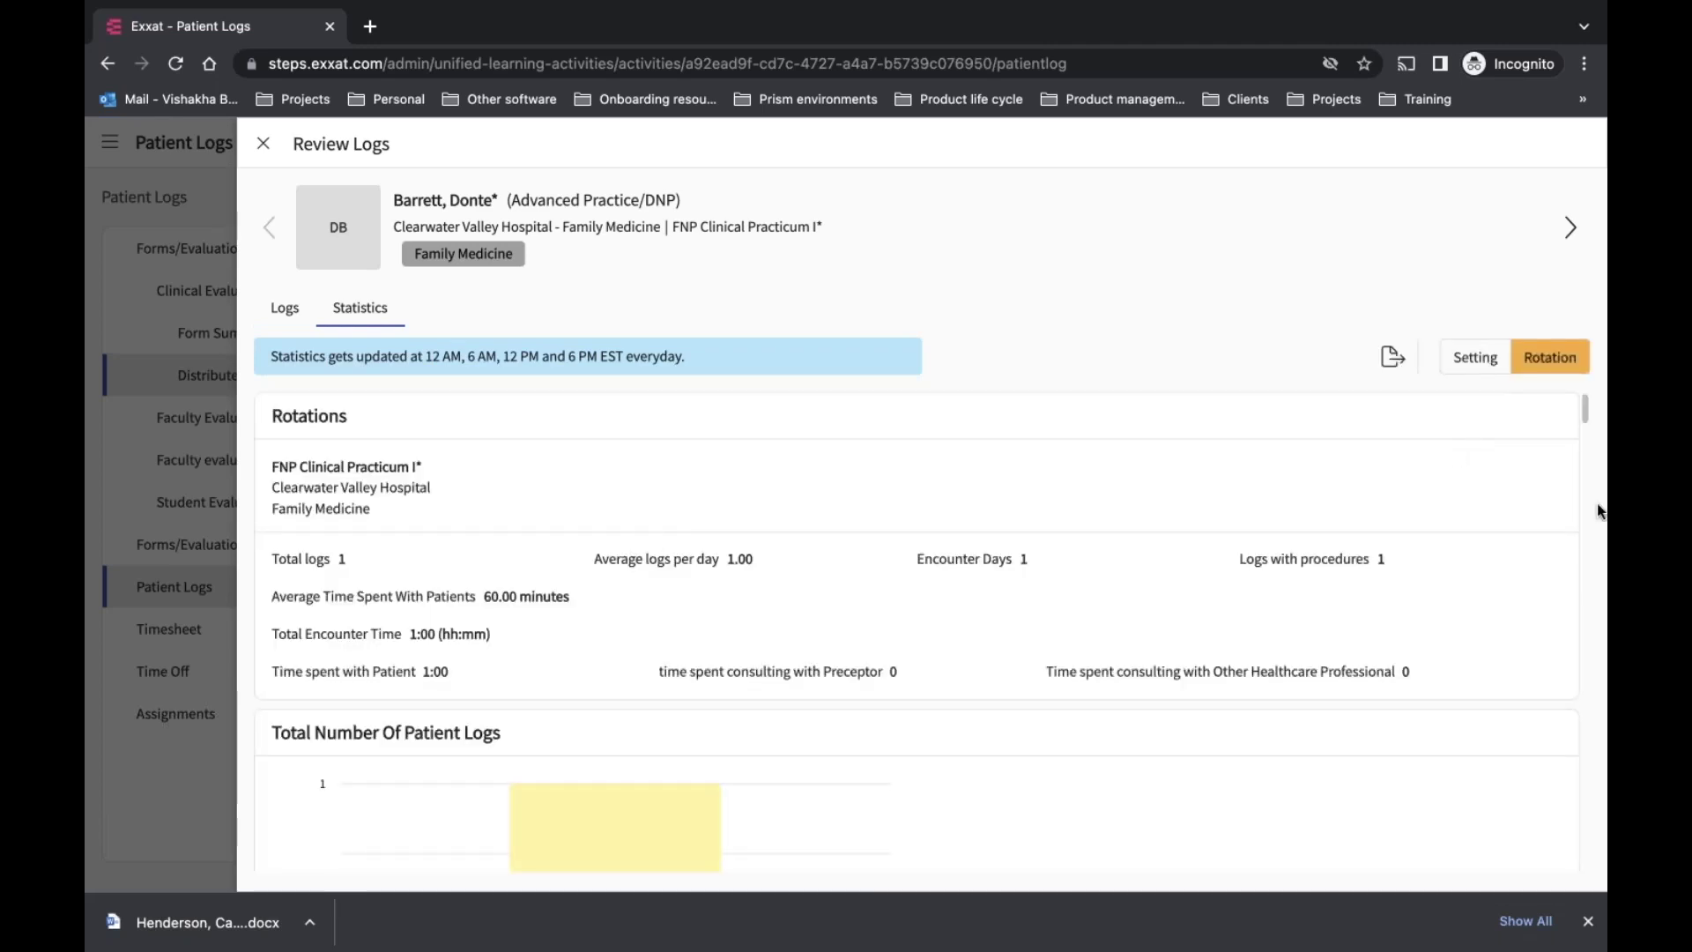
drag(1584, 425, 1585, 495)
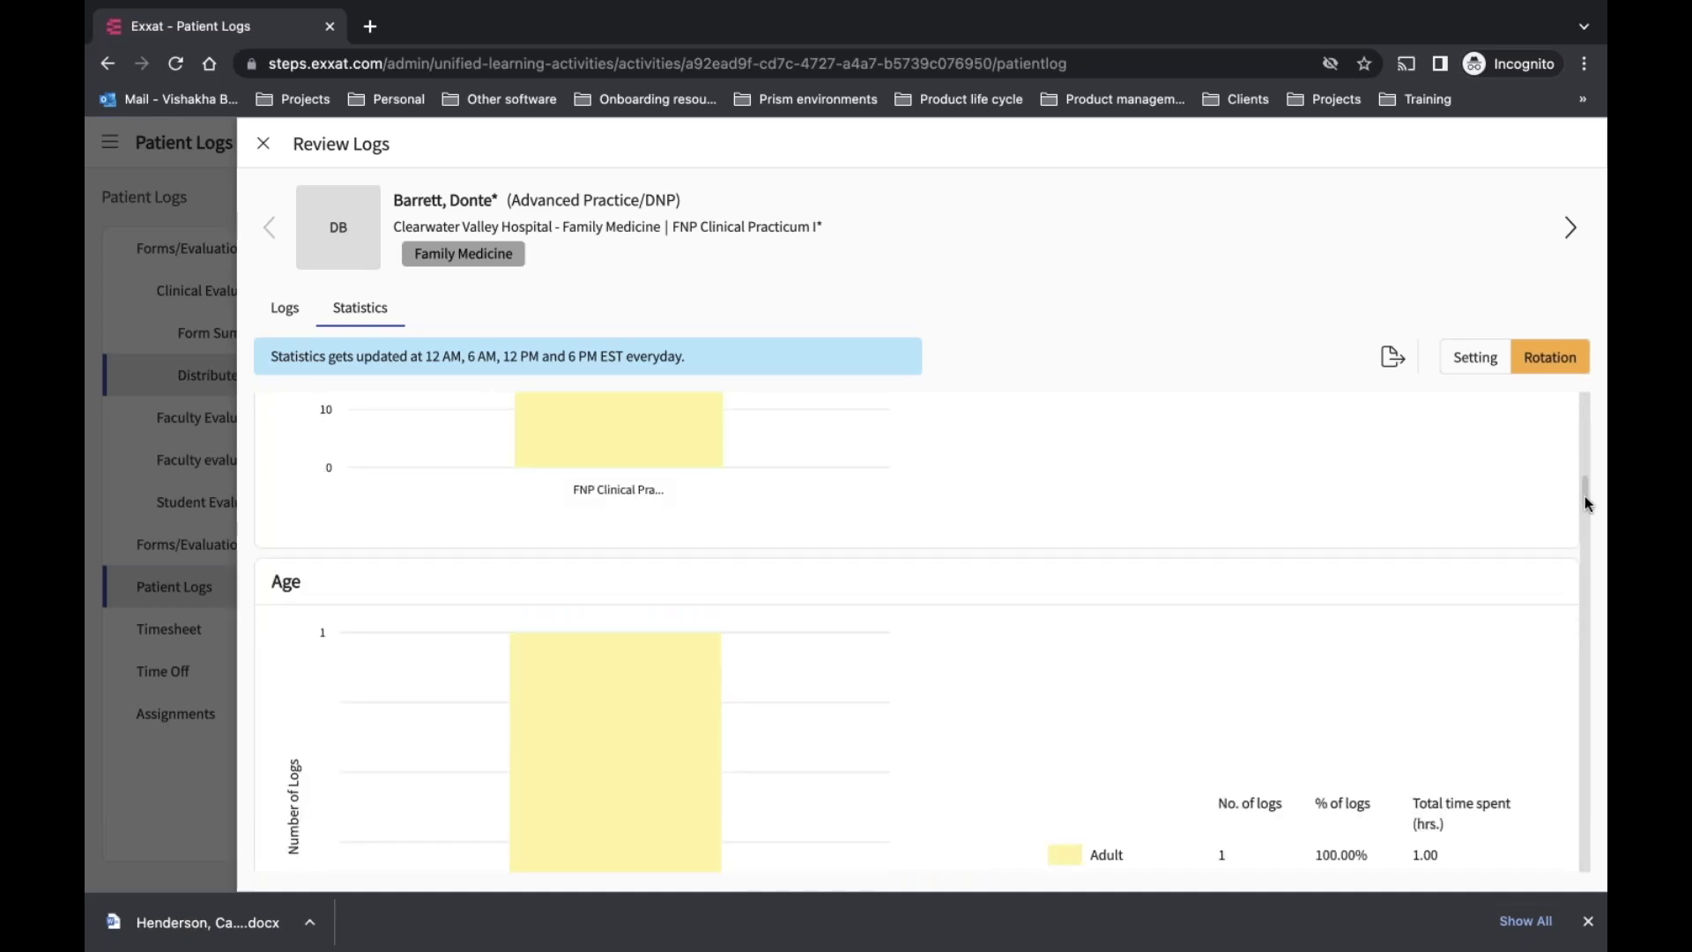
drag(1585, 495, 1588, 545)
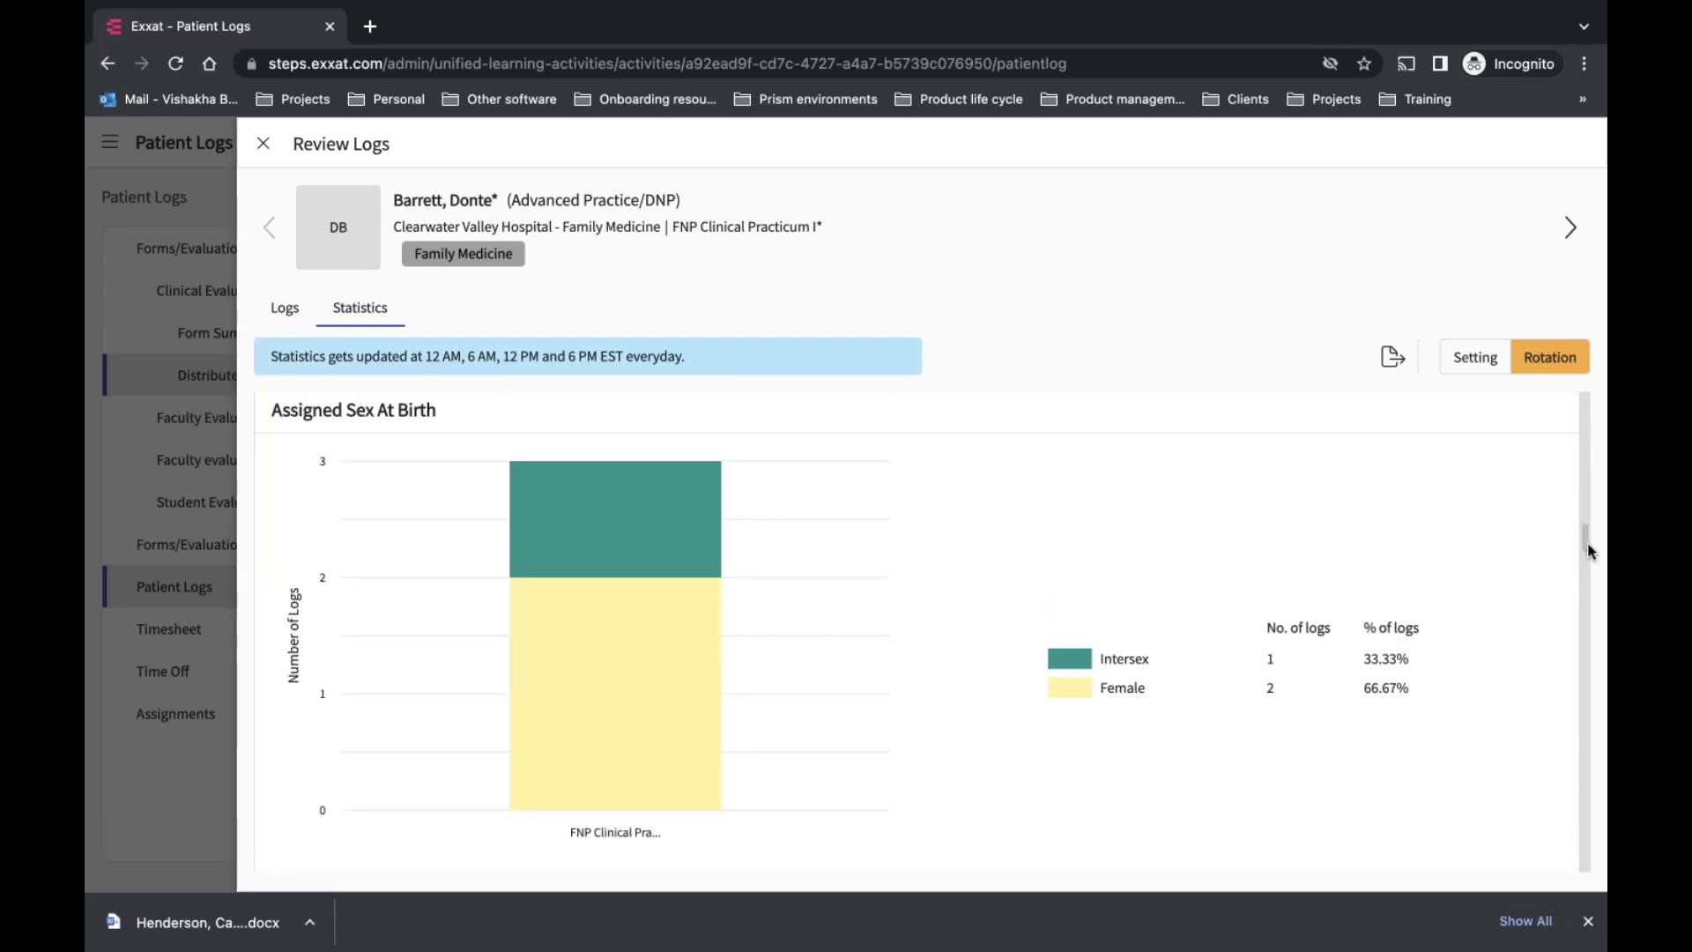
drag(1591, 551, 254, 68)
click(263, 144)
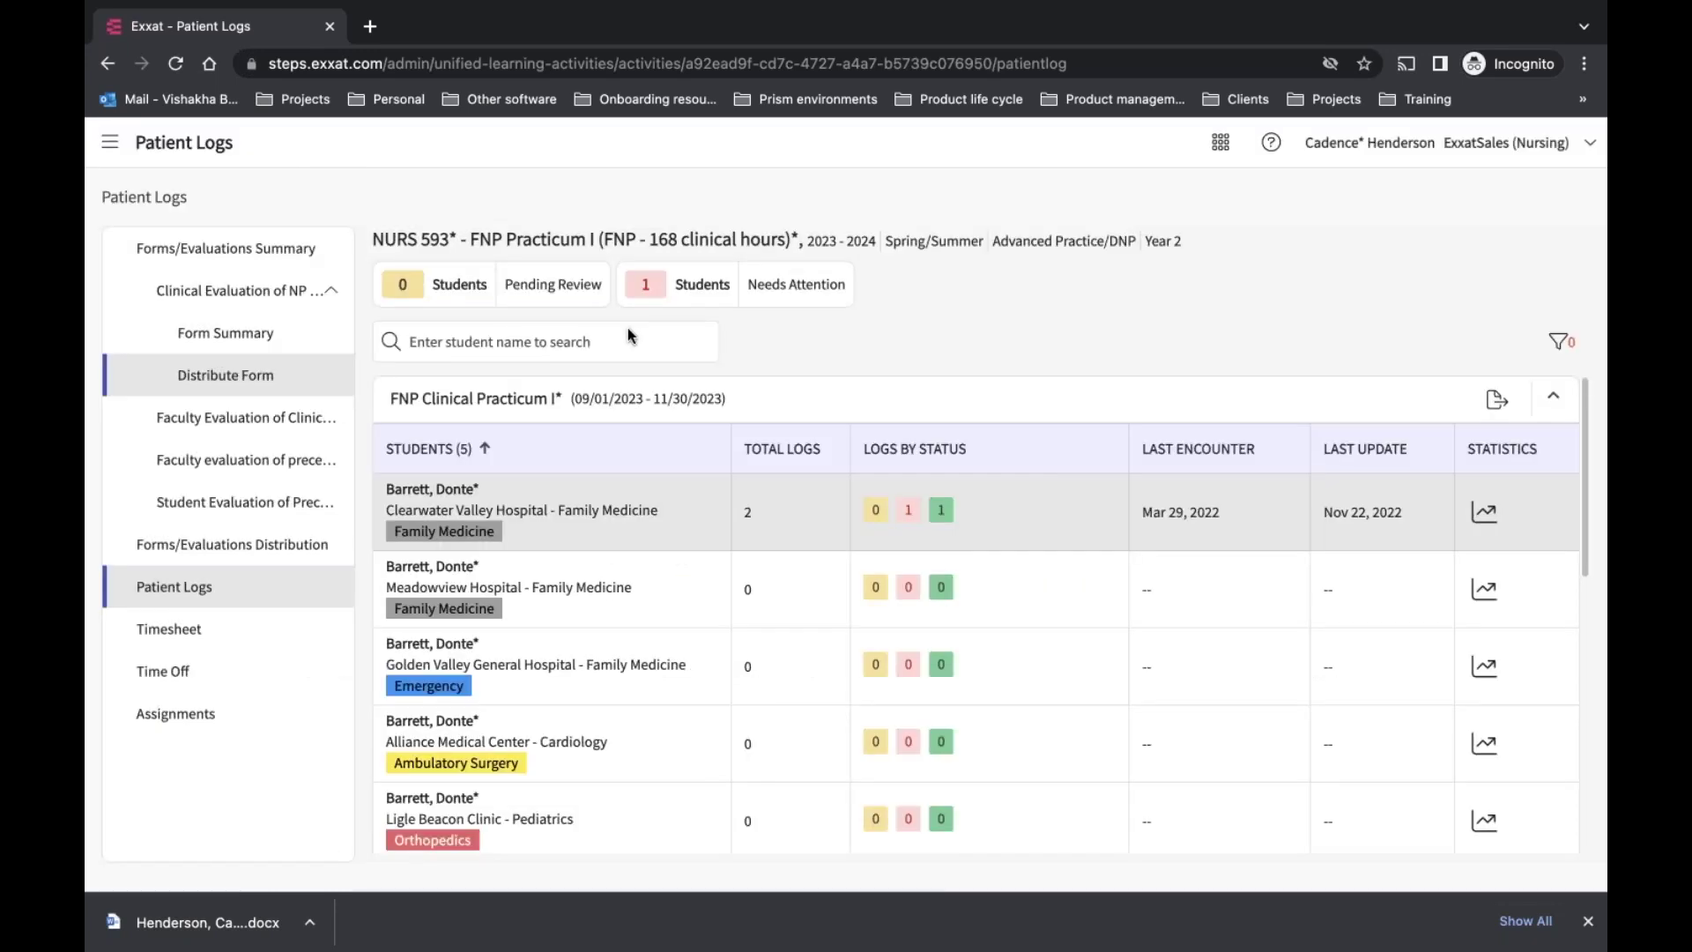
View the Timesheet hours by status for FNP Clinical Practicum I and FNP Rotation Part 2
click(220, 632)
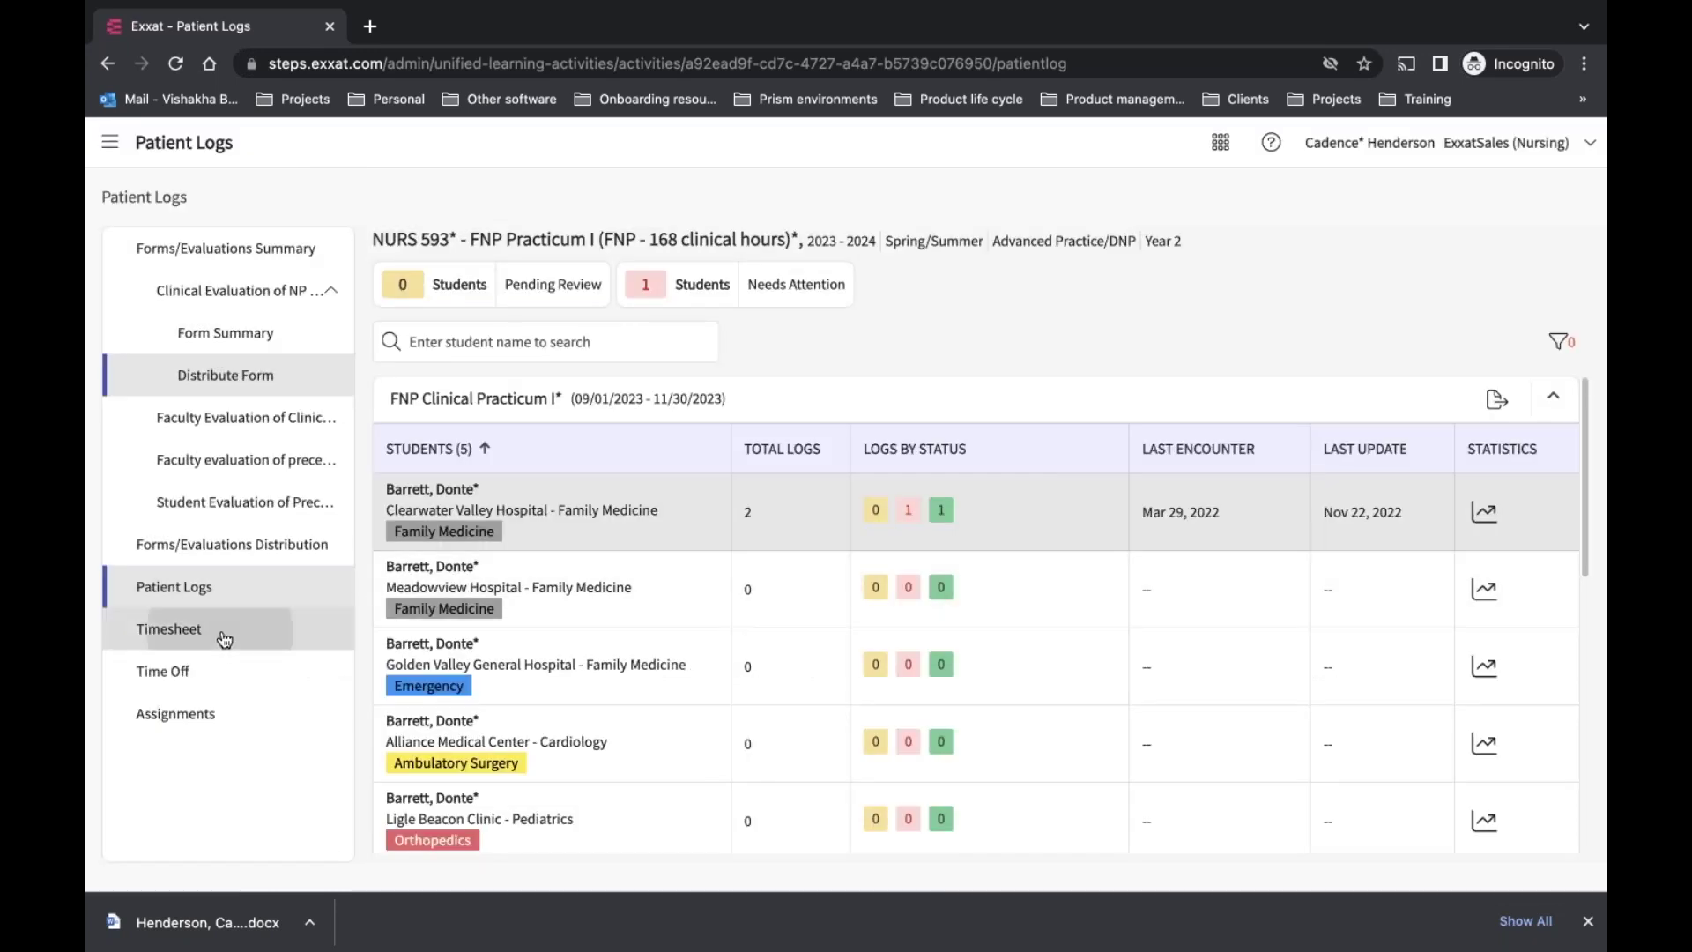
click(529, 337)
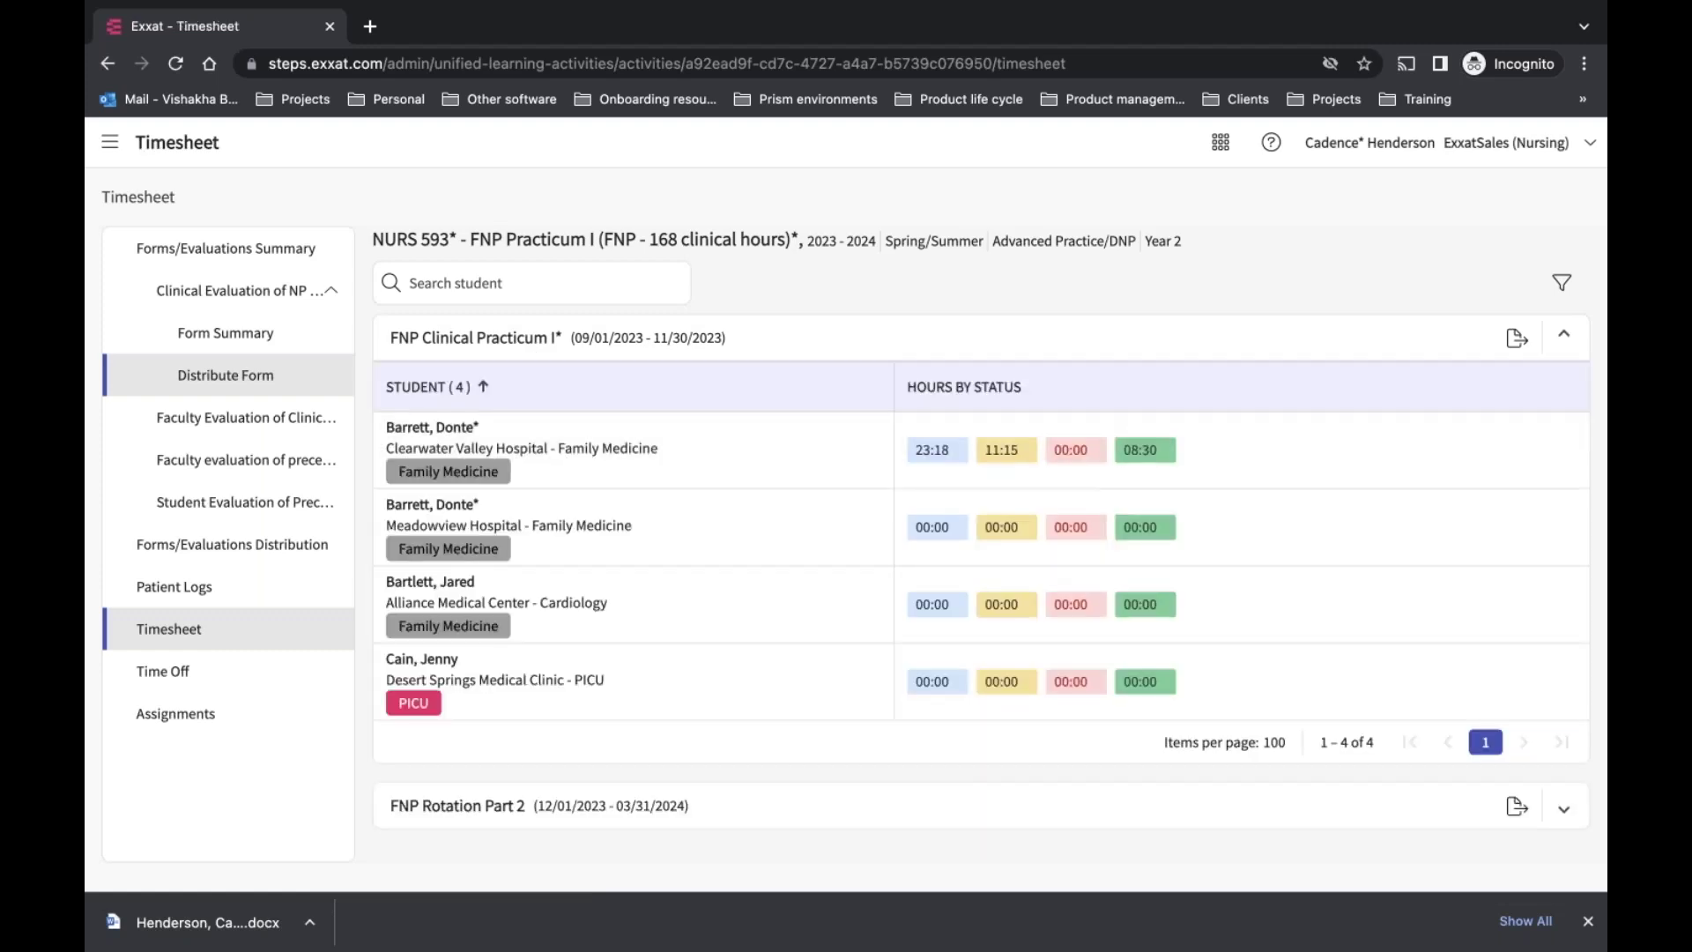
click(596, 820)
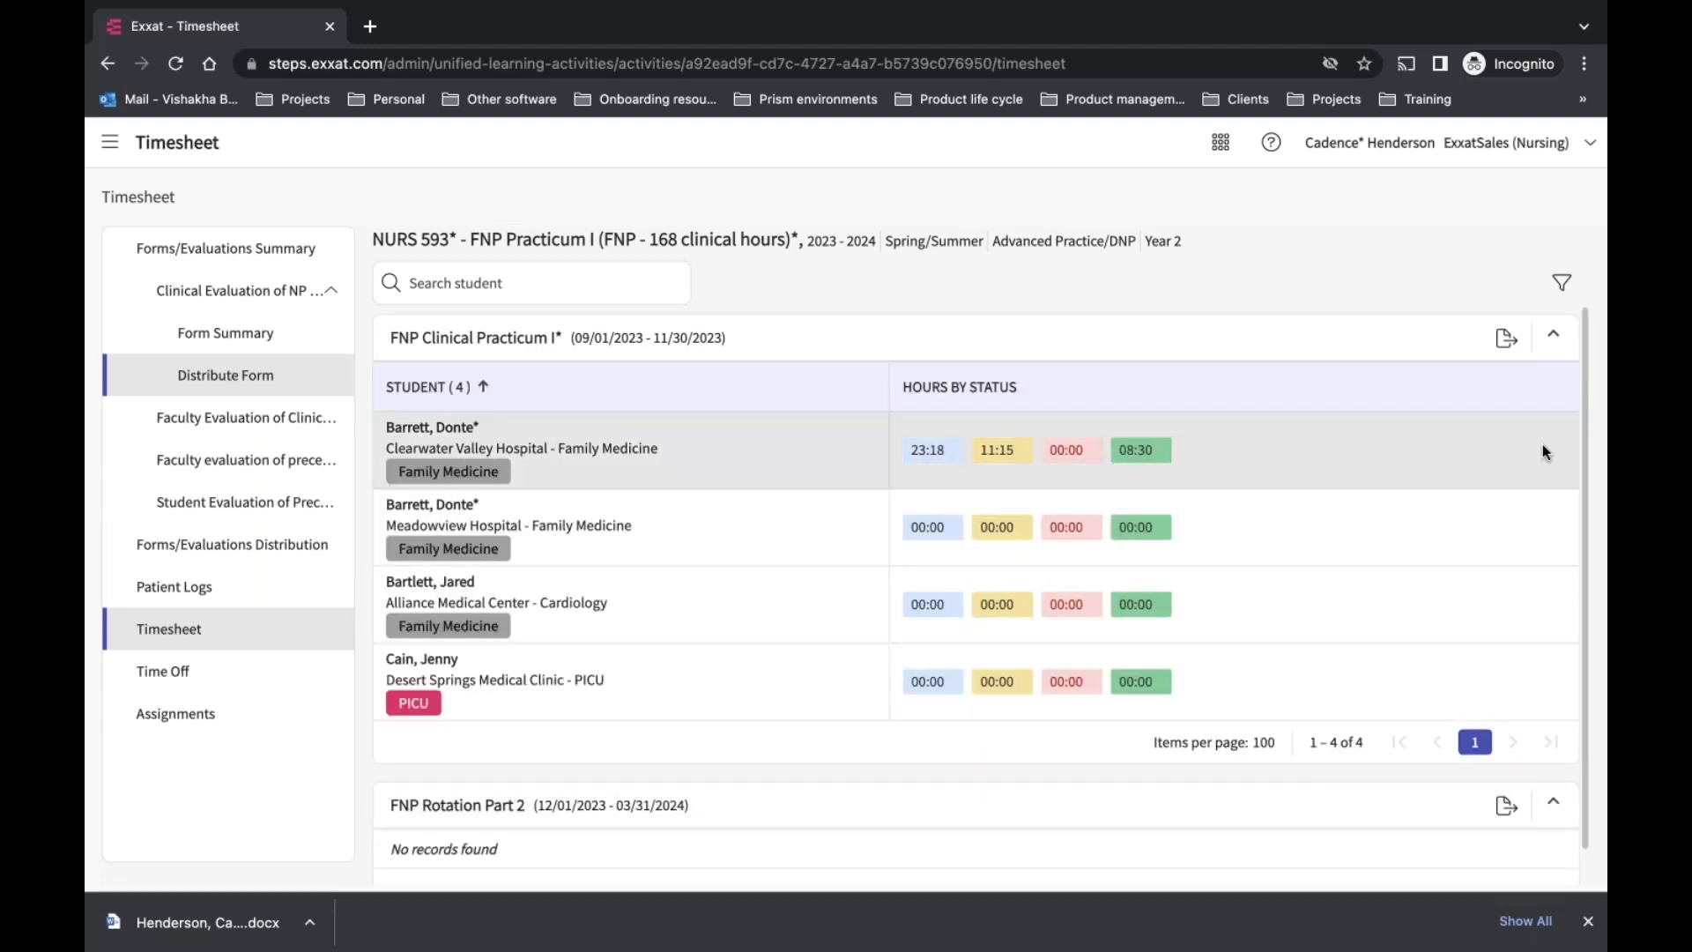
scroll(1584, 494, down, 1)
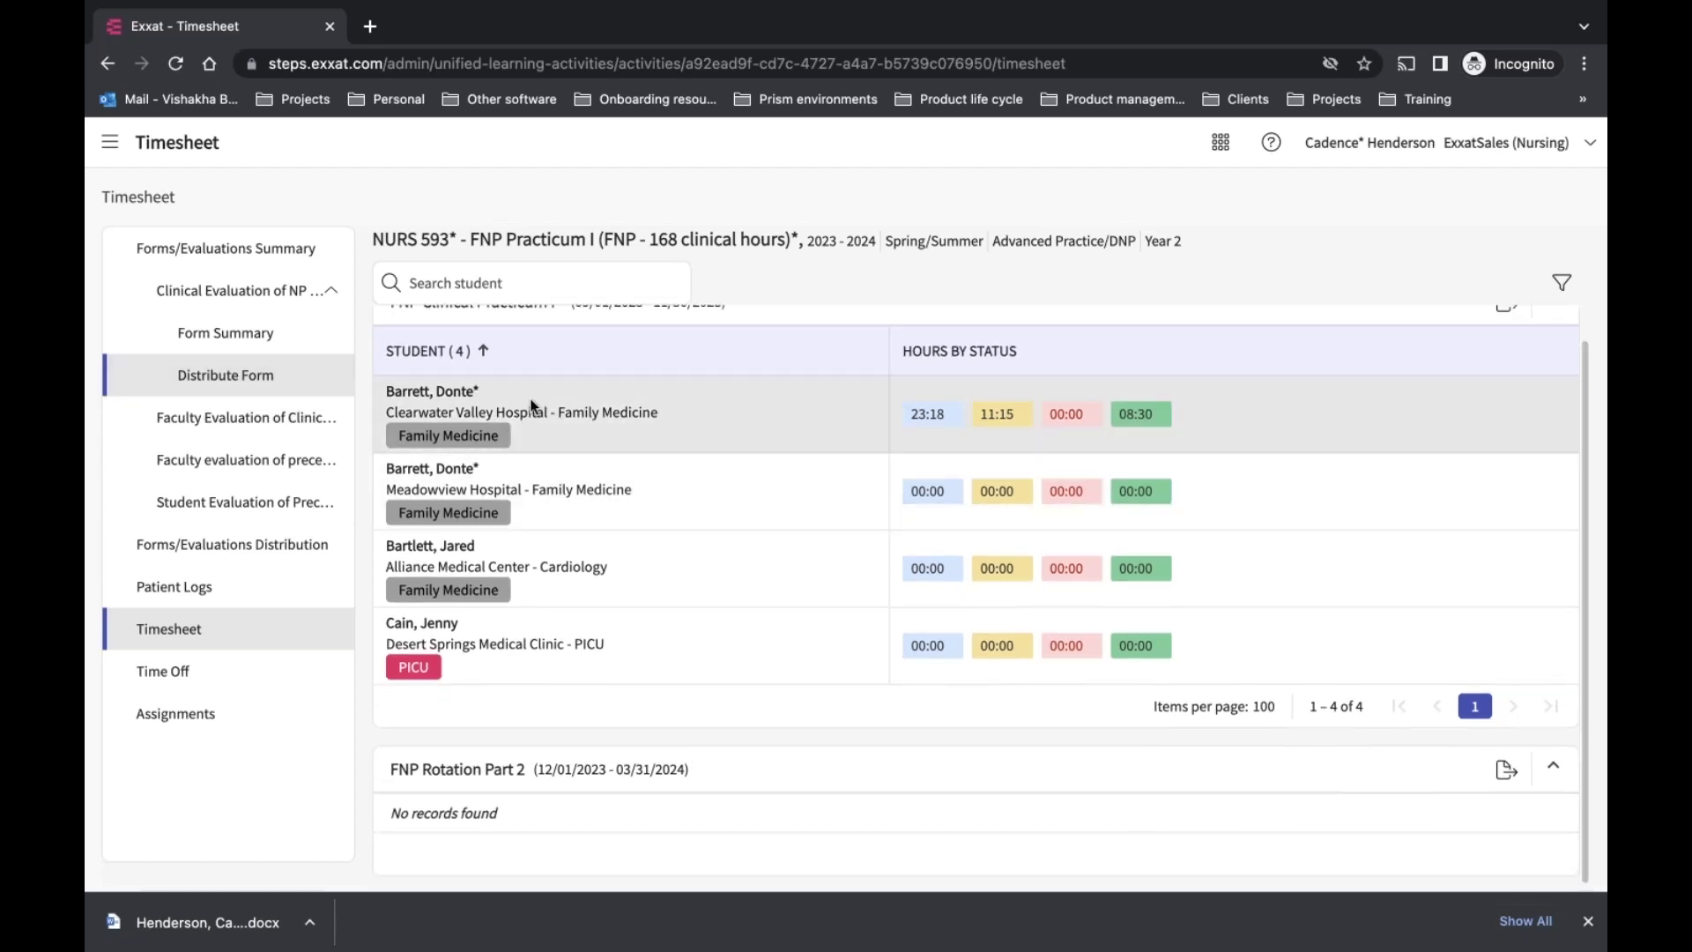
Inspect the first student's Pending Review timesheet entry at Clearwater Valley Hospital without approving or rejecting it
click(996, 419)
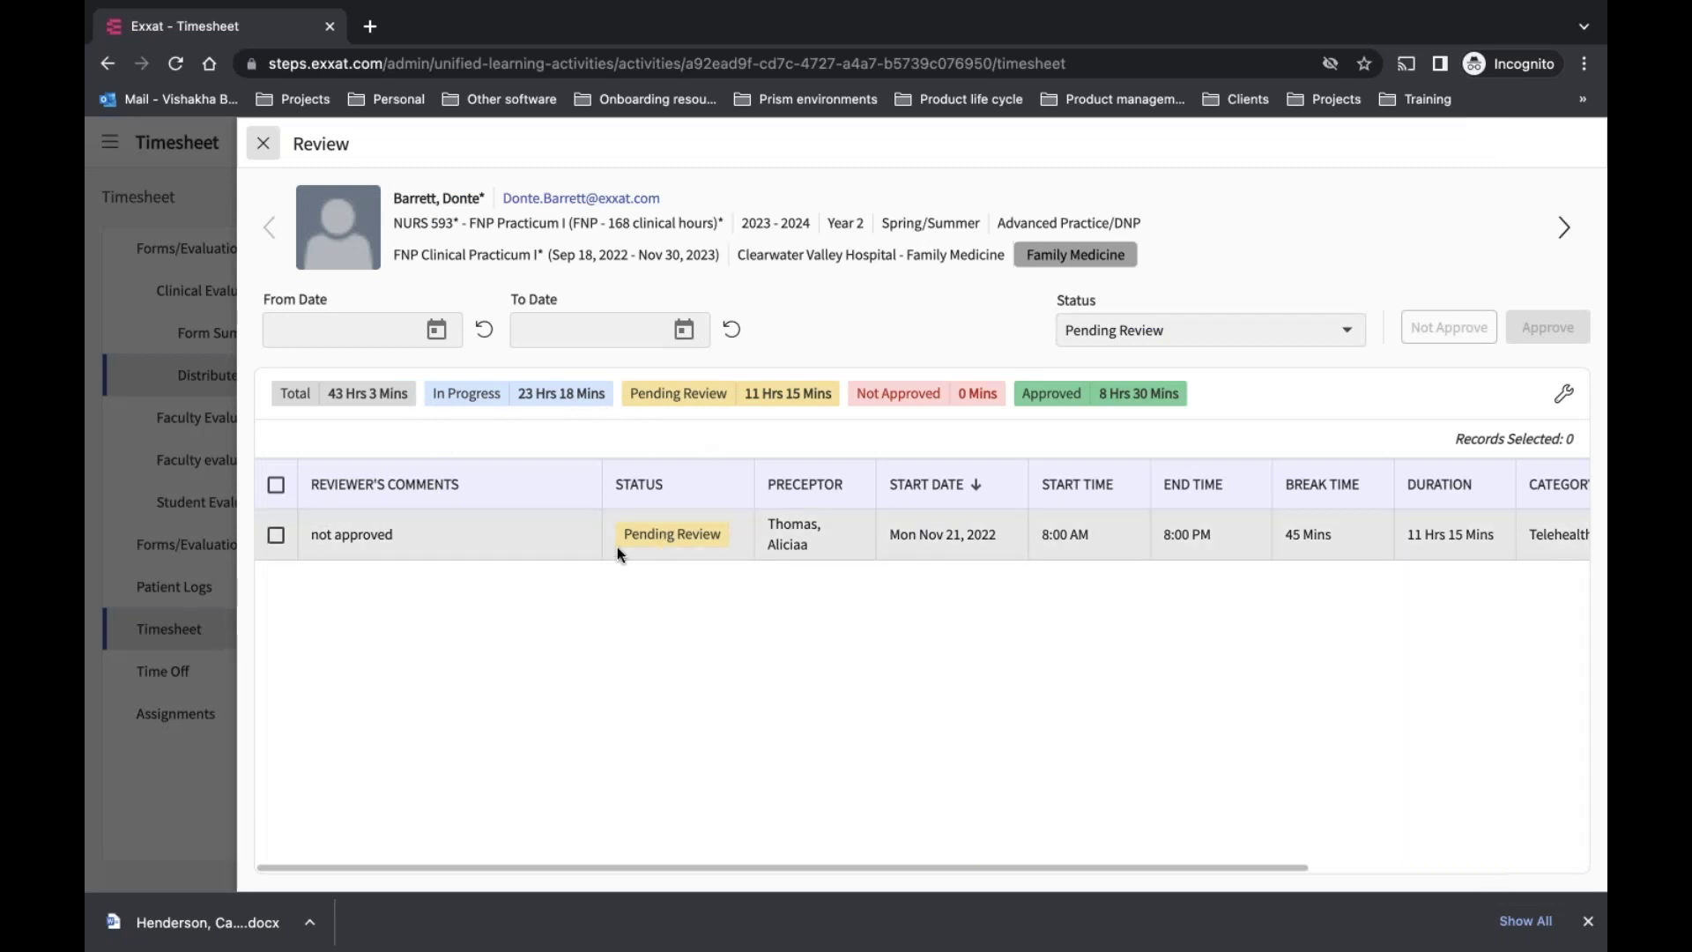
click(276, 534)
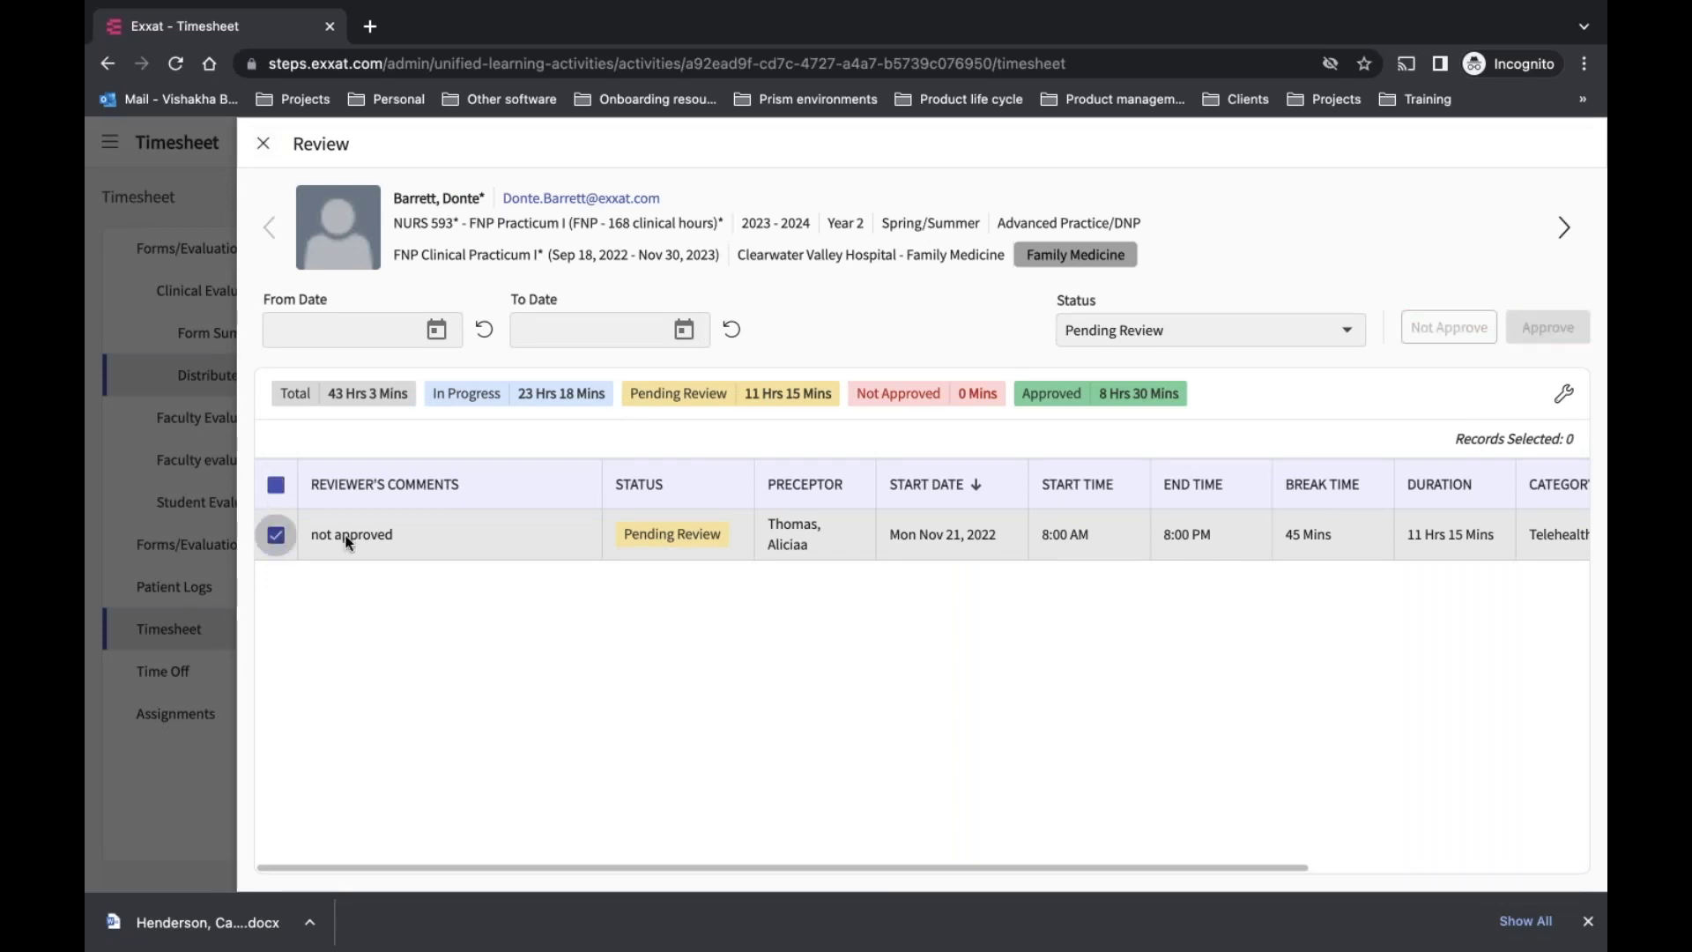
click(348, 539)
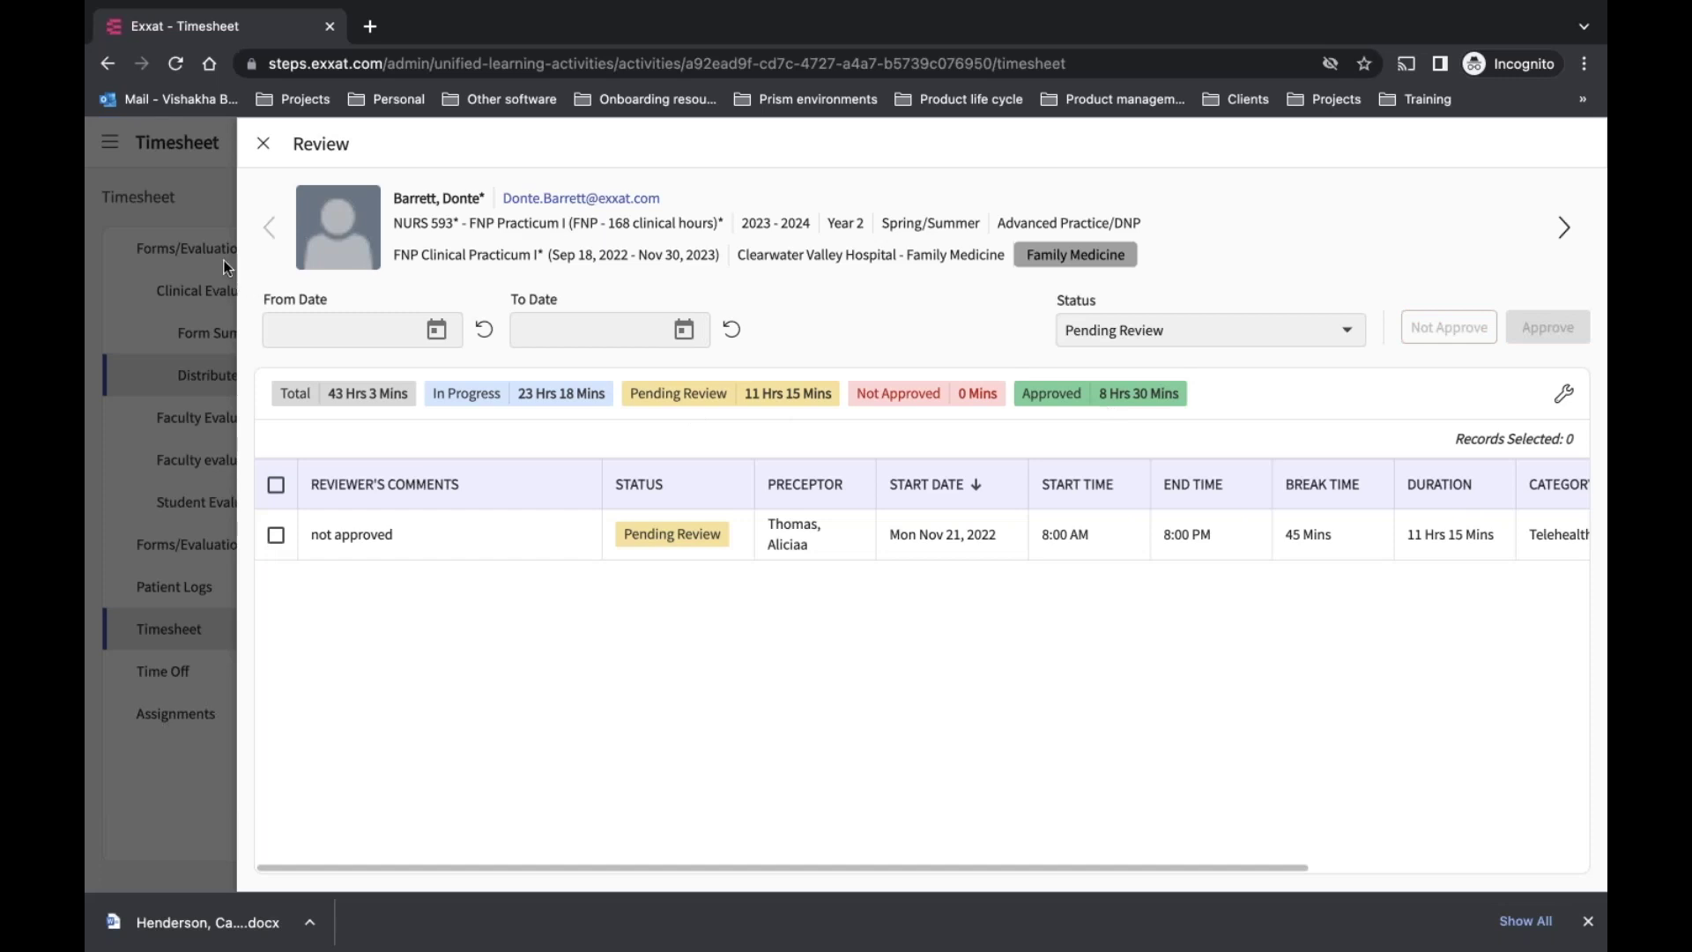
click(263, 145)
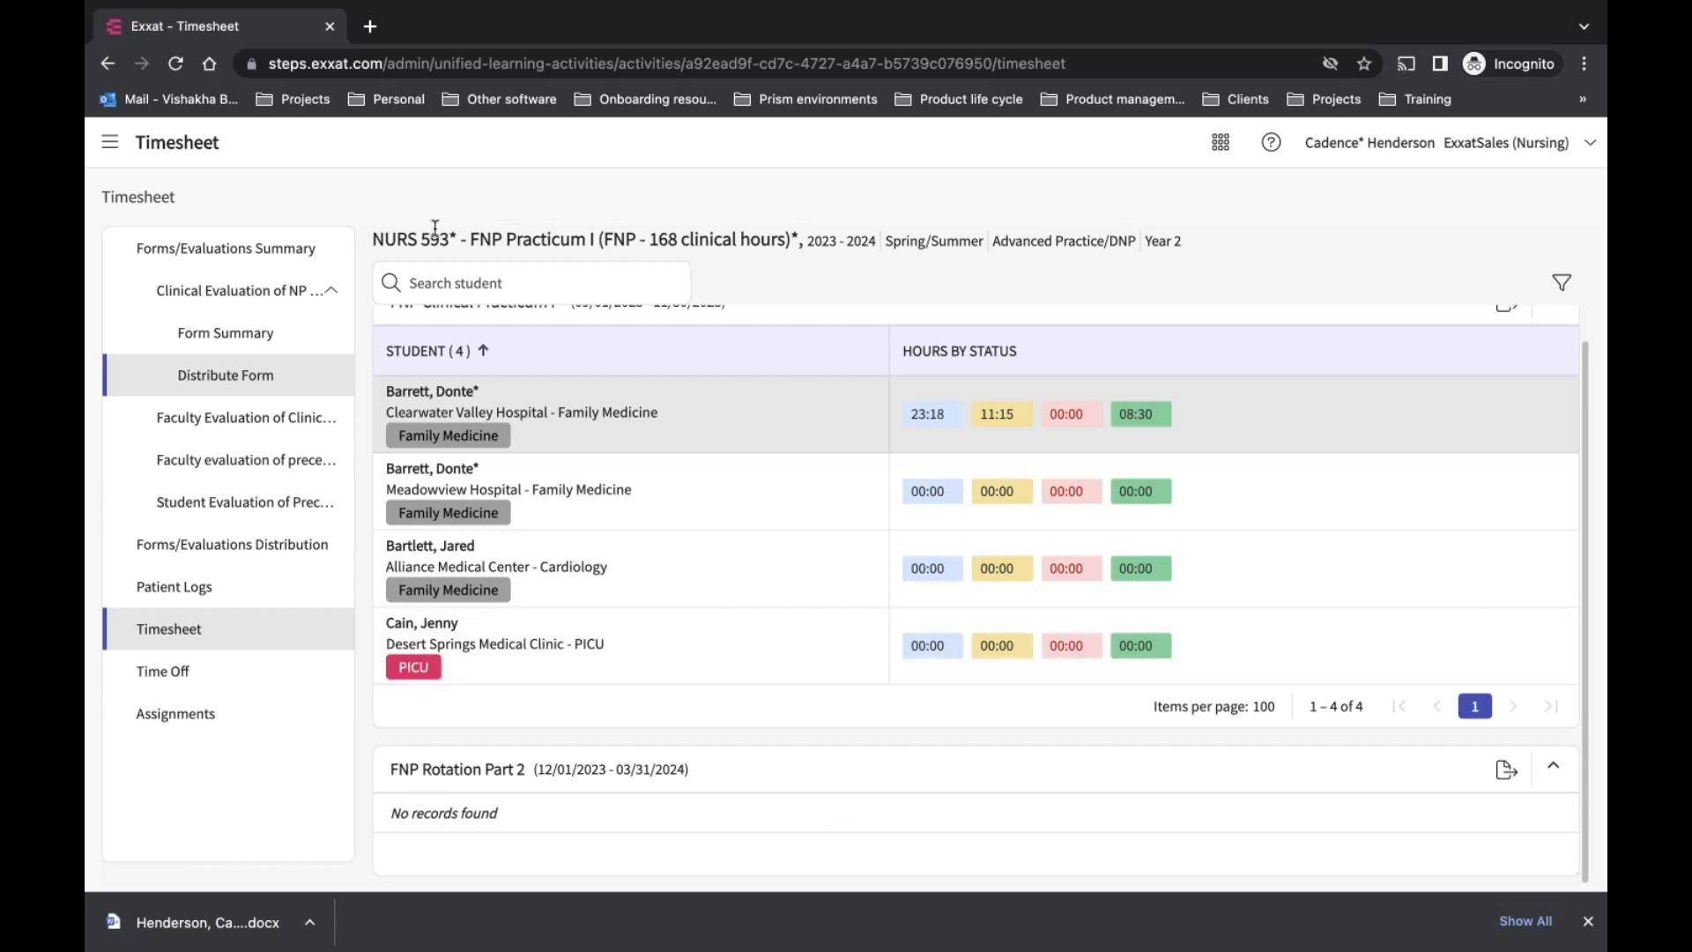
Return to the NURS 593 FNP Practicum I course and open the Forms/Evaluations Raw Data report from its learning activity reports
click(115, 150)
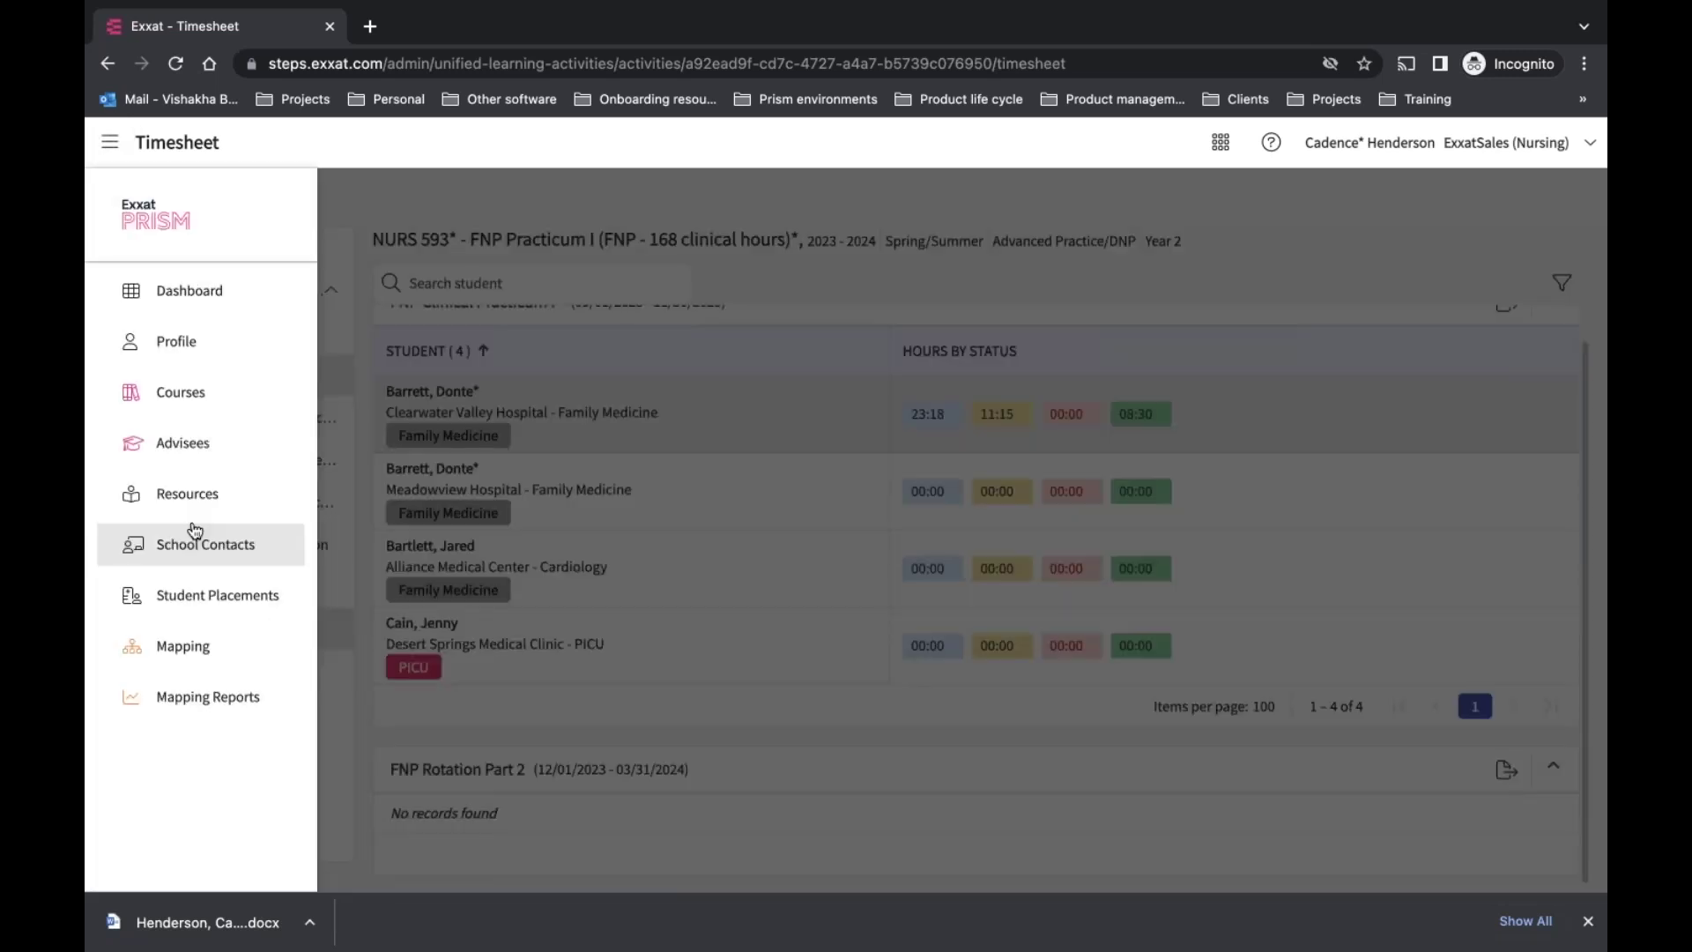
click(183, 394)
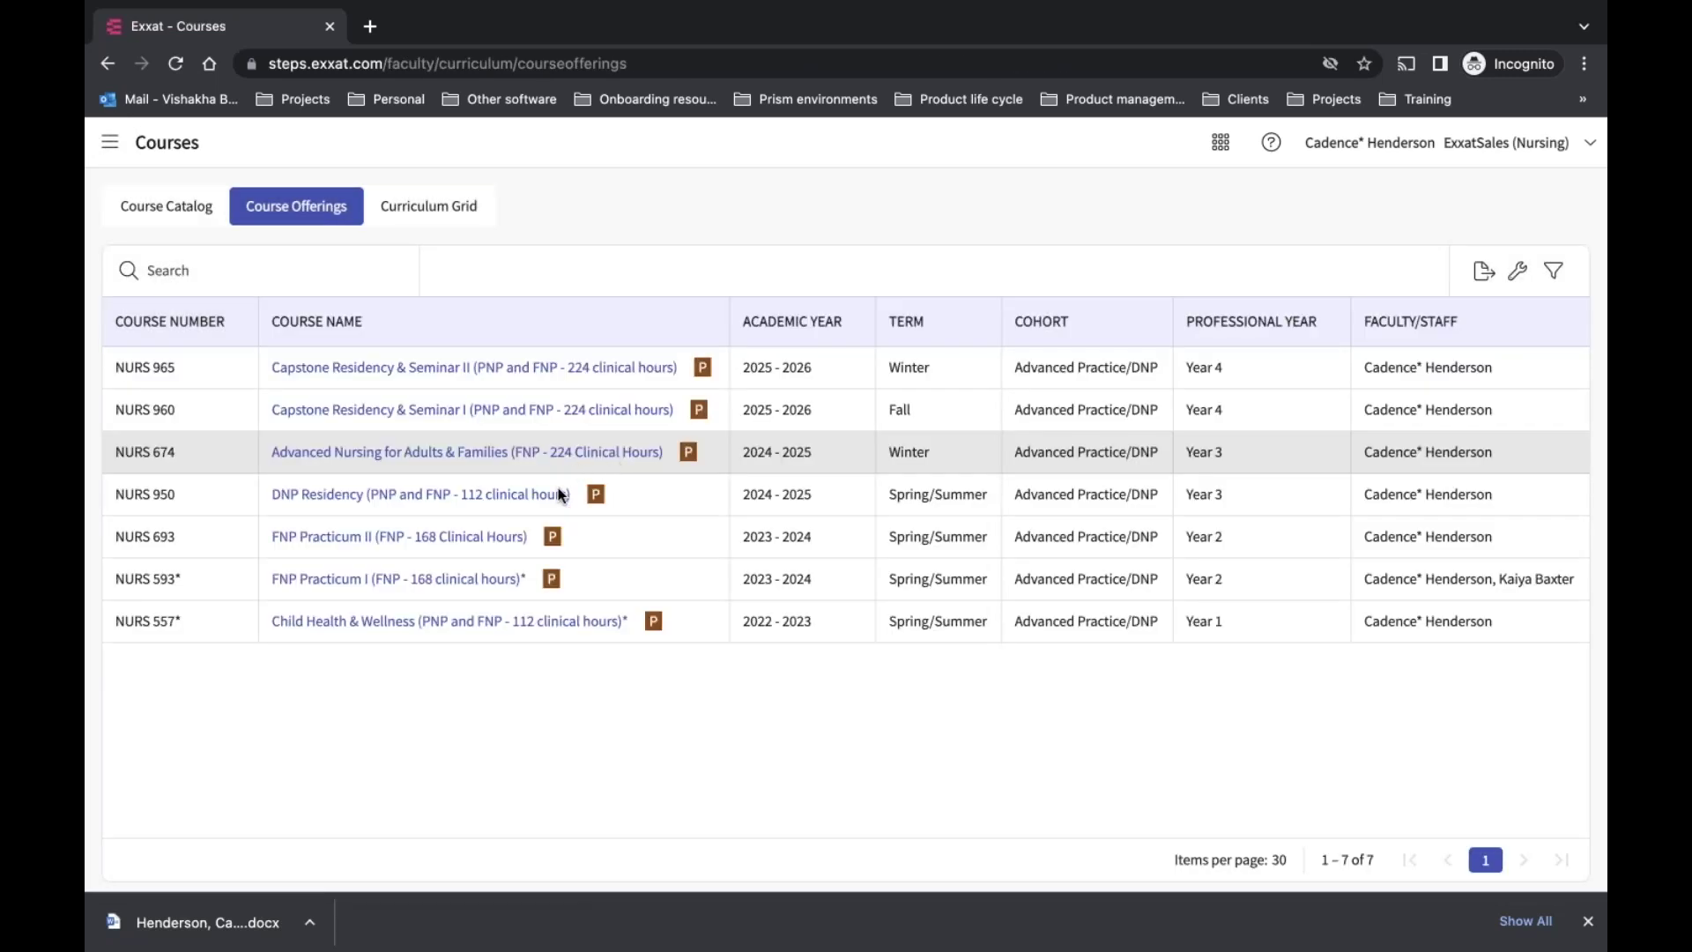
click(464, 581)
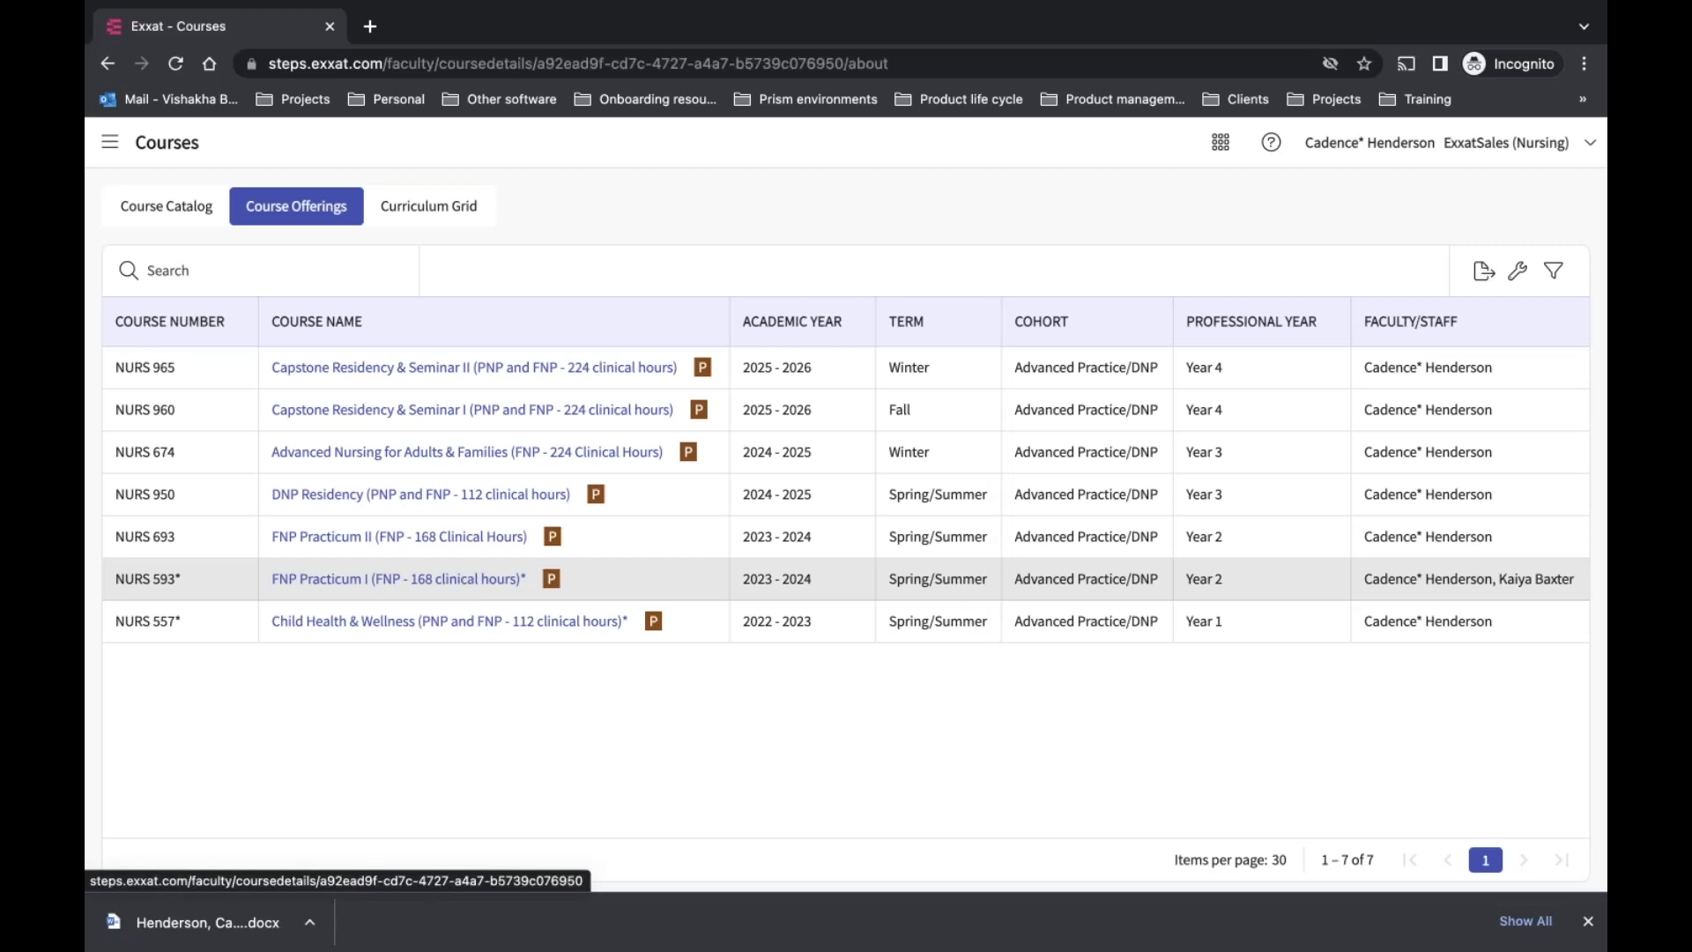
click(220, 665)
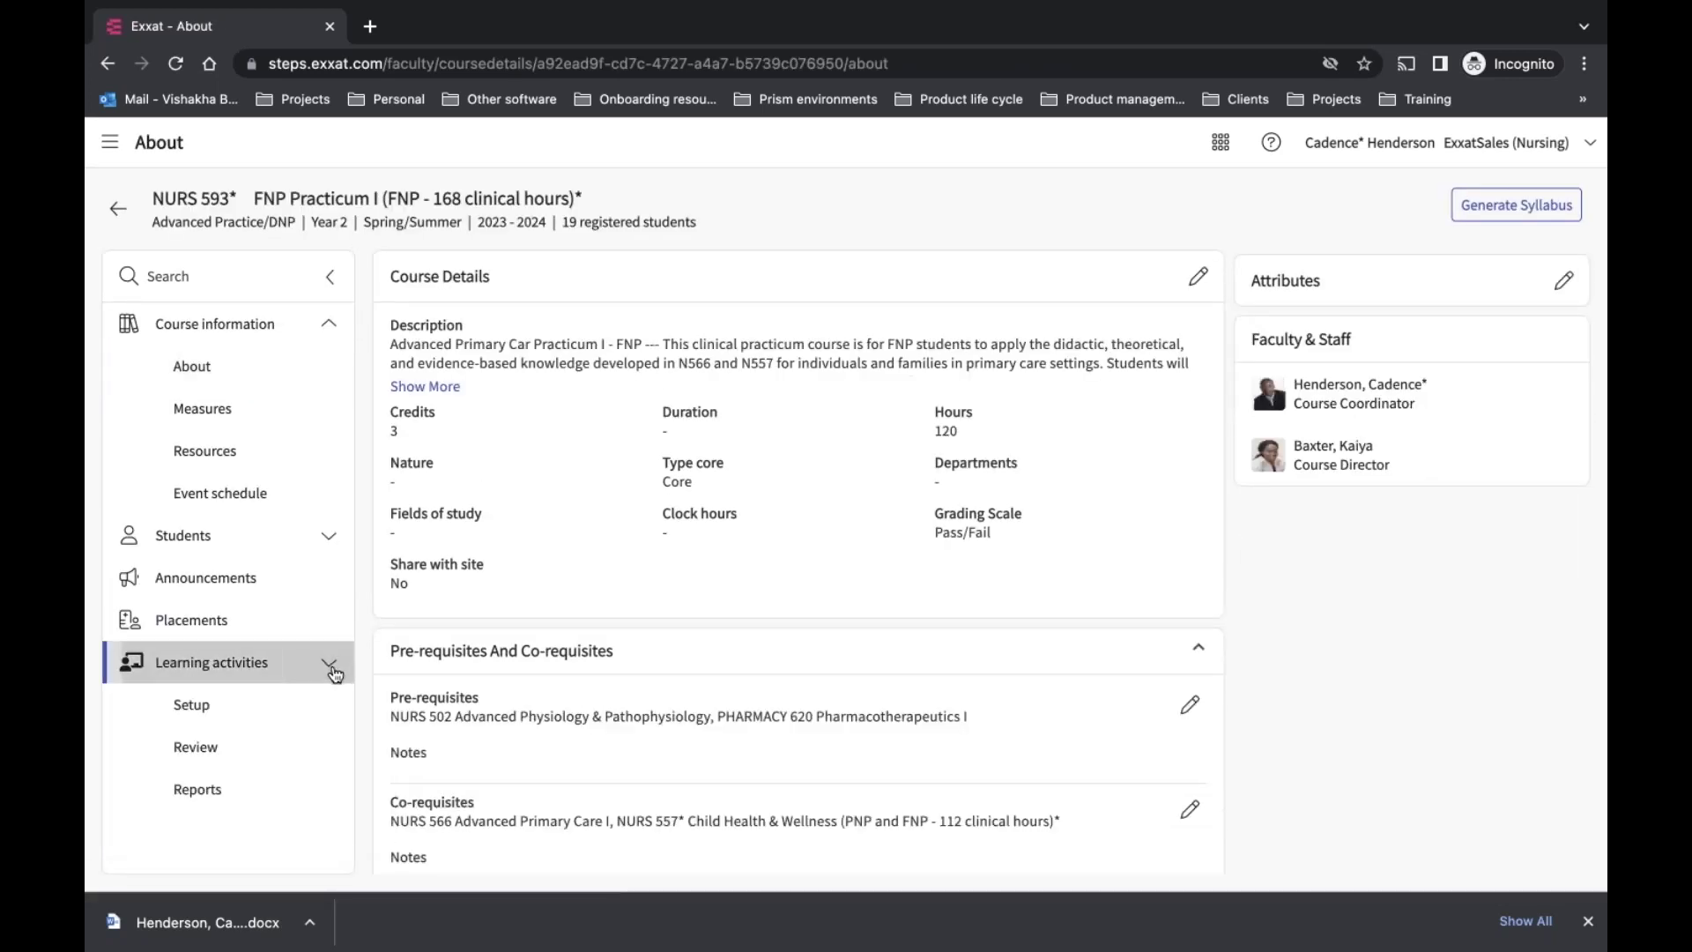
click(221, 795)
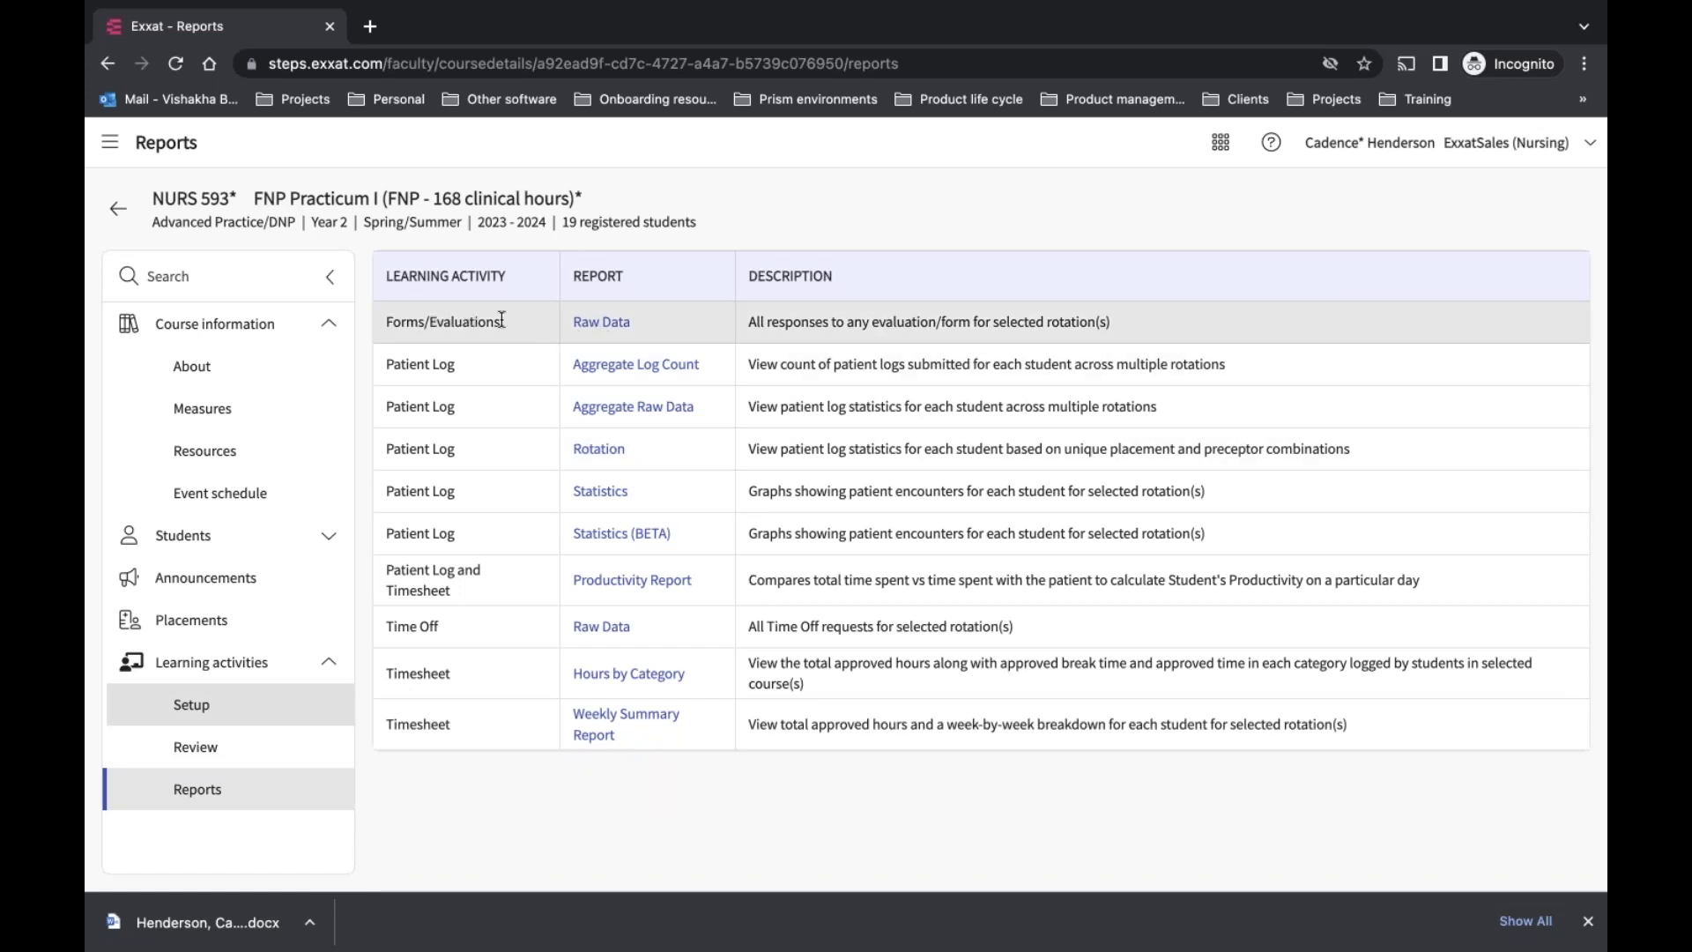
click(612, 328)
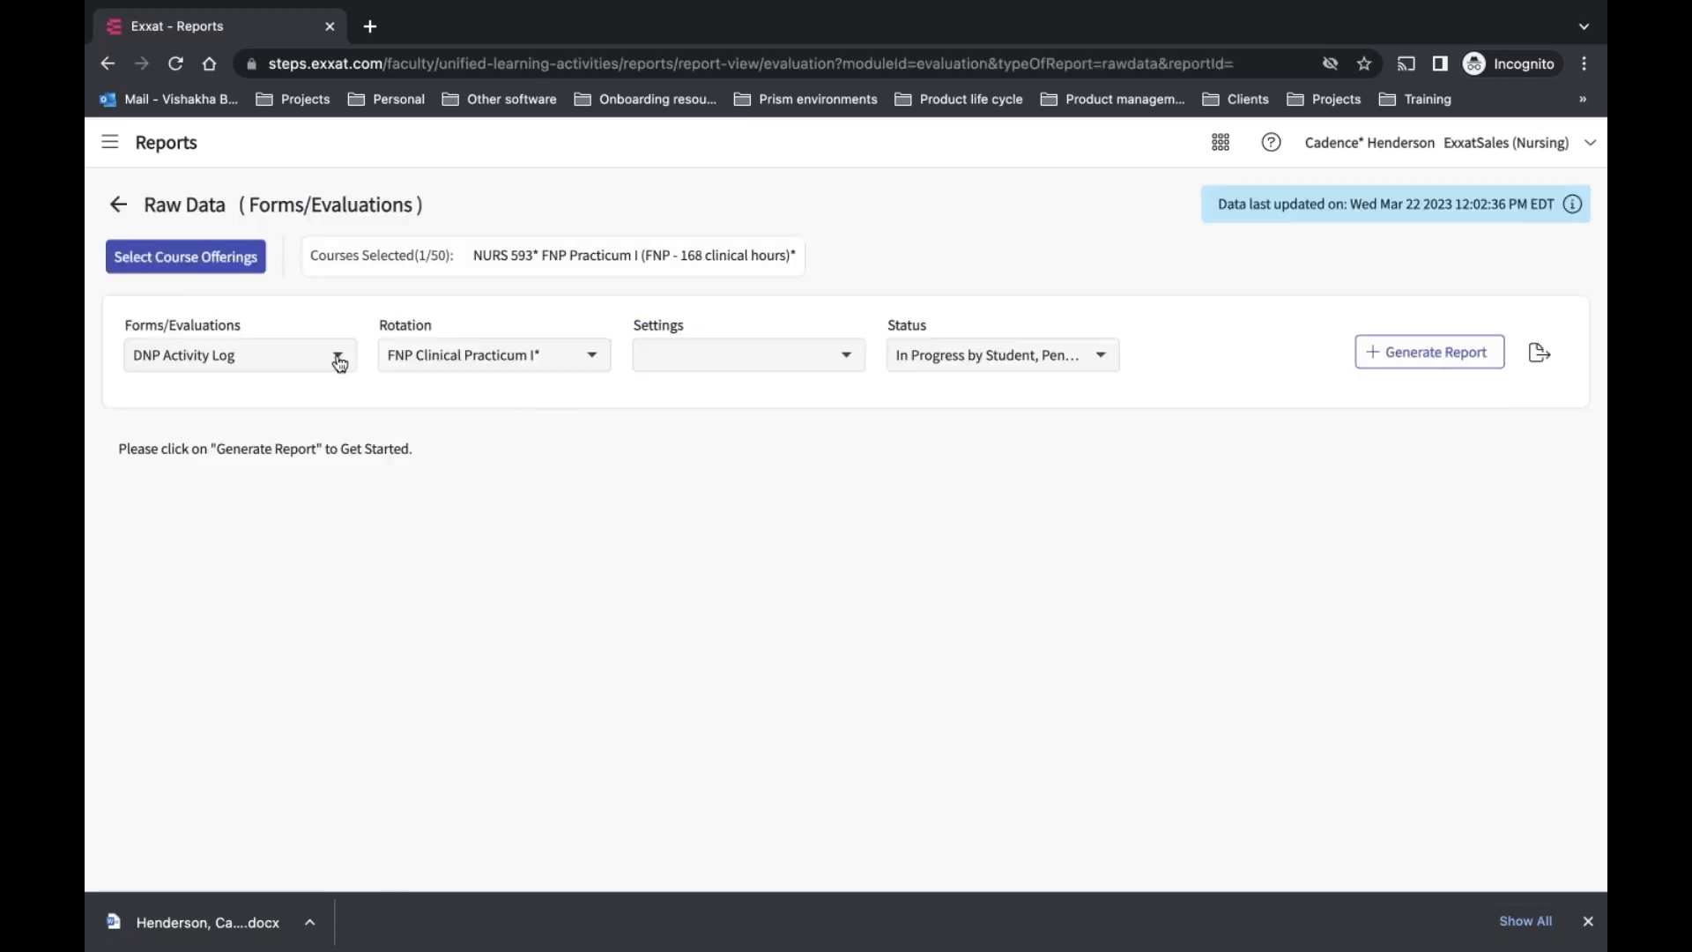
Select all the listed course offerings for the Raw Data report and apply the selection
click(245, 269)
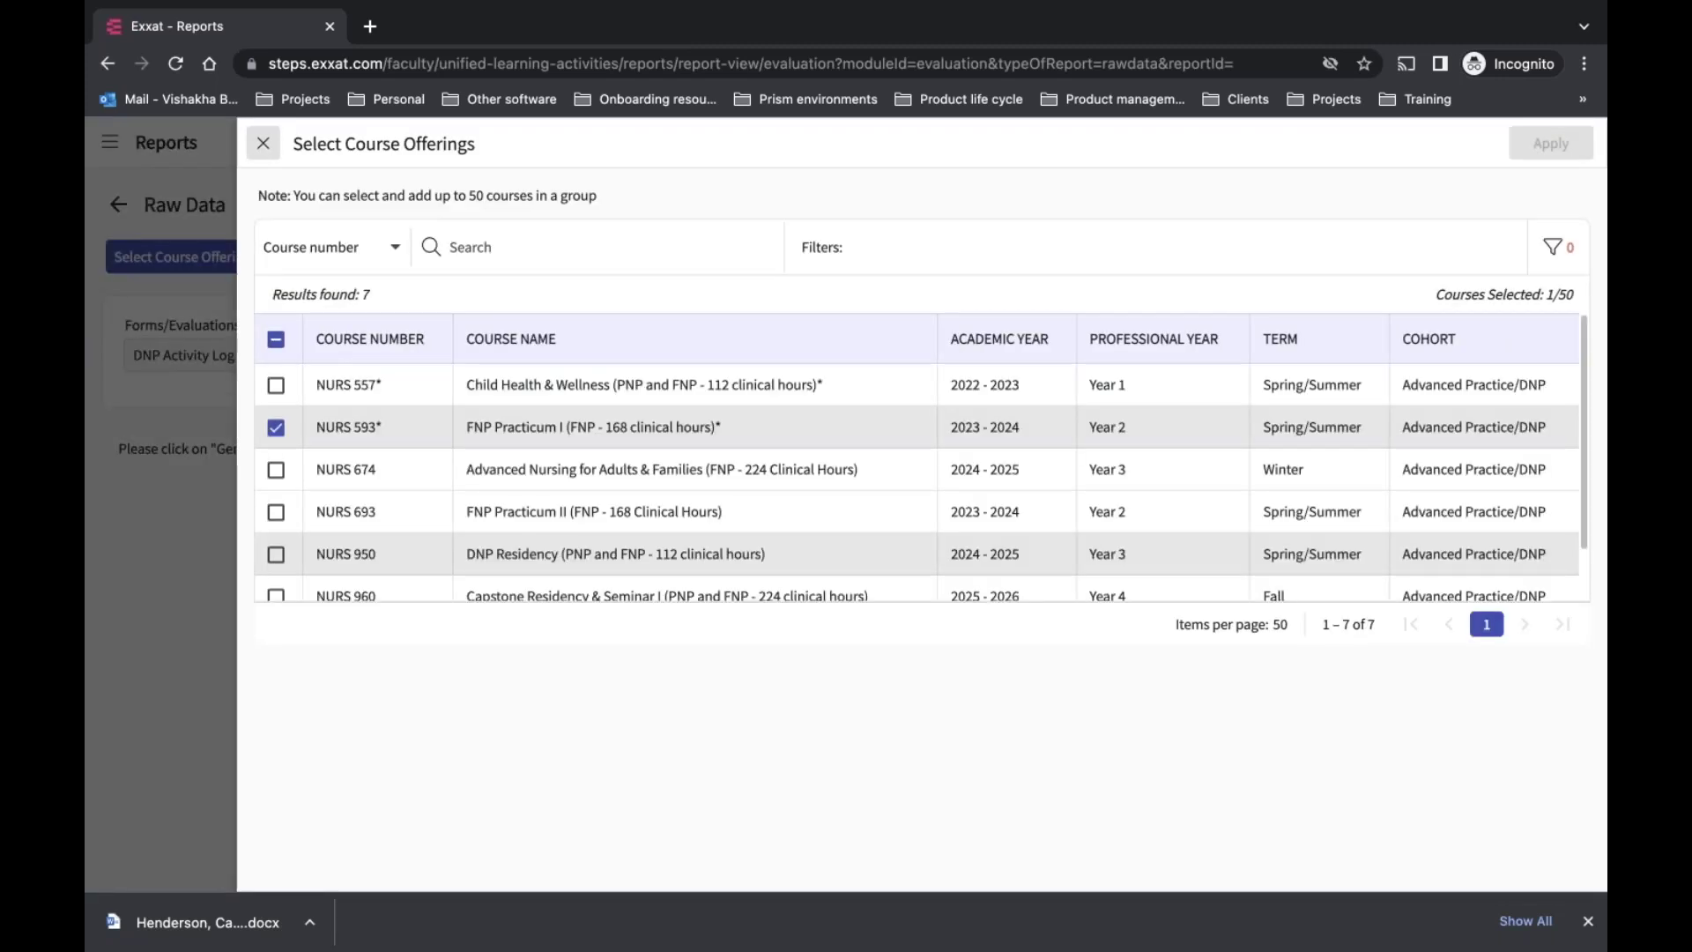
click(277, 346)
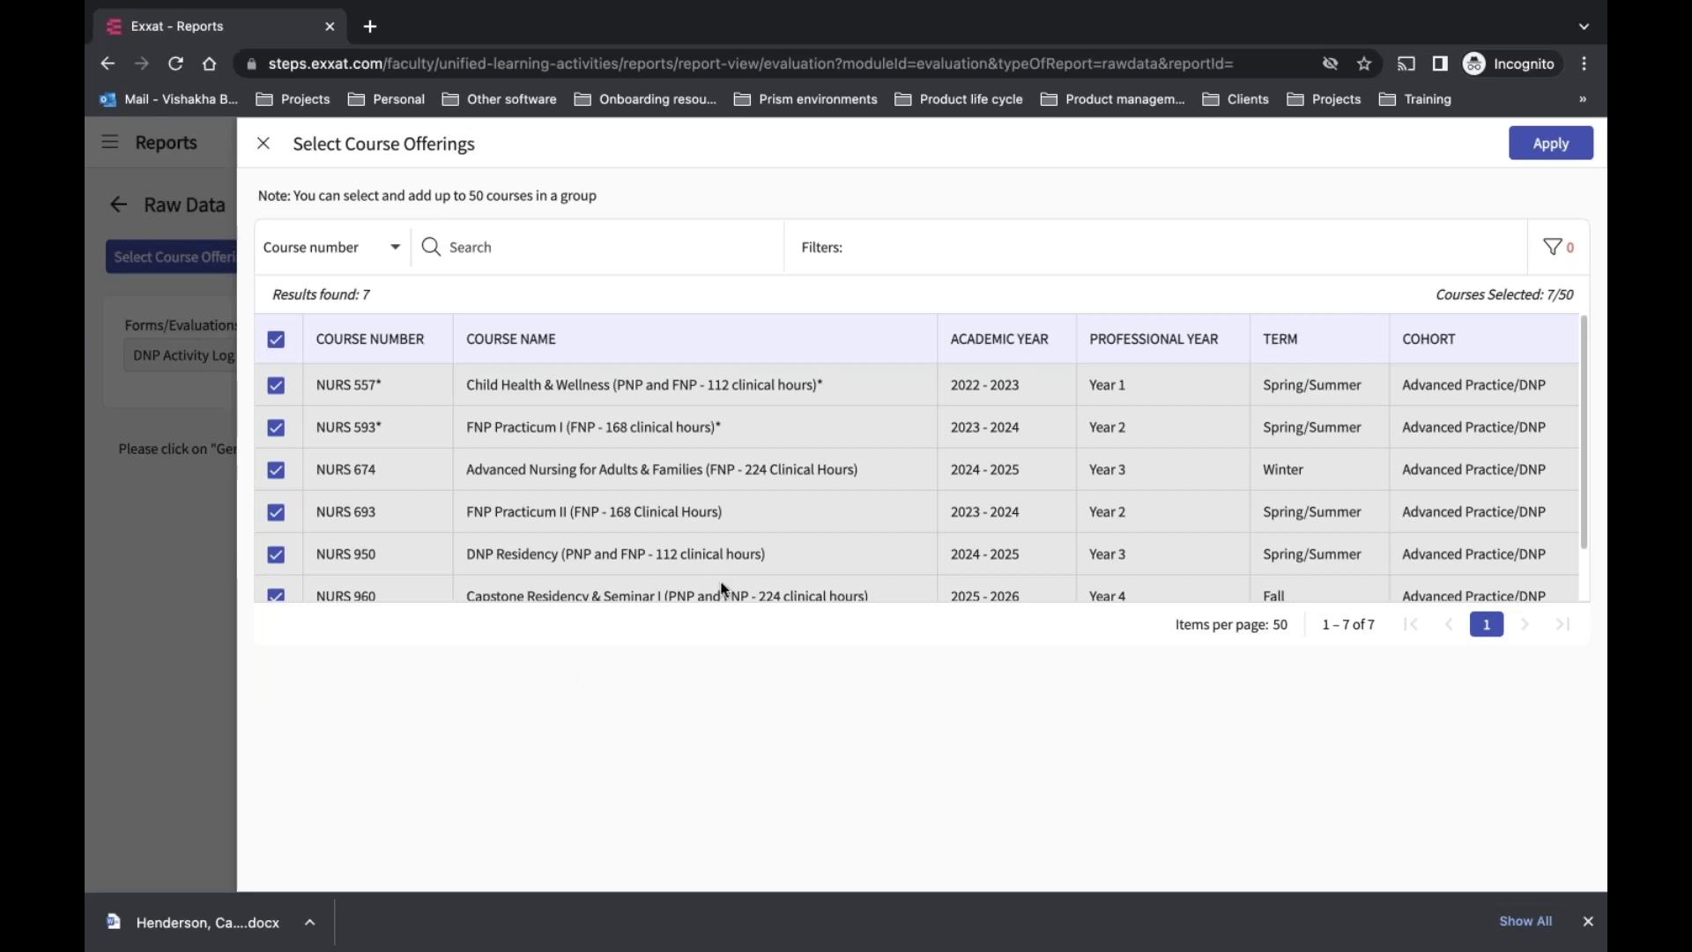
click(1551, 143)
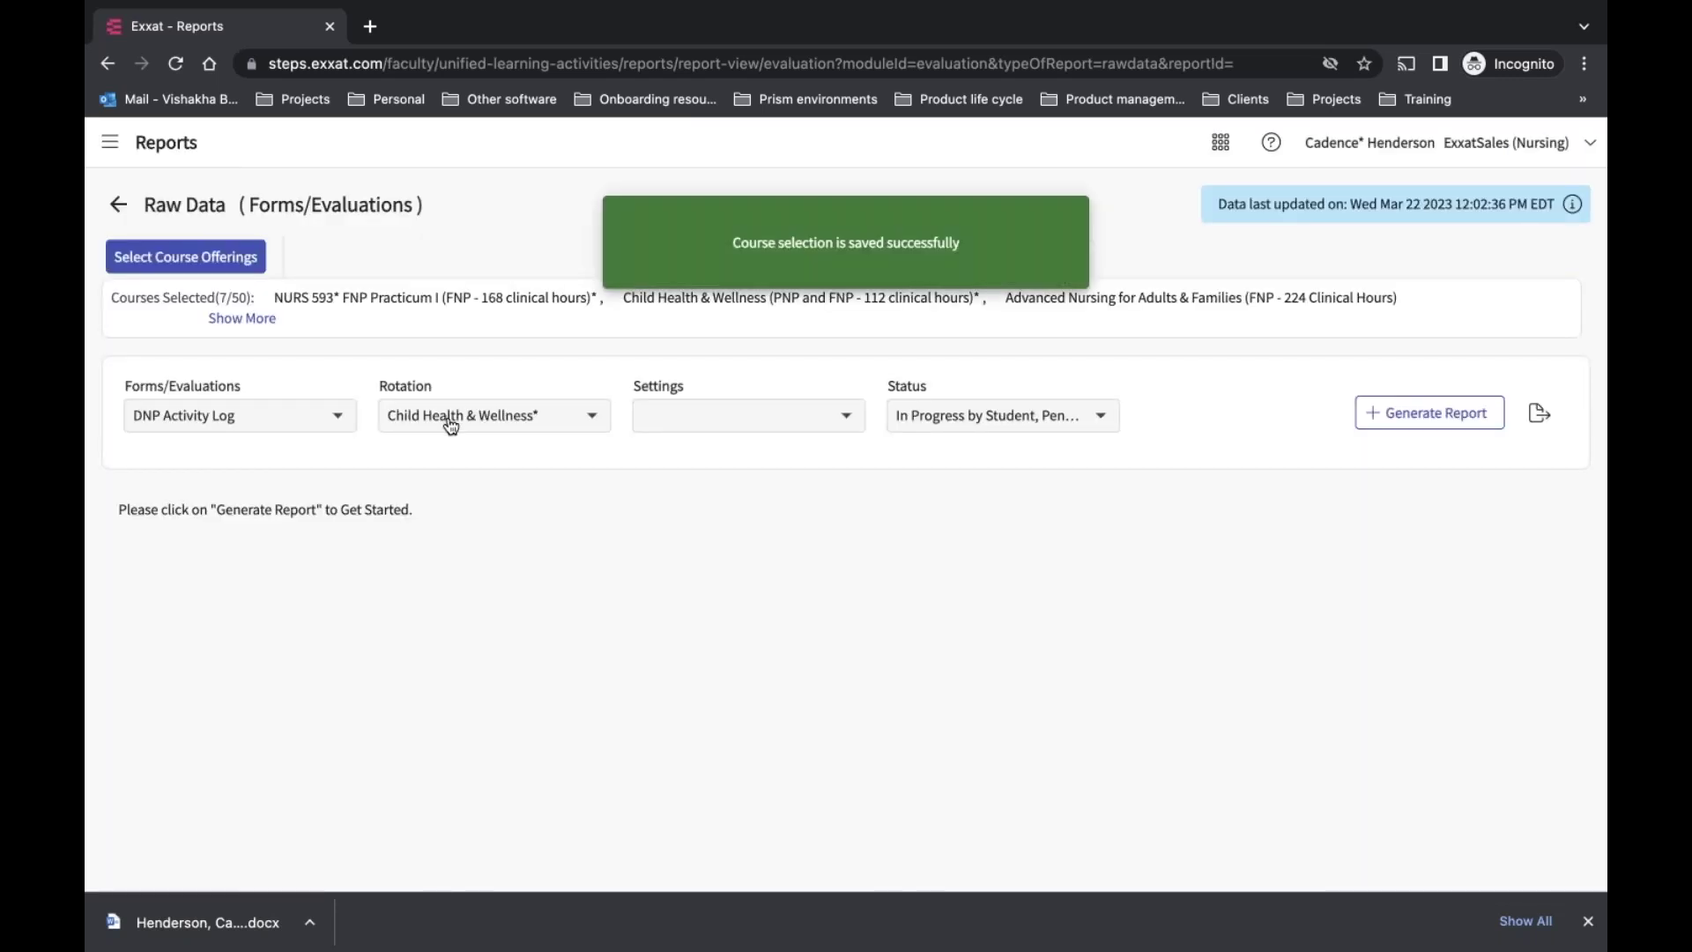
Include all rotations and all settings in the Raw Data report filters
click(446, 420)
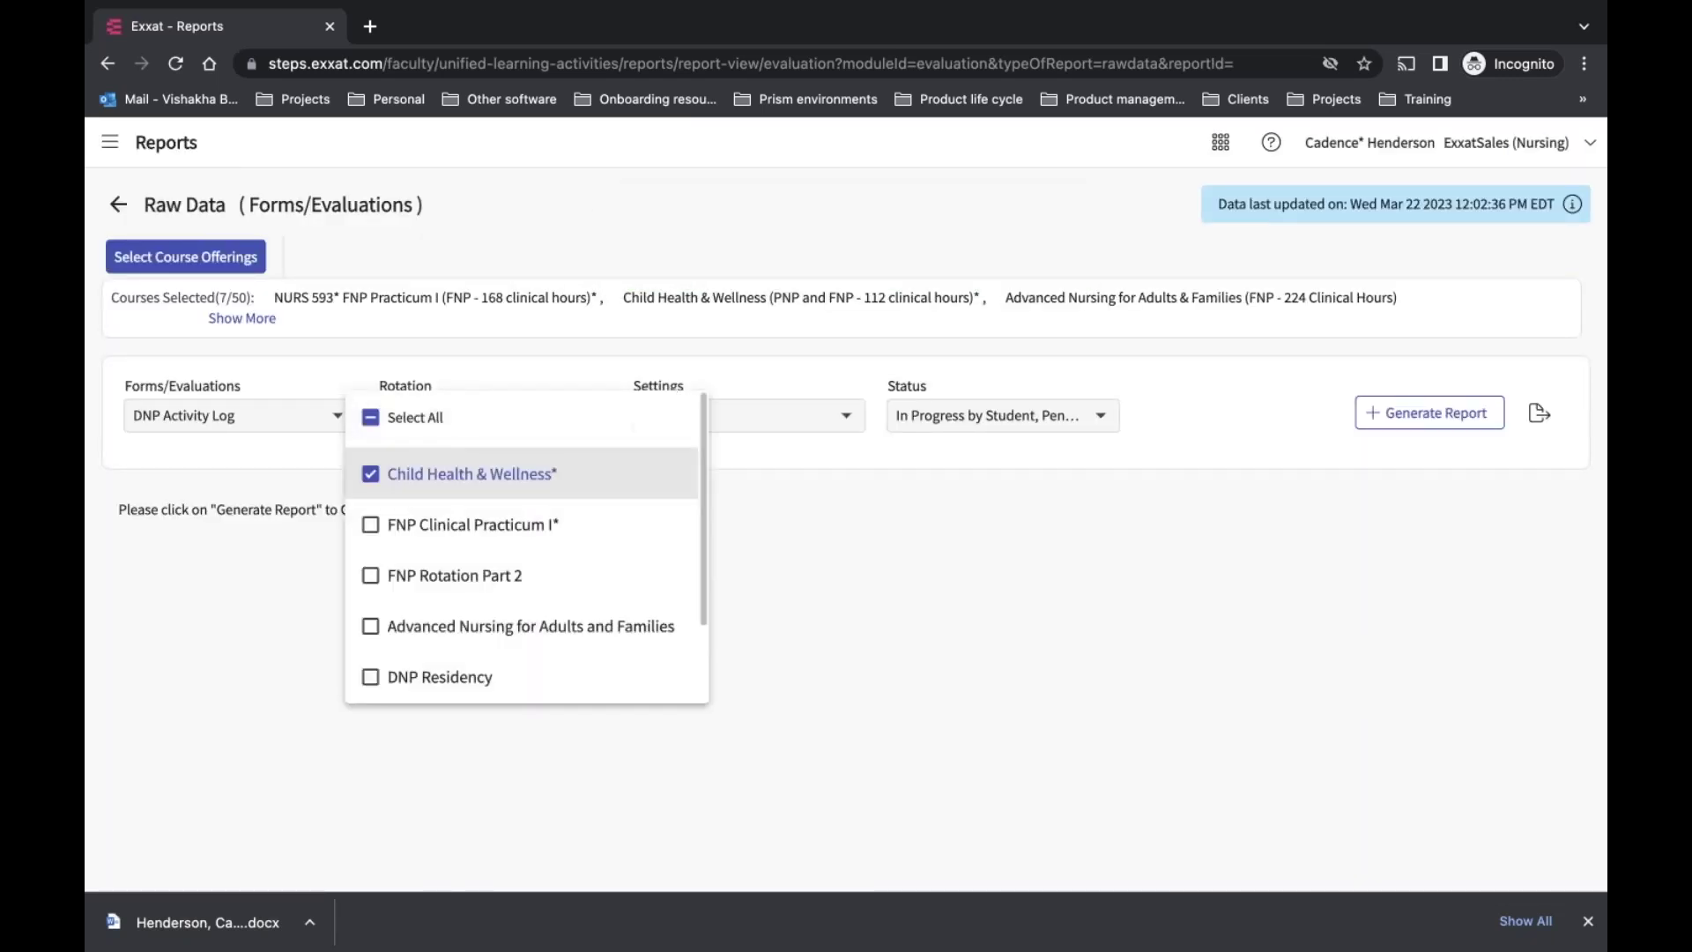
click(372, 418)
click(547, 366)
click(765, 422)
click(668, 418)
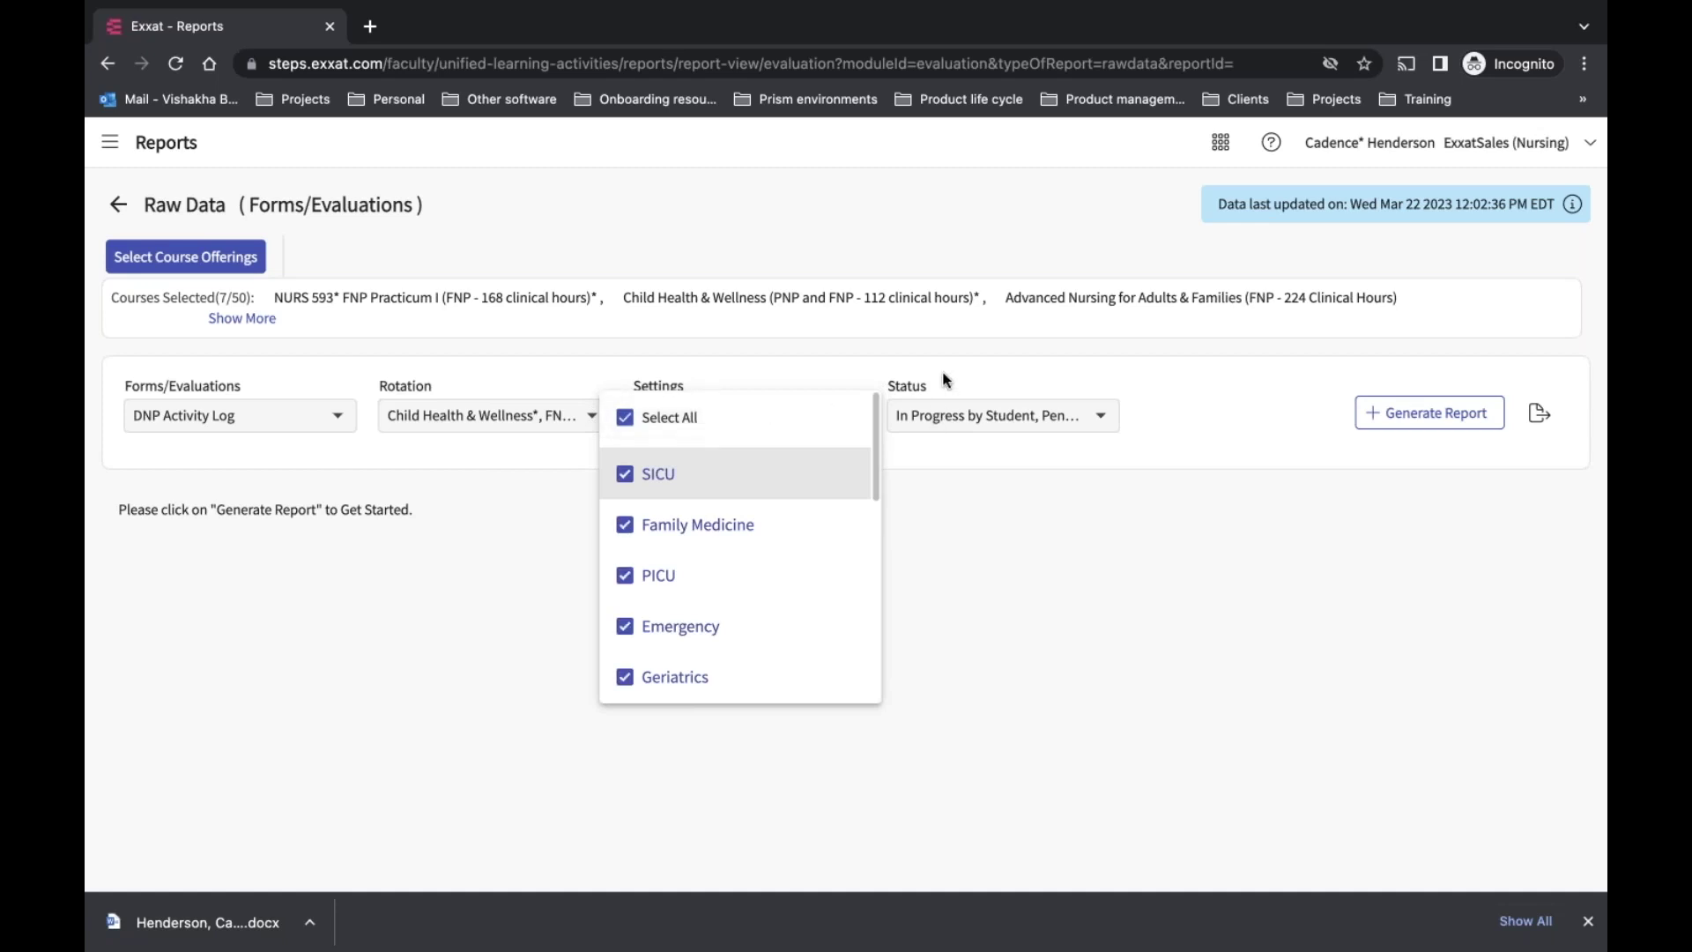
Include all statuses in the Raw Data report's Status filter, adding Get Started
click(981, 414)
click(984, 418)
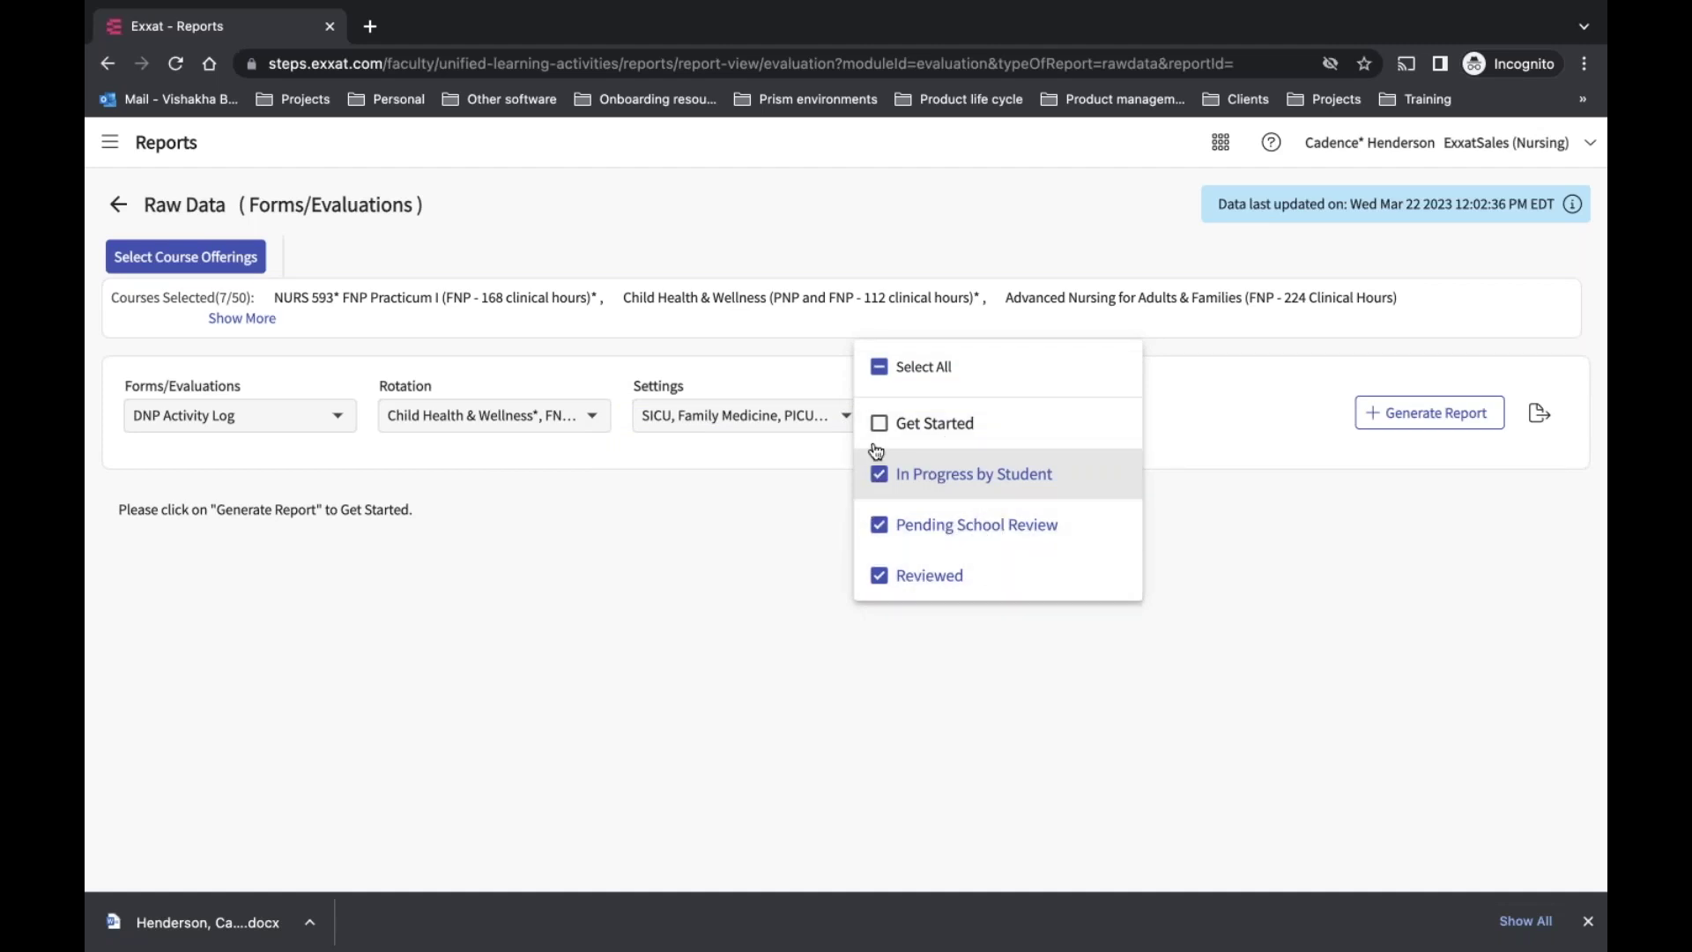
click(880, 366)
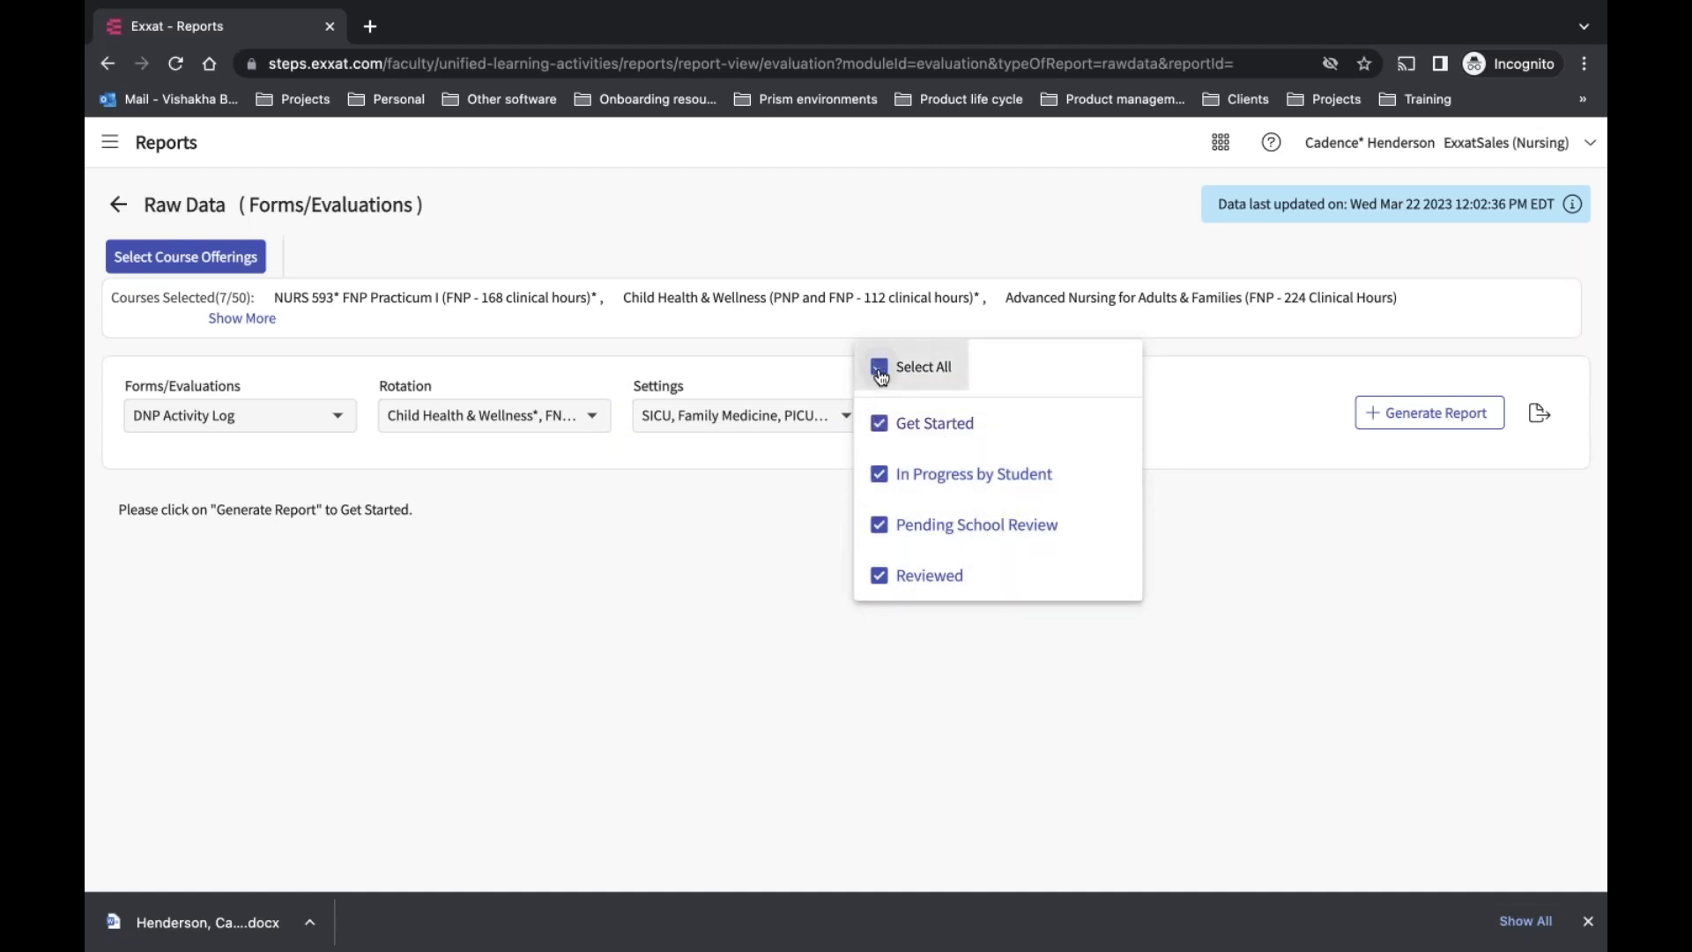
click(1241, 423)
Generate the Raw Data report for the Student Evaluation of Preceptor form, and return to the course's report list
click(243, 424)
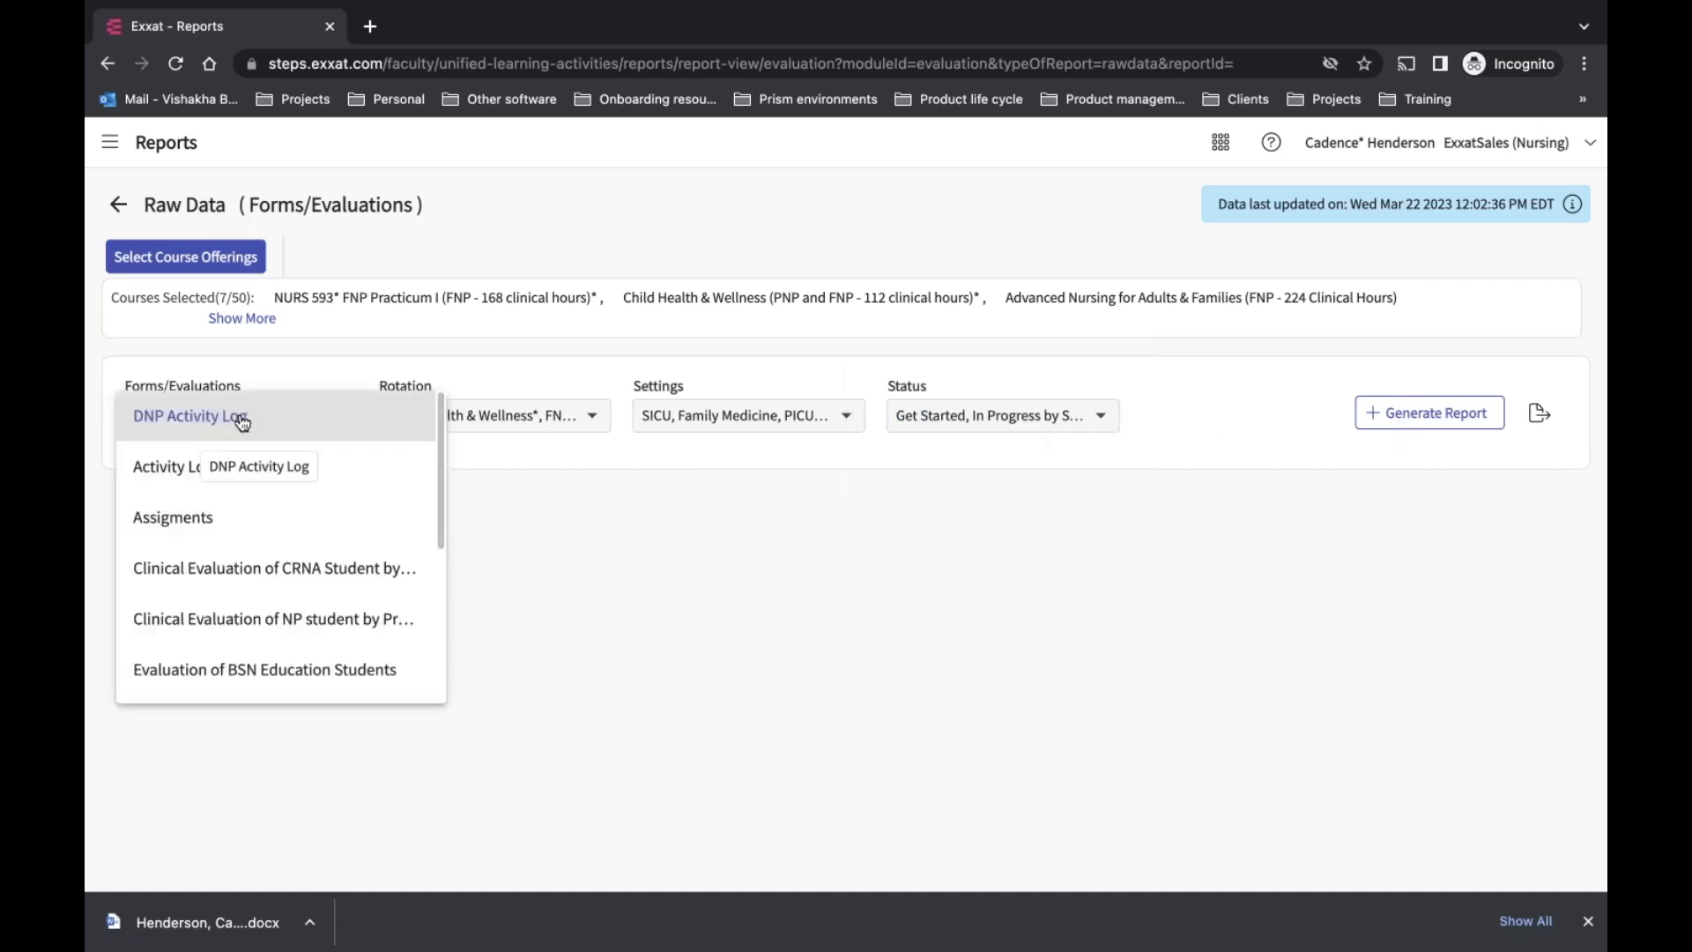
drag(437, 535, 422, 633)
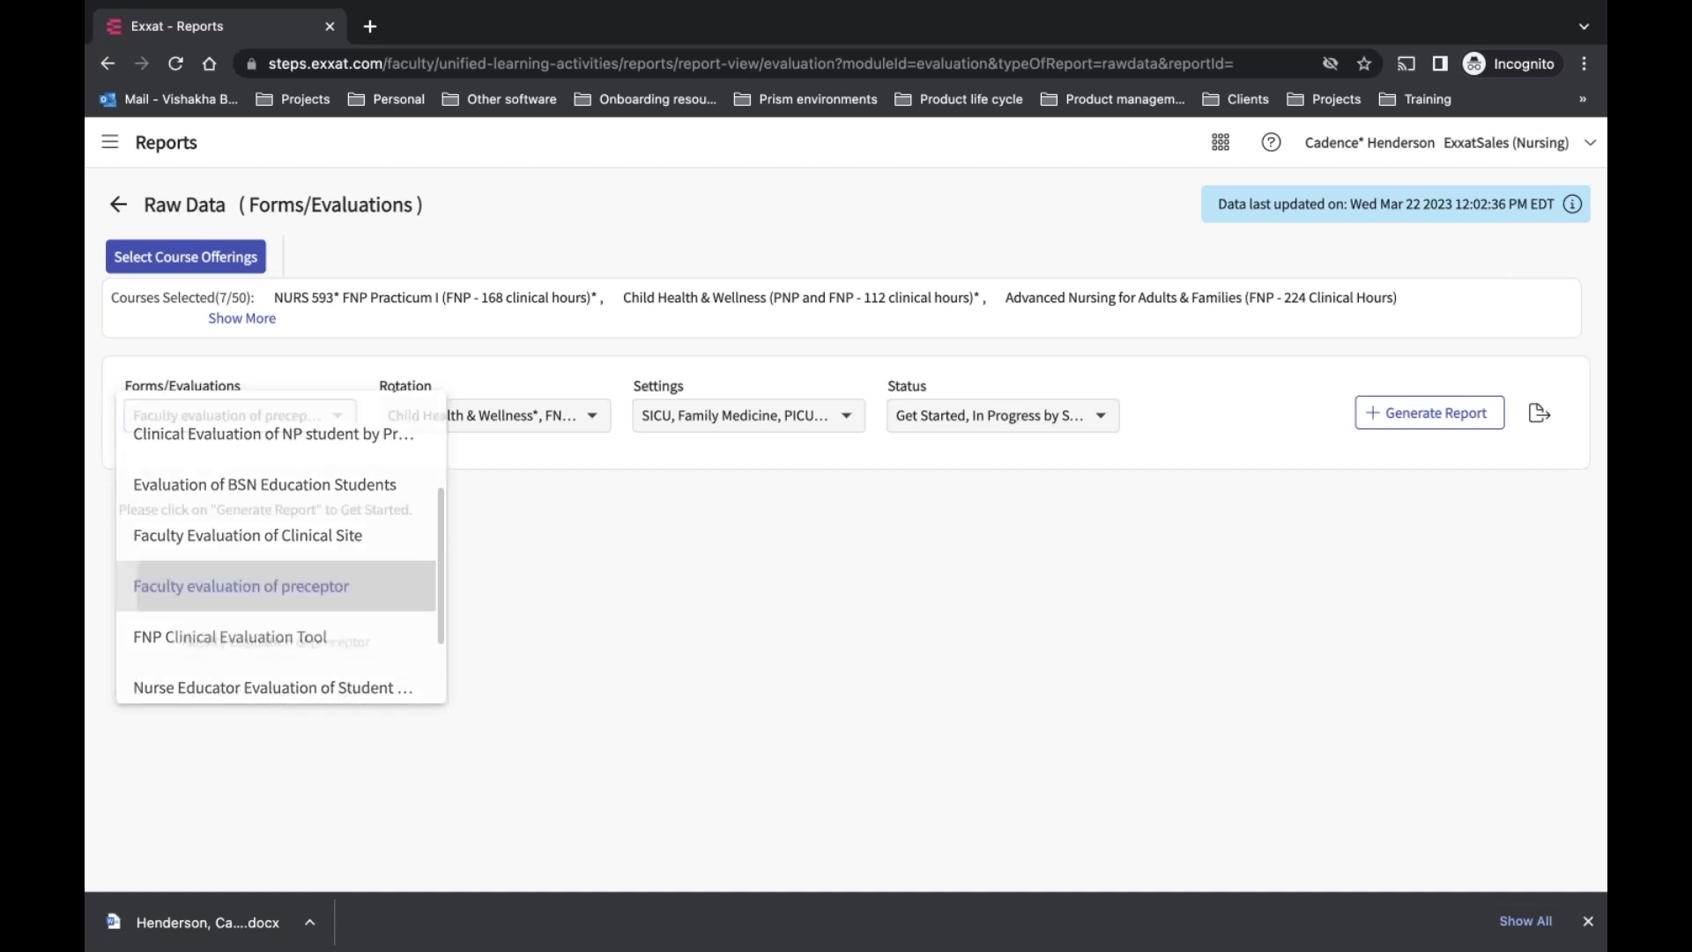
click(338, 591)
click(339, 418)
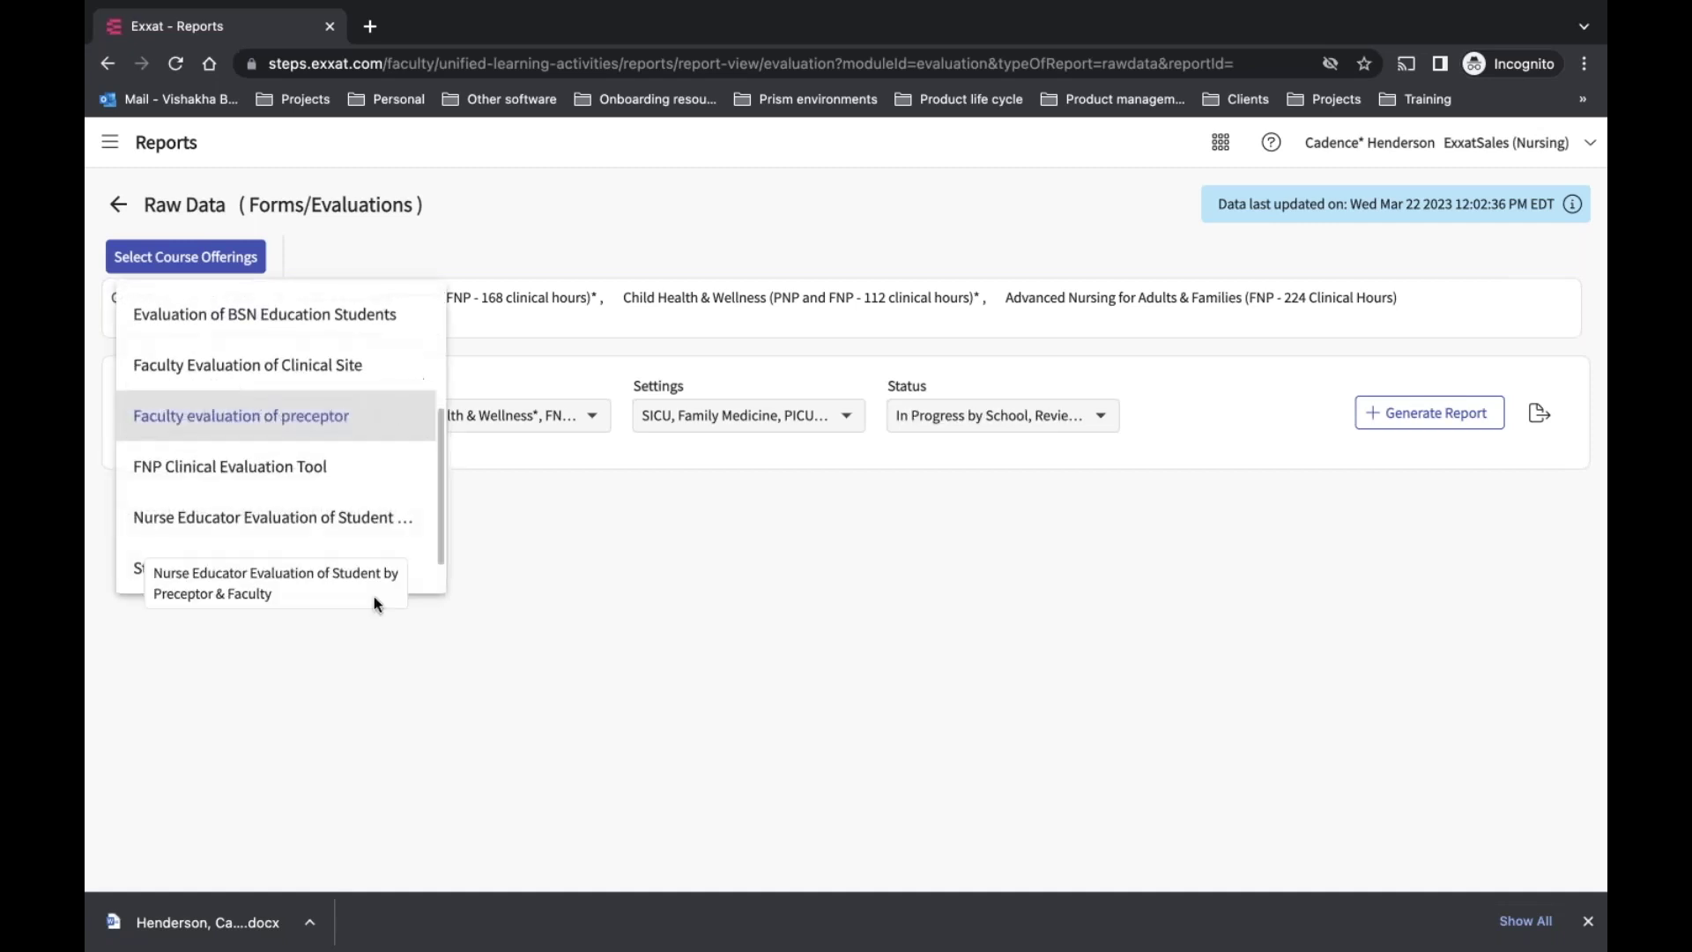
scroll(441, 517, down, 1)
click(414, 571)
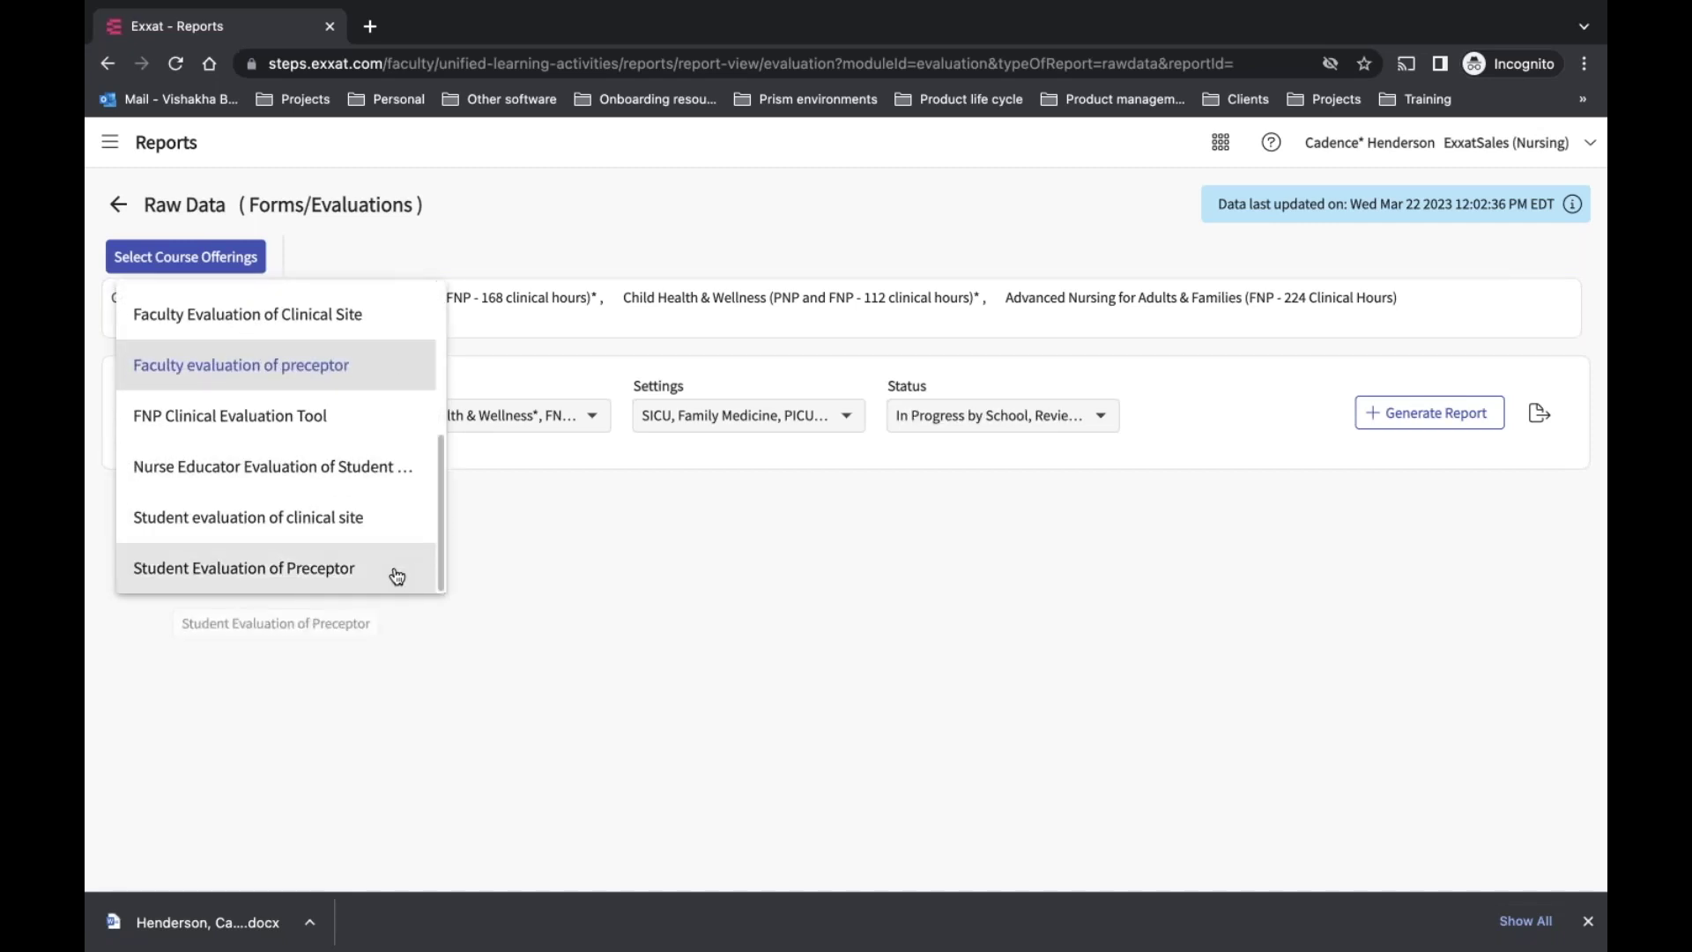
click(1428, 414)
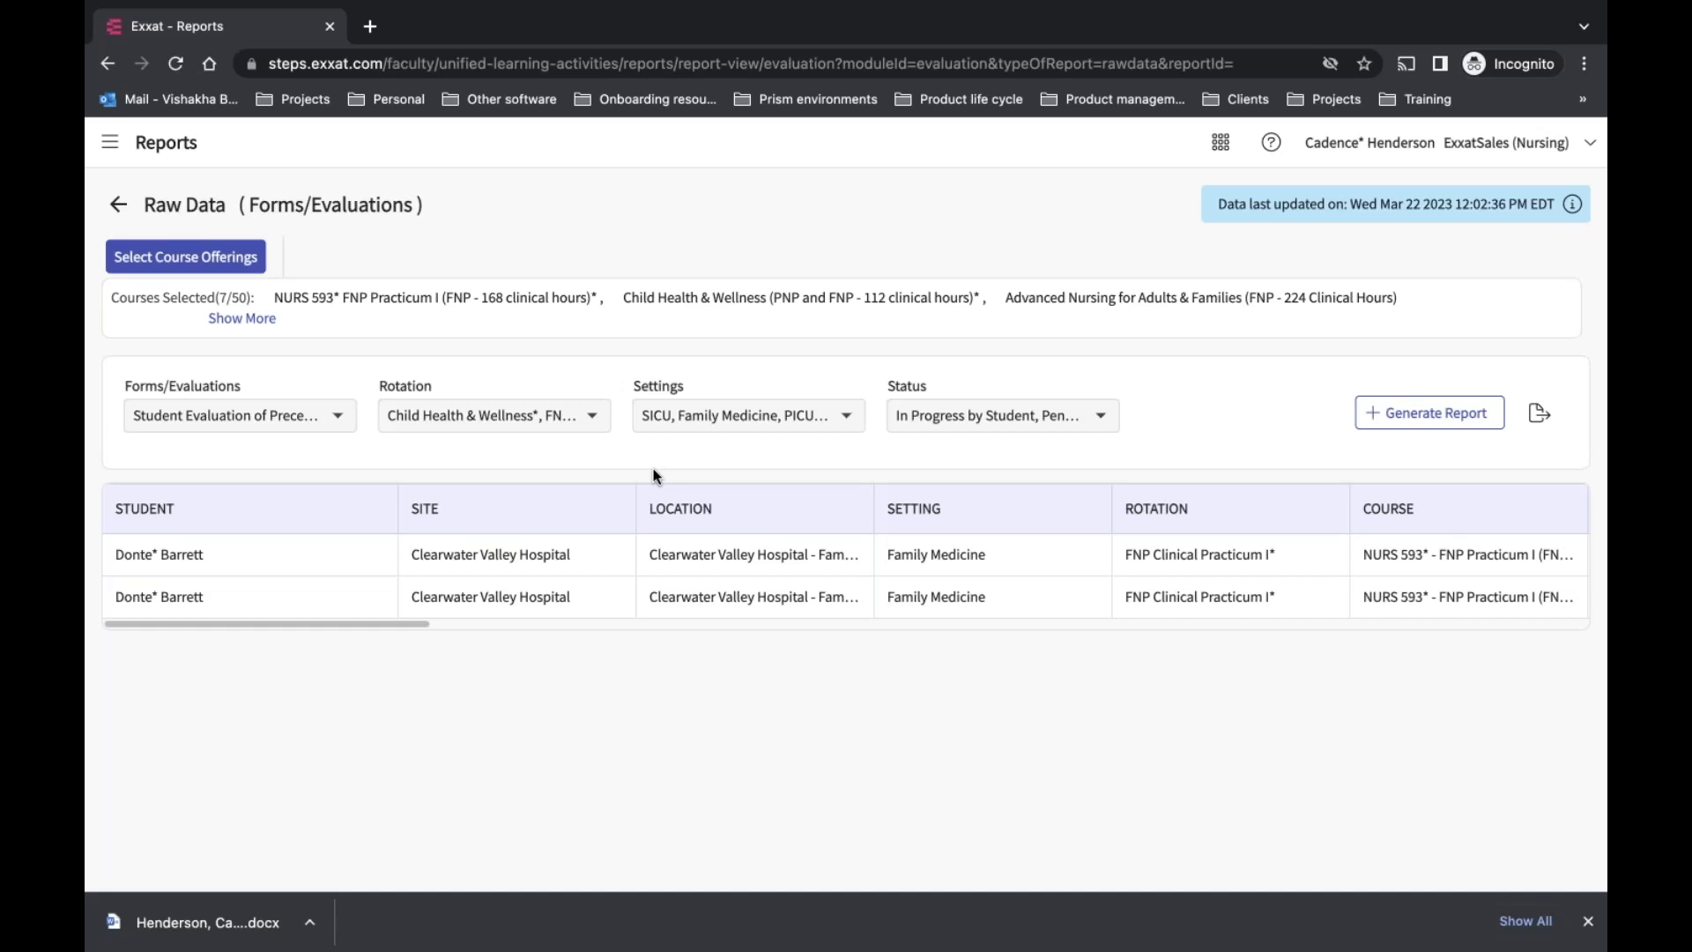
click(118, 204)
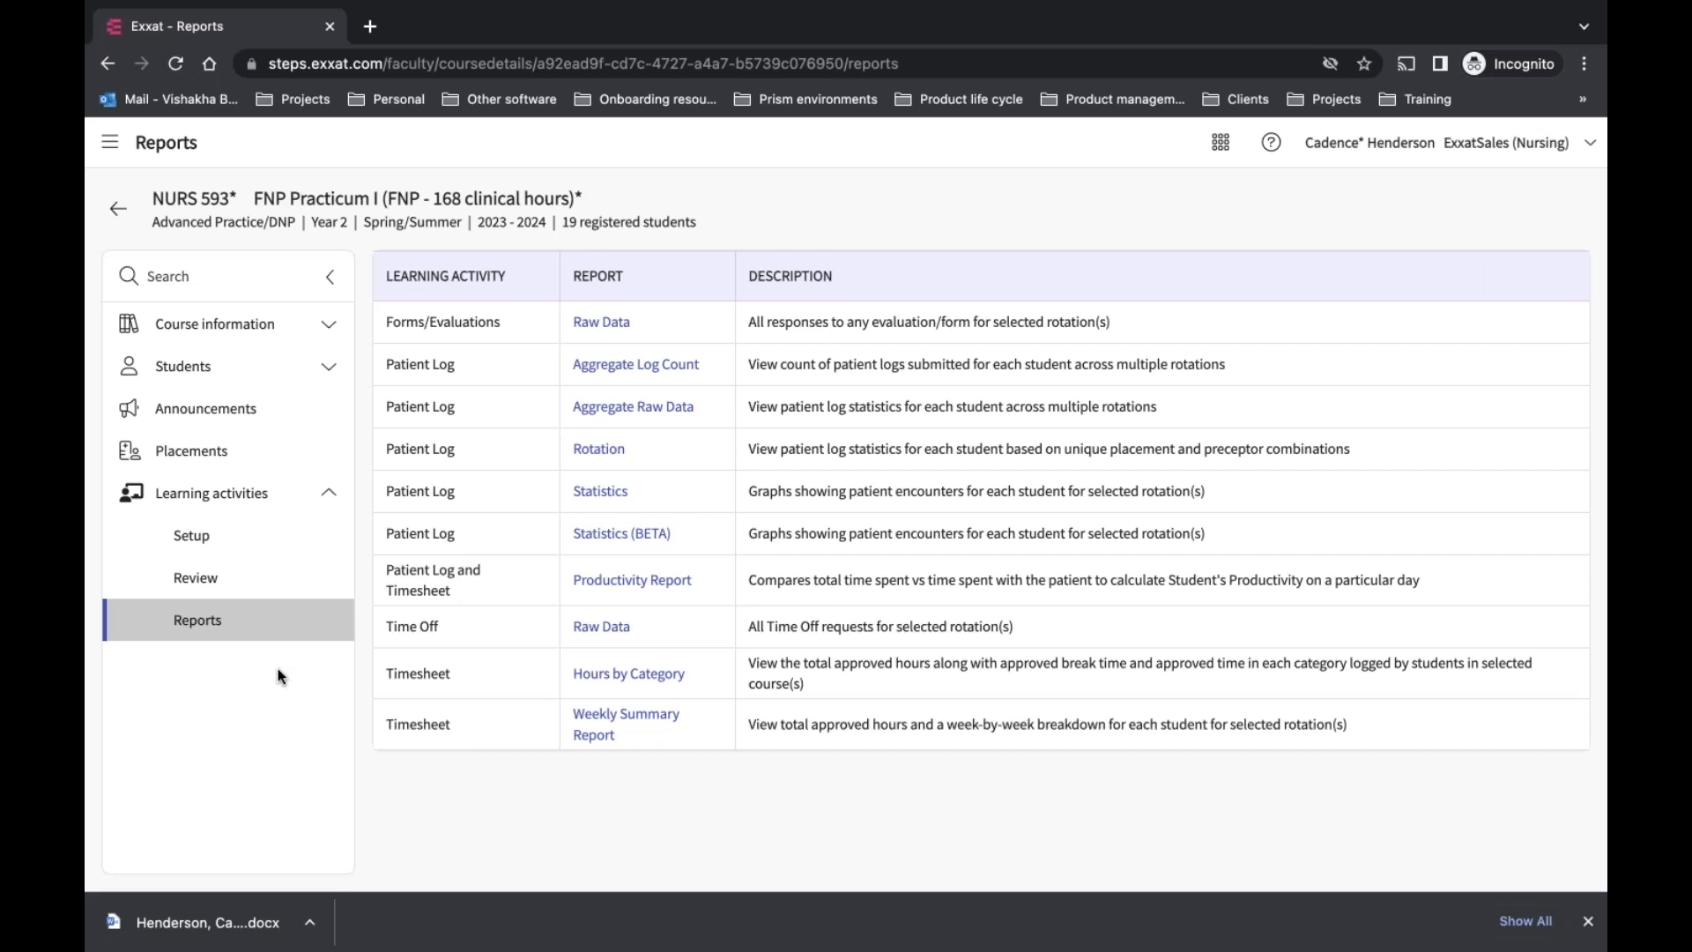
mouse_move(1013, 943)
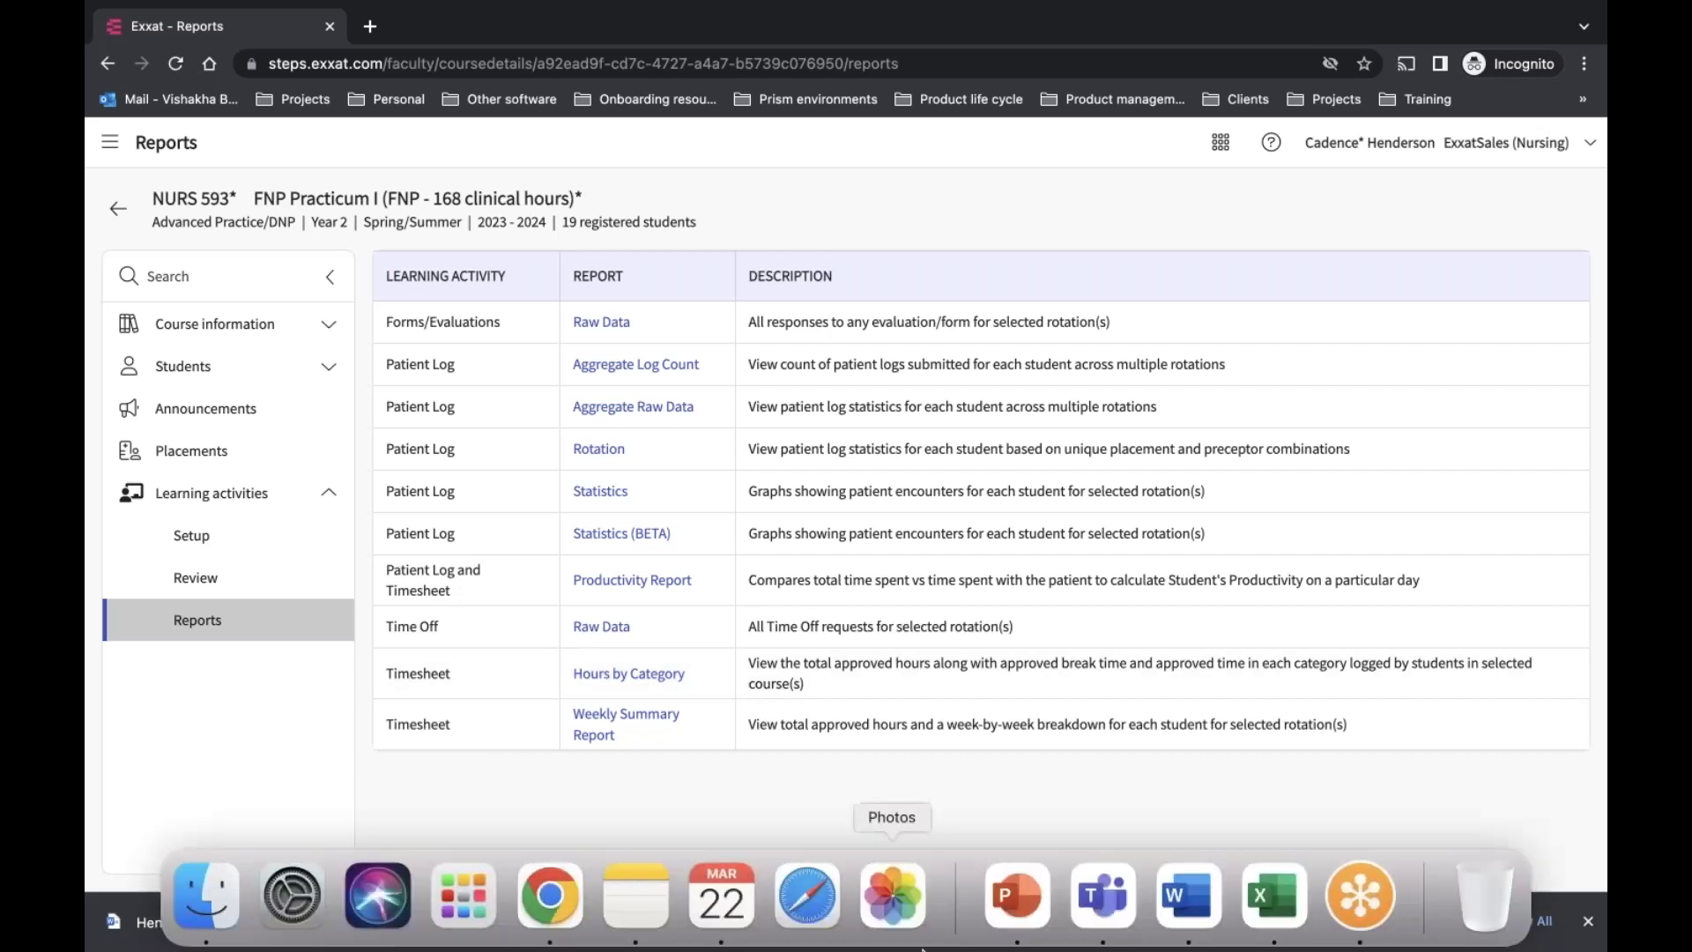
click(1011, 897)
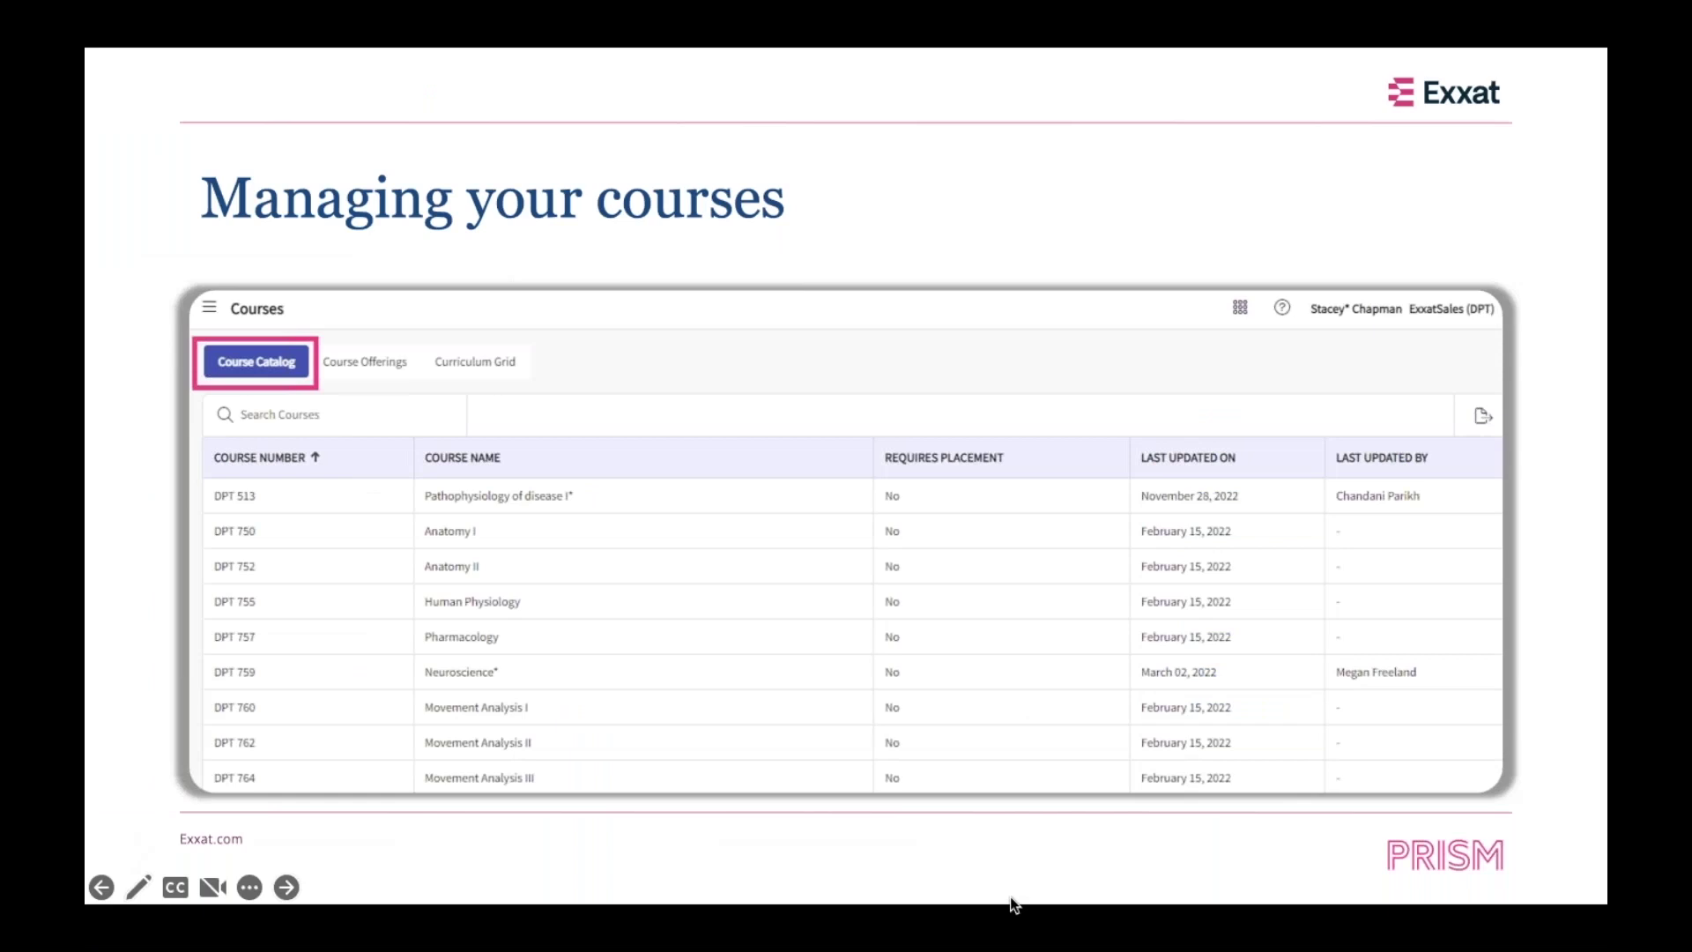
click(1030, 726)
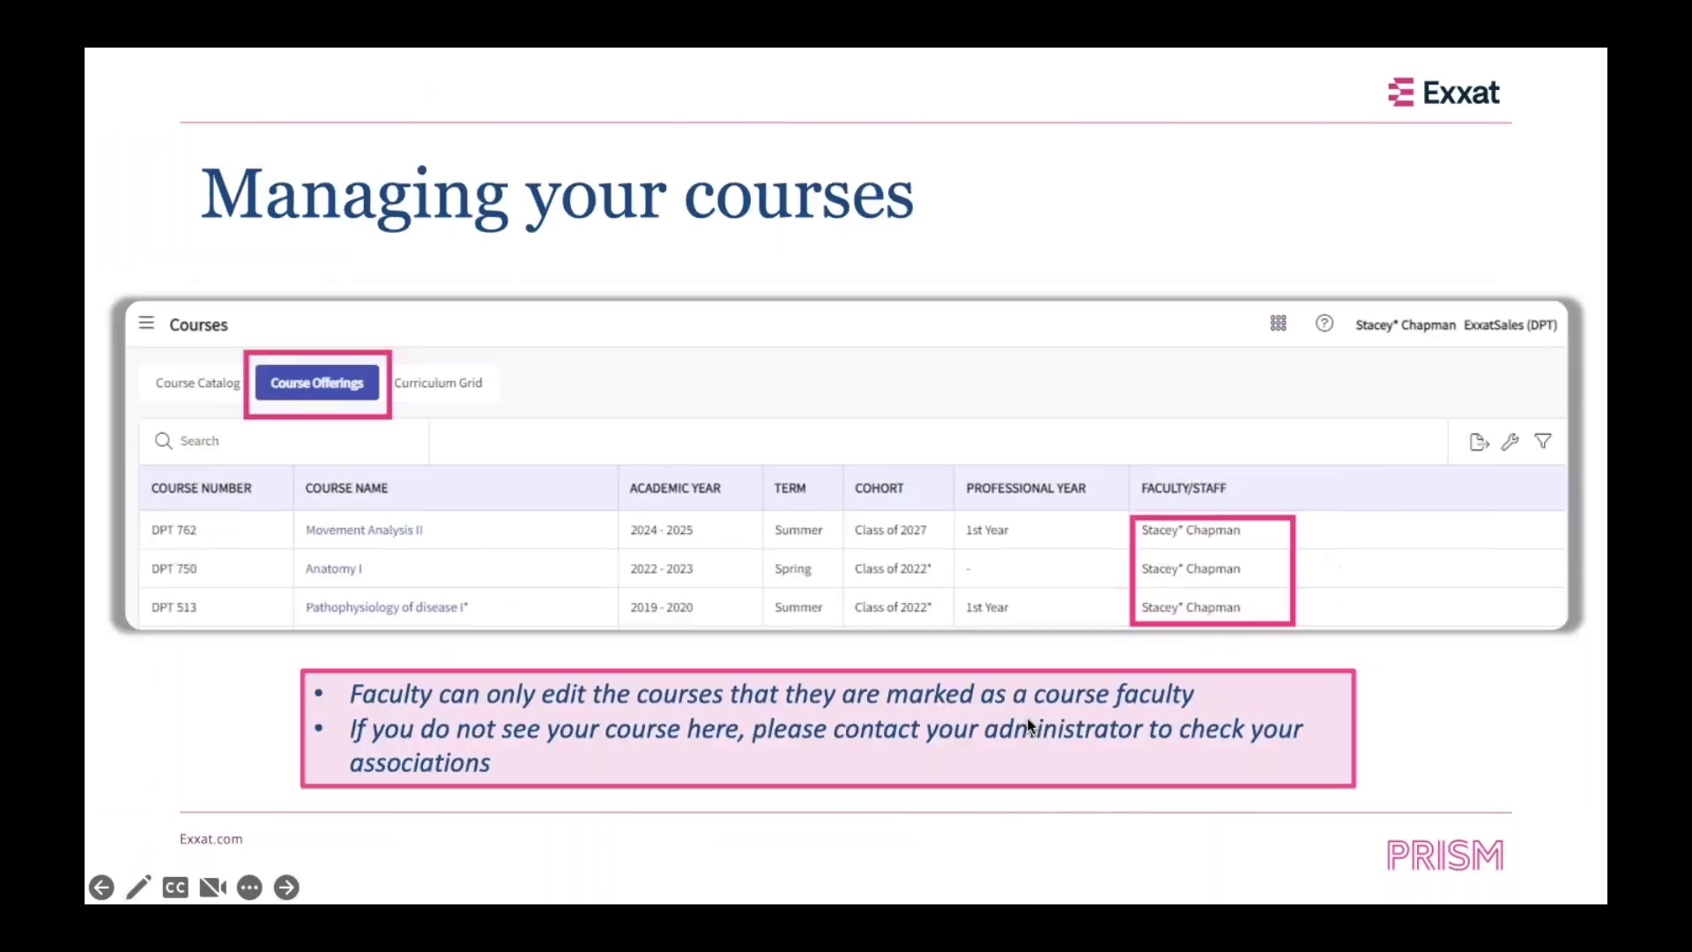
click(1030, 725)
click(1030, 725)
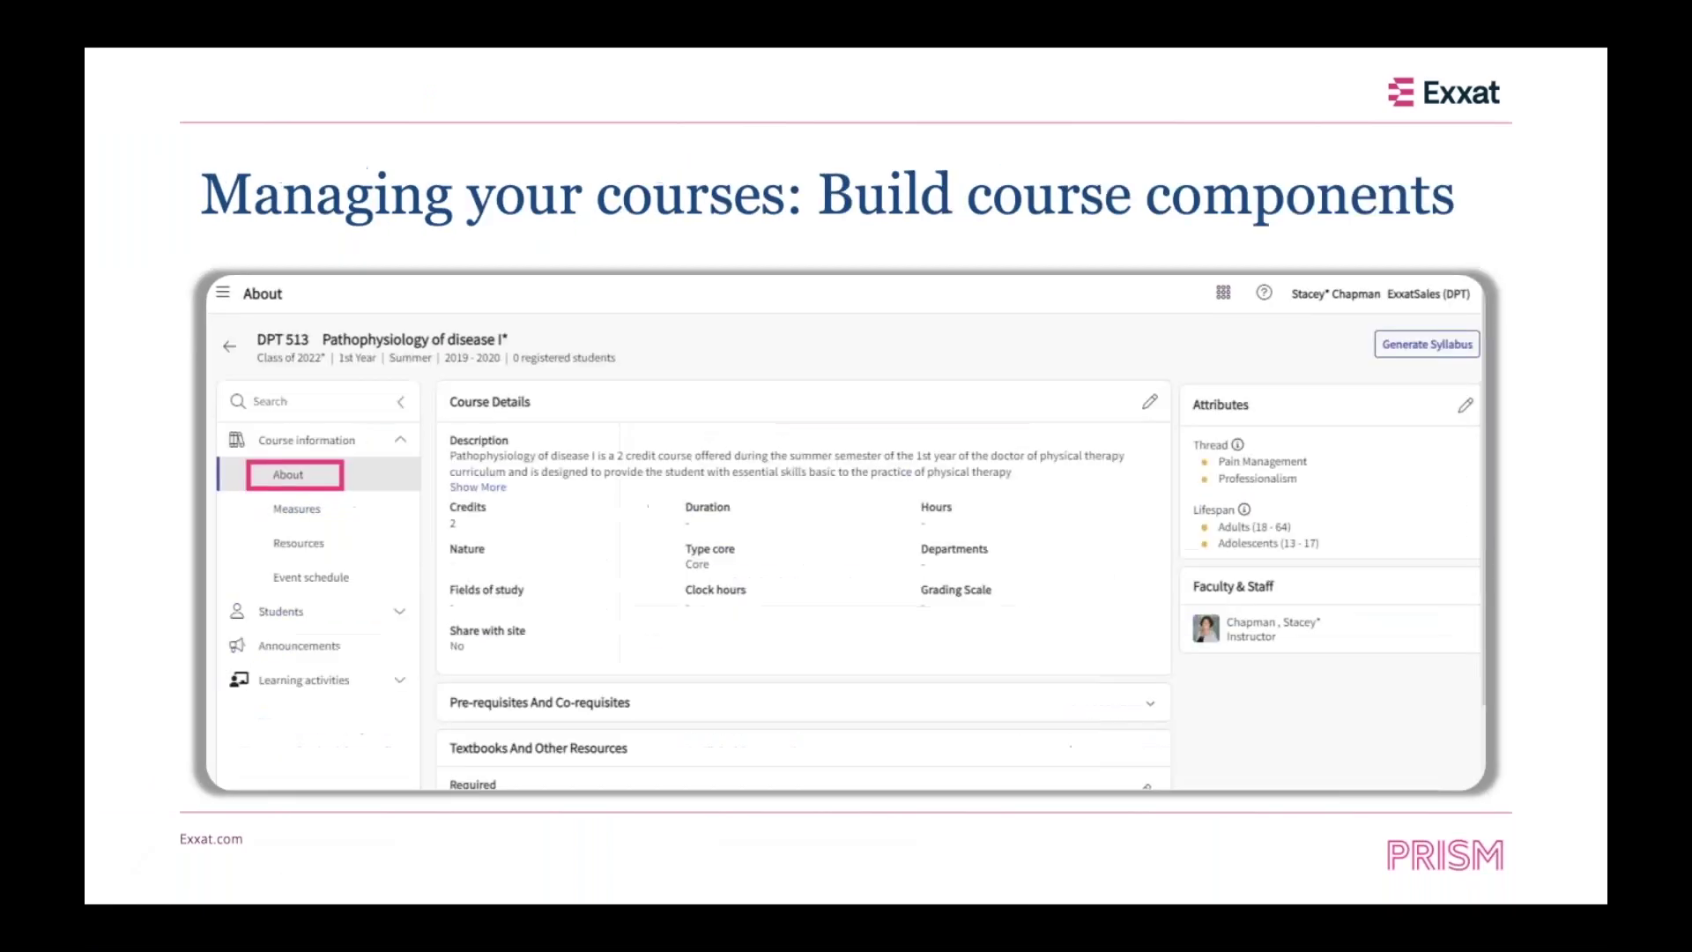
click(1030, 726)
click(847, 704)
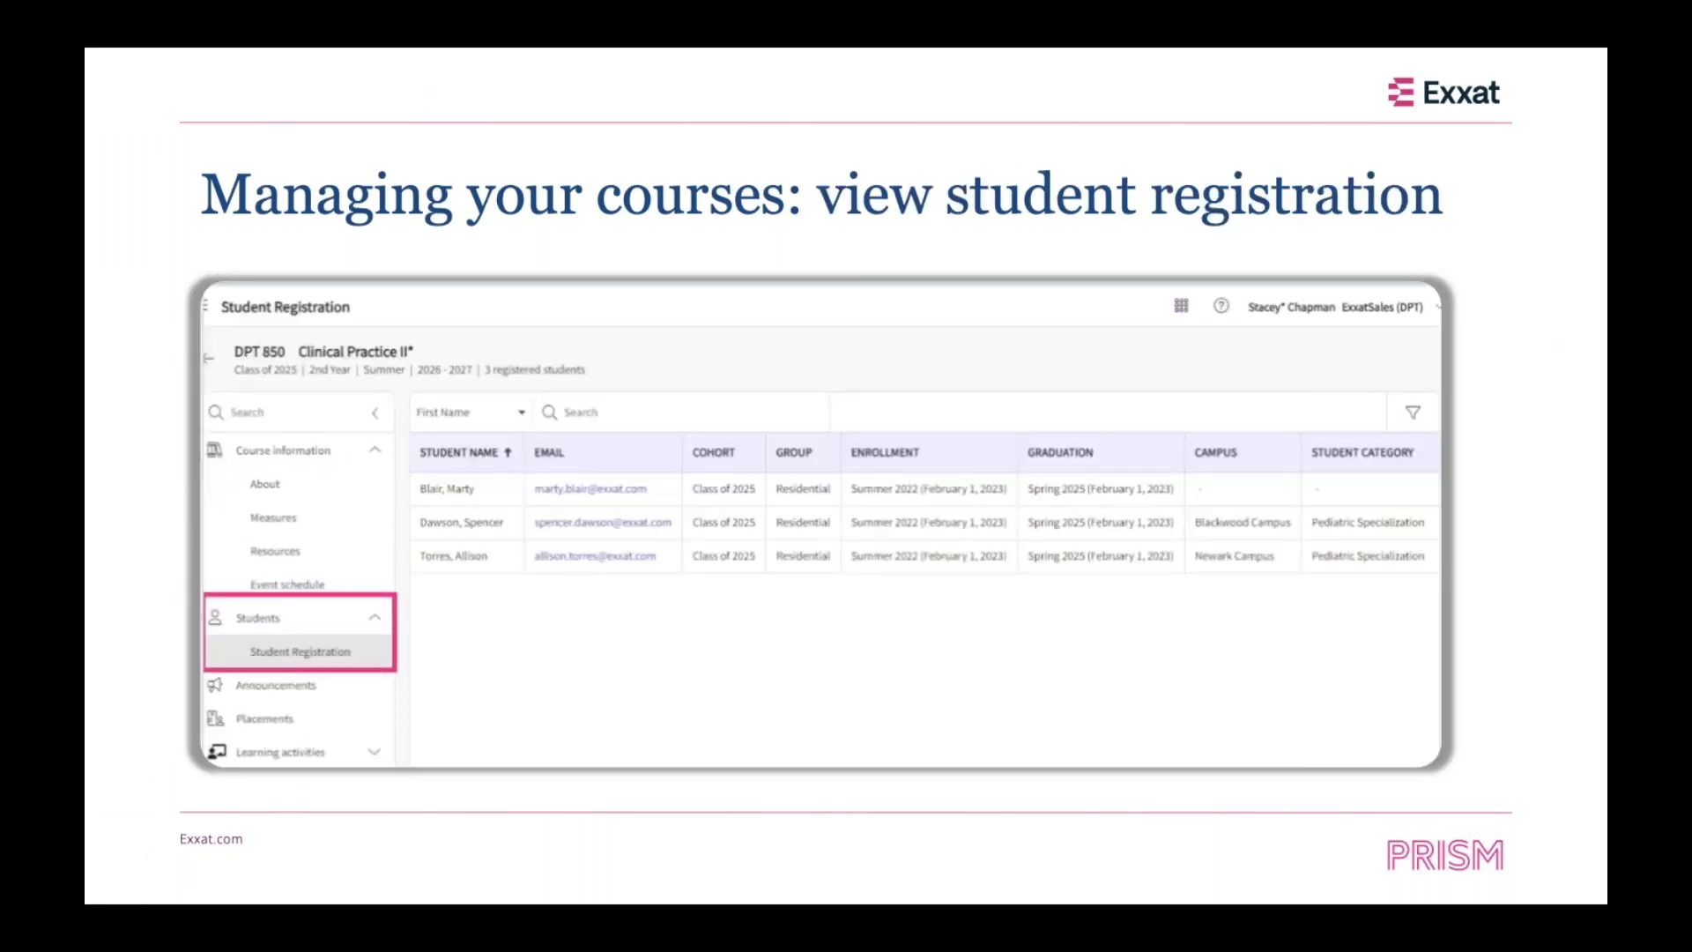
key(Right)
key(Right)
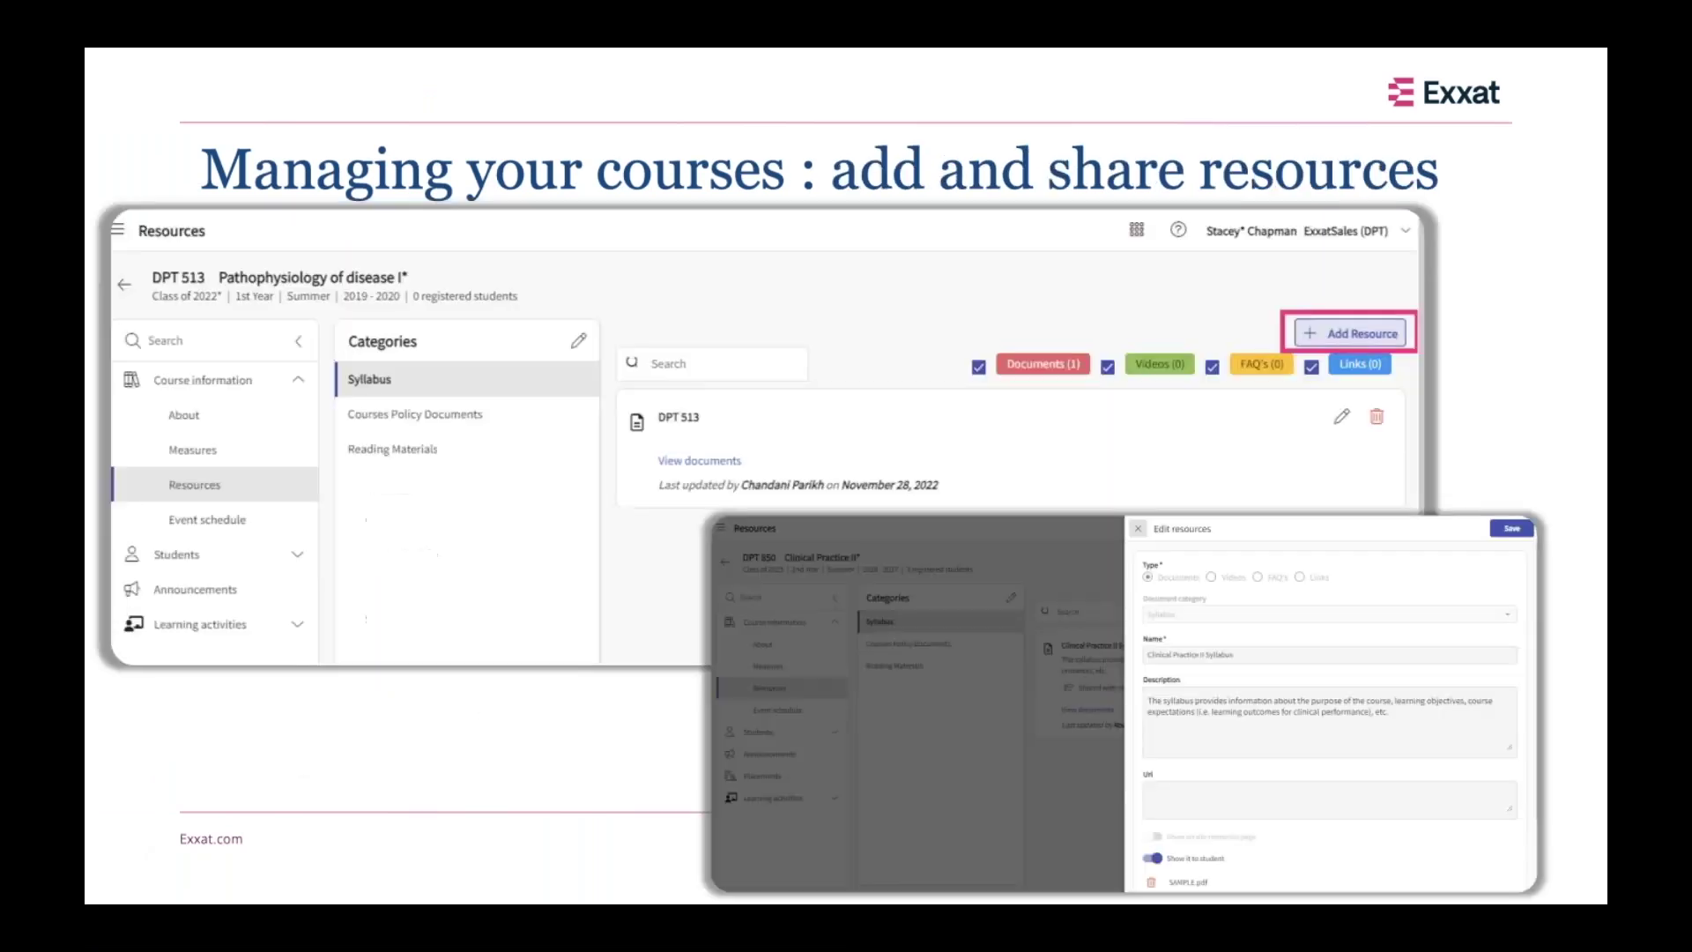
key(Right)
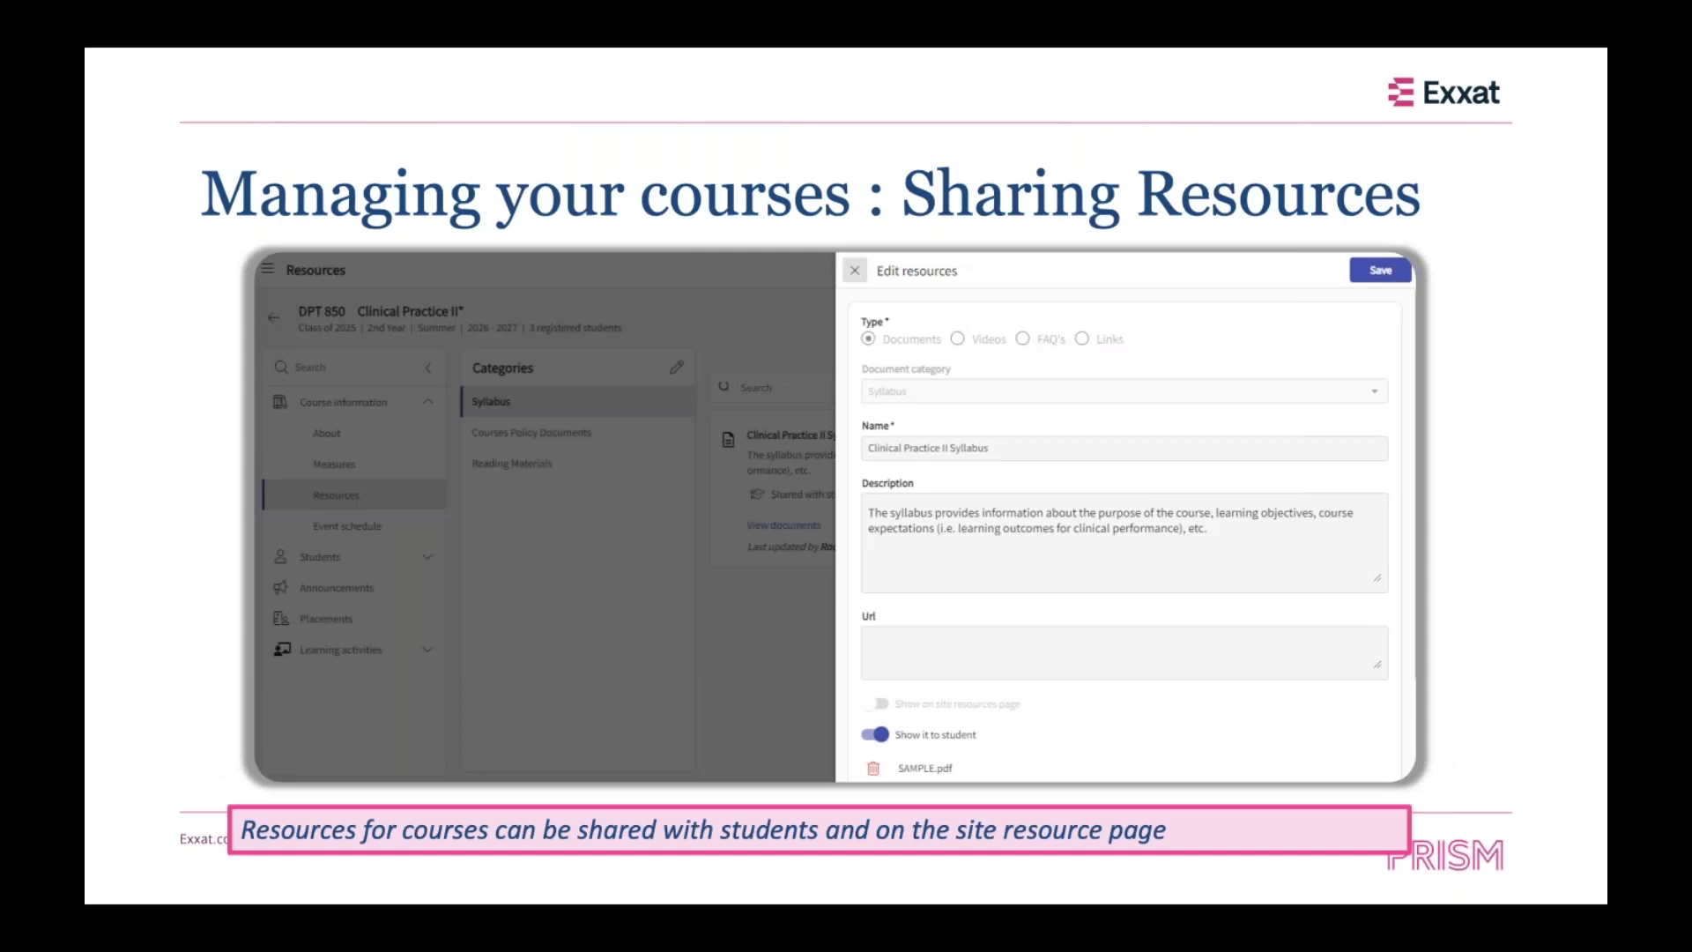
key(Right)
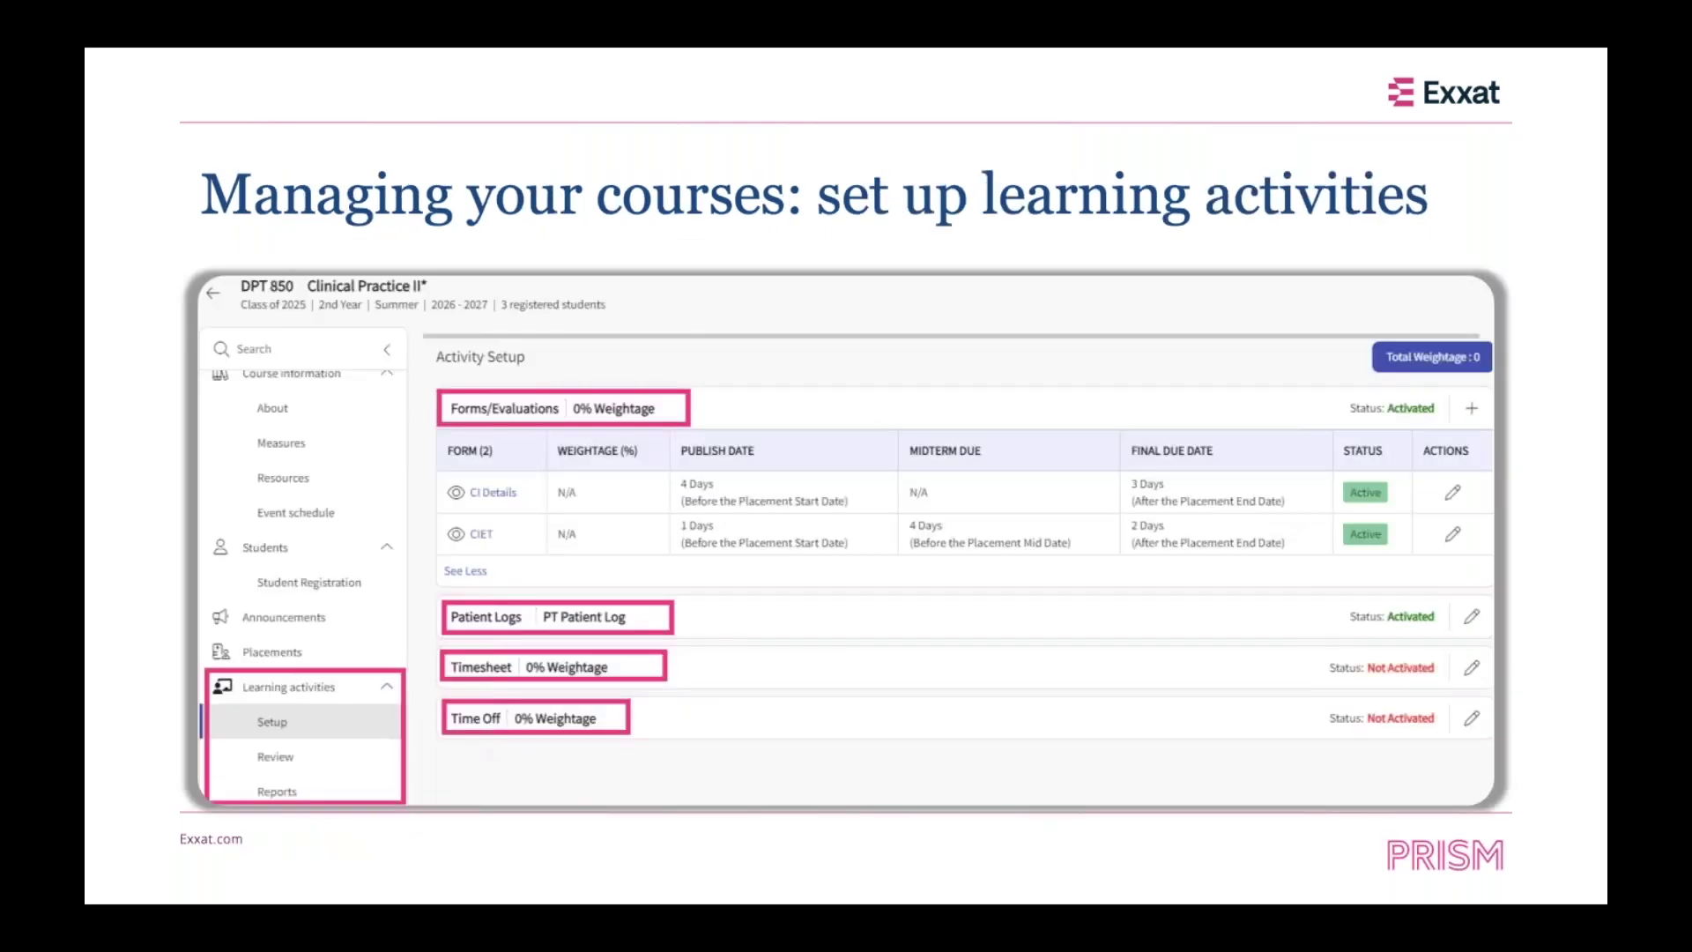
key(Left)
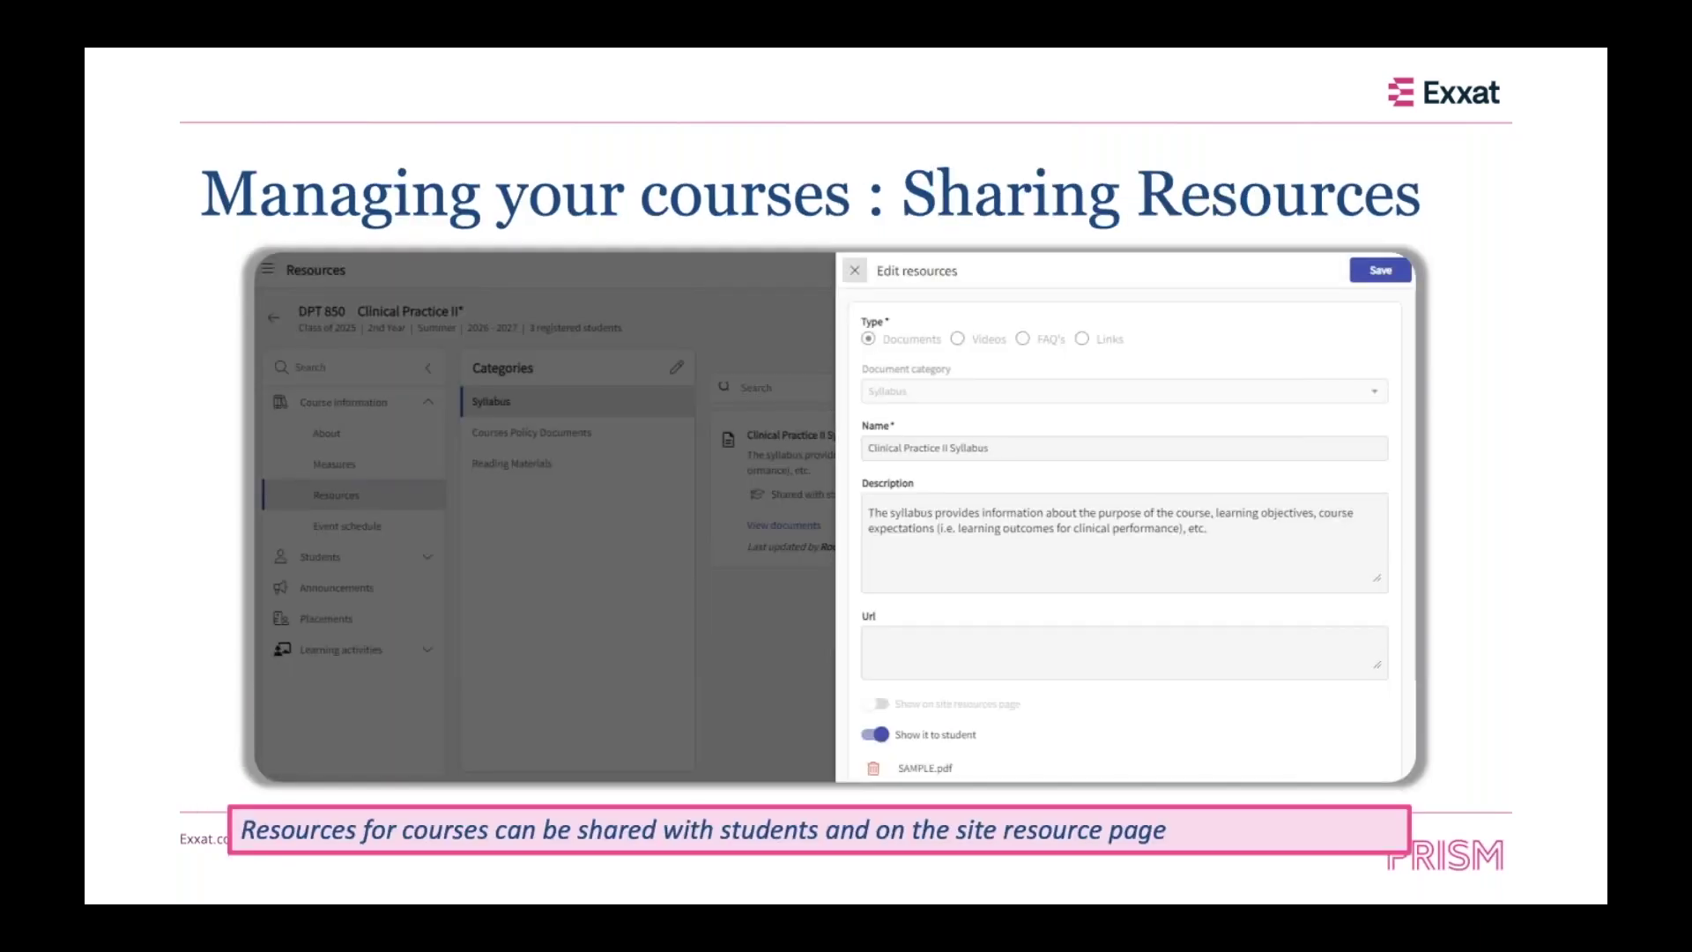
key(Left)
key(Right)
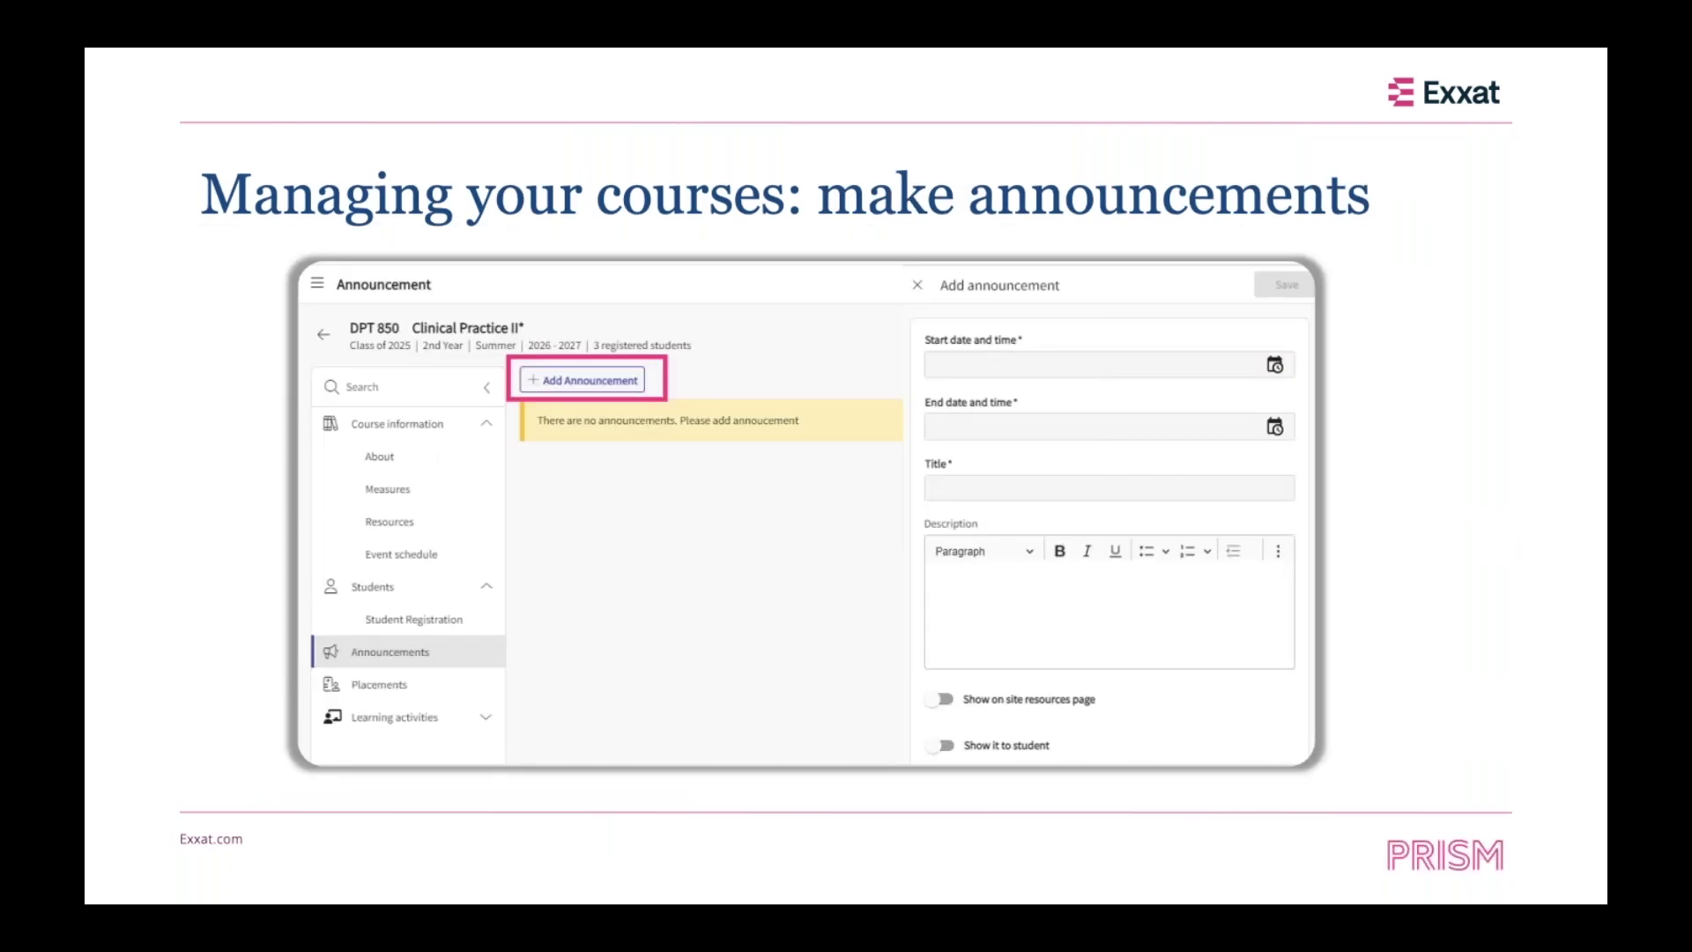
key(Left)
key(Right)
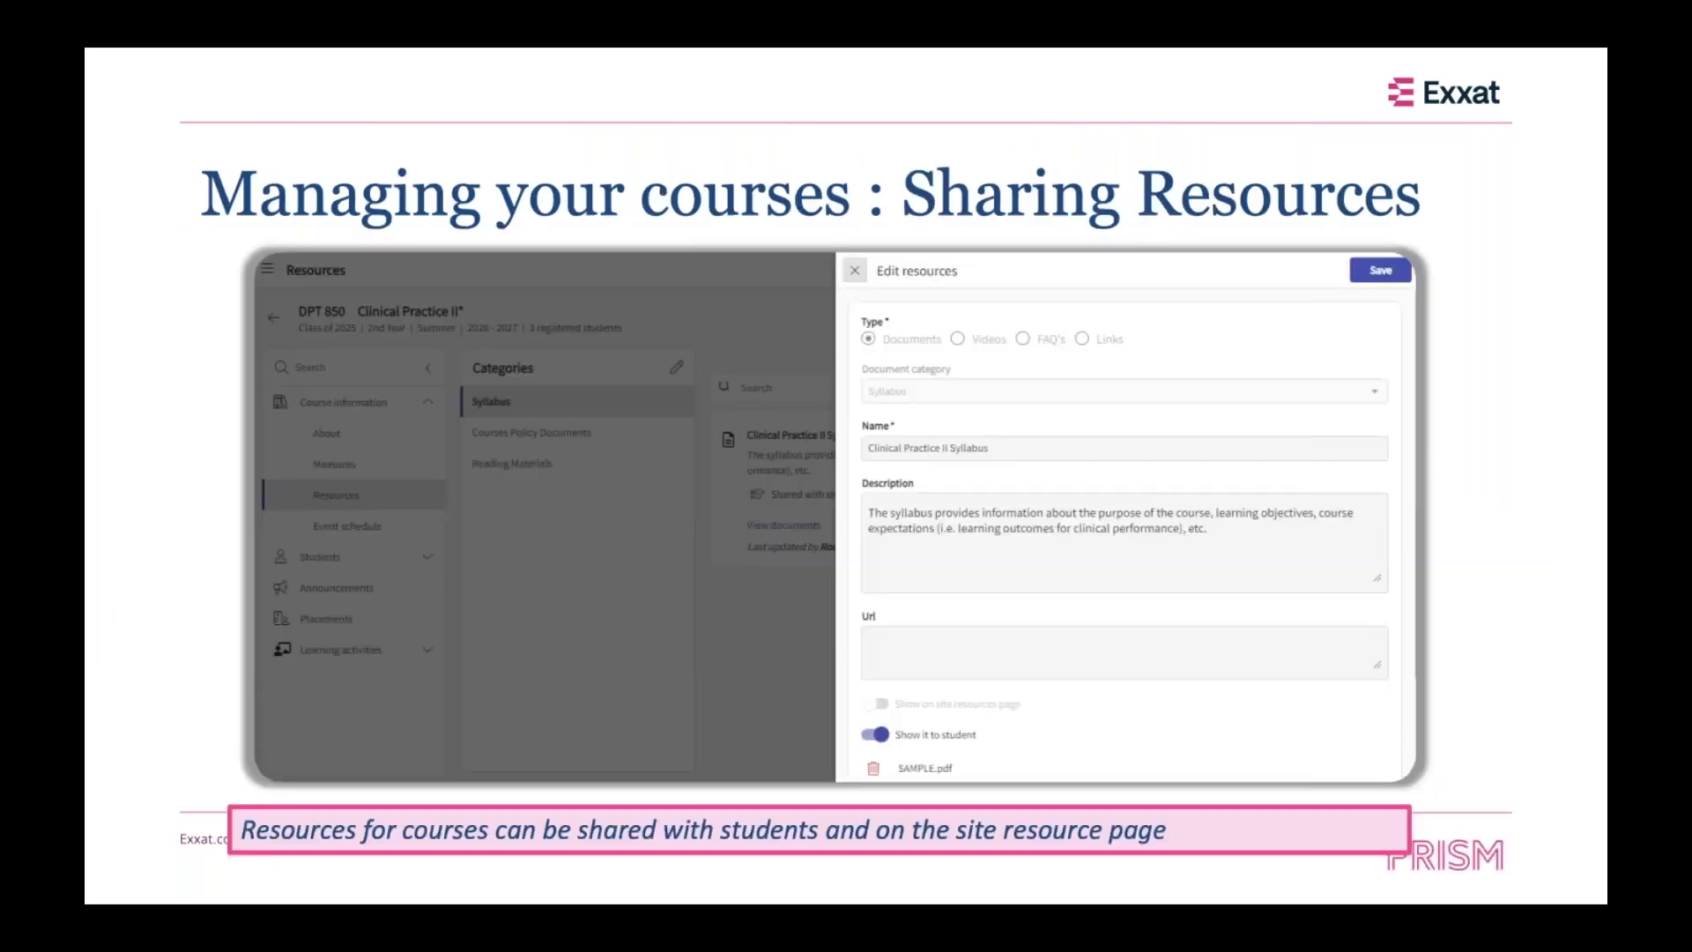
key(Right)
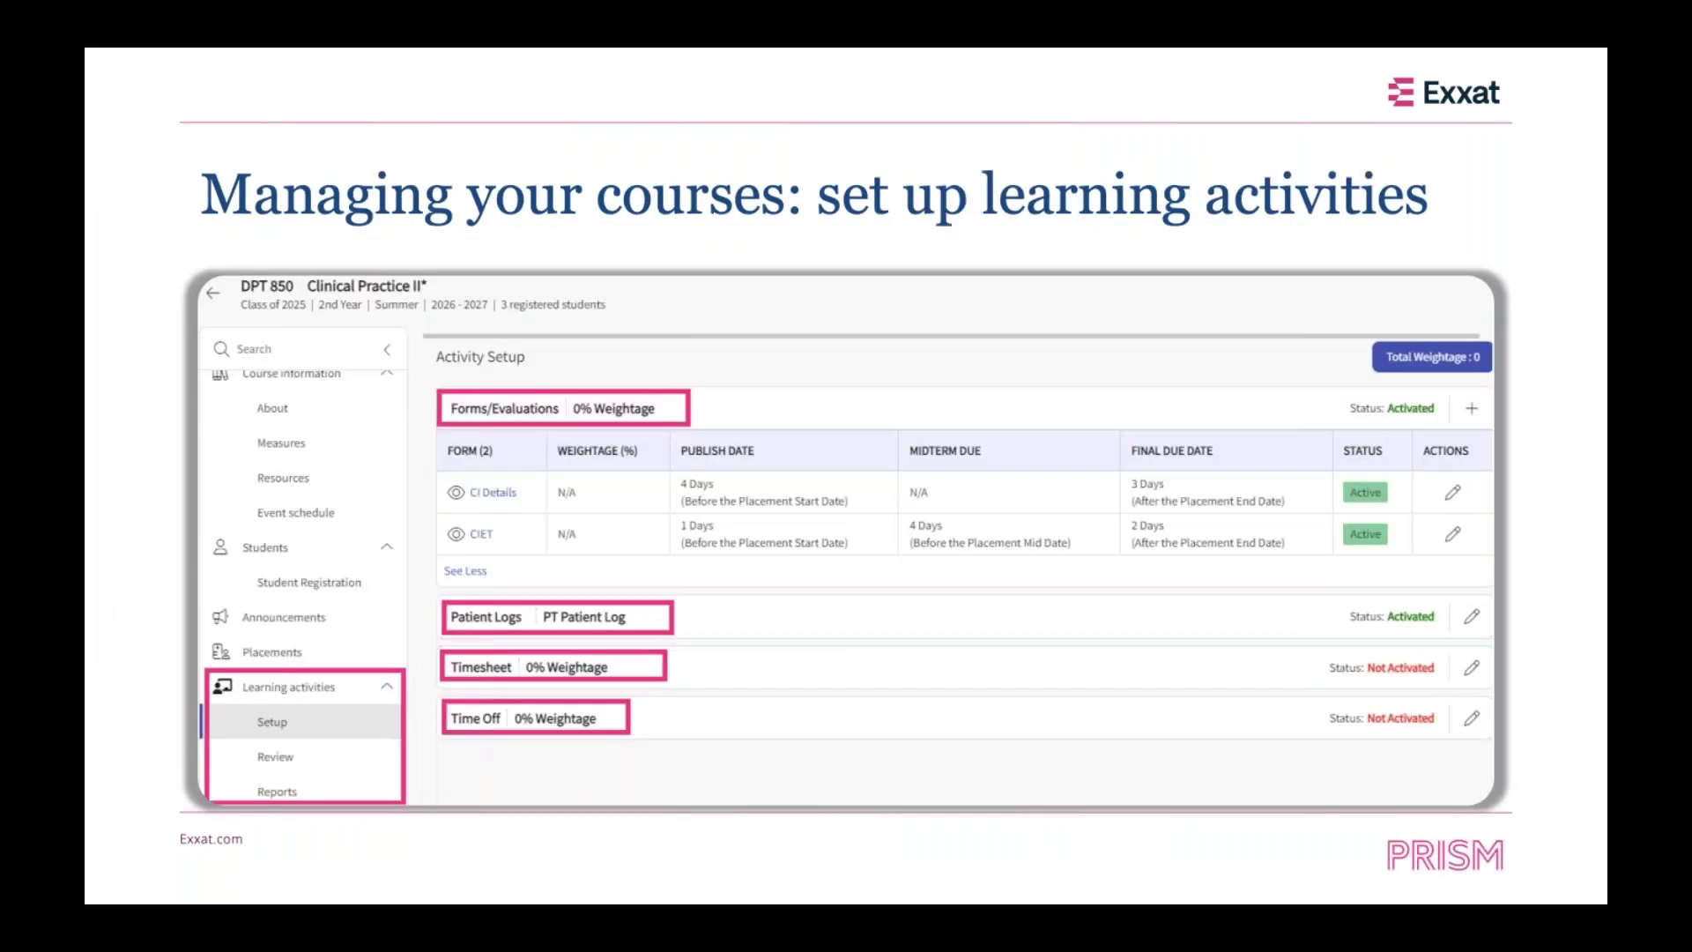
key(Right)
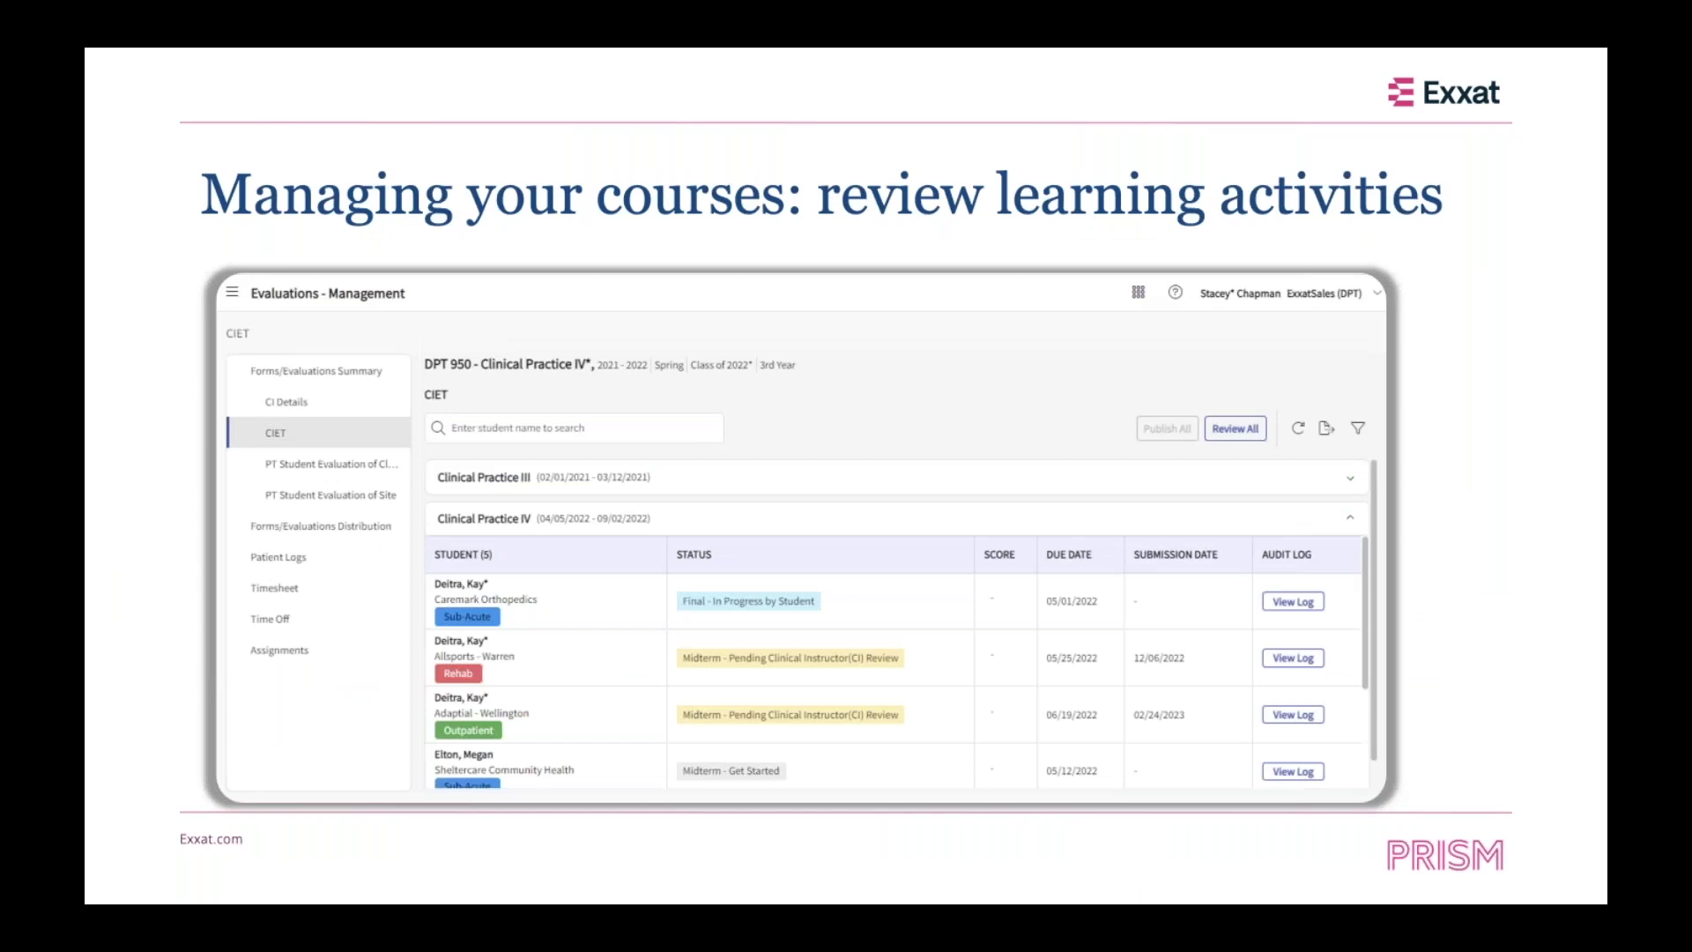
key(Right)
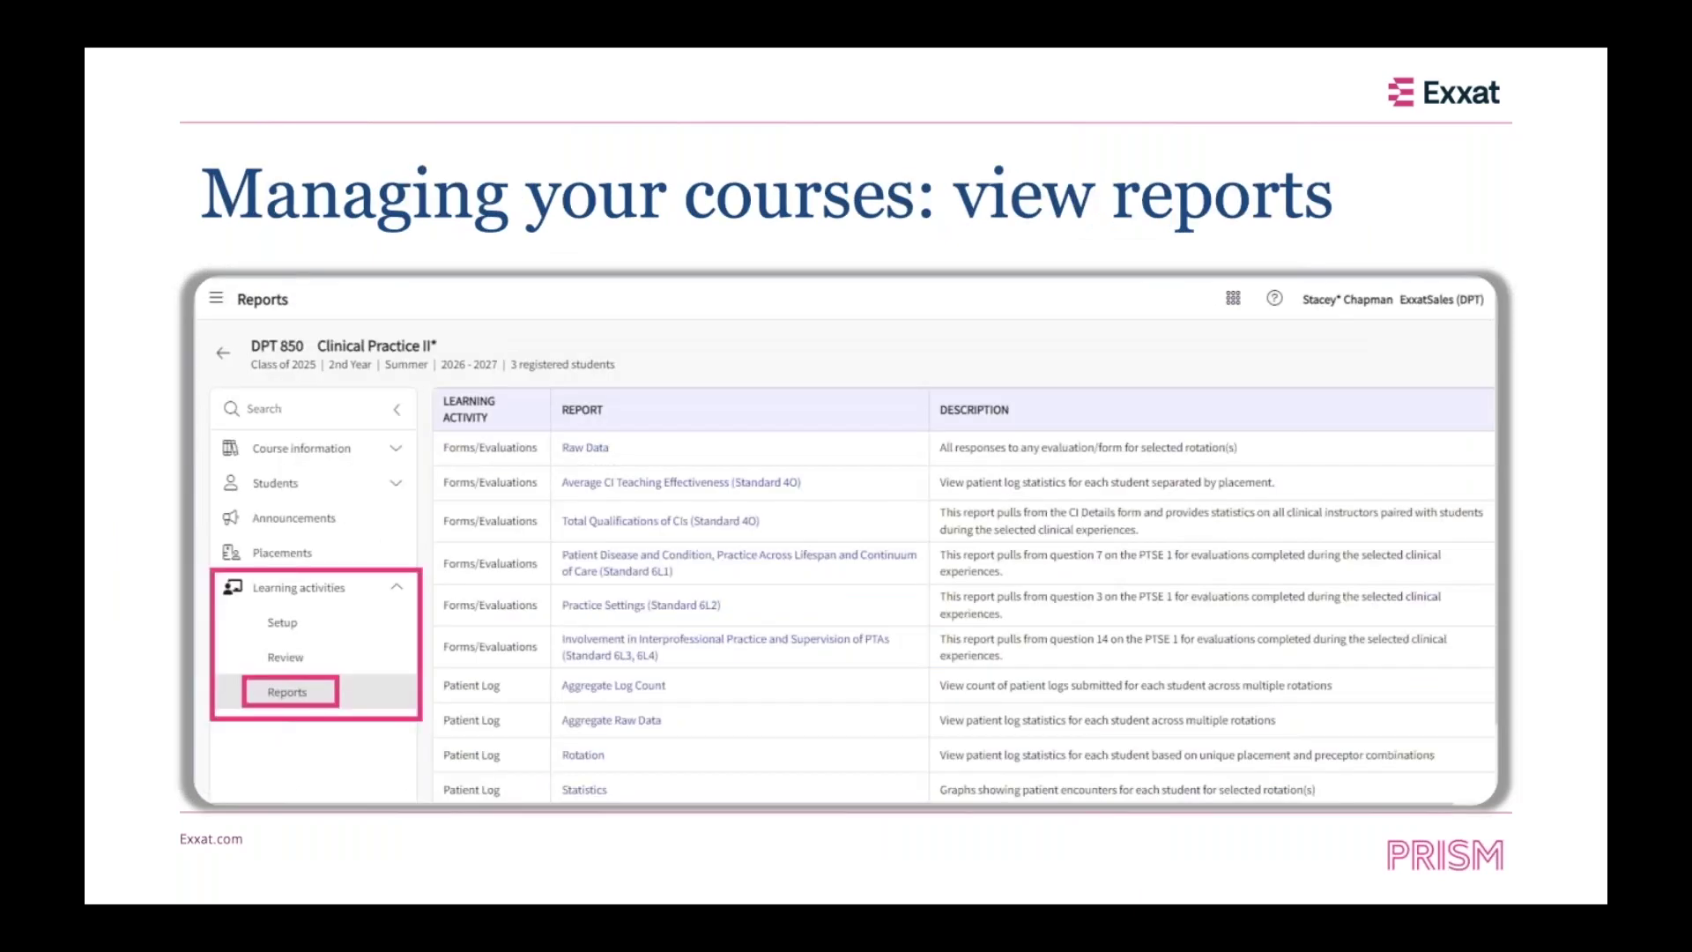
key(Right)
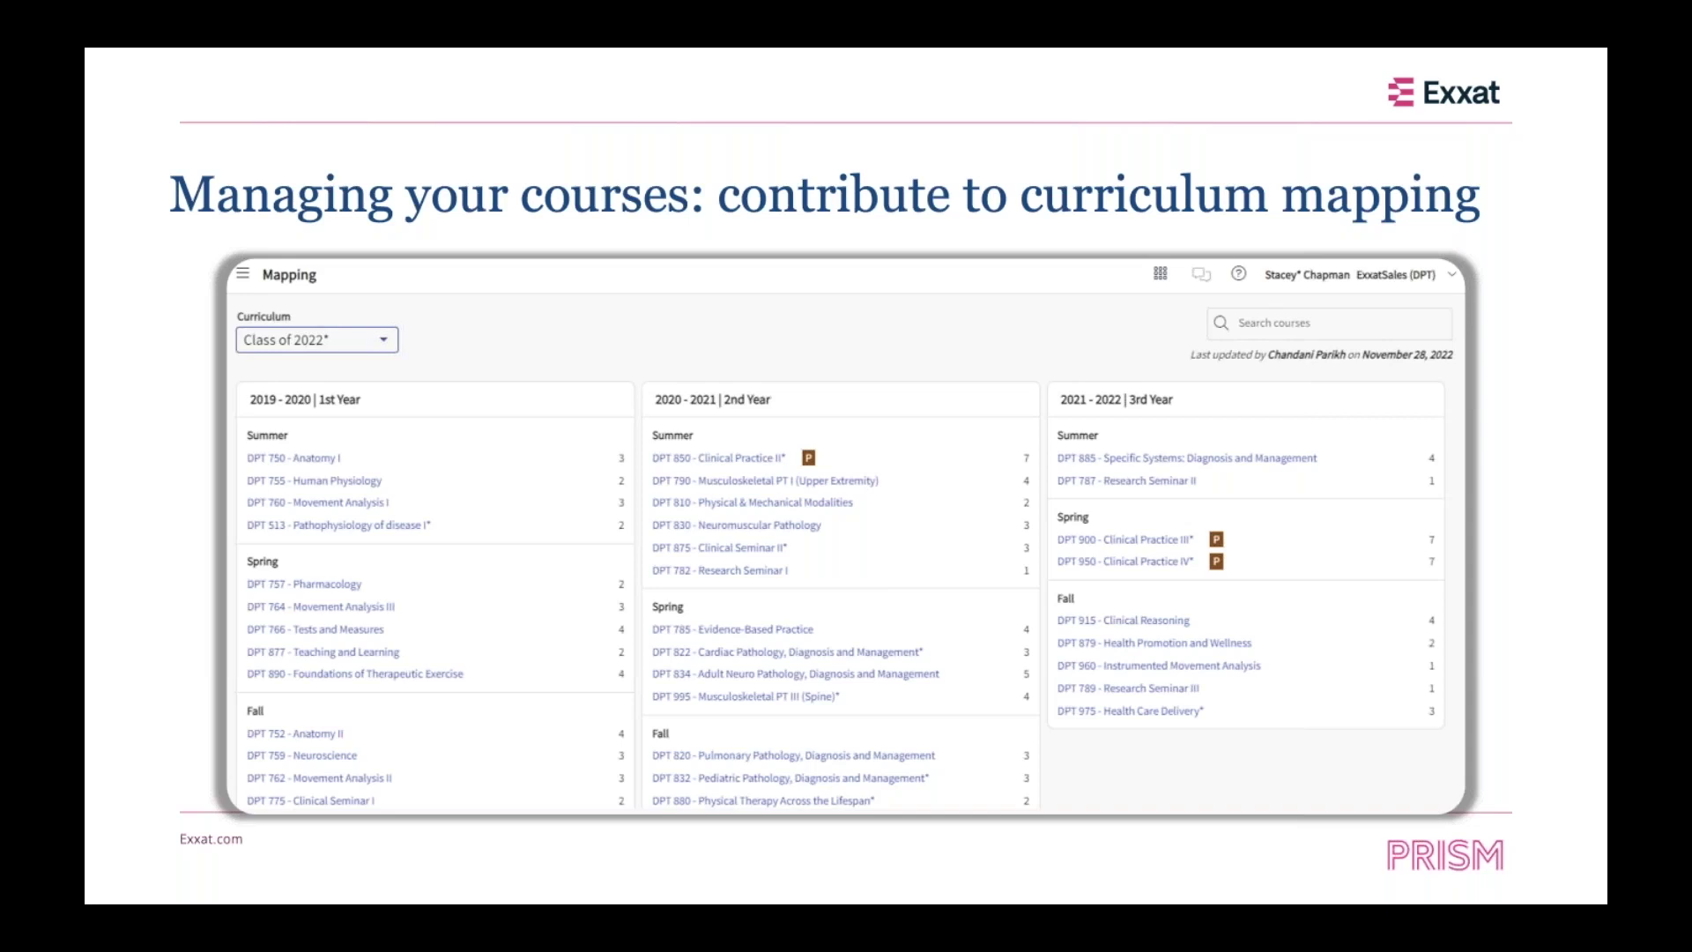
Switch back to Chrome and open the NURS 593 FNP Practicum I course from the dashboard's curriculum Mapping area
mouse_move(557, 934)
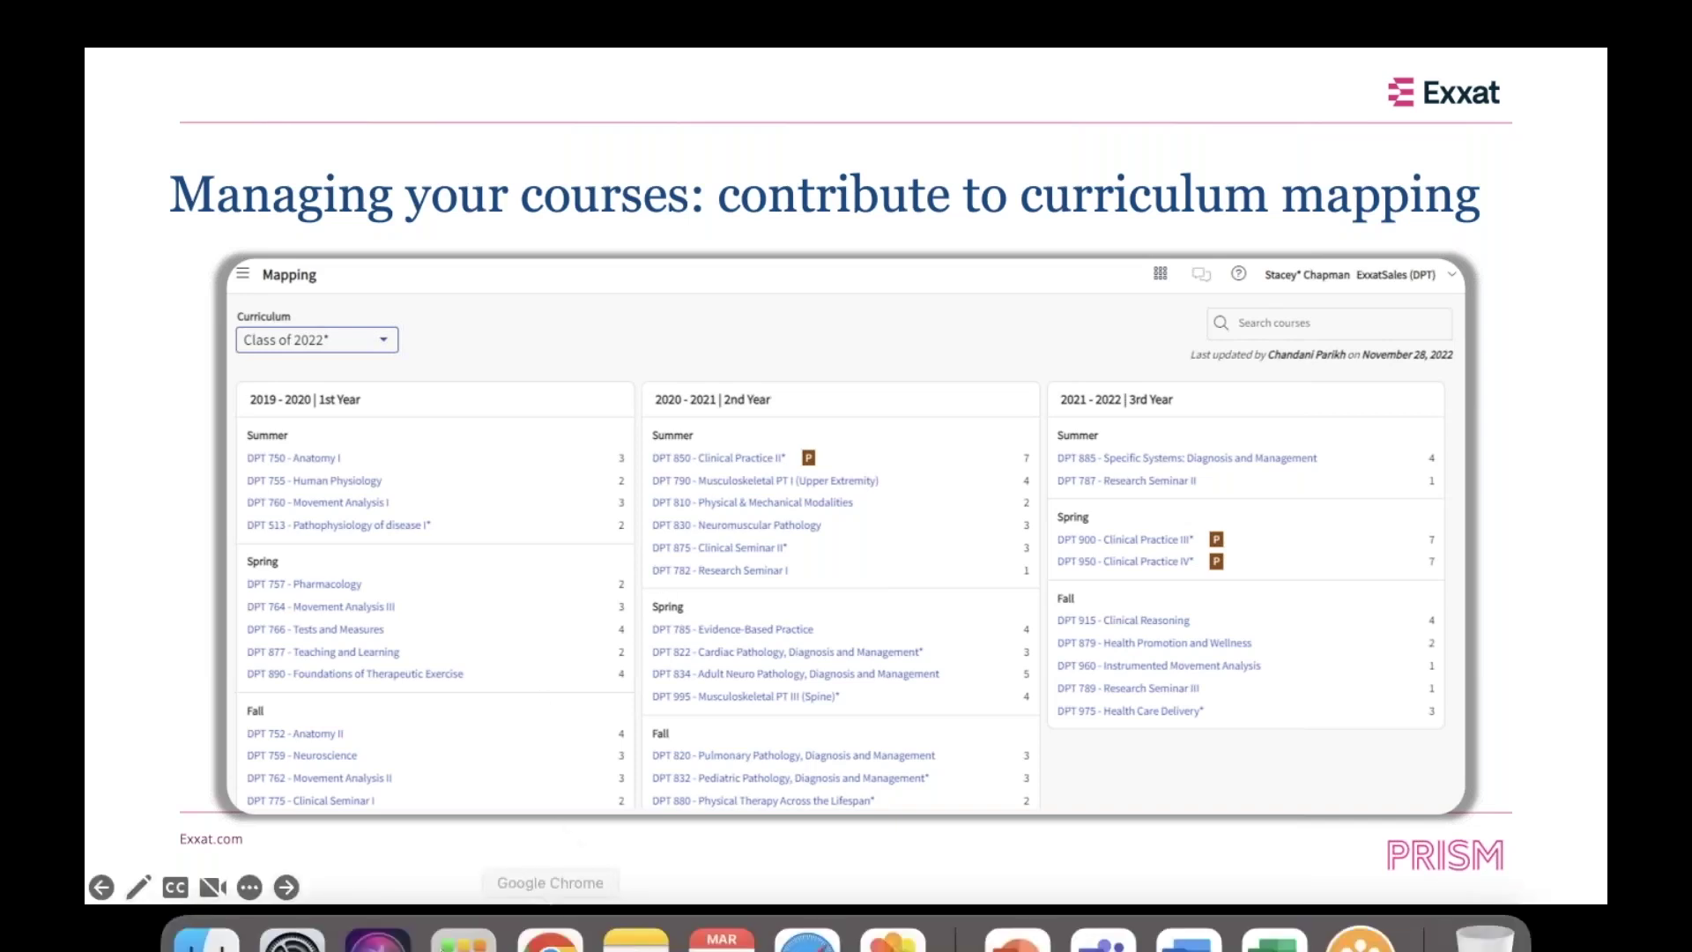
click(540, 908)
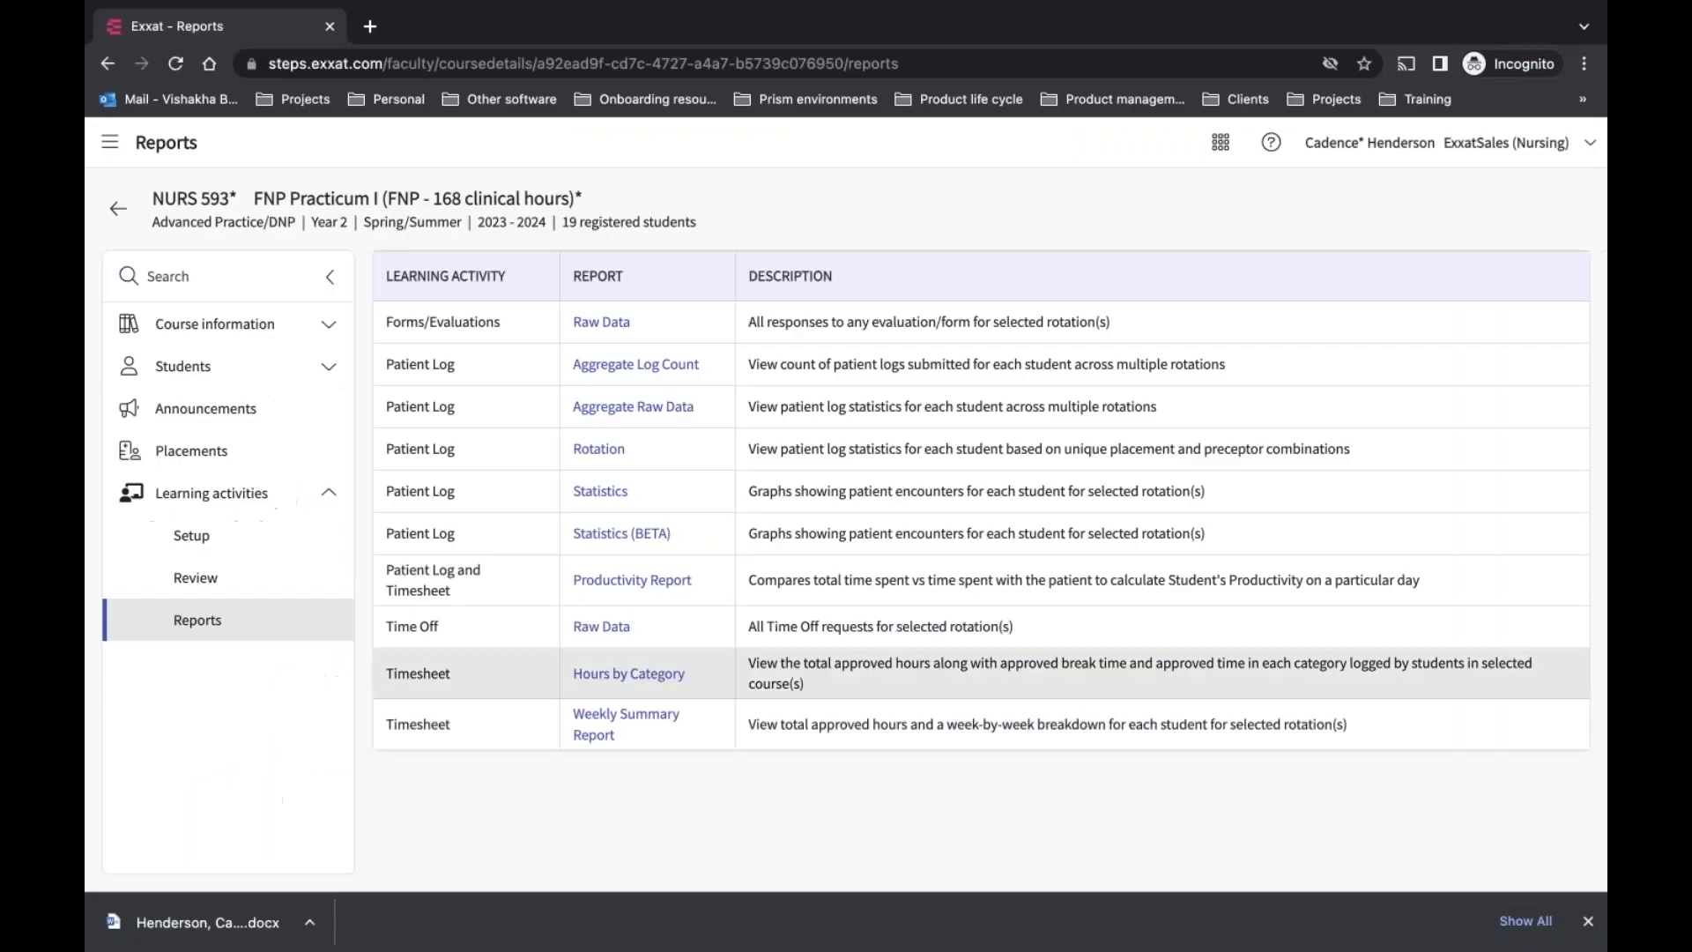
click(1221, 147)
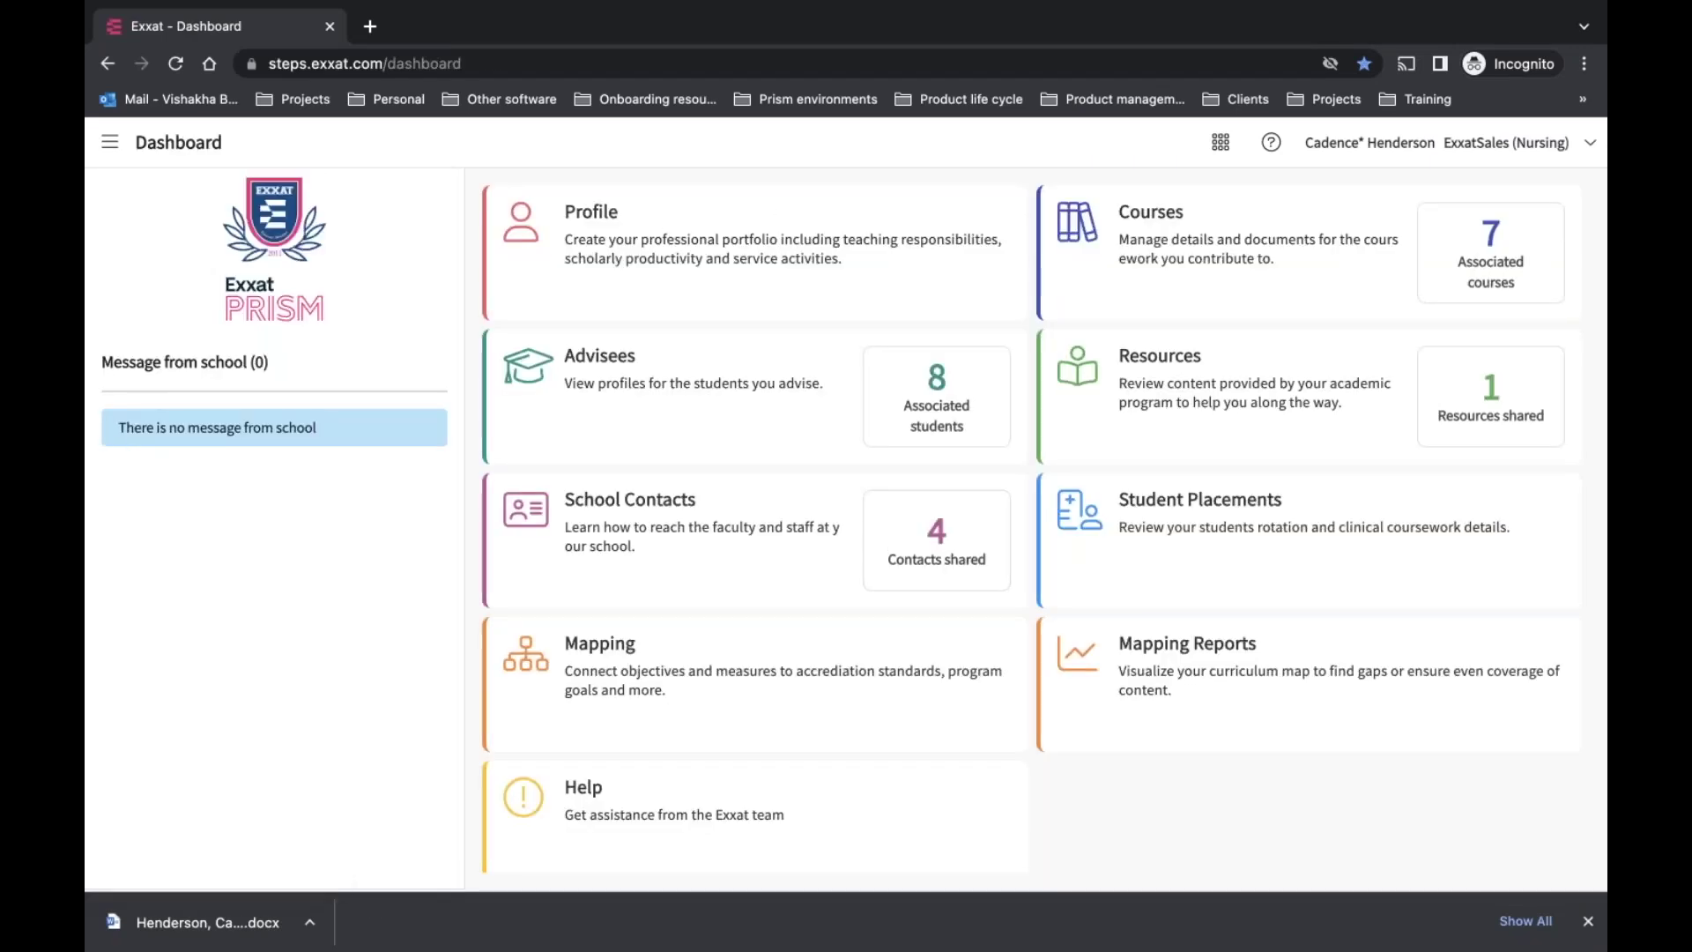
click(737, 668)
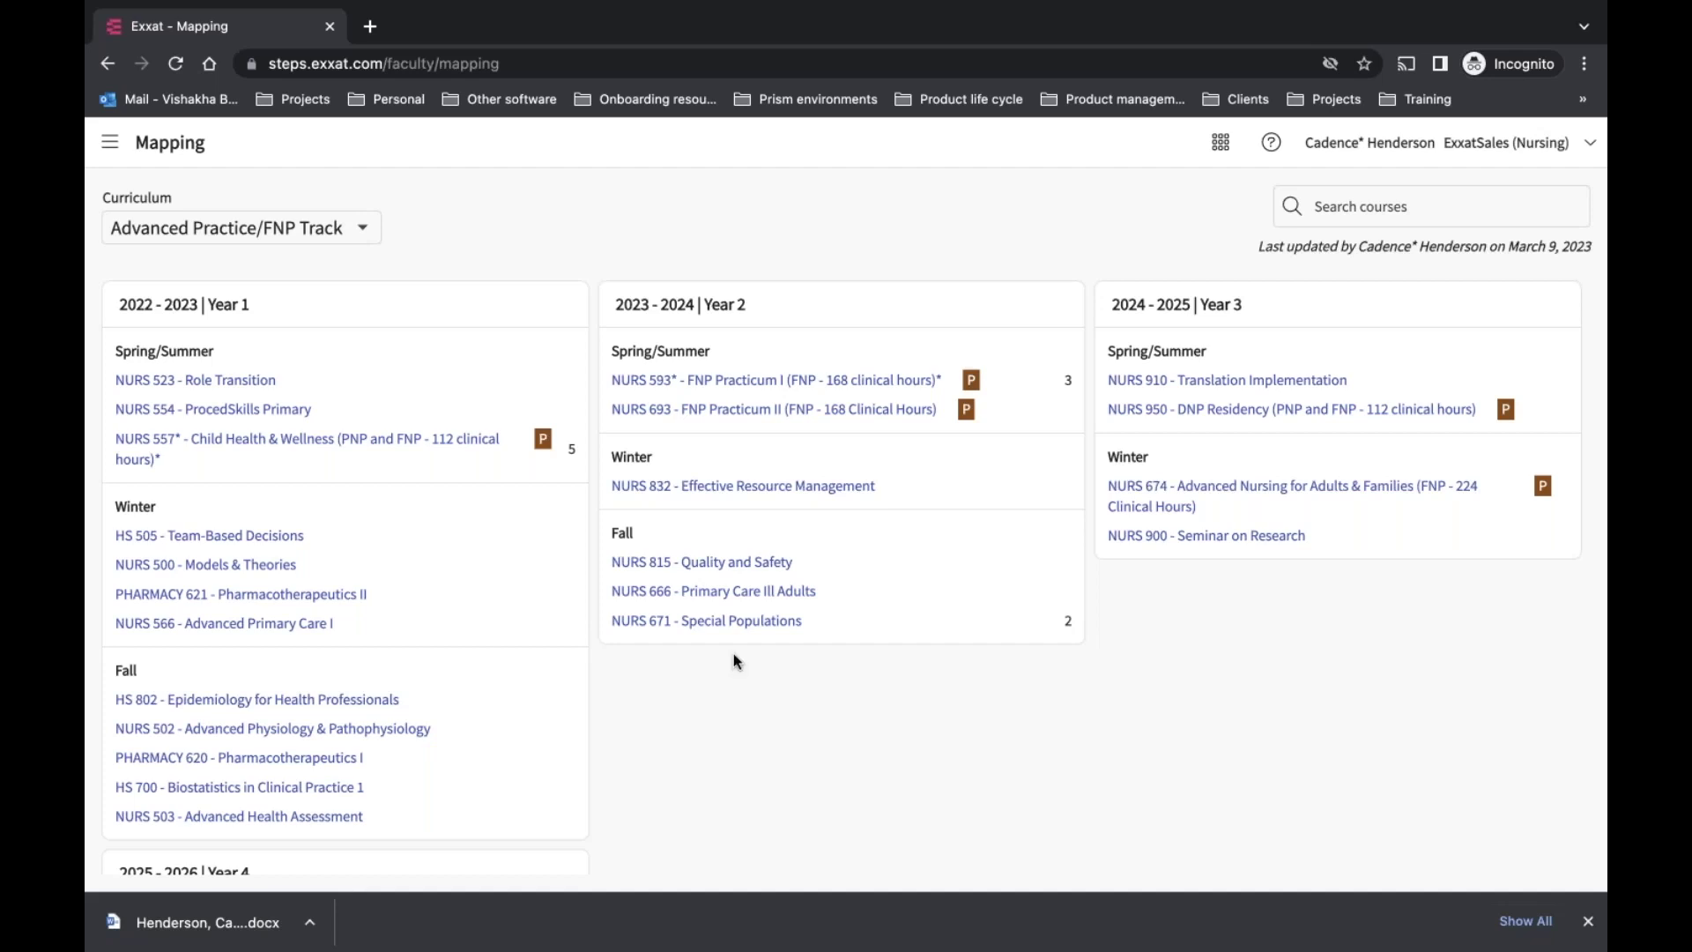
click(730, 379)
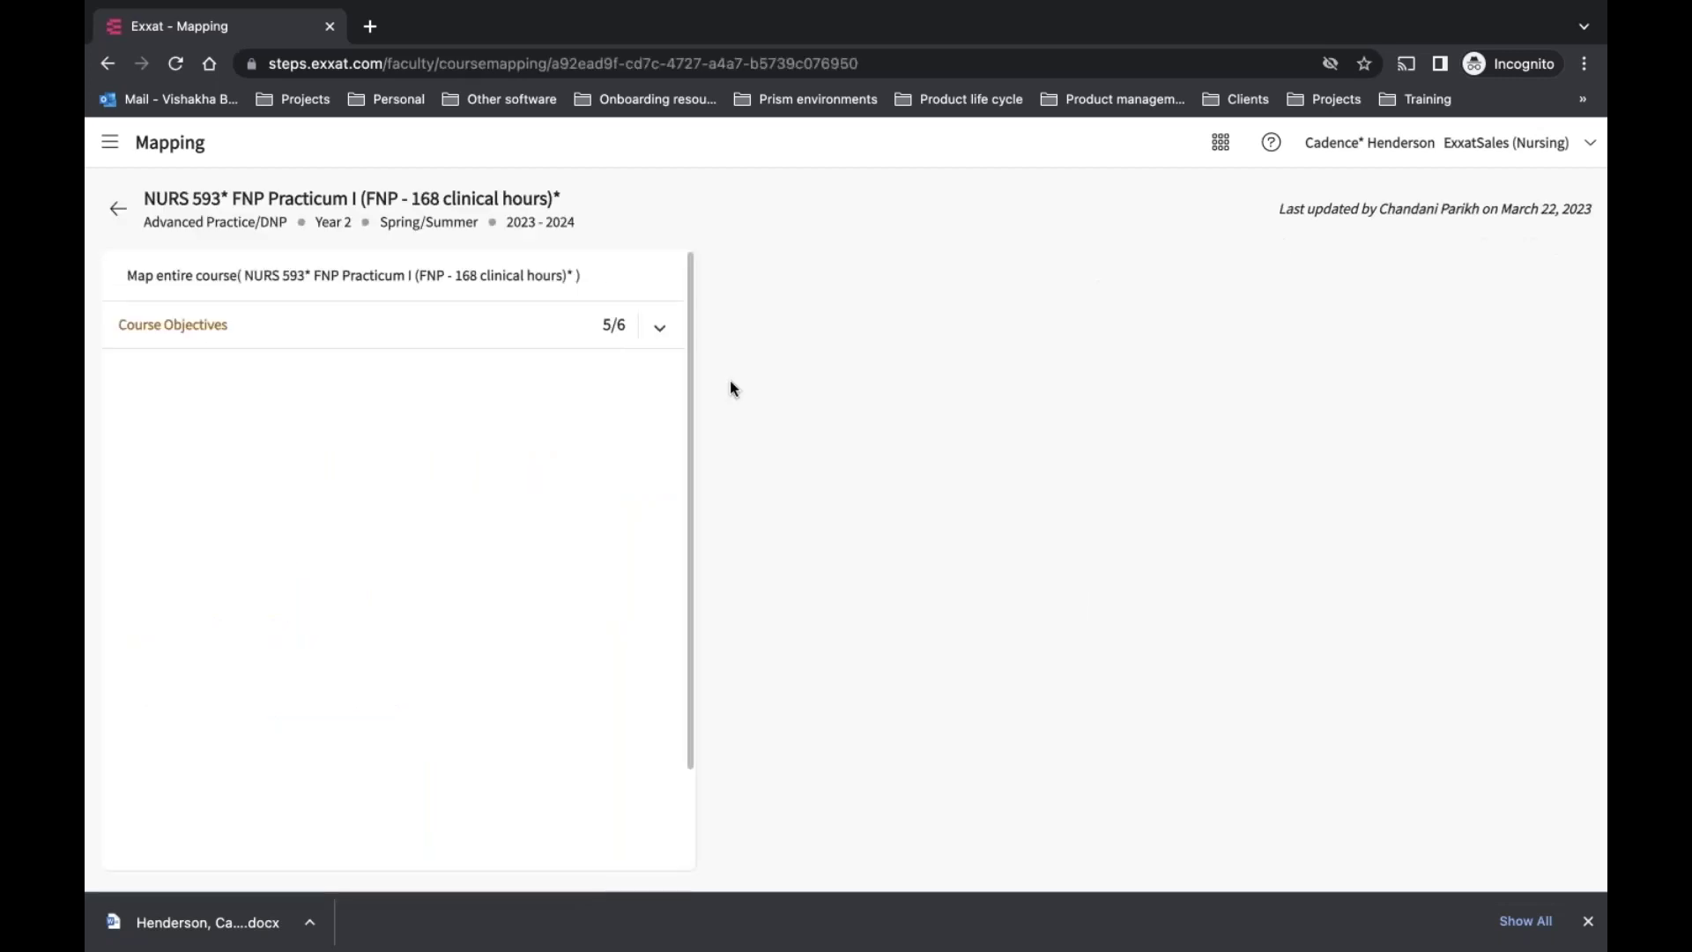
Expand the course objectives and show objective 2's mapped standards under Nurse Practitioner Core Competencies 2017
click(212, 335)
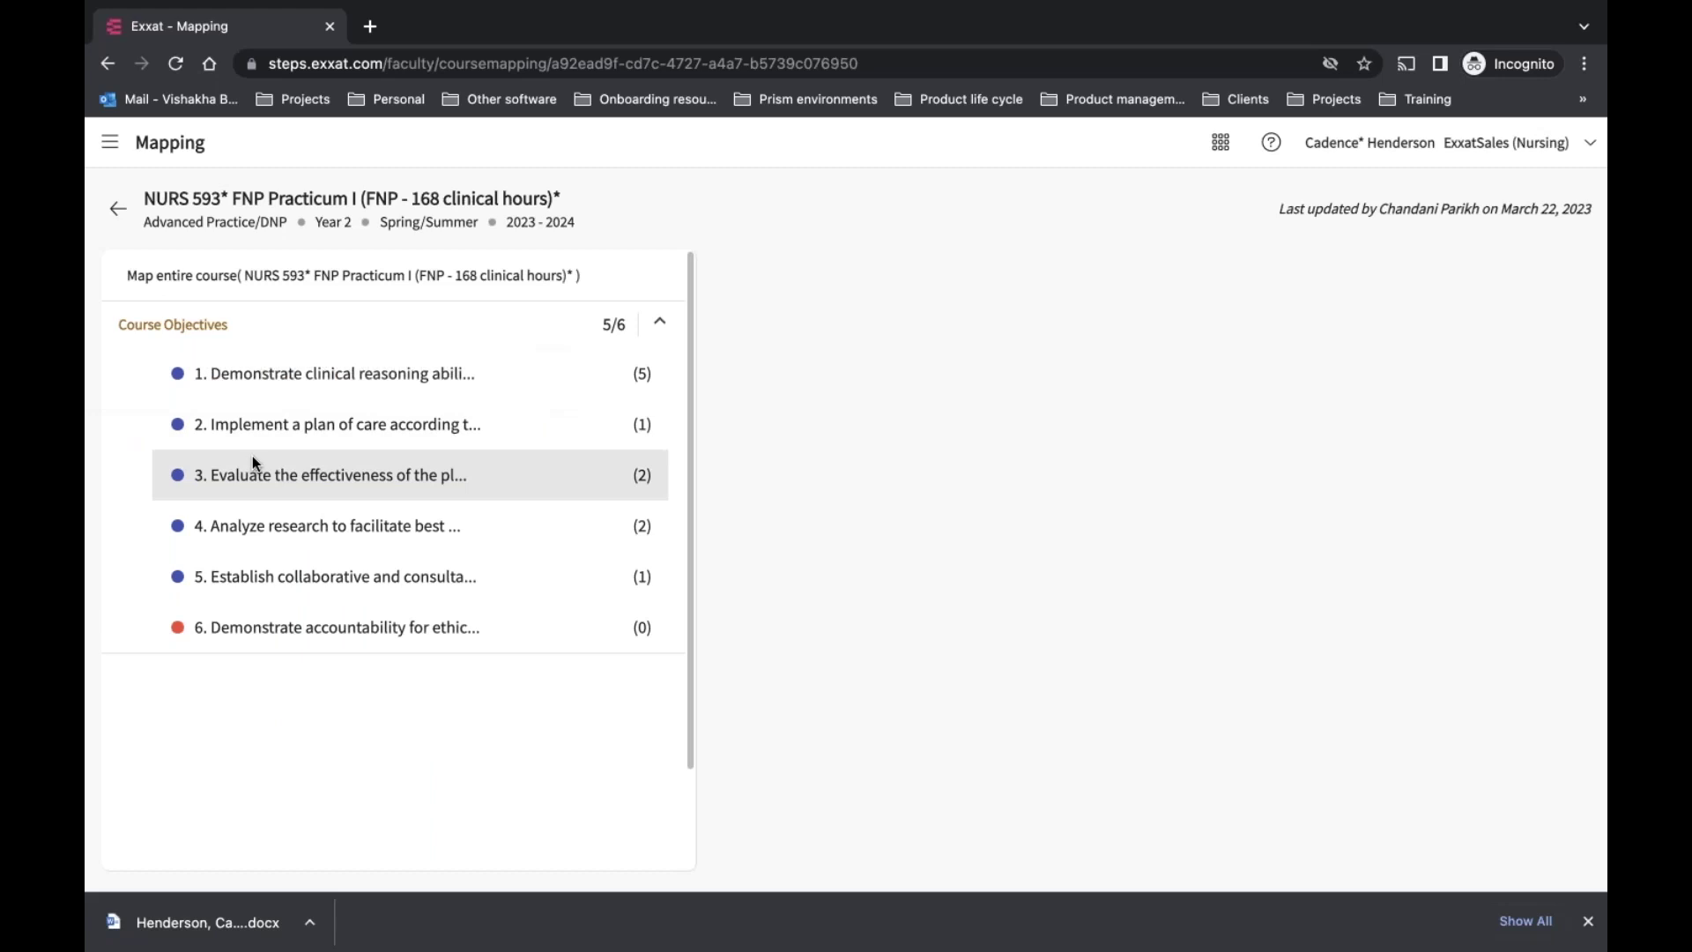
click(357, 422)
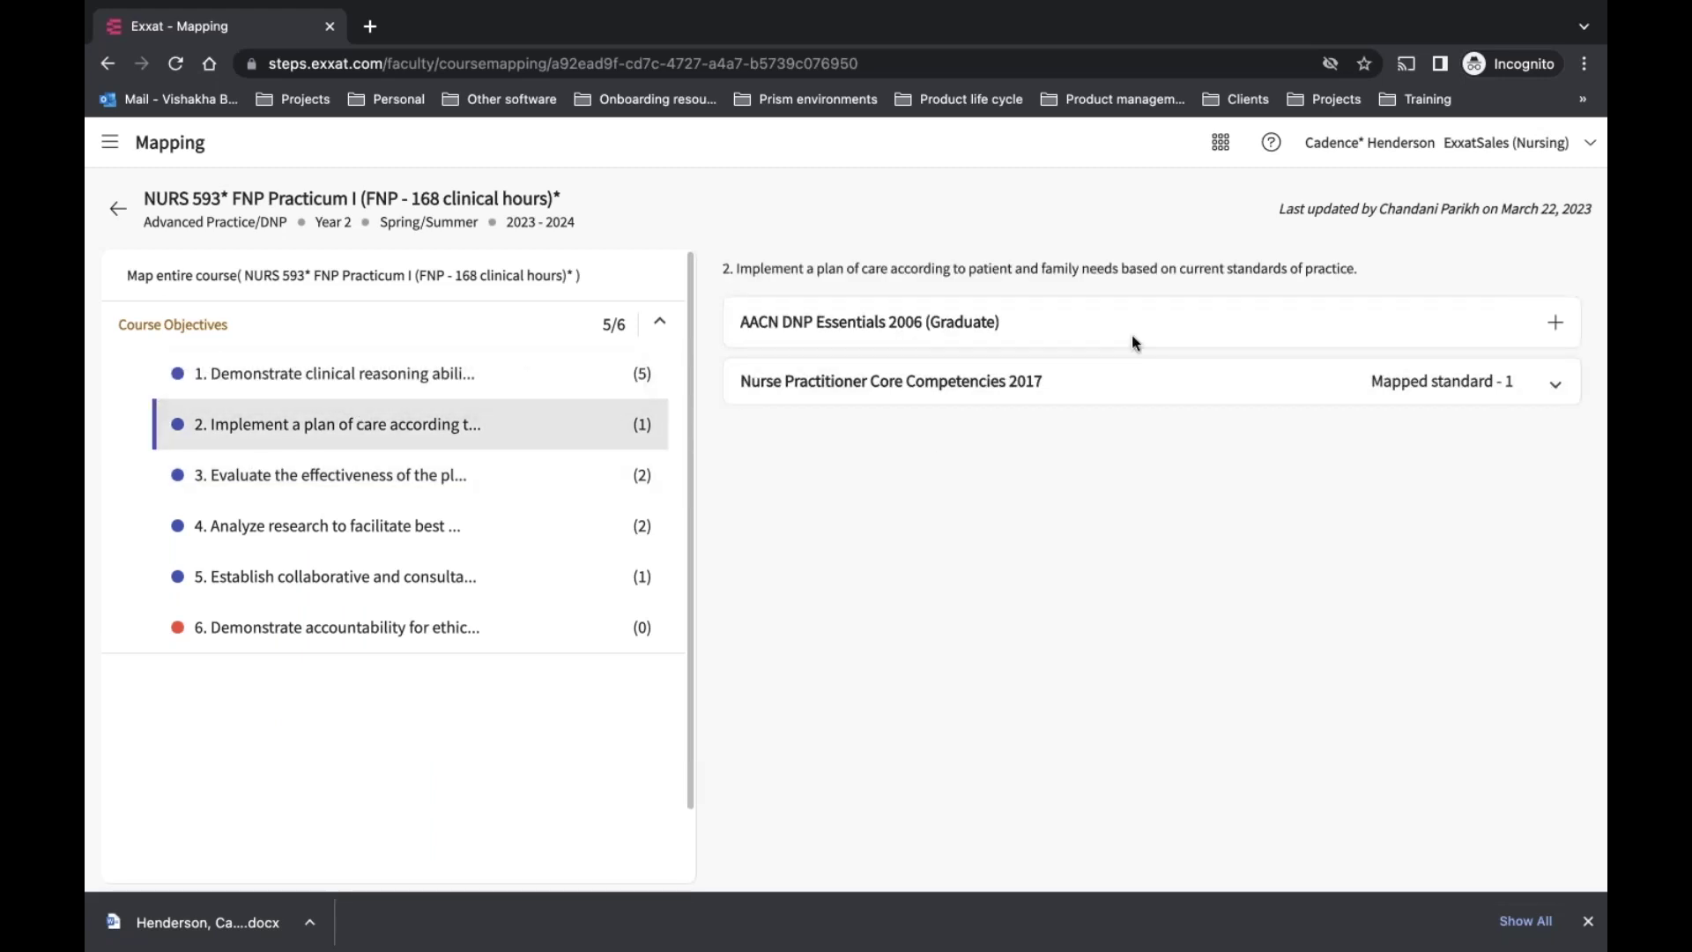
click(1556, 387)
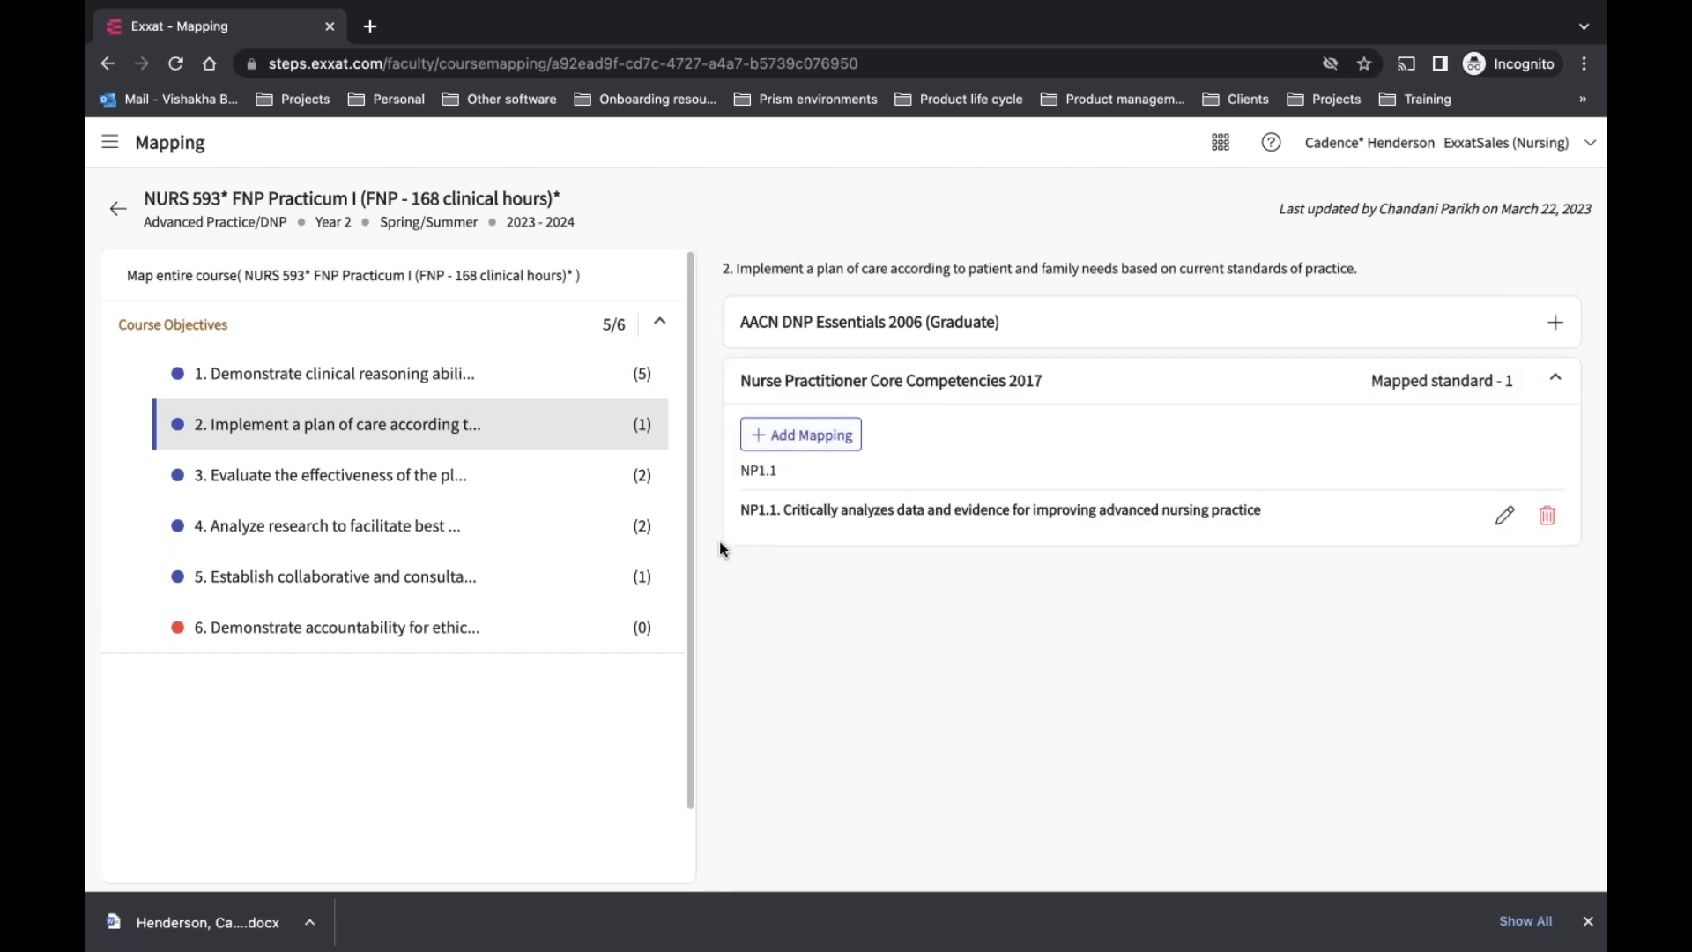
Map NP2. Leadership Competencies to course objective 2, save the mapping, and return to the curriculum mapping overview
click(798, 434)
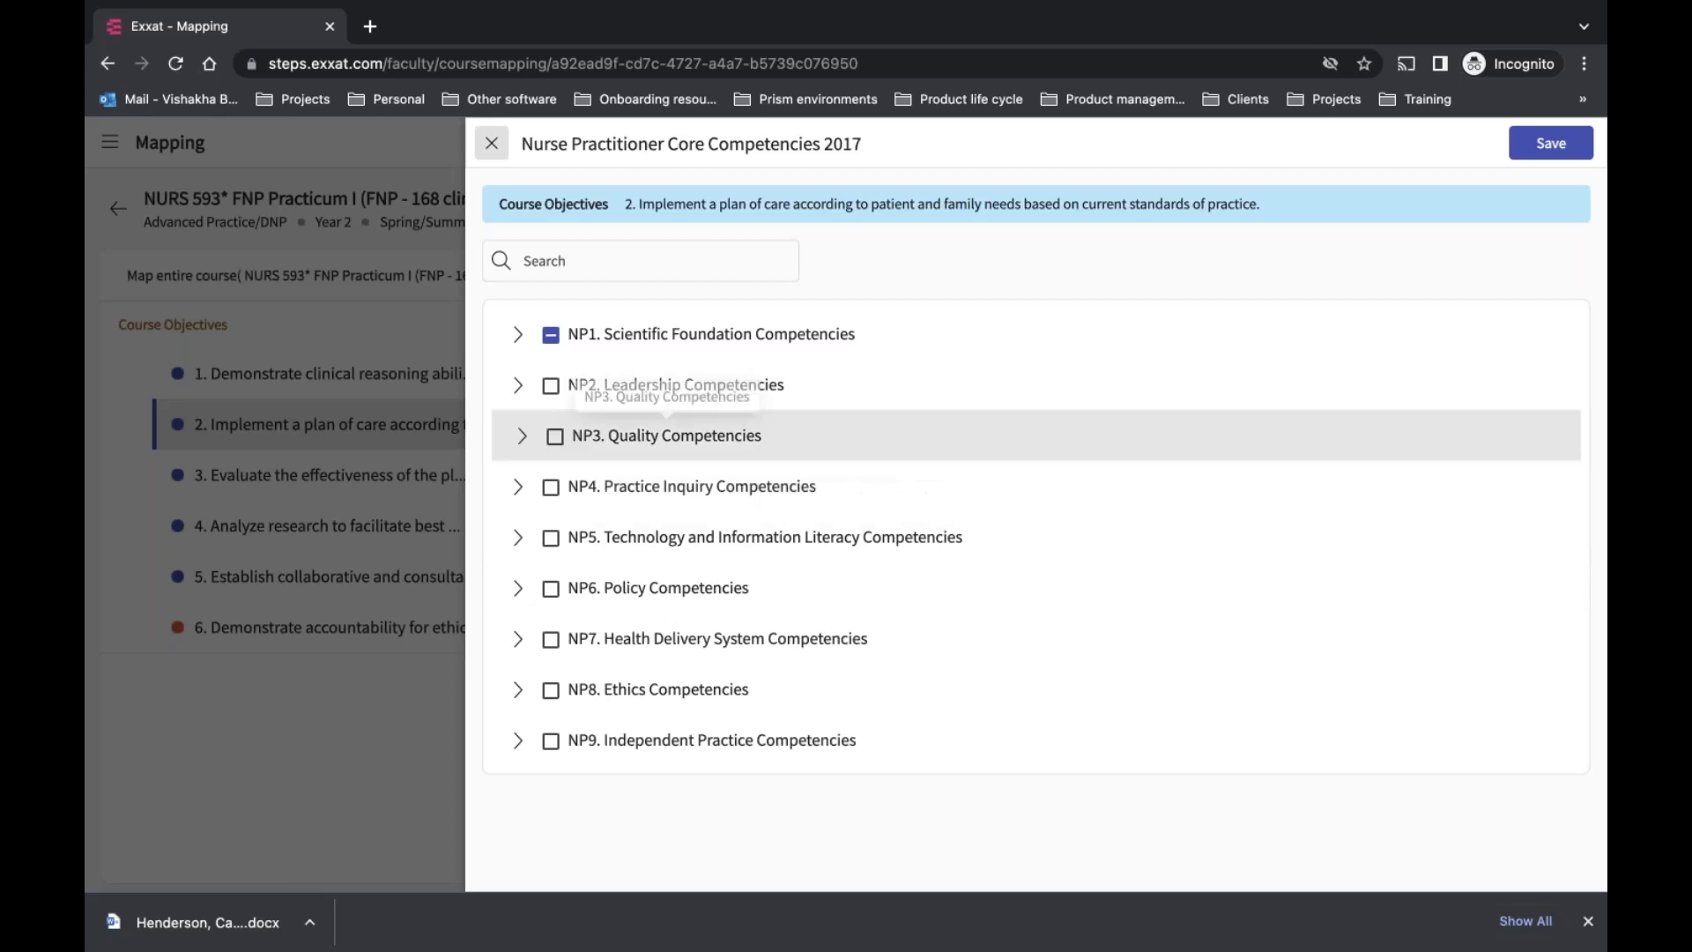
click(551, 385)
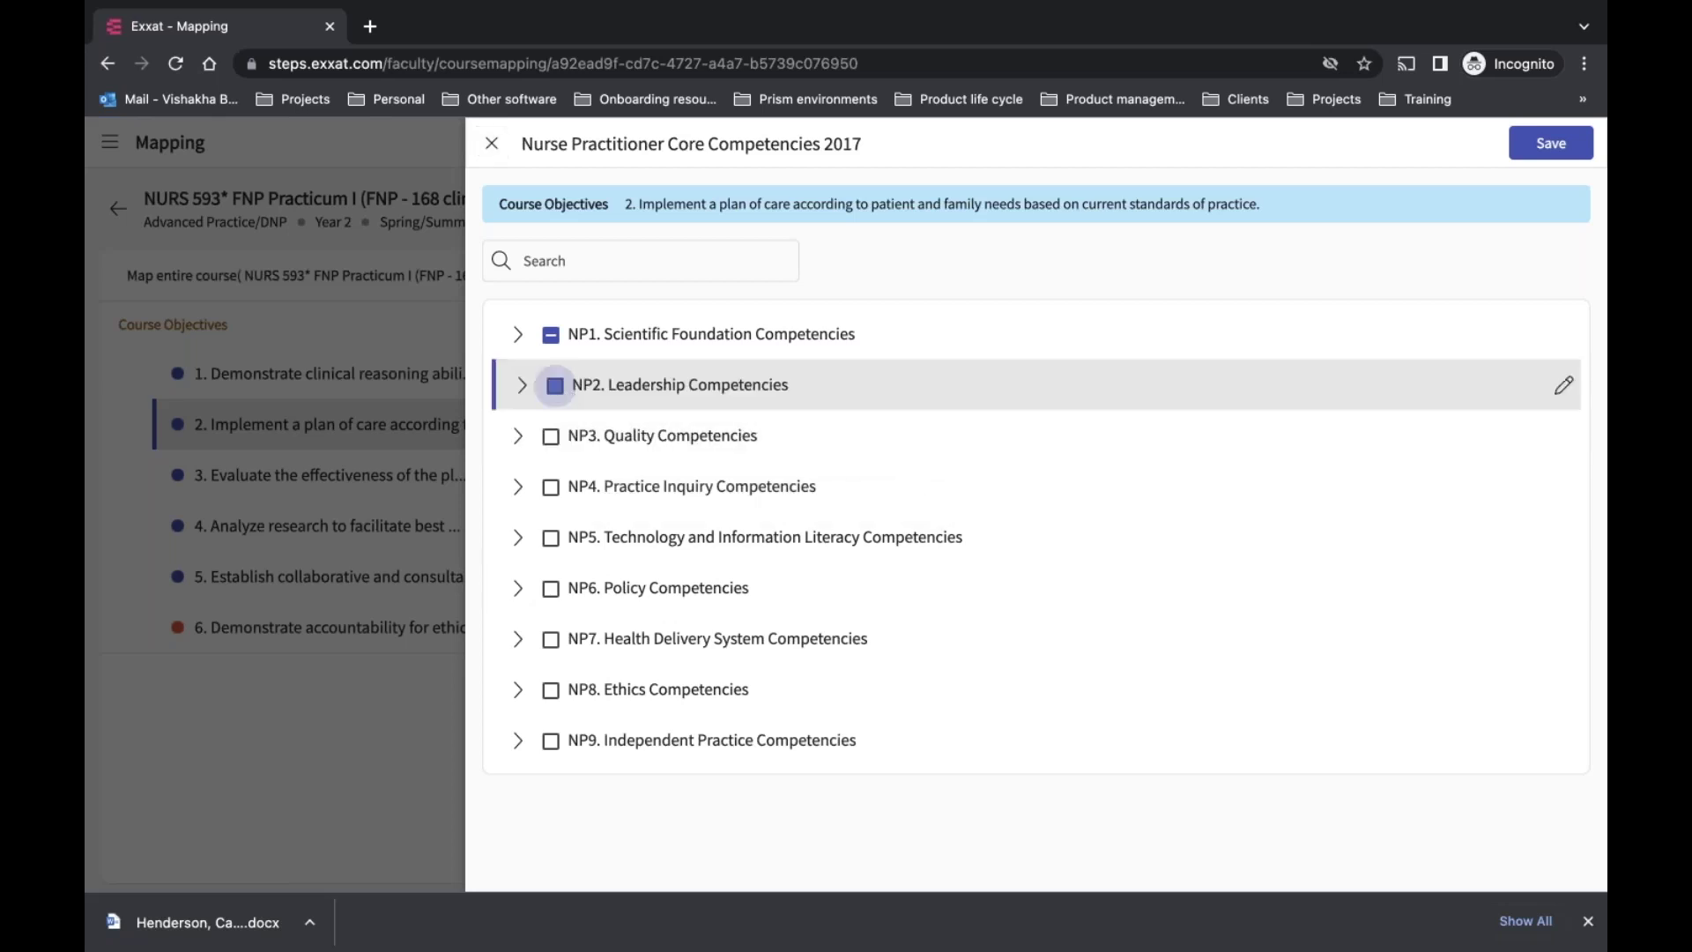
click(1562, 147)
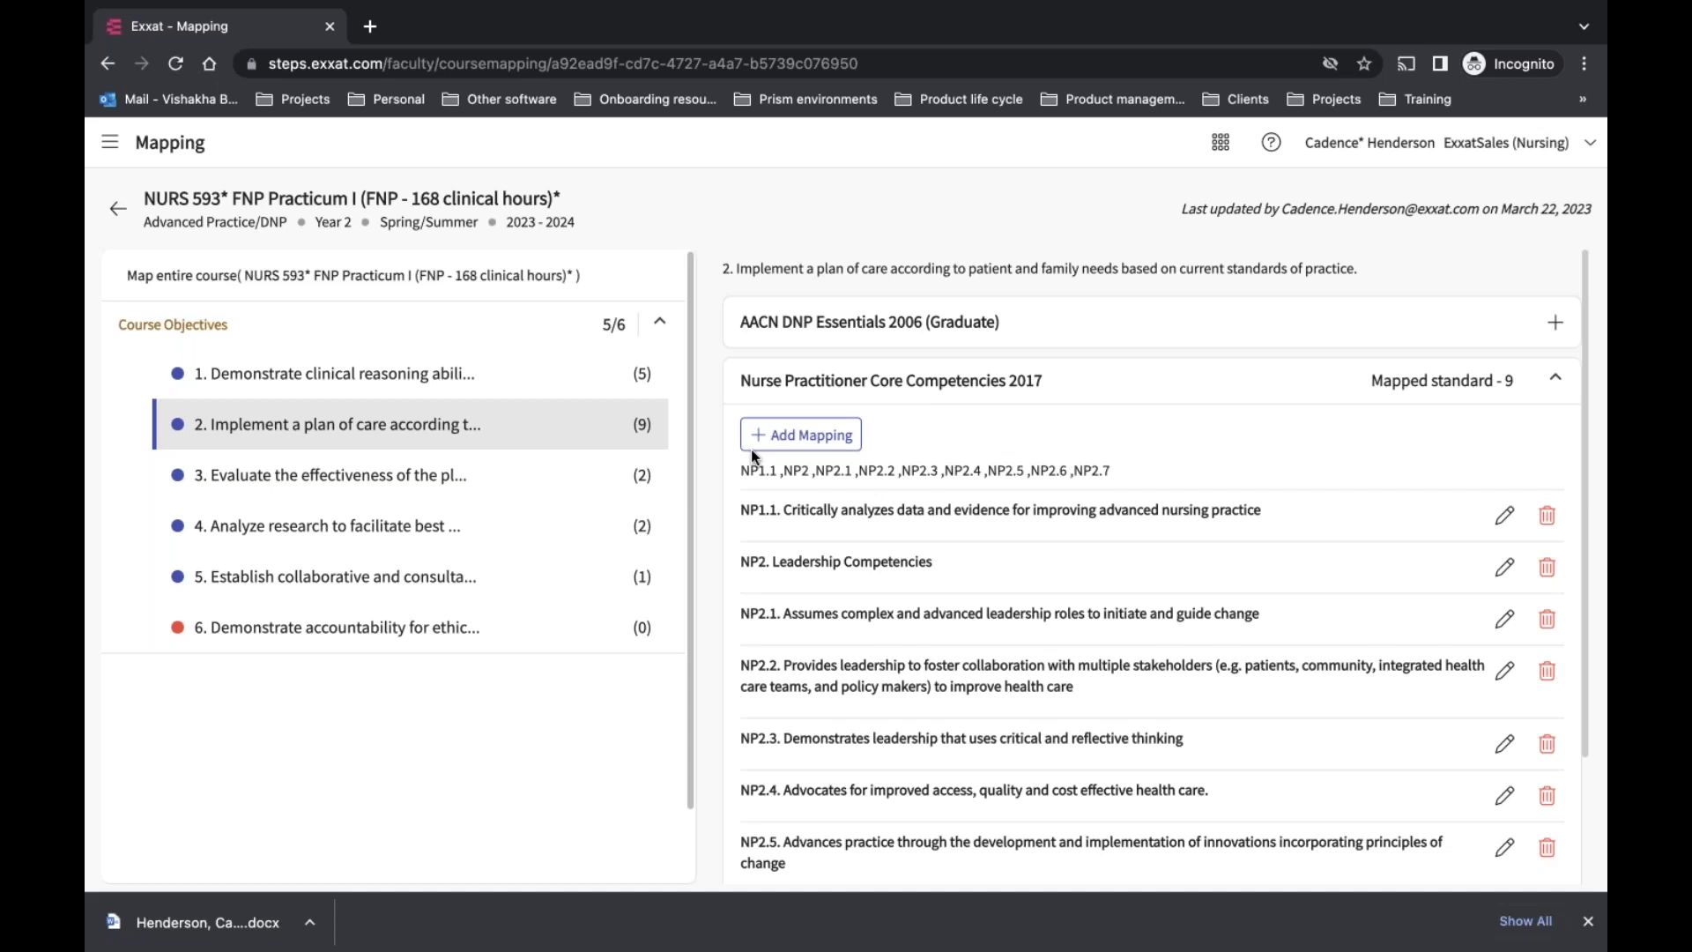
click(118, 214)
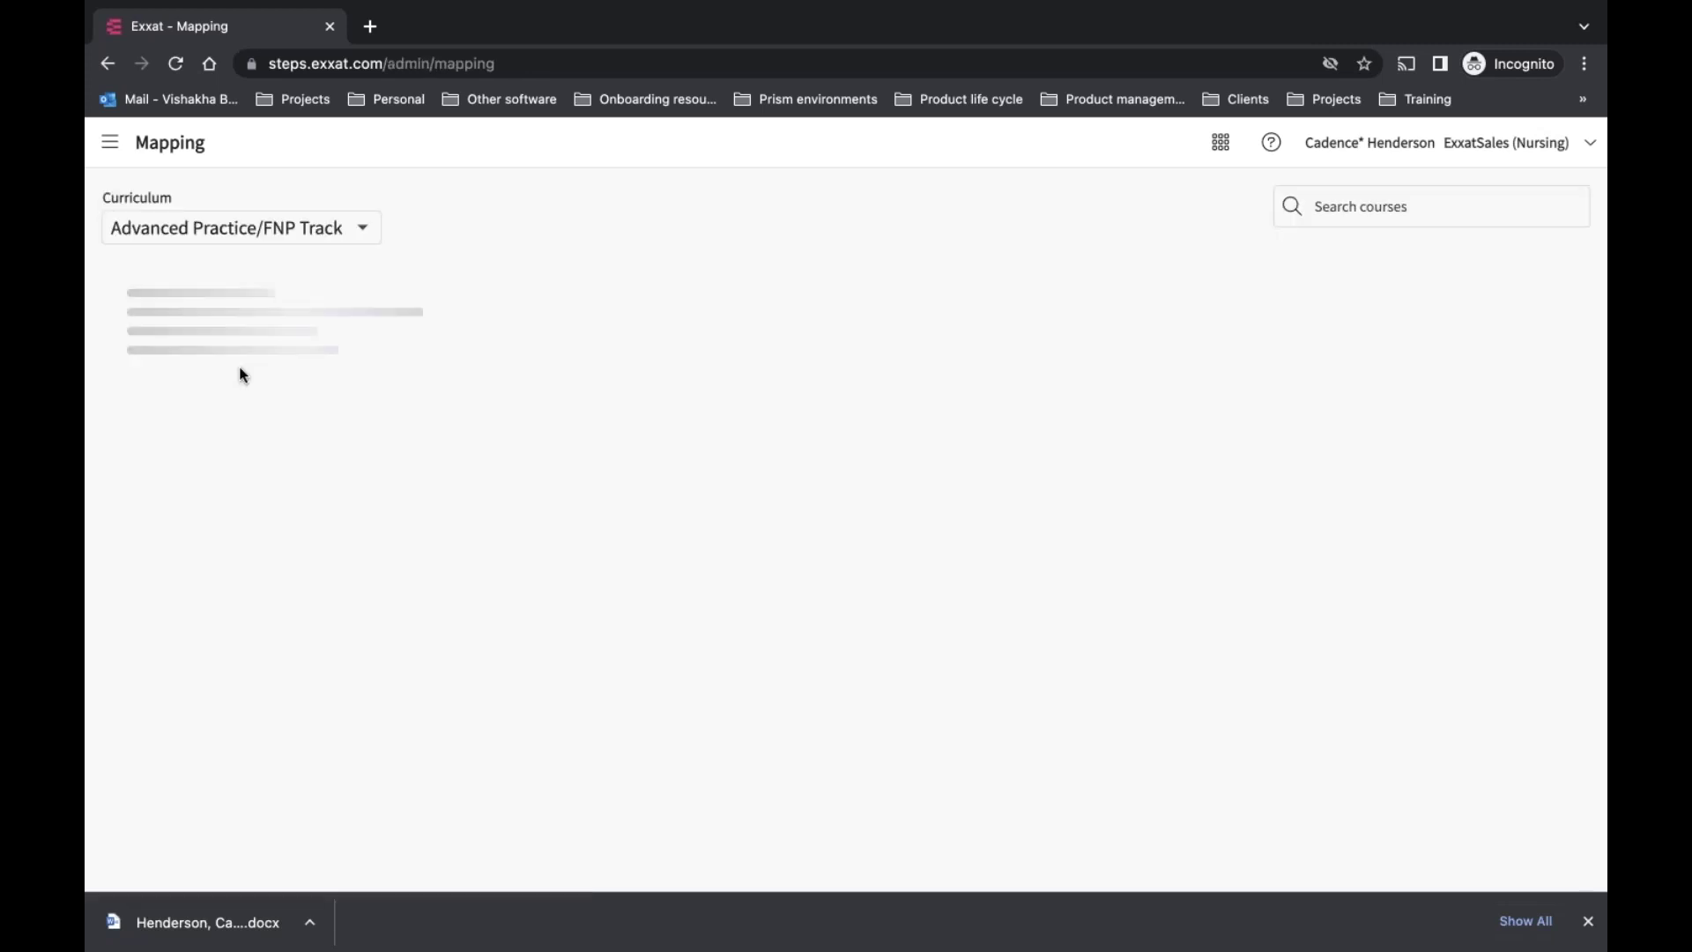
Open Mapping Reports from the dashboard, view the AACN DNP Essentials mapped courses report, and return to the standard's summary
click(1215, 155)
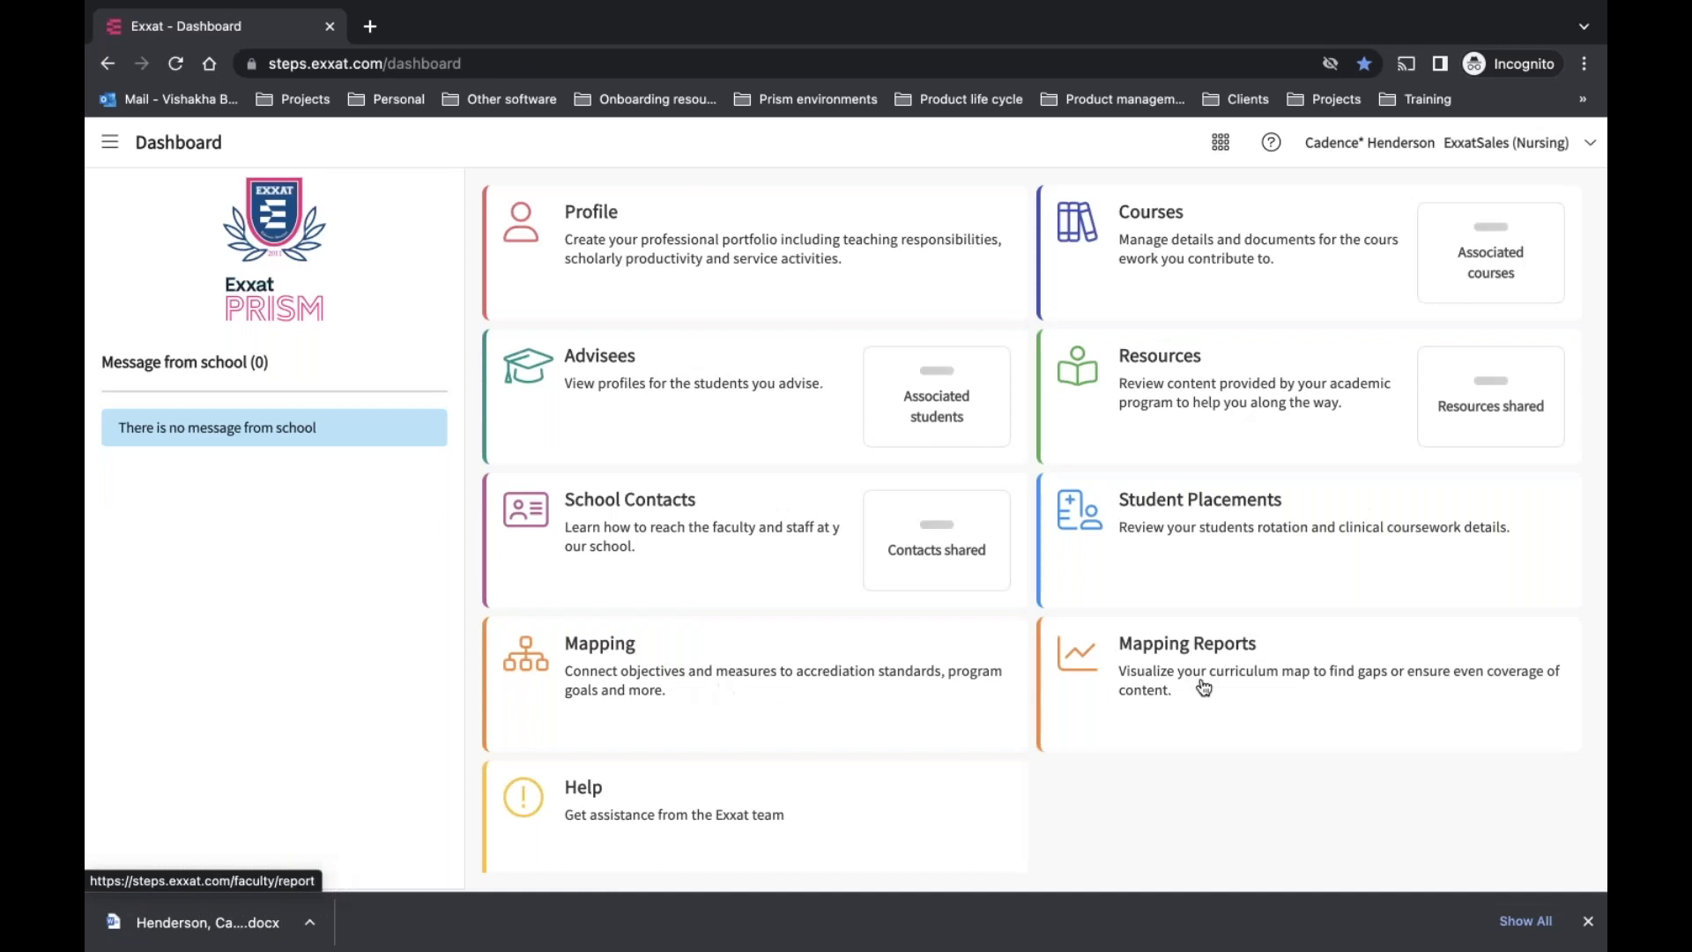
click(1154, 683)
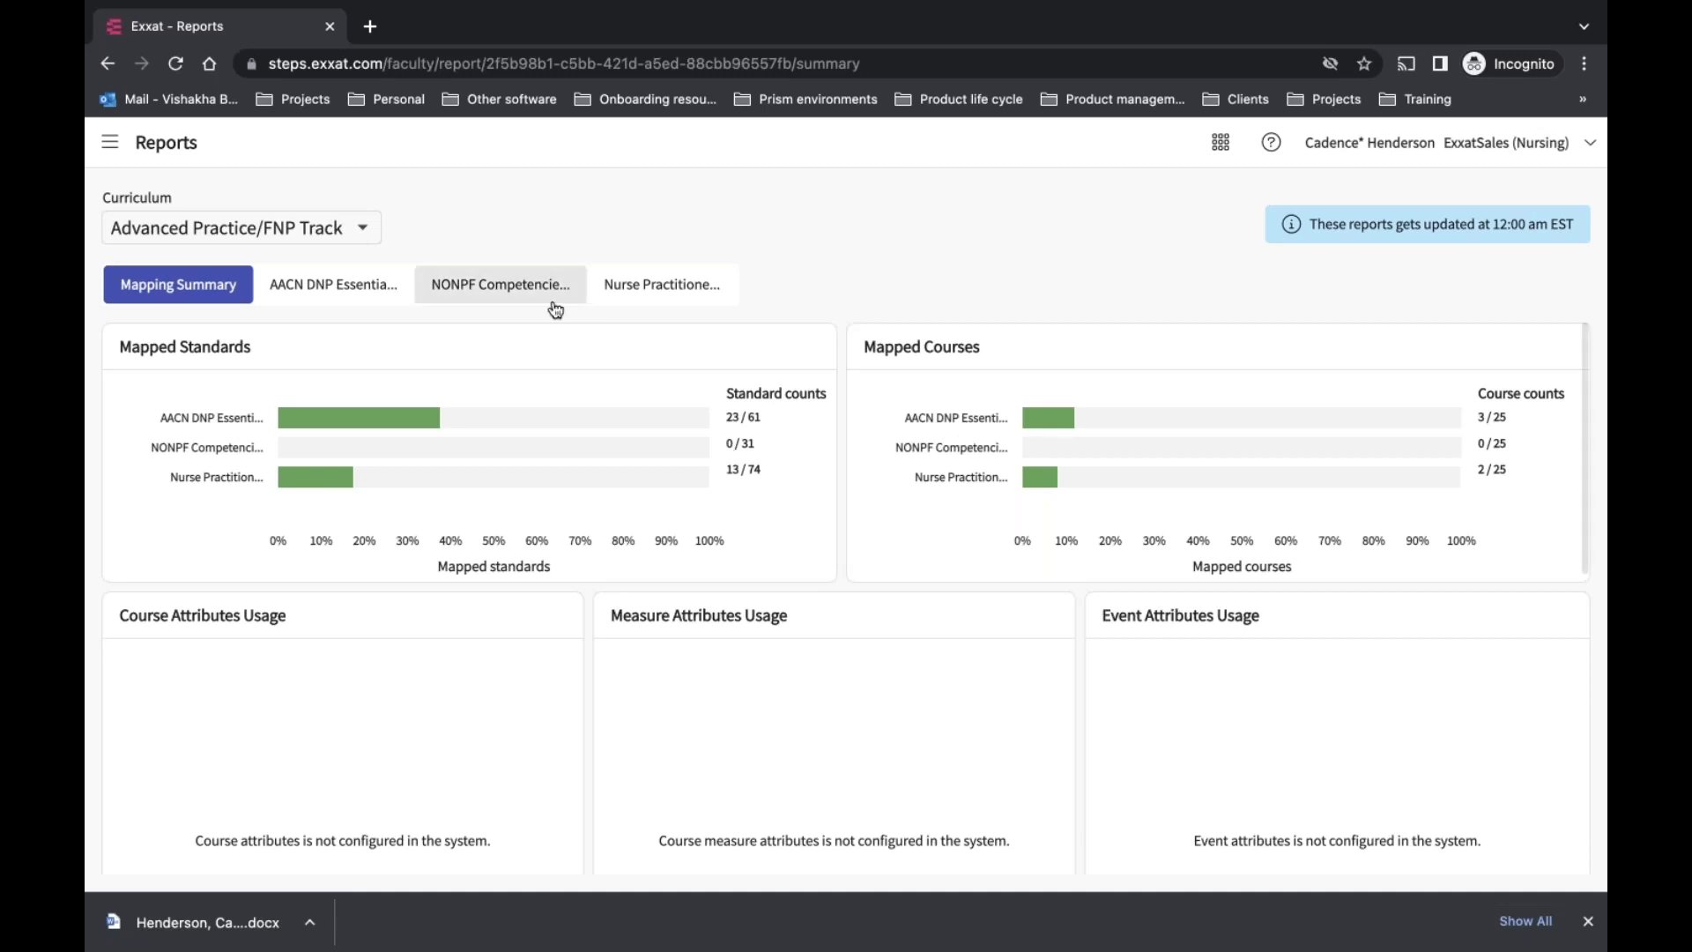
click(333, 286)
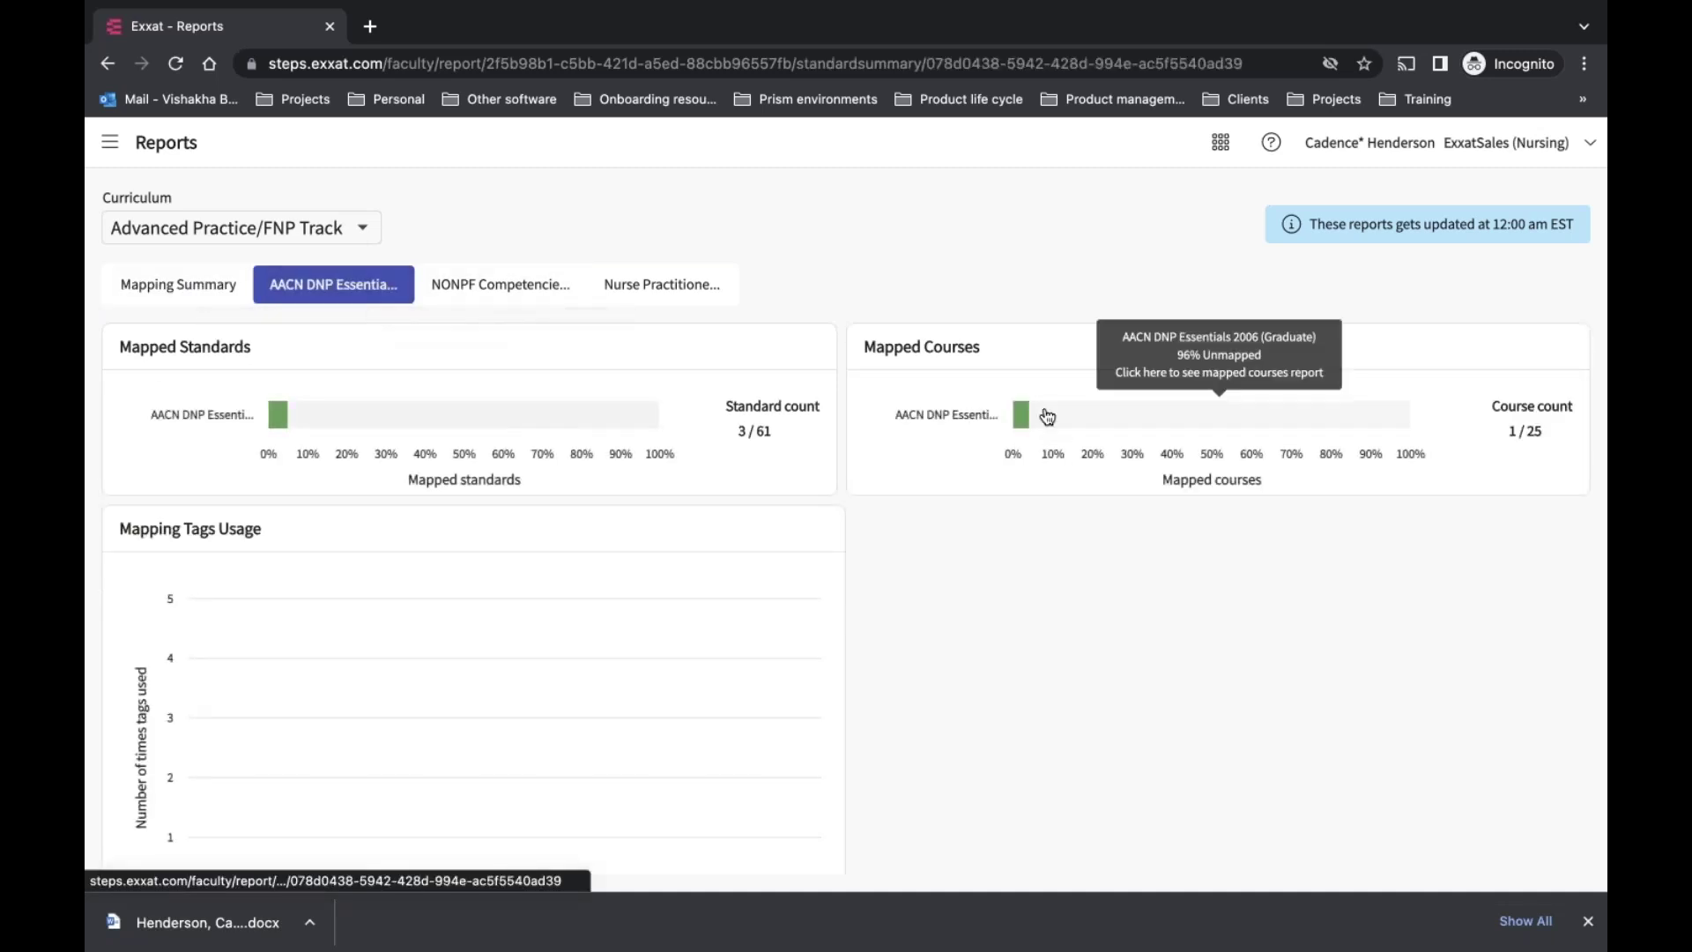
click(1019, 416)
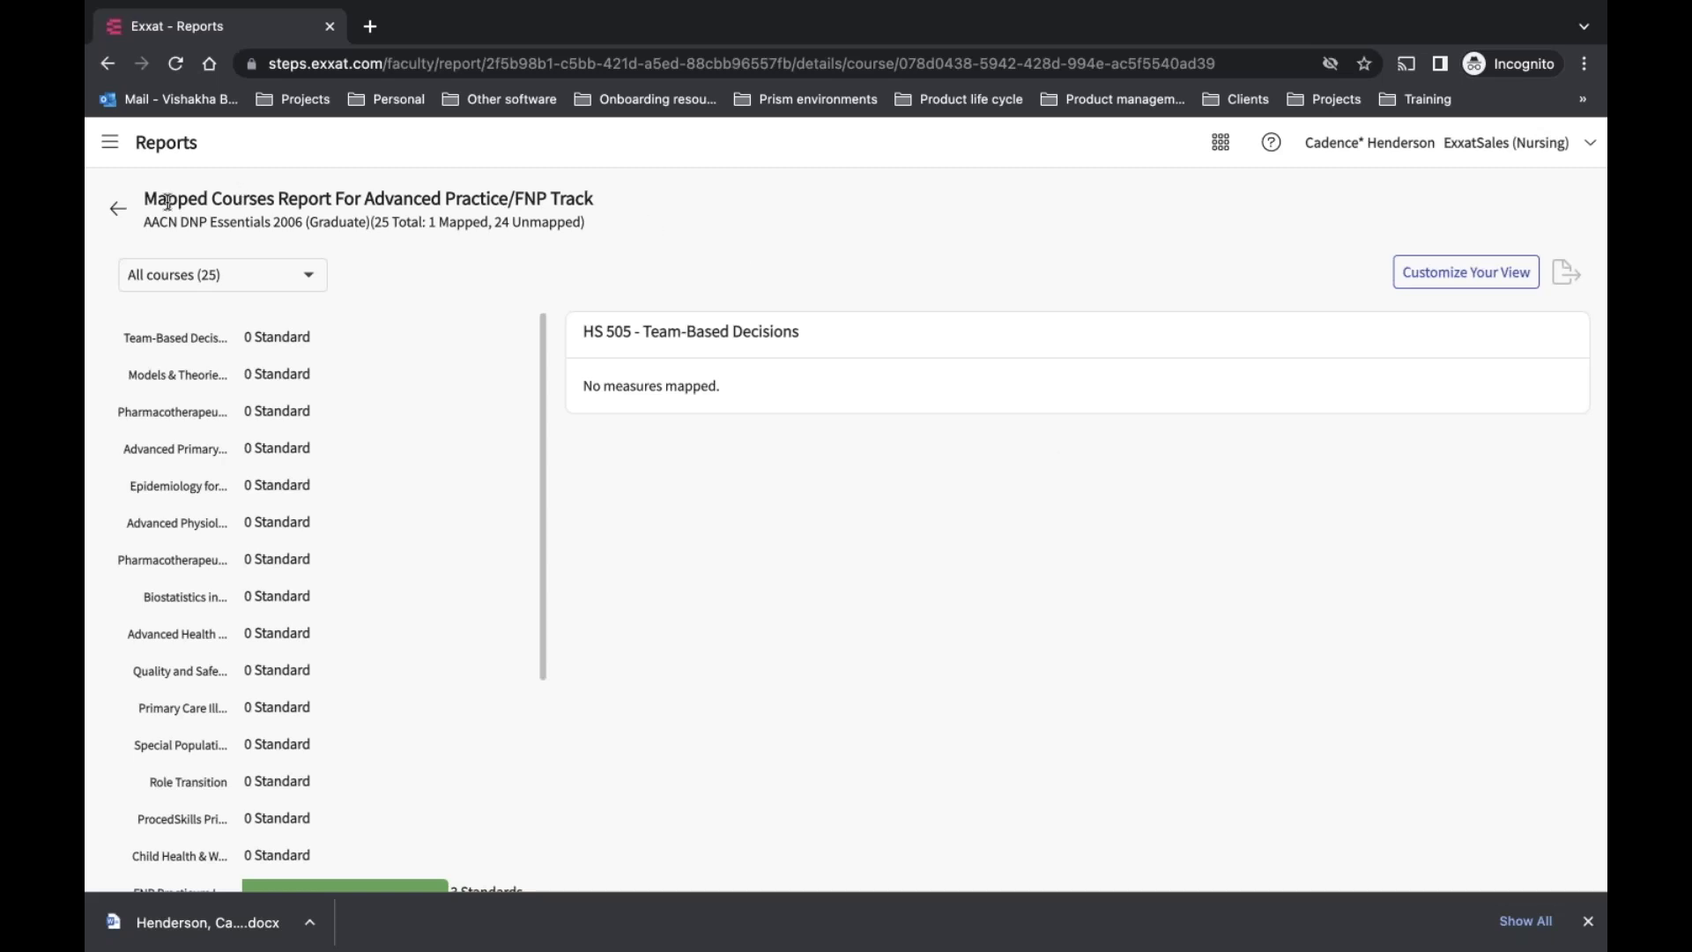
click(120, 210)
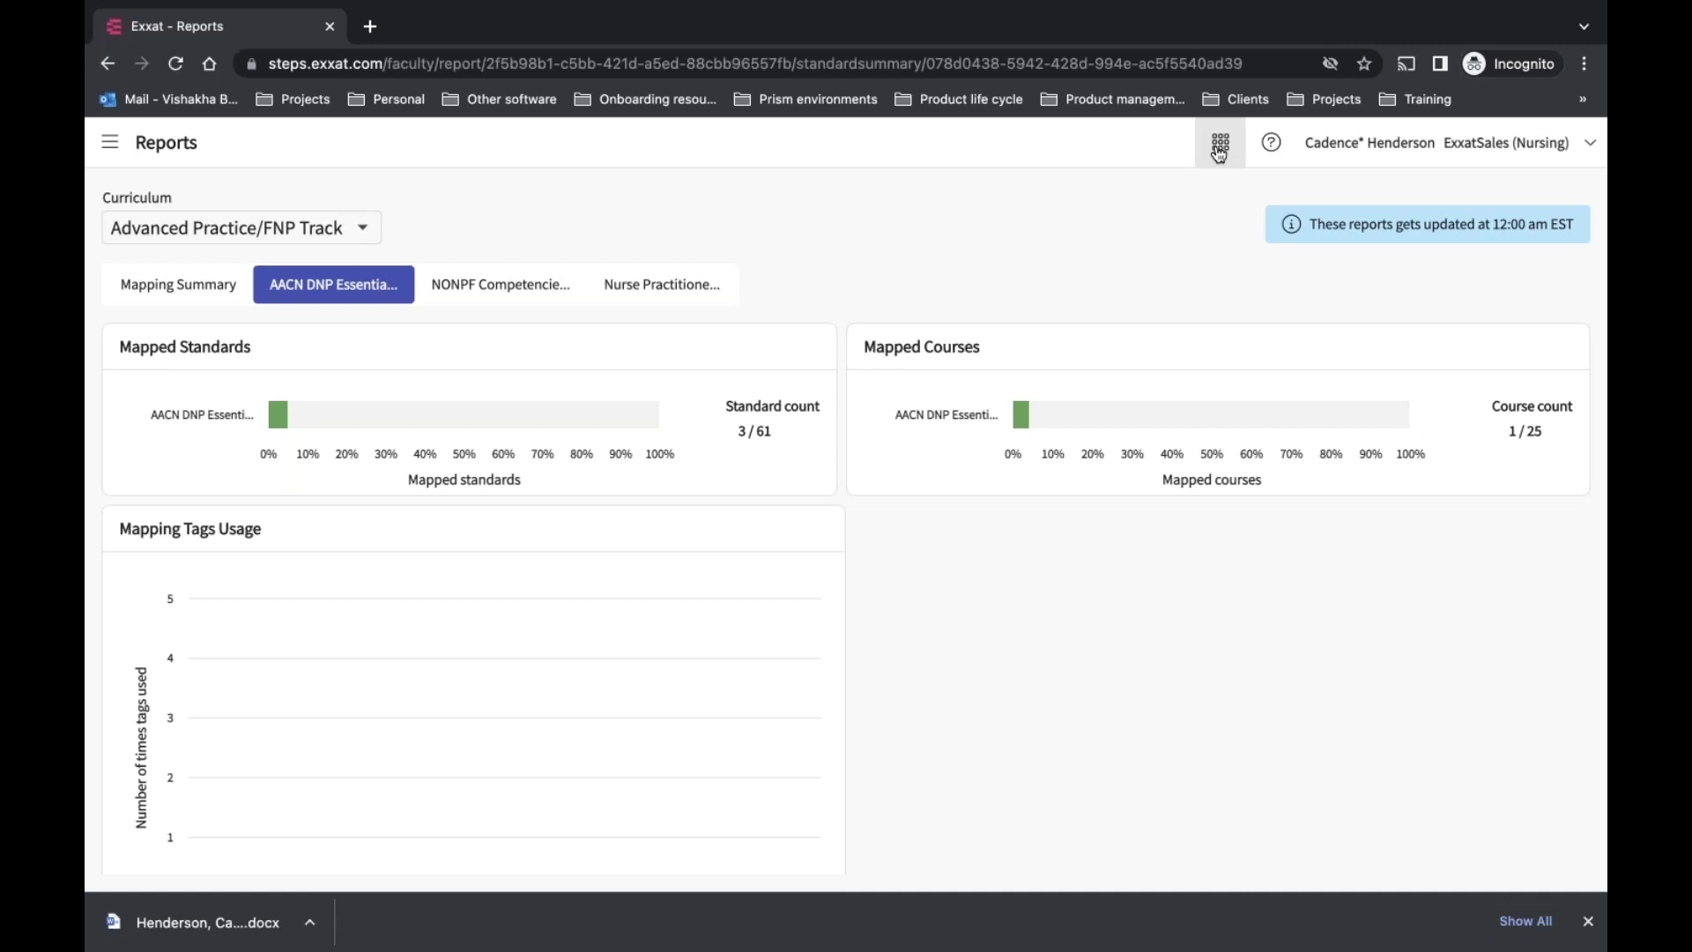
Switch to the PowerPoint presentation and advance past the curriculum mapping slides to the Questions break slide
mouse_move(1132, 914)
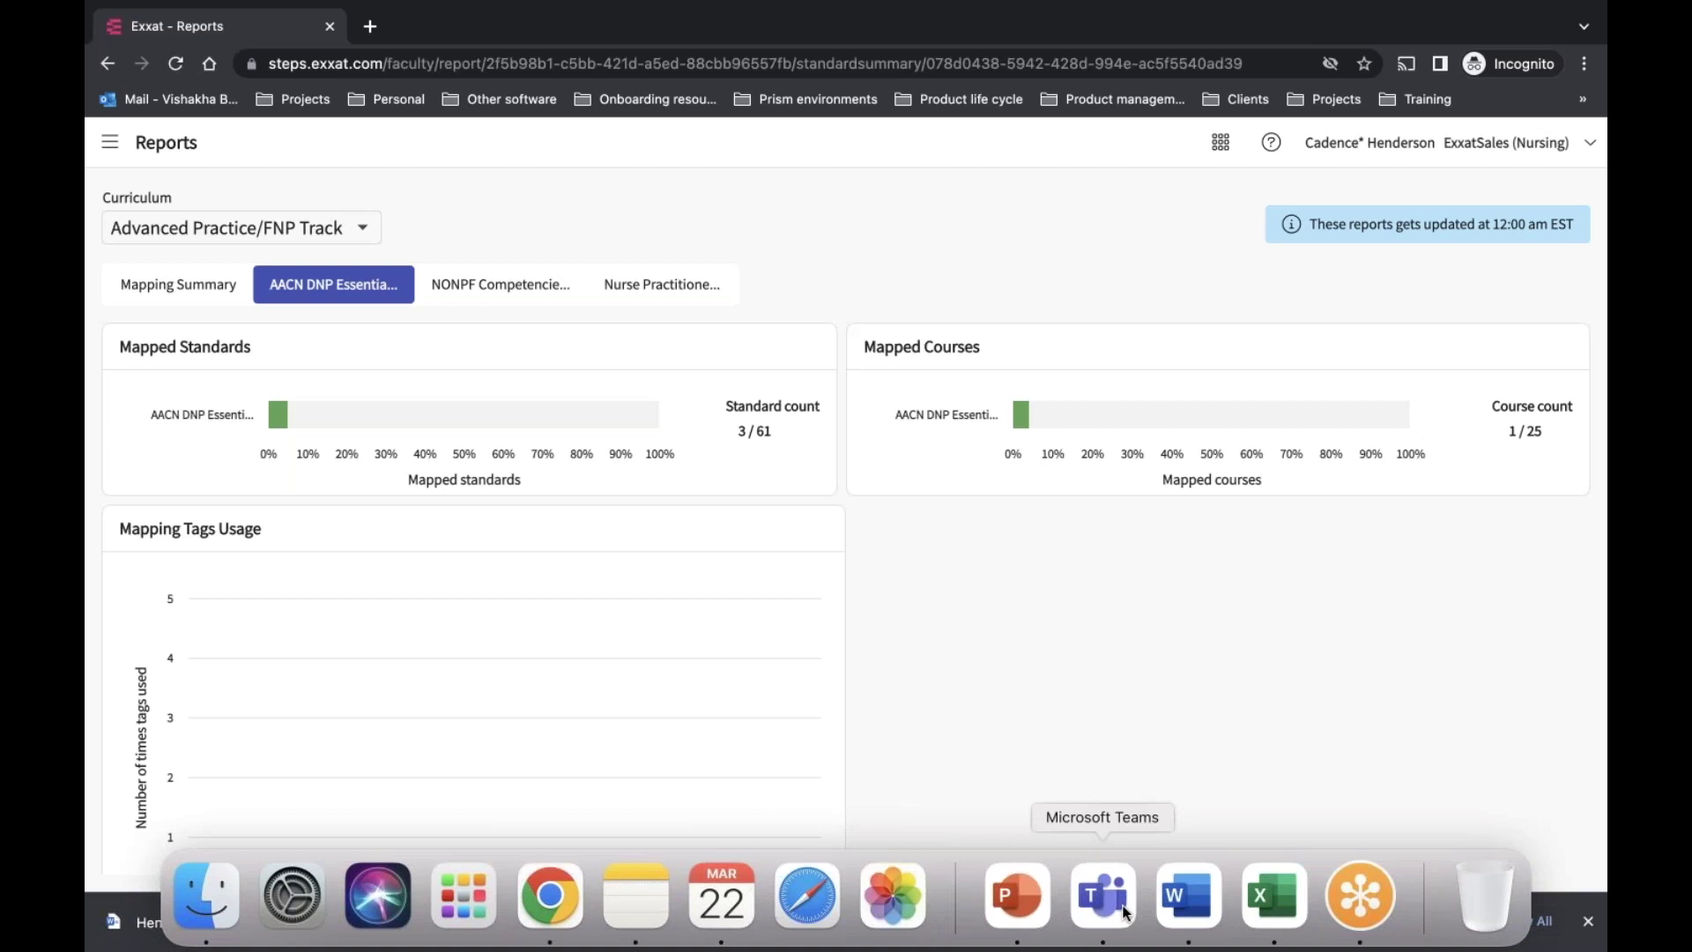
click(1024, 896)
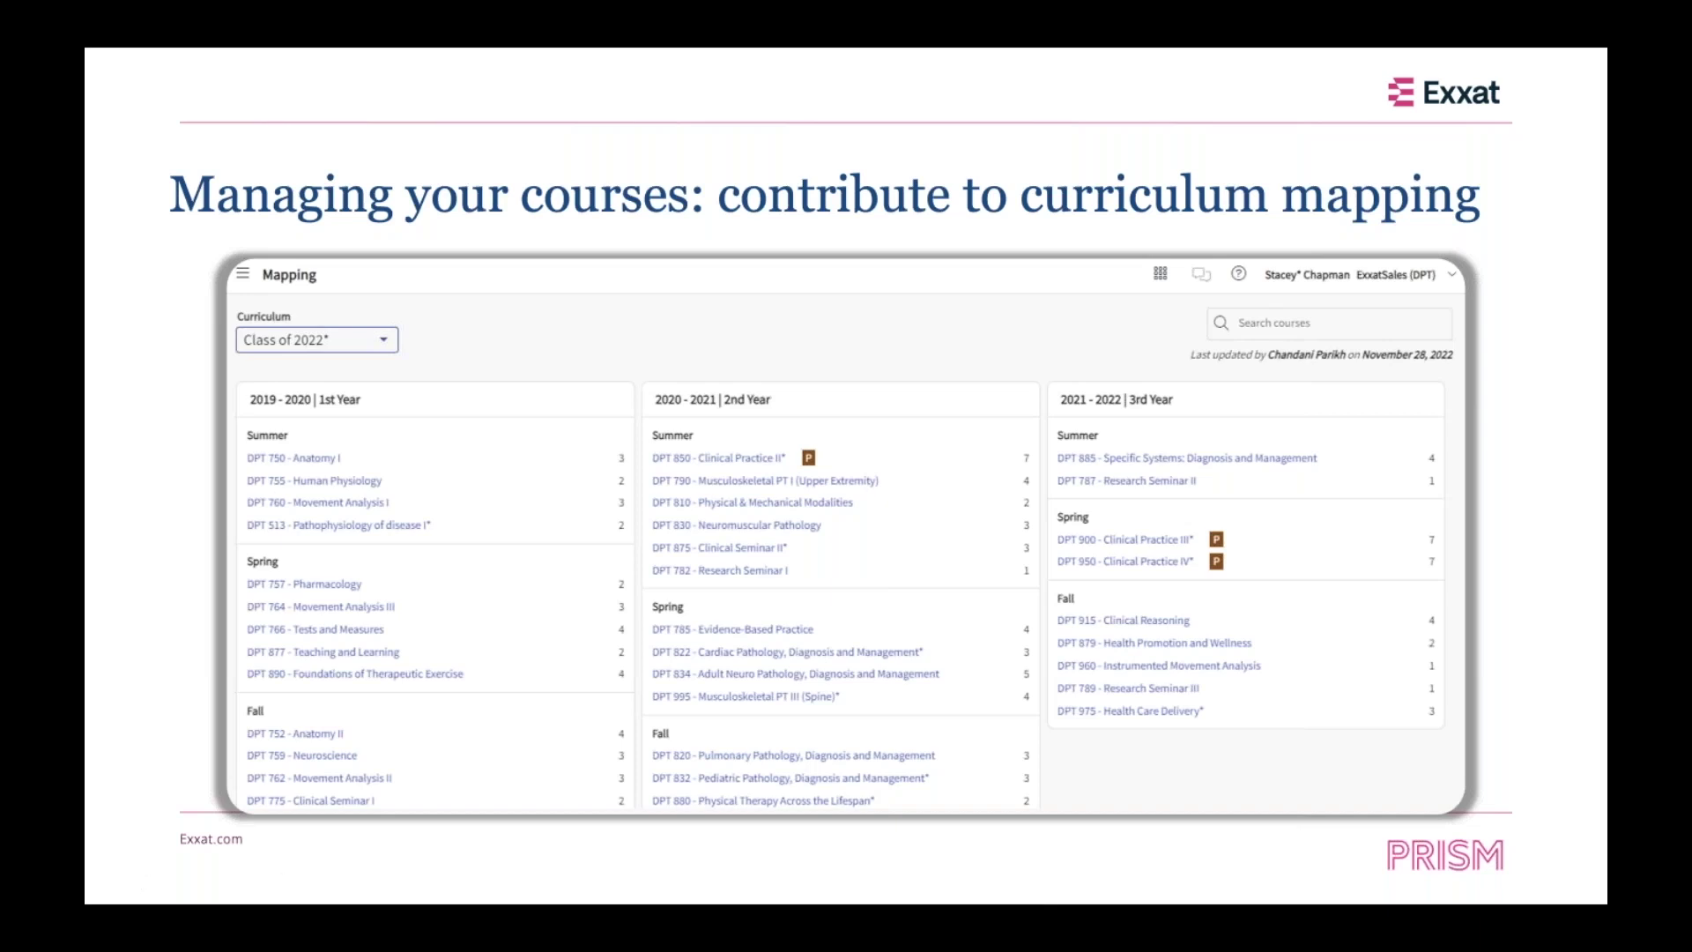
key(Right)
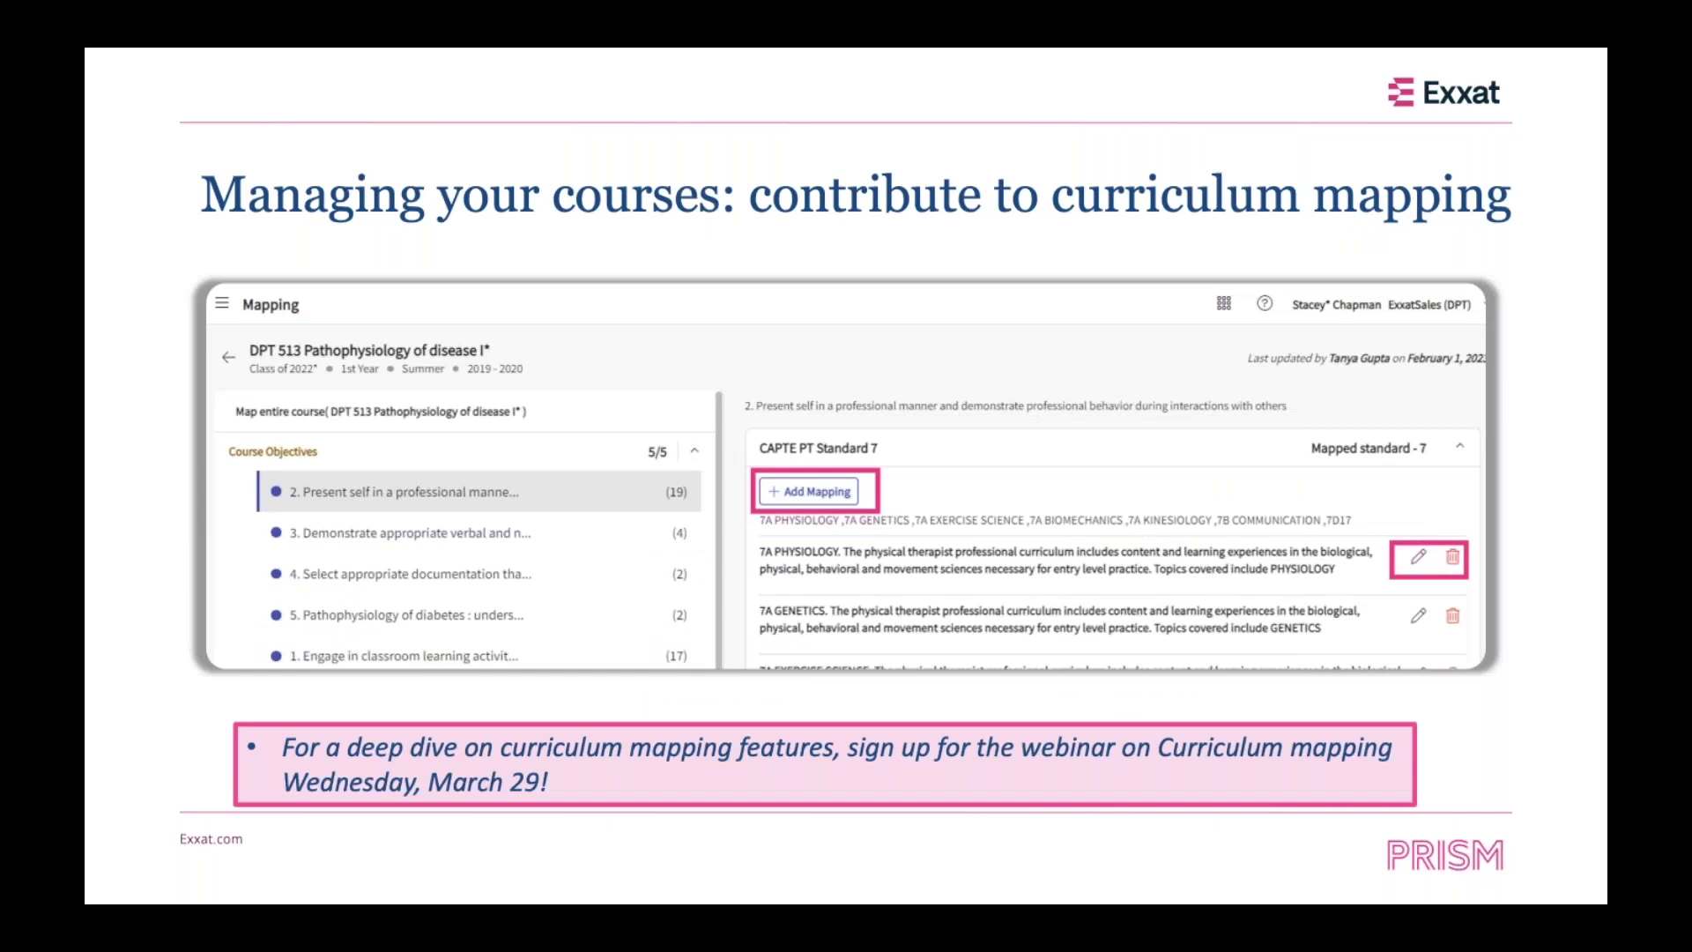
key(Right)
key(Right)
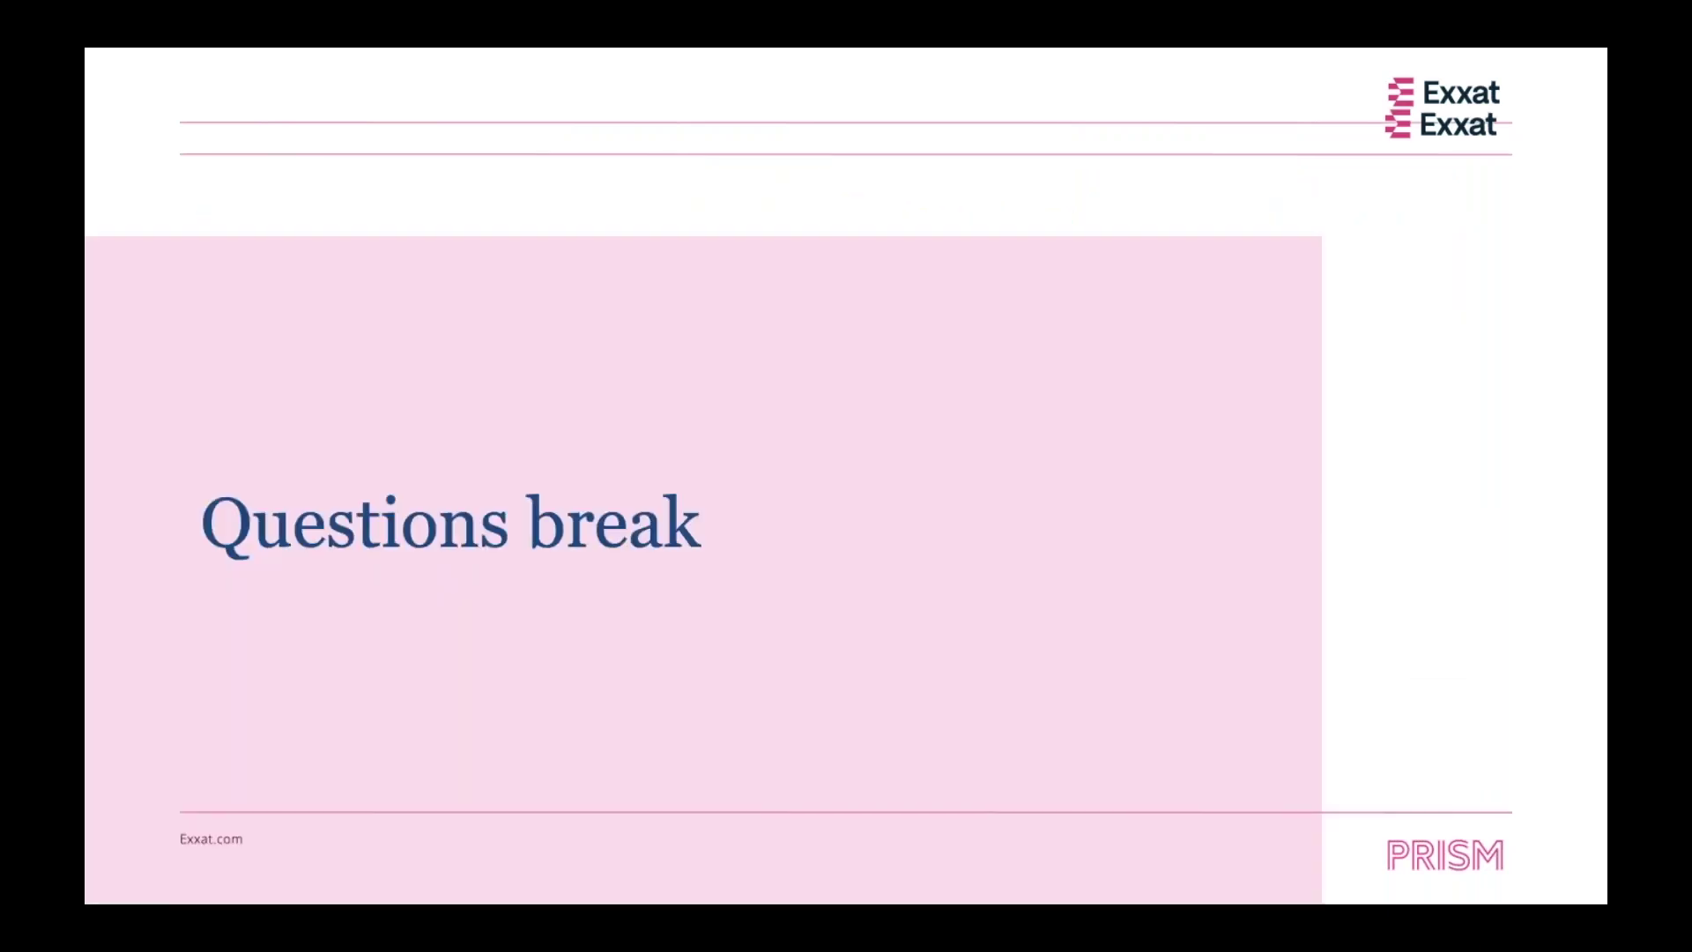
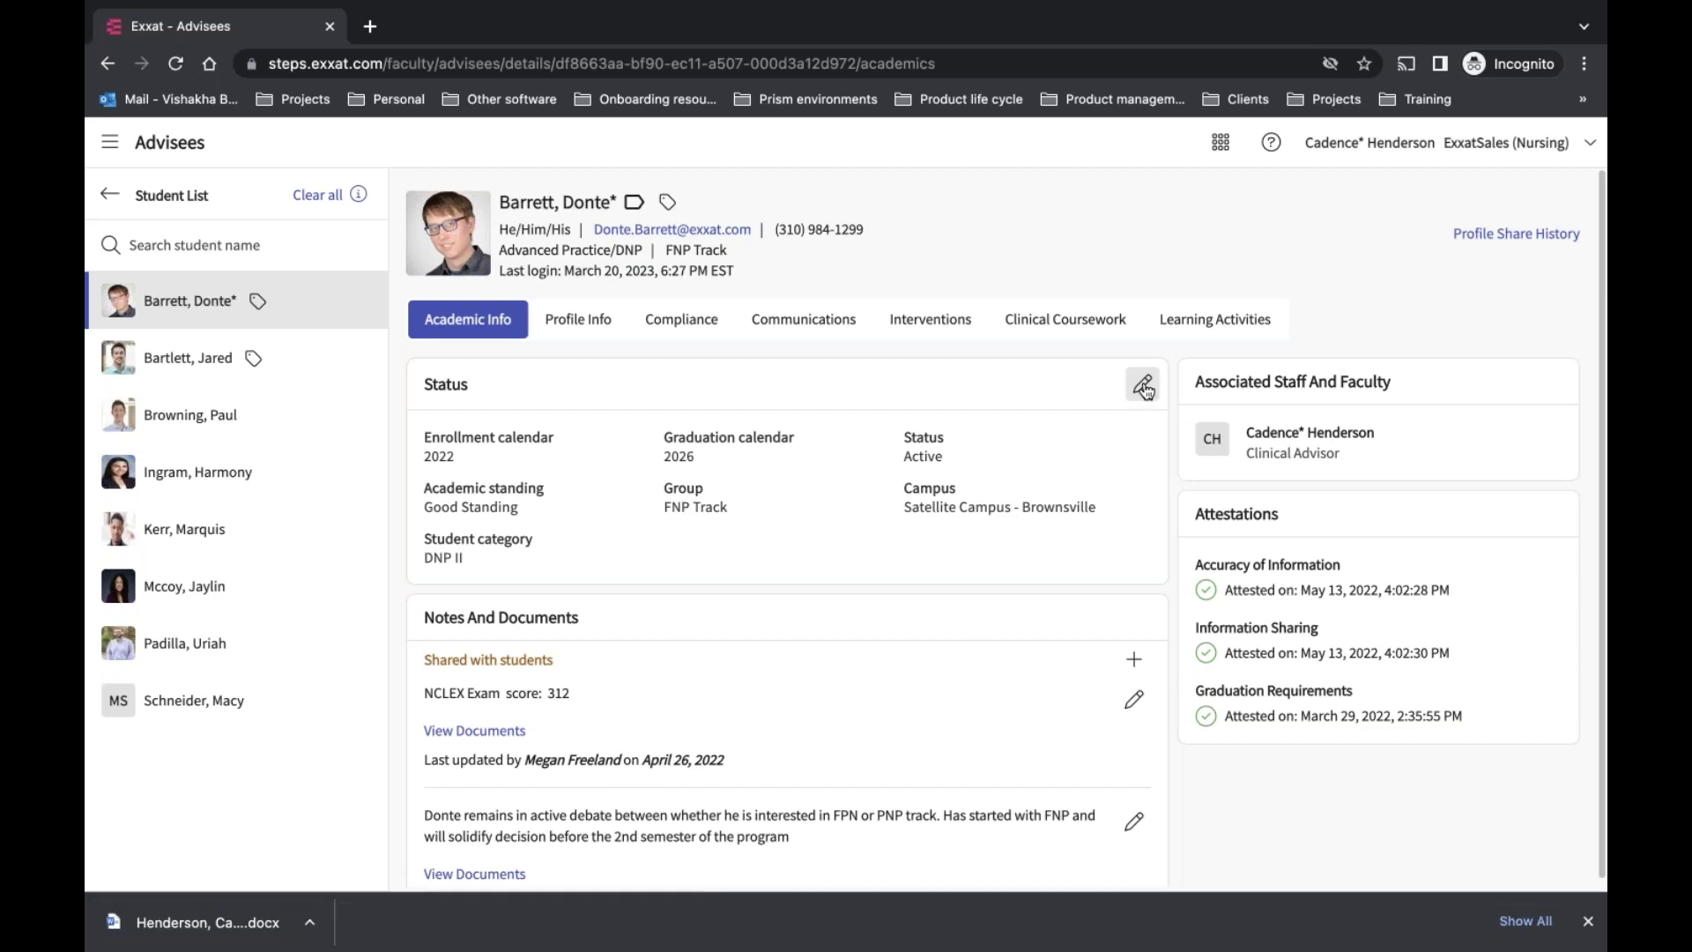
Examine the Academic standing options in the advisee's Status form and close the form without saving
click(1143, 385)
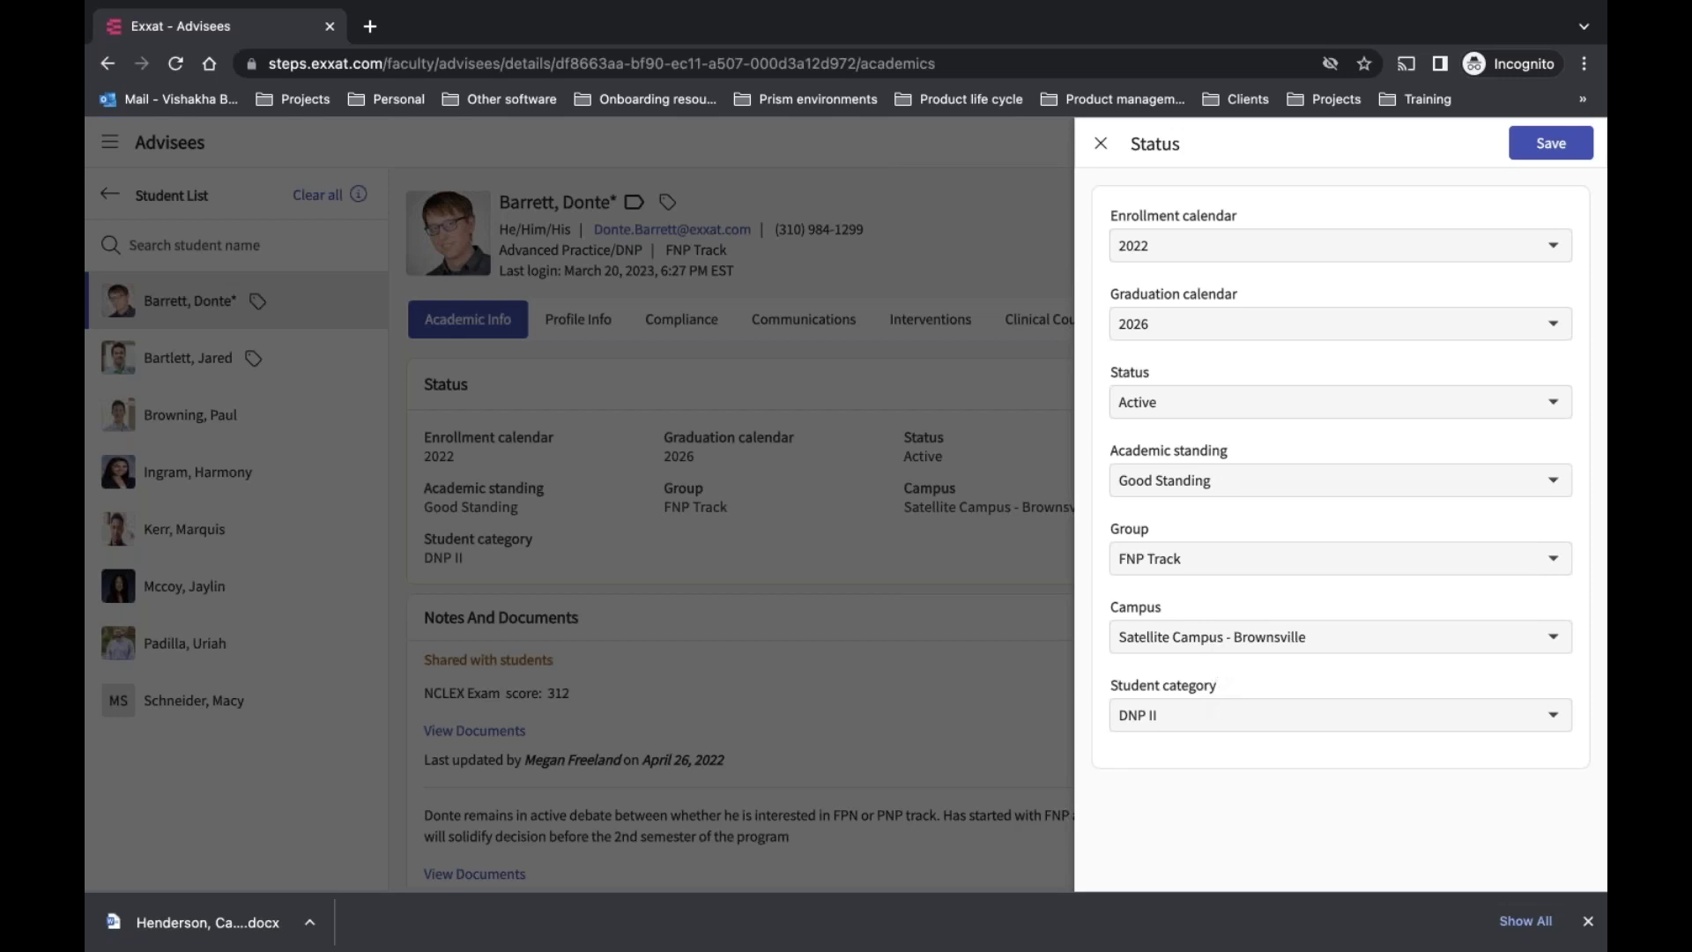
click(1200, 492)
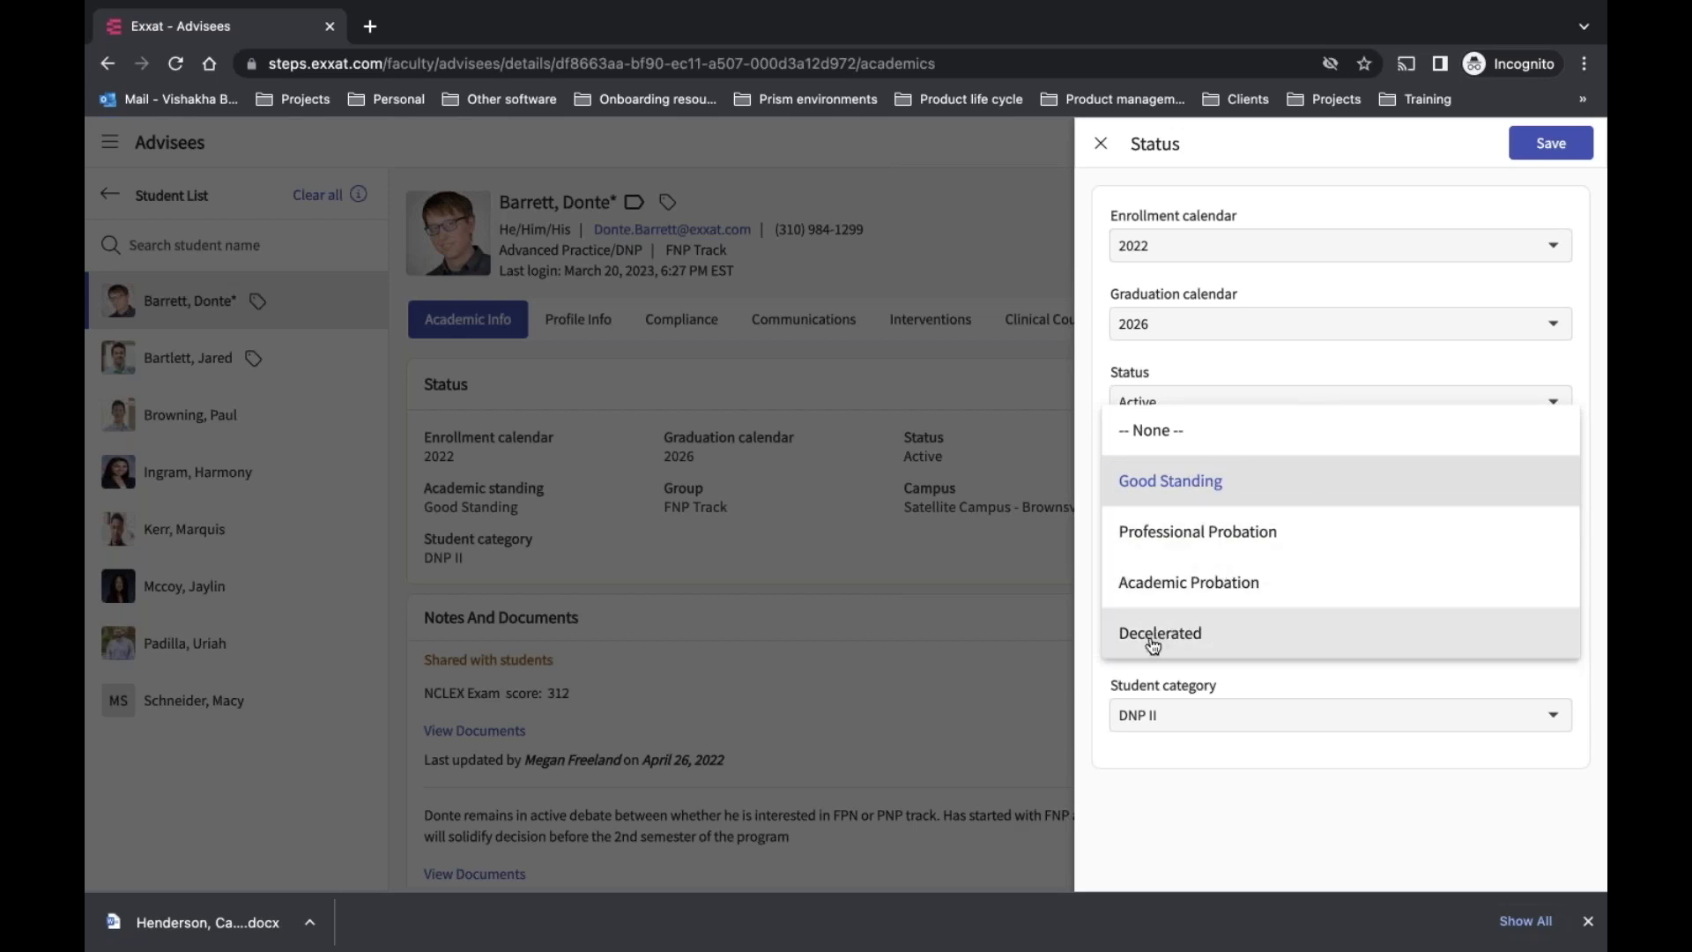
click(1086, 486)
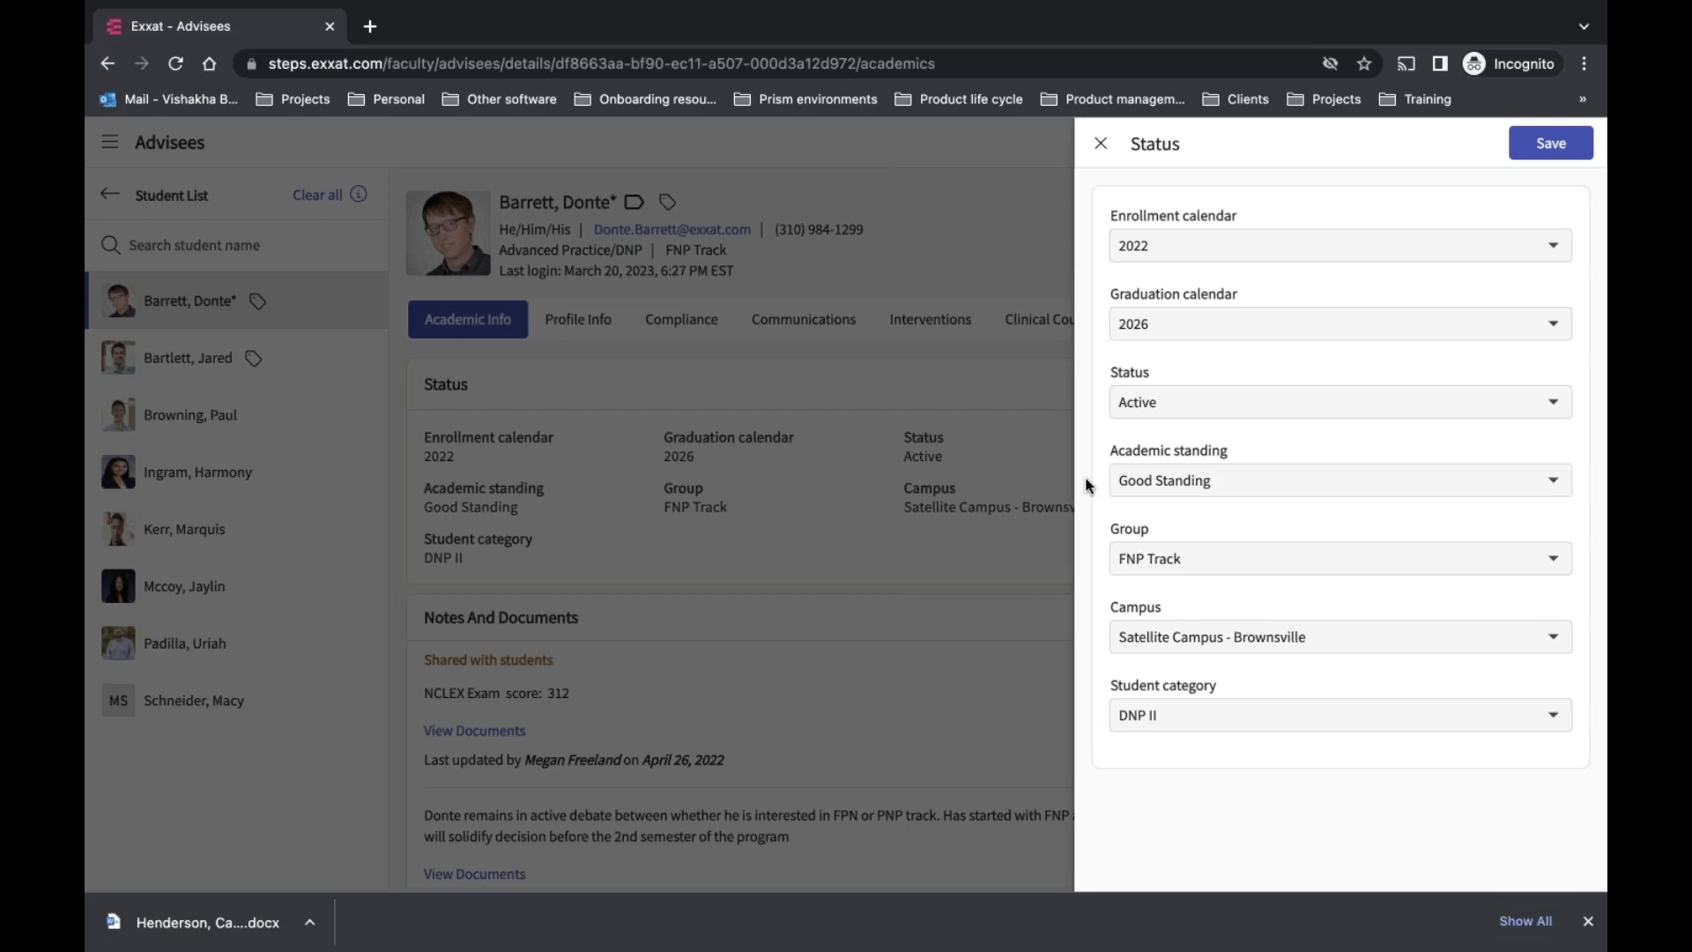
click(1135, 482)
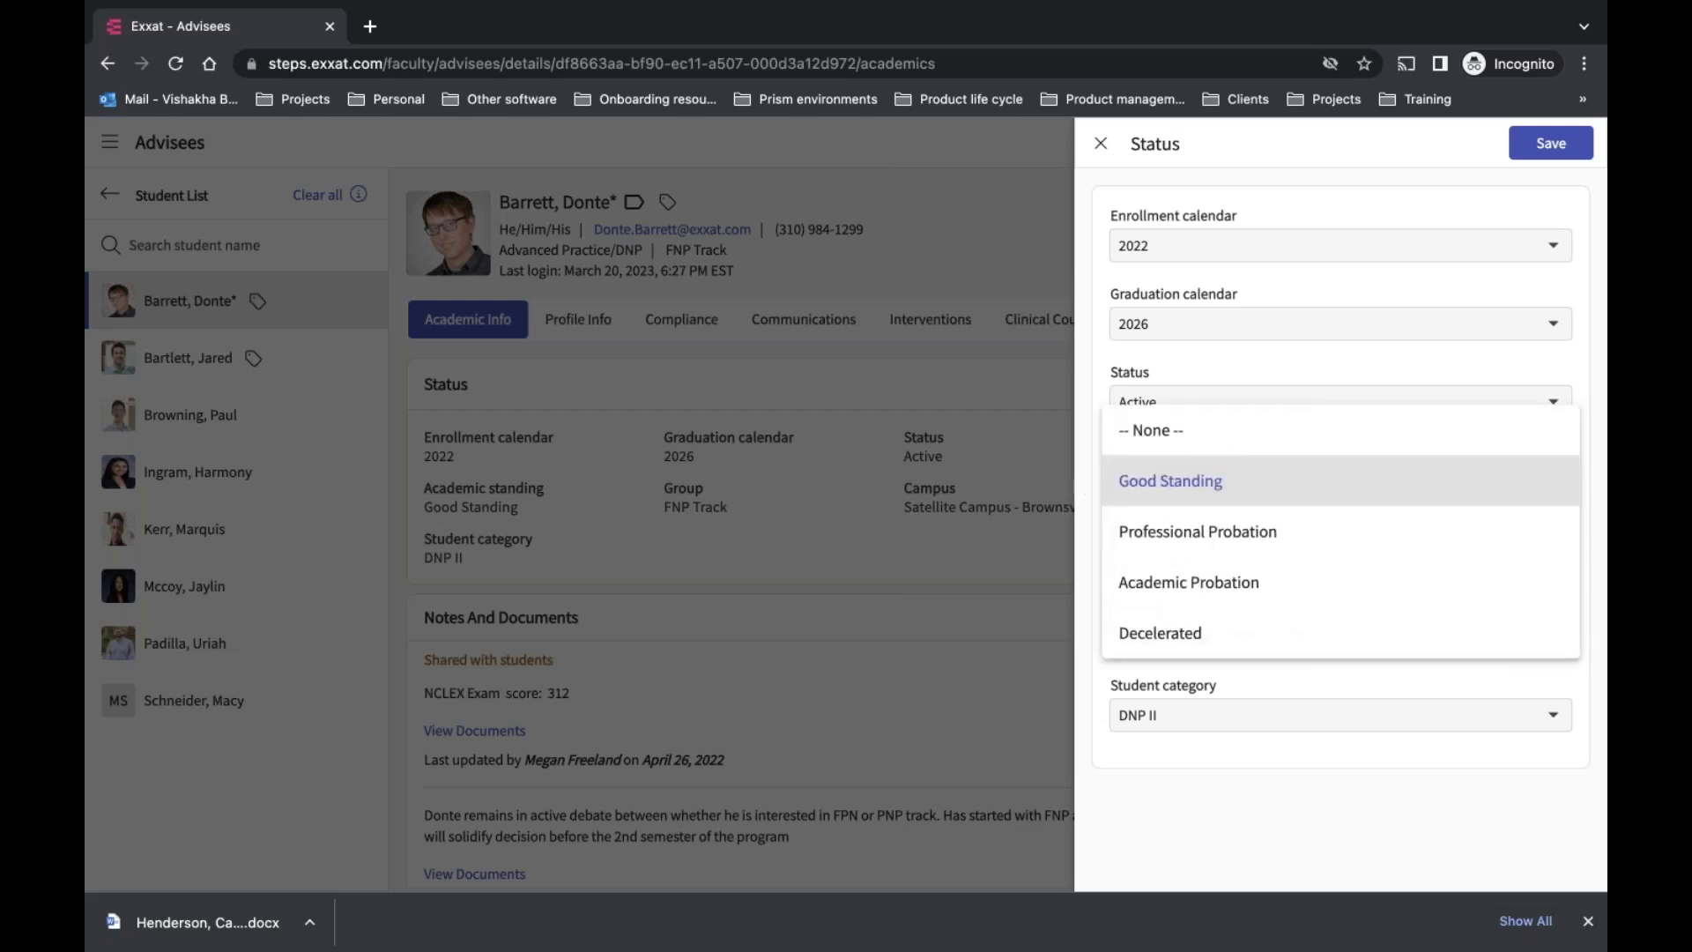
click(1082, 478)
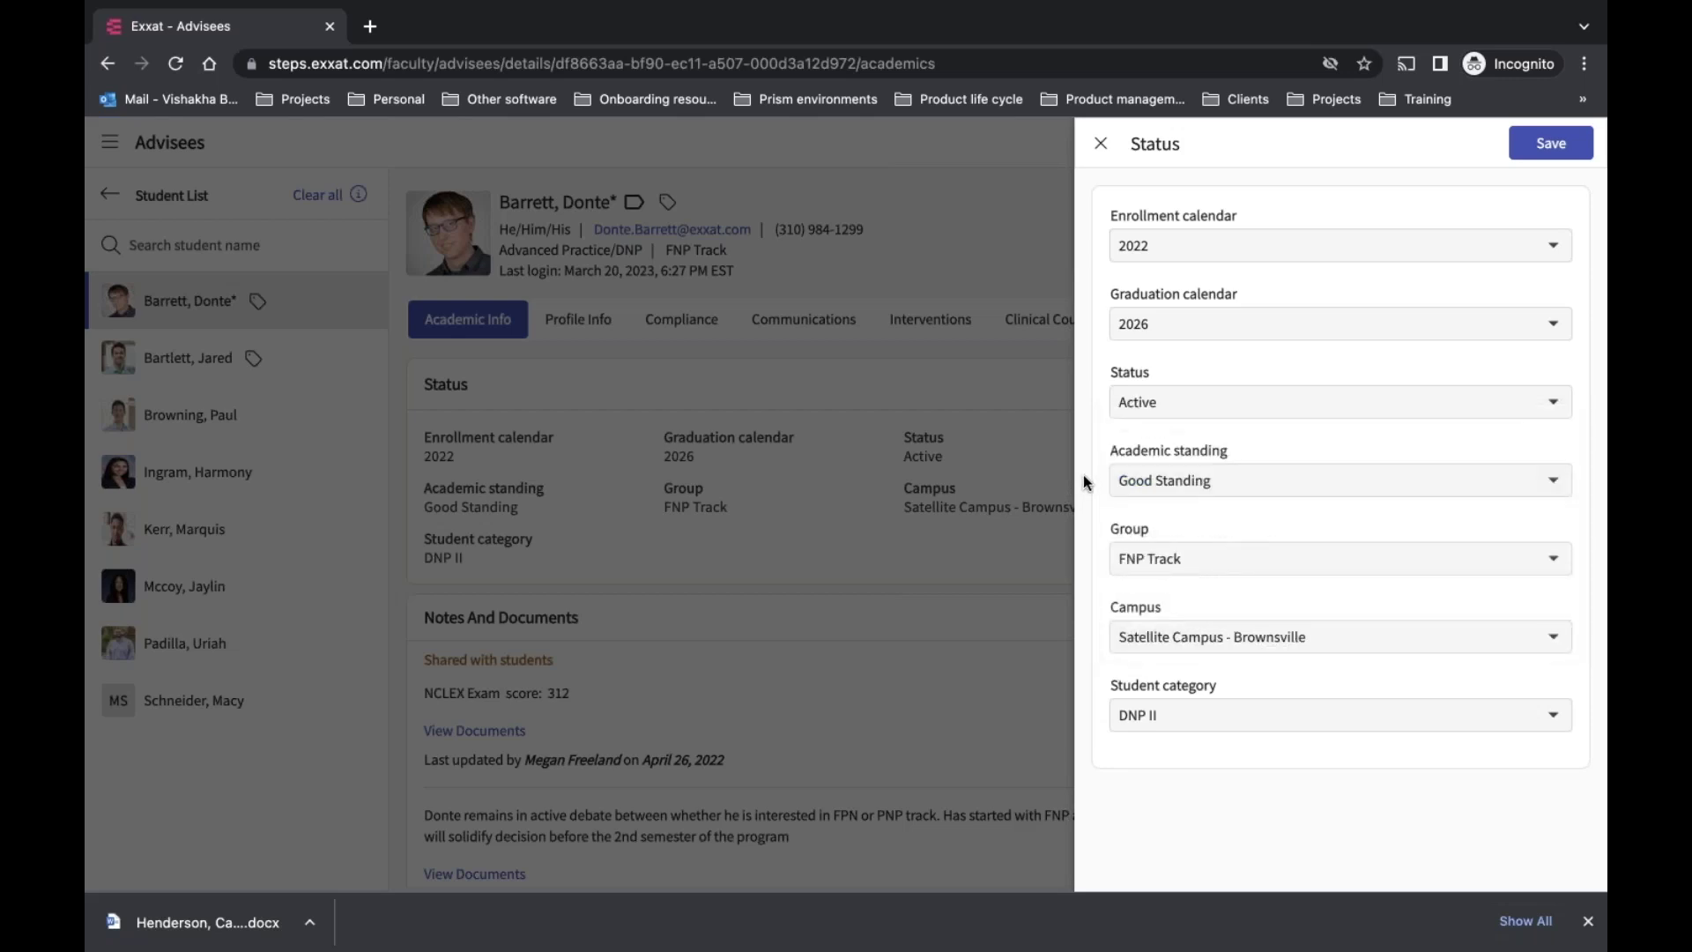
click(1100, 143)
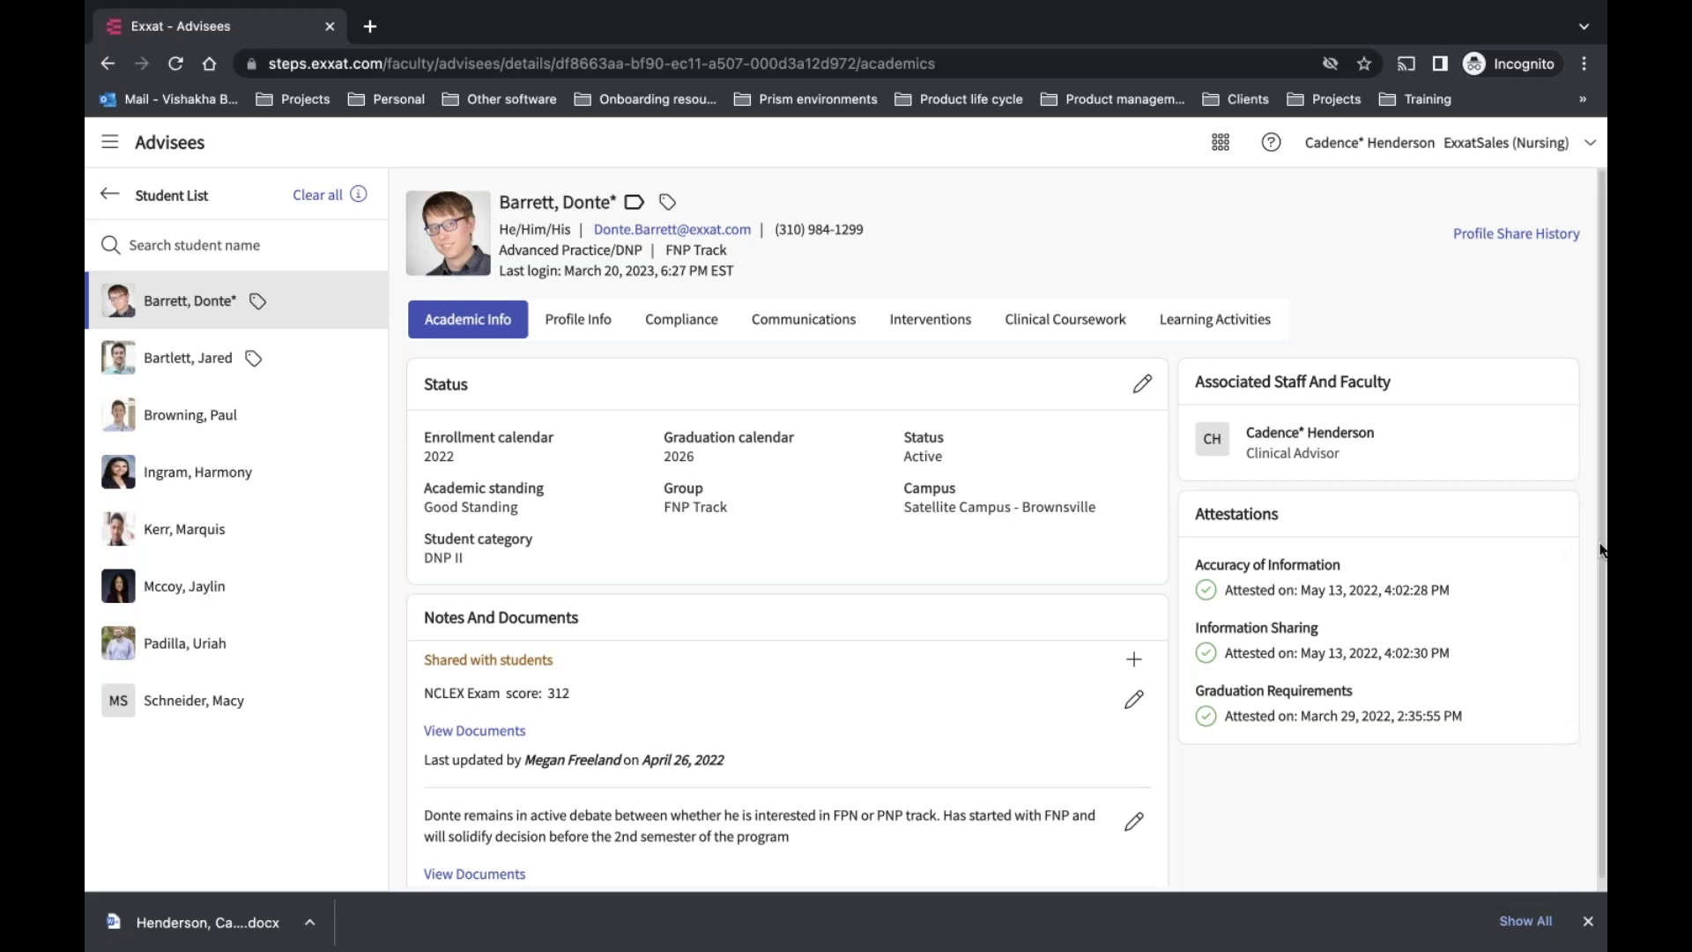
Show the advisee's profile information, followed by the mandatory compliance requirements
scroll(1590, 687, down, 1)
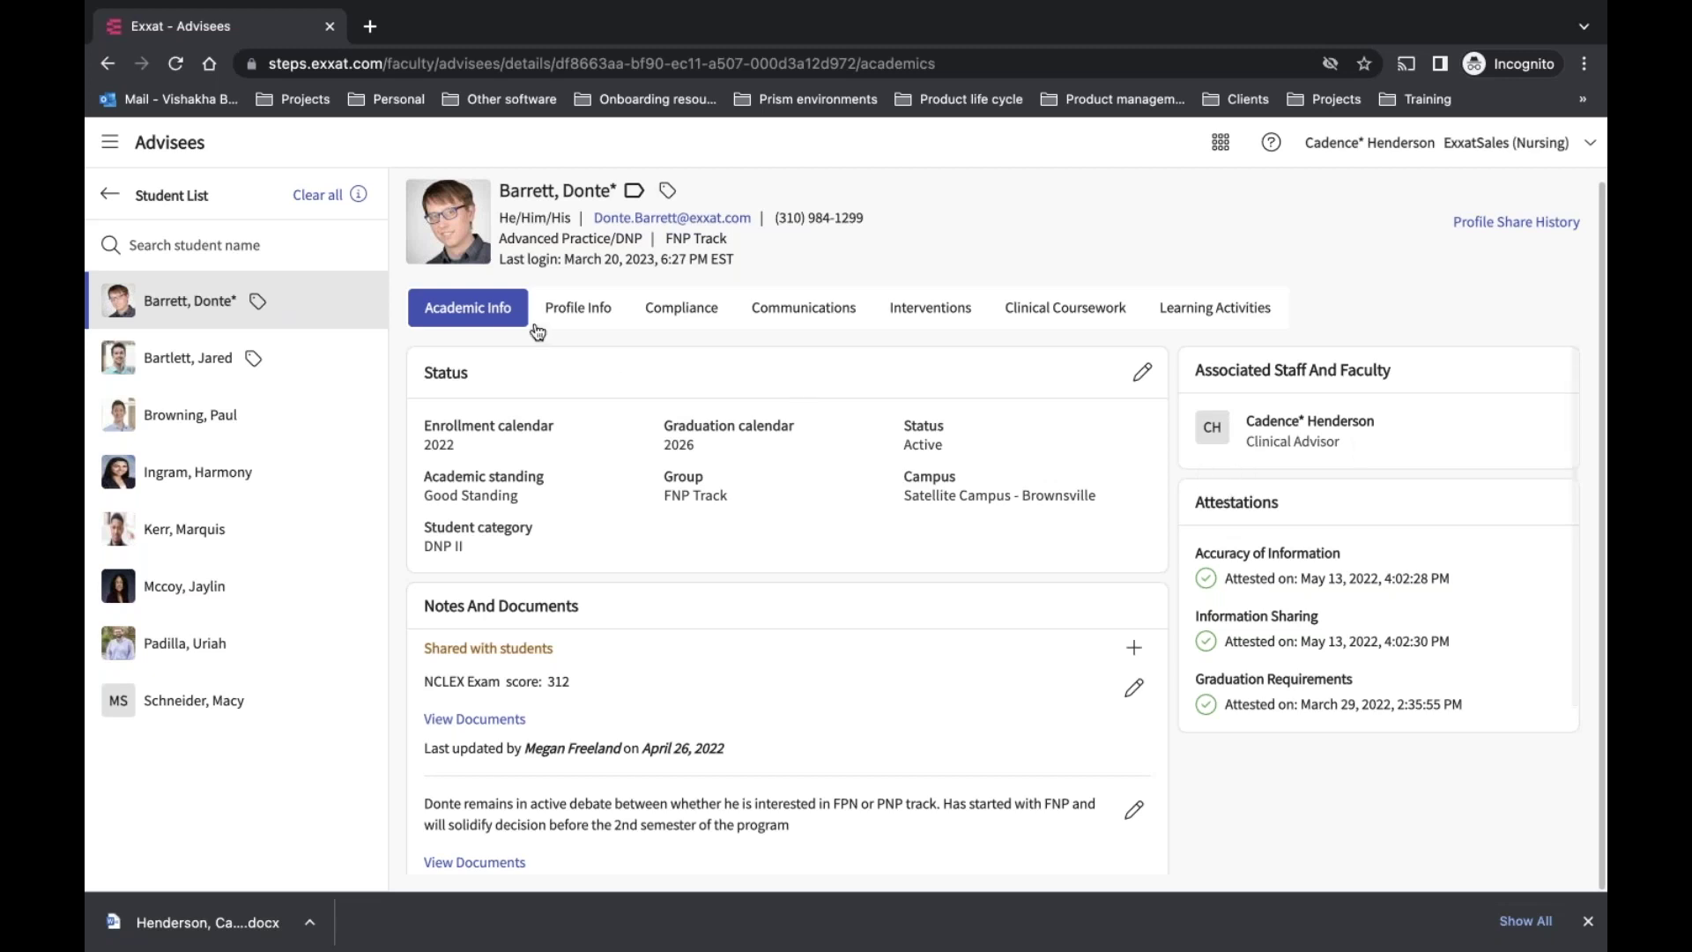
click(579, 308)
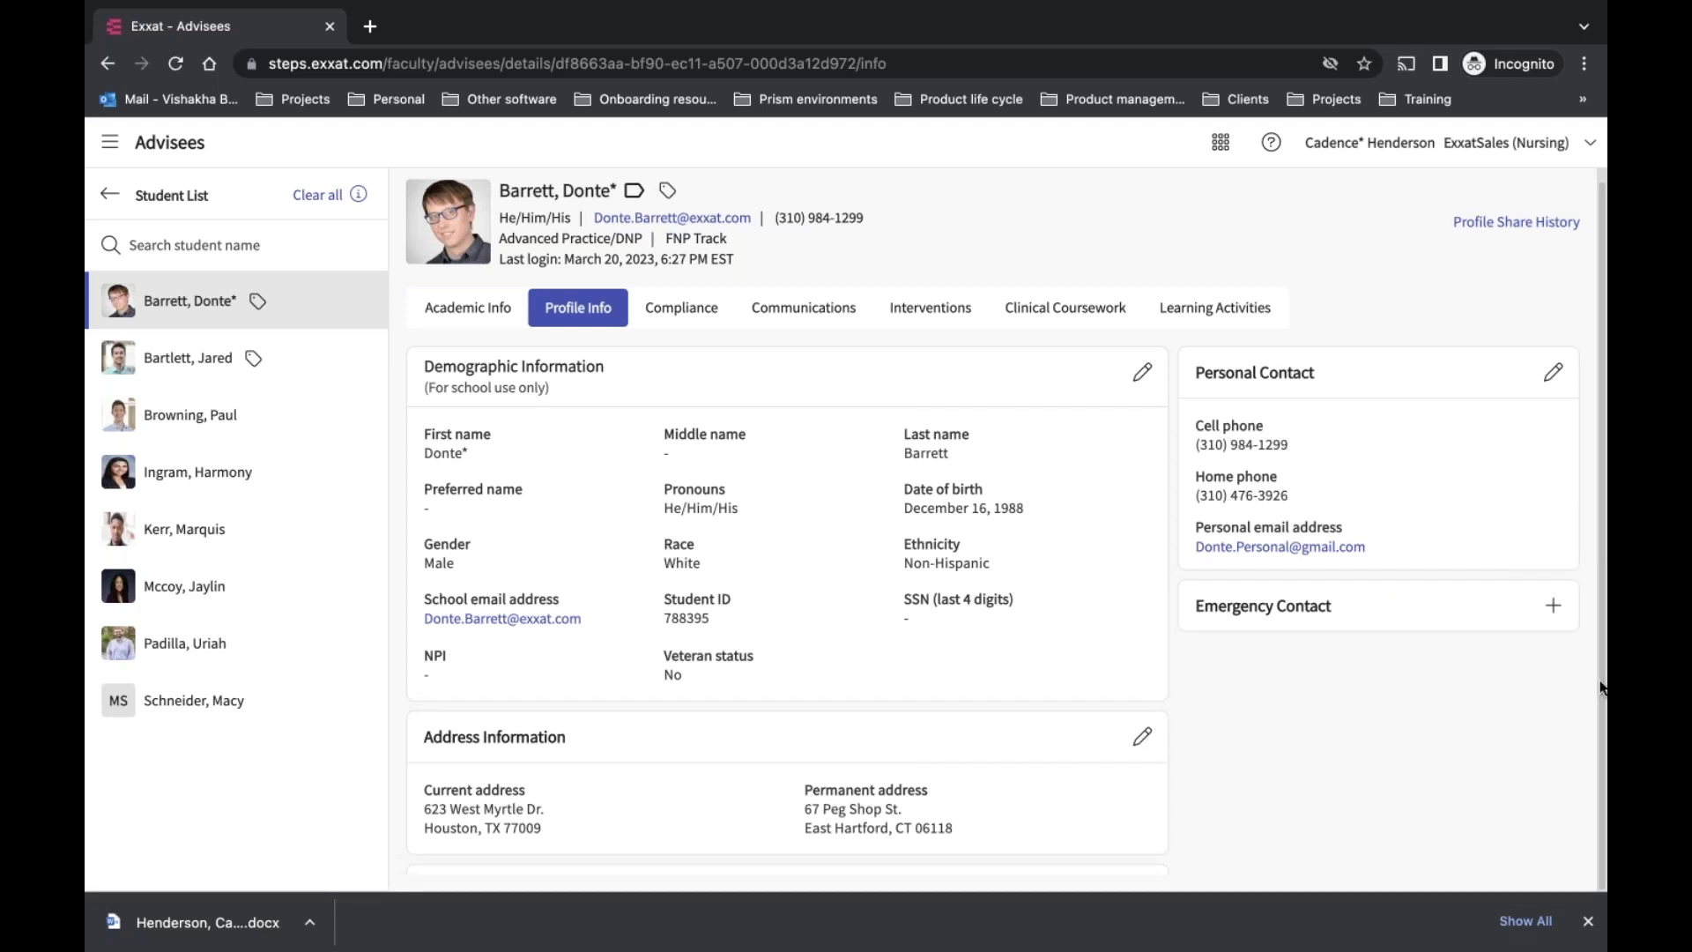
click(672, 312)
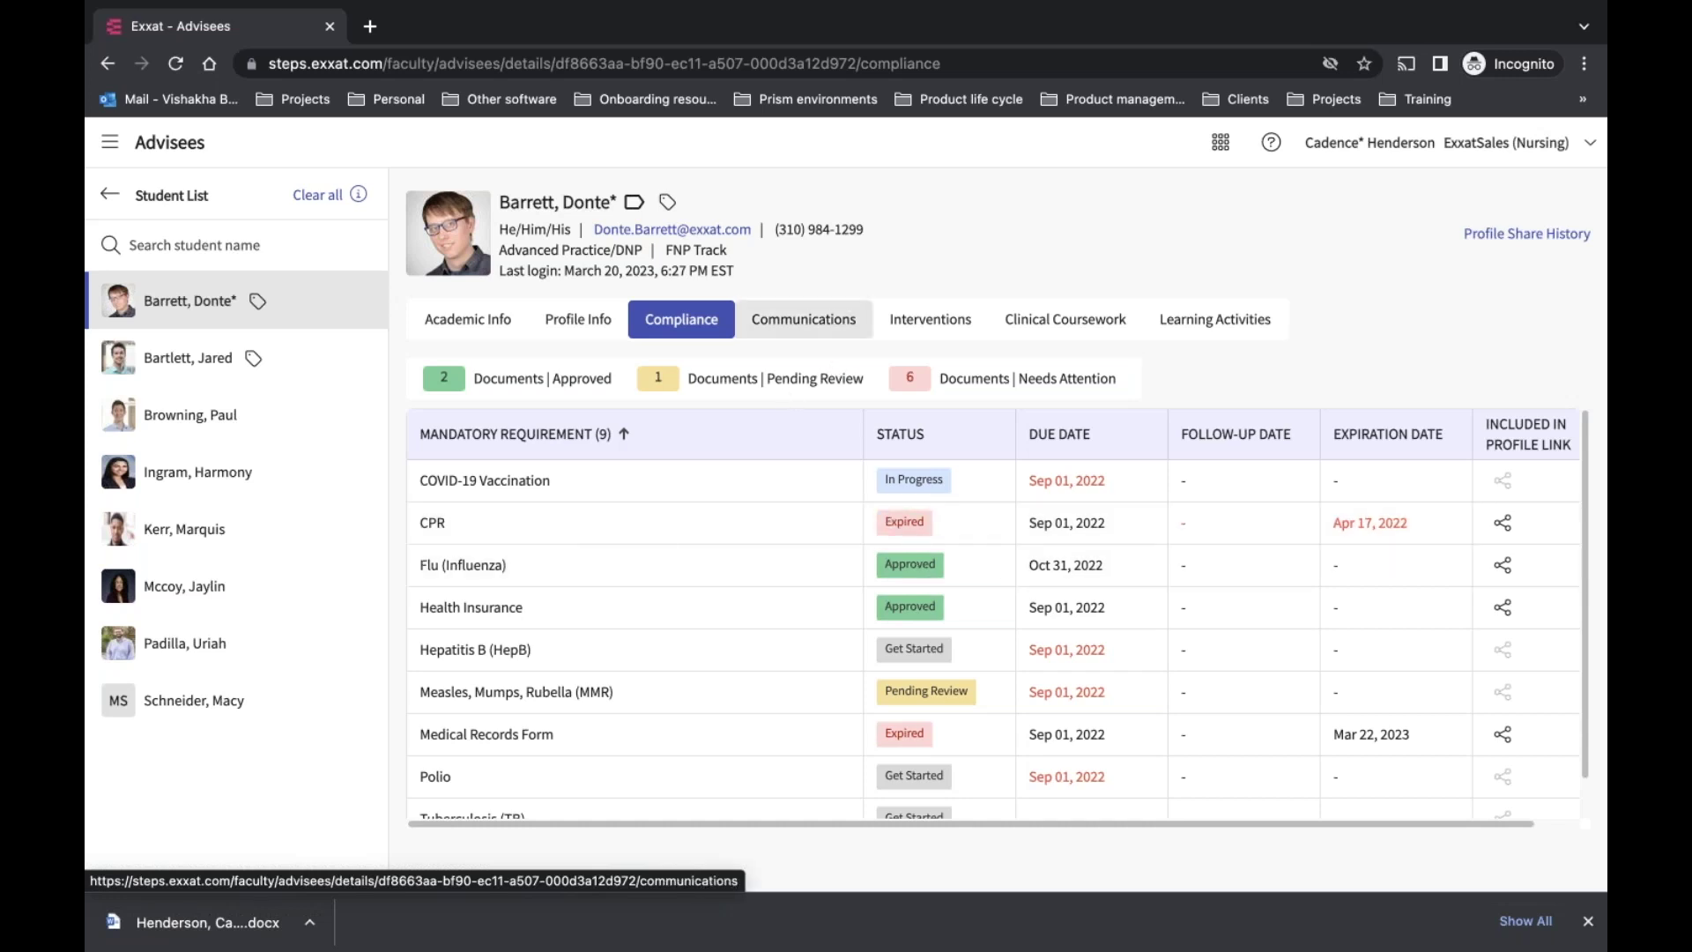
Show the advisee's communications, examine a blank Communication form through its Follow Up section, and close it without saving
click(804, 319)
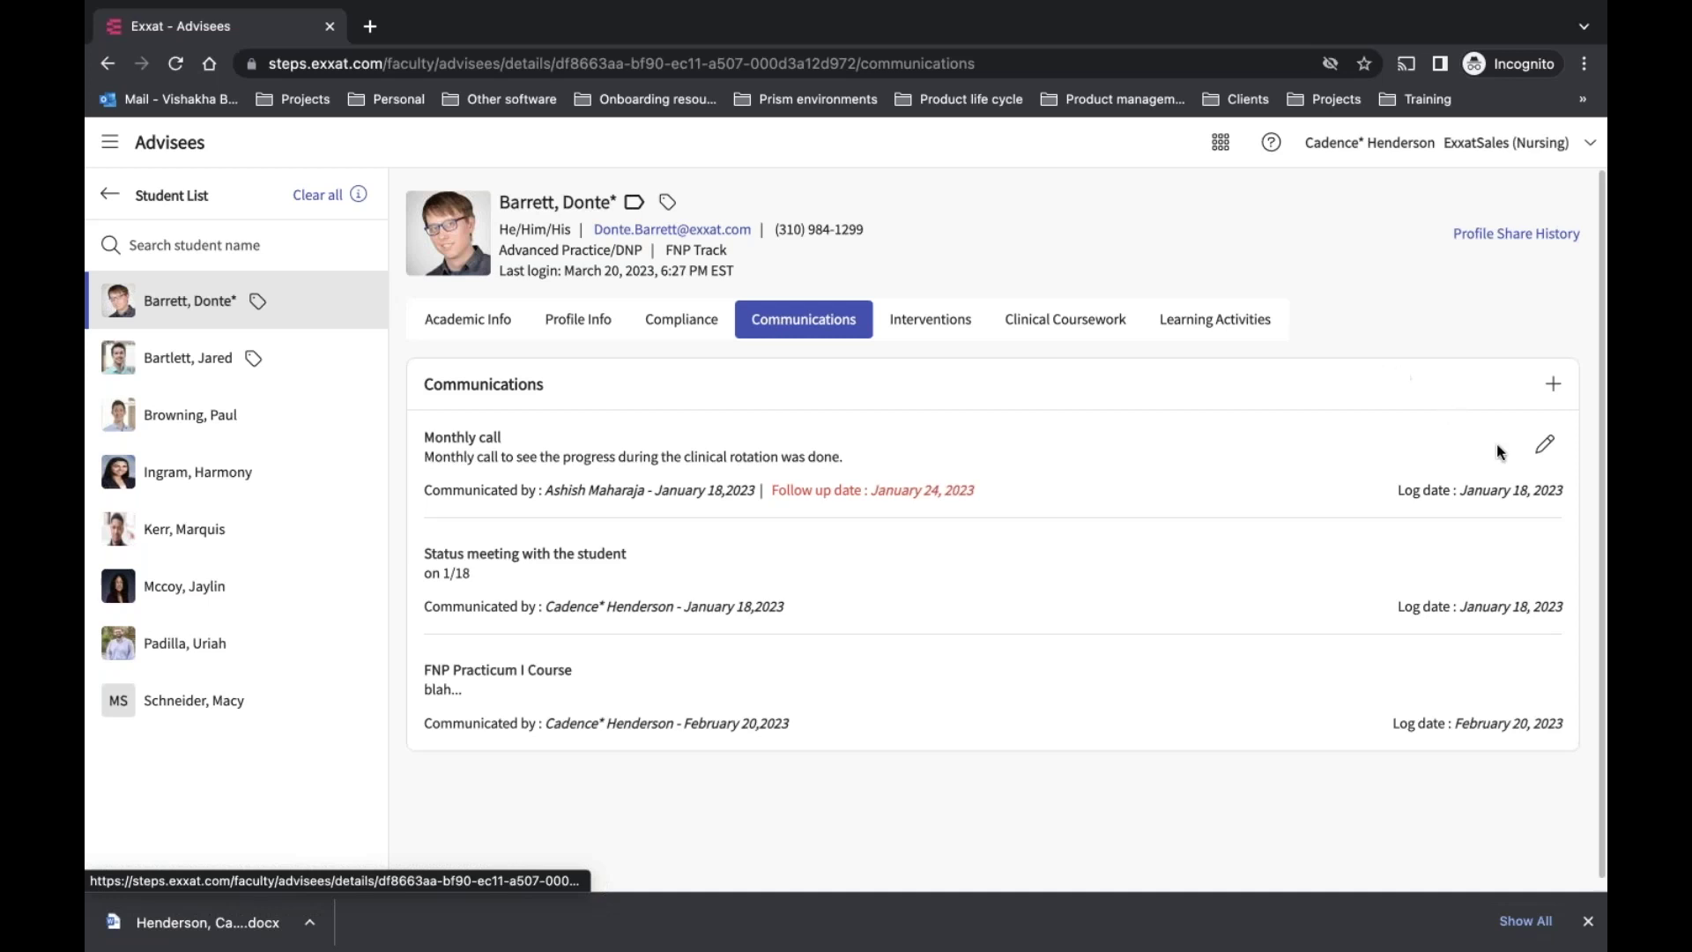
click(1556, 386)
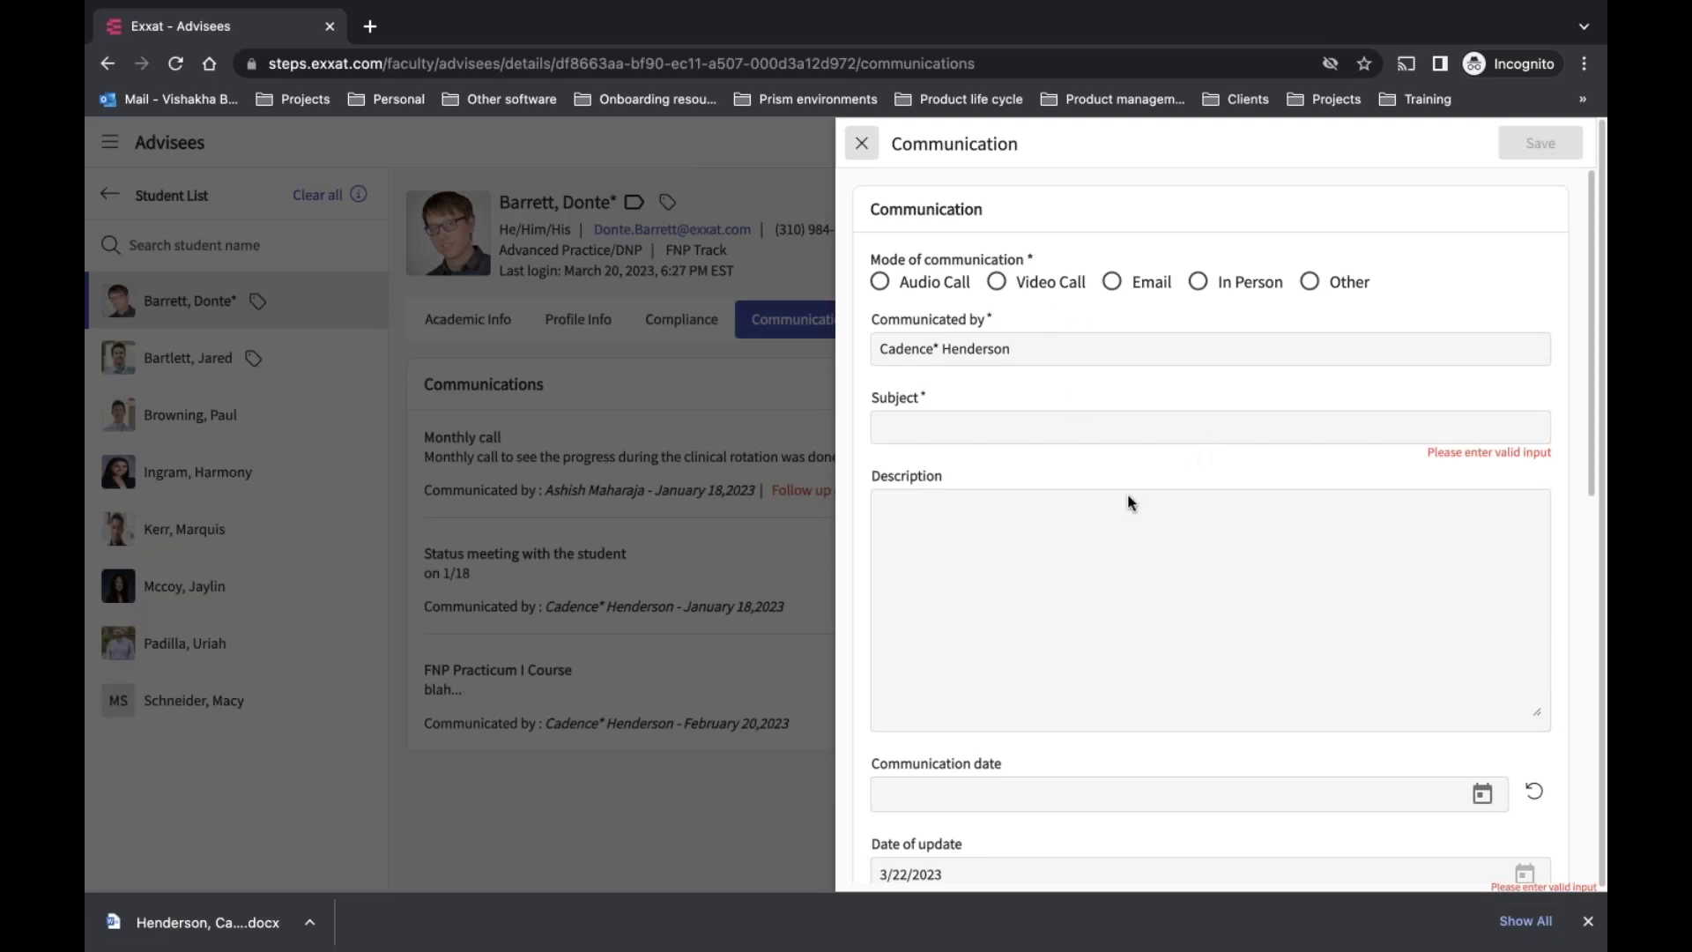
drag(1595, 494, 1590, 799)
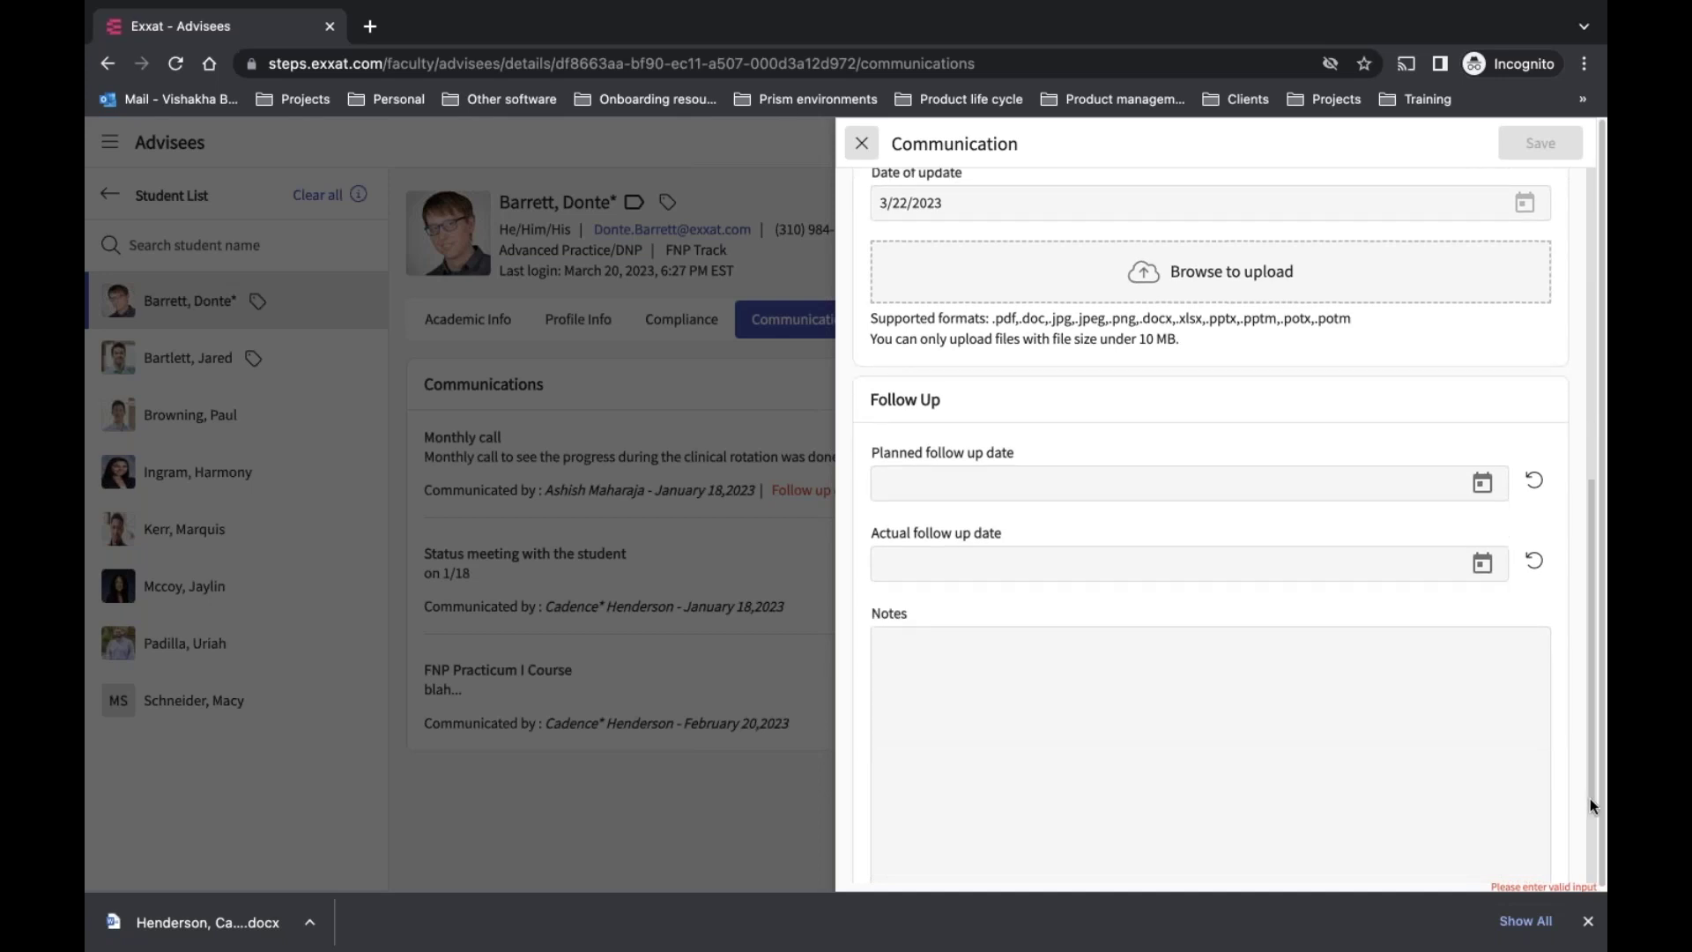
drag(1590, 798, 1591, 721)
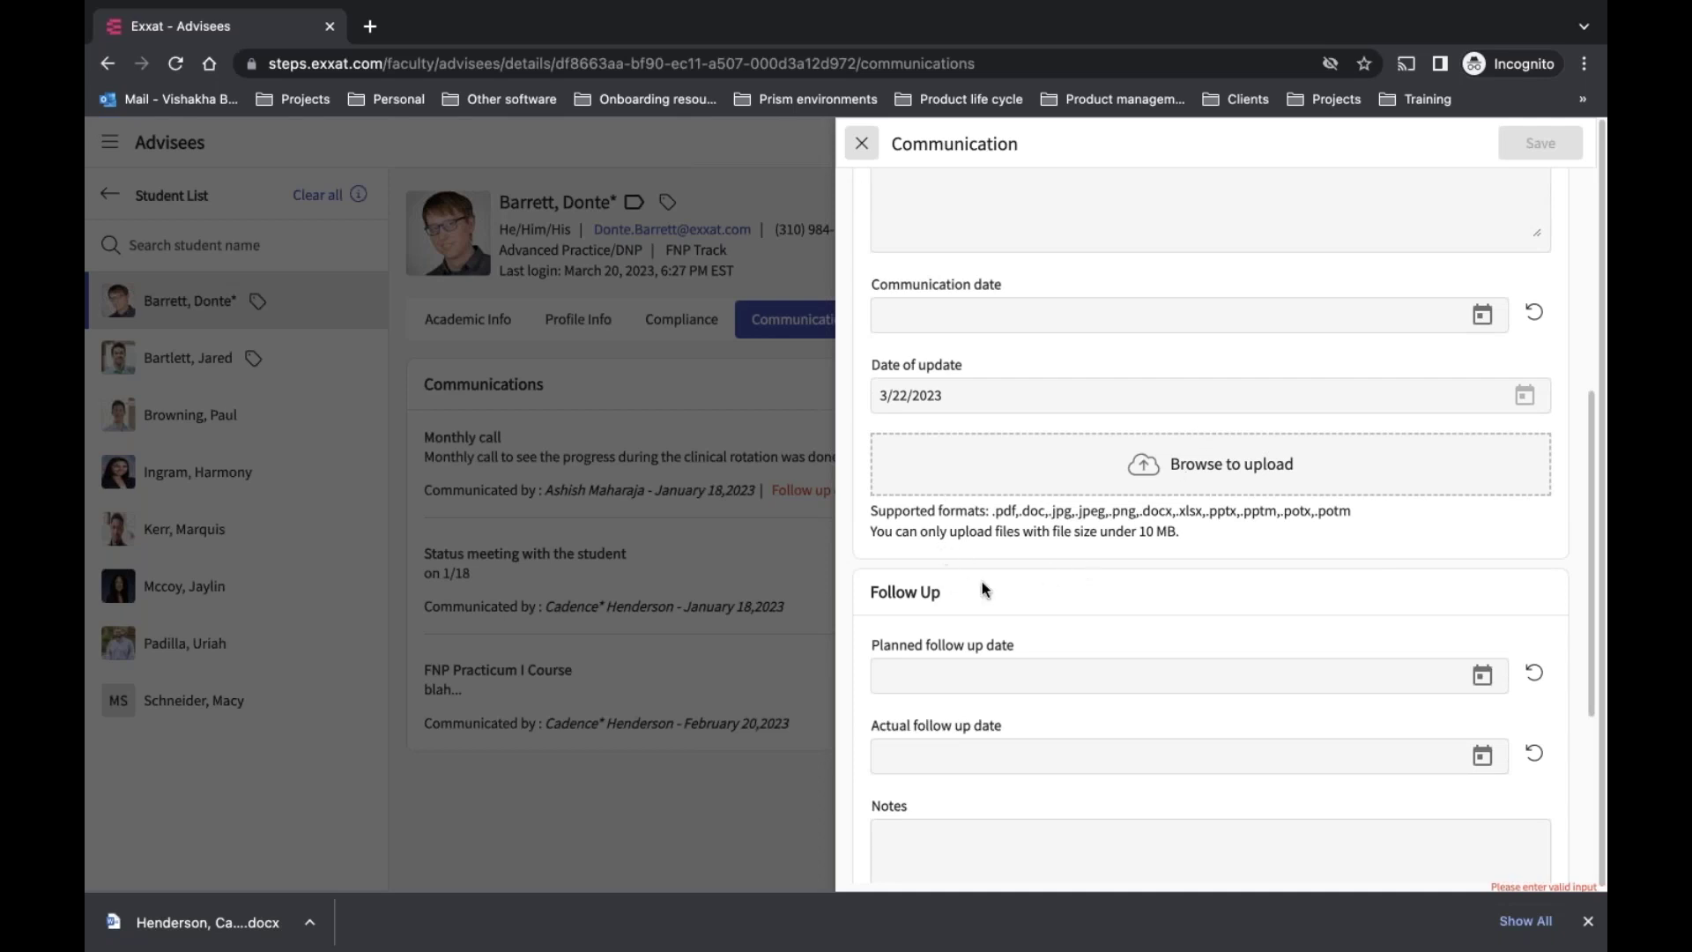
click(861, 145)
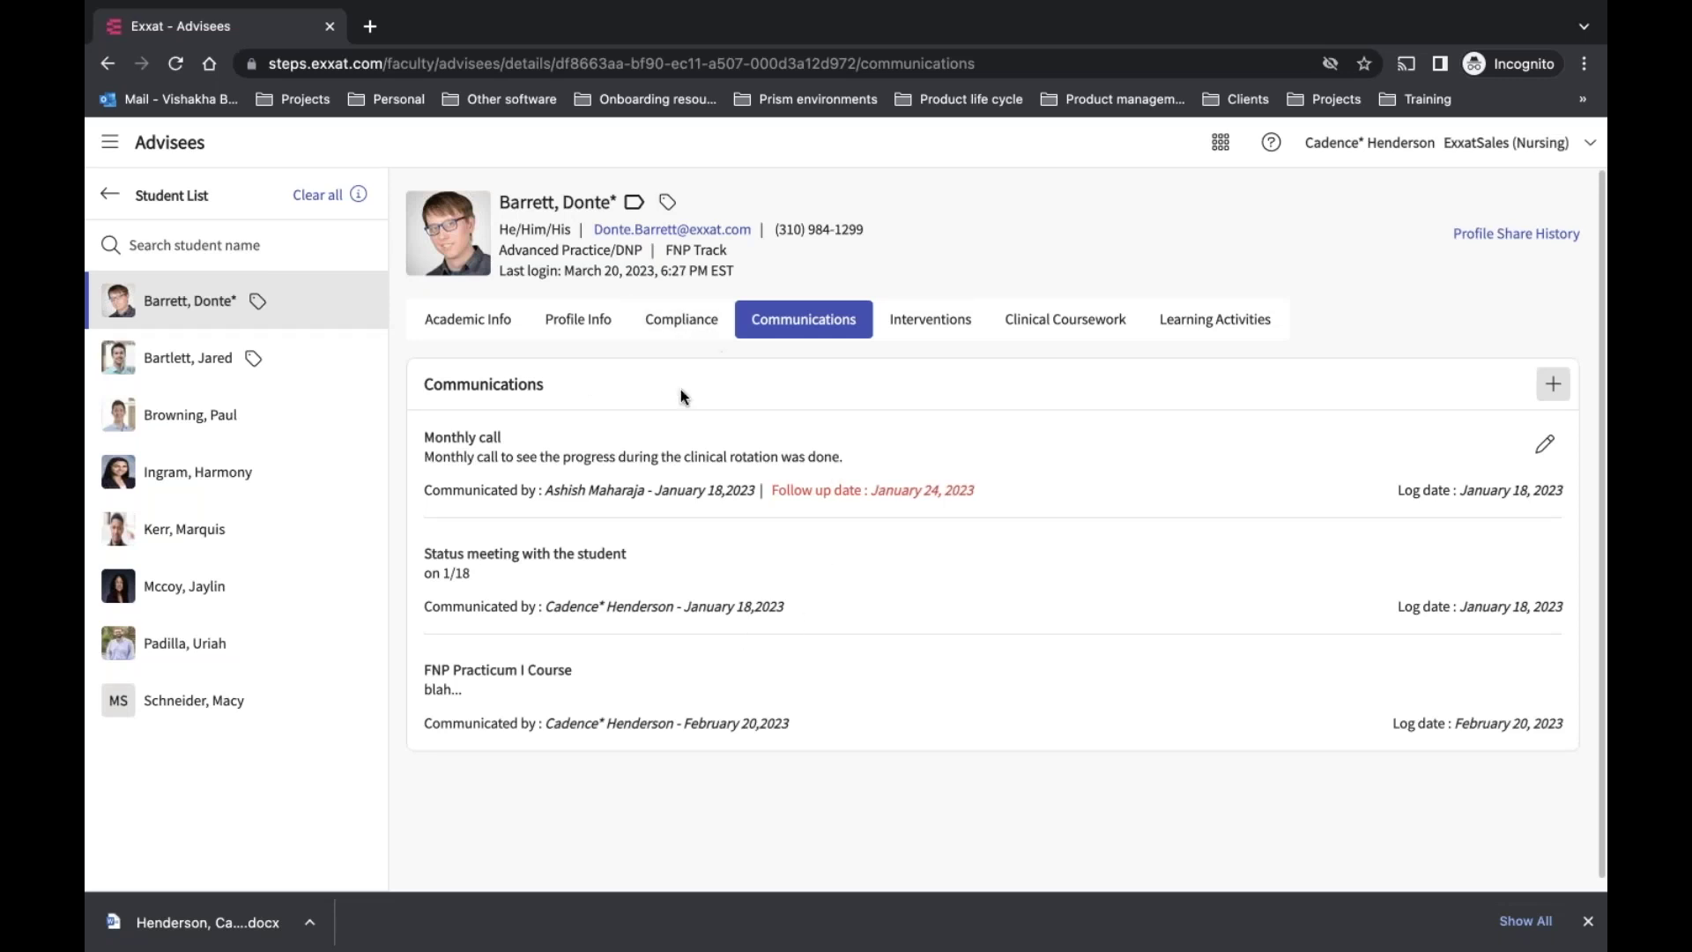
Show the advisee's interventions, examine a blank Intervention form through its Follow Up section, and close it without saving
click(964, 326)
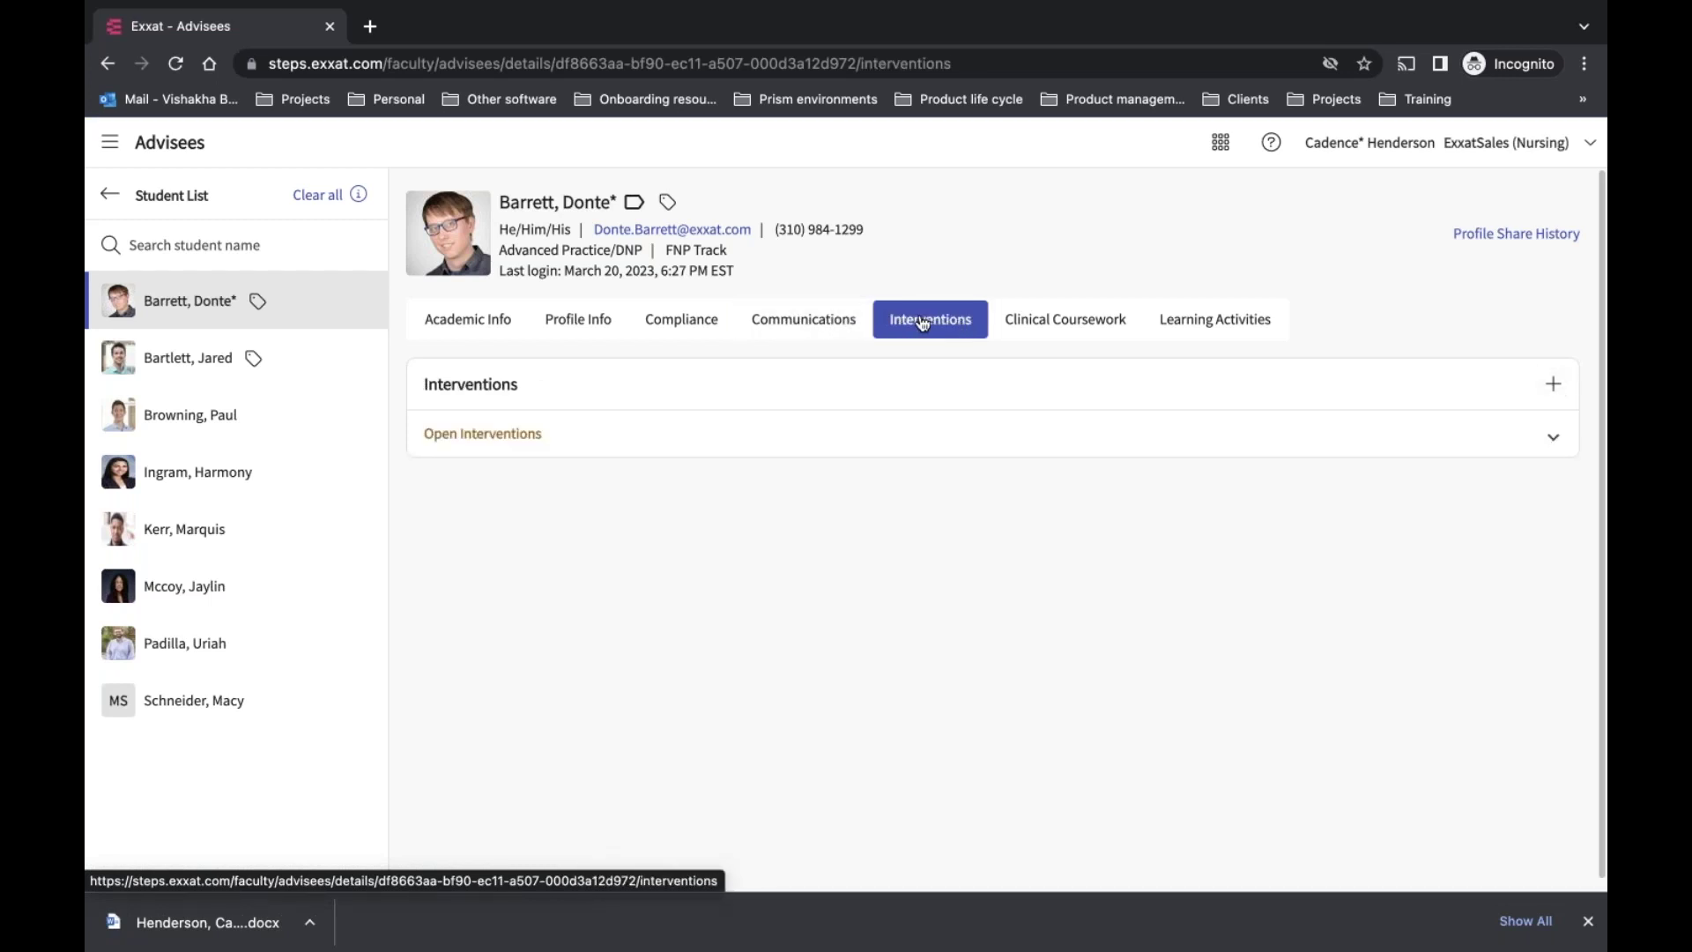
click(859, 324)
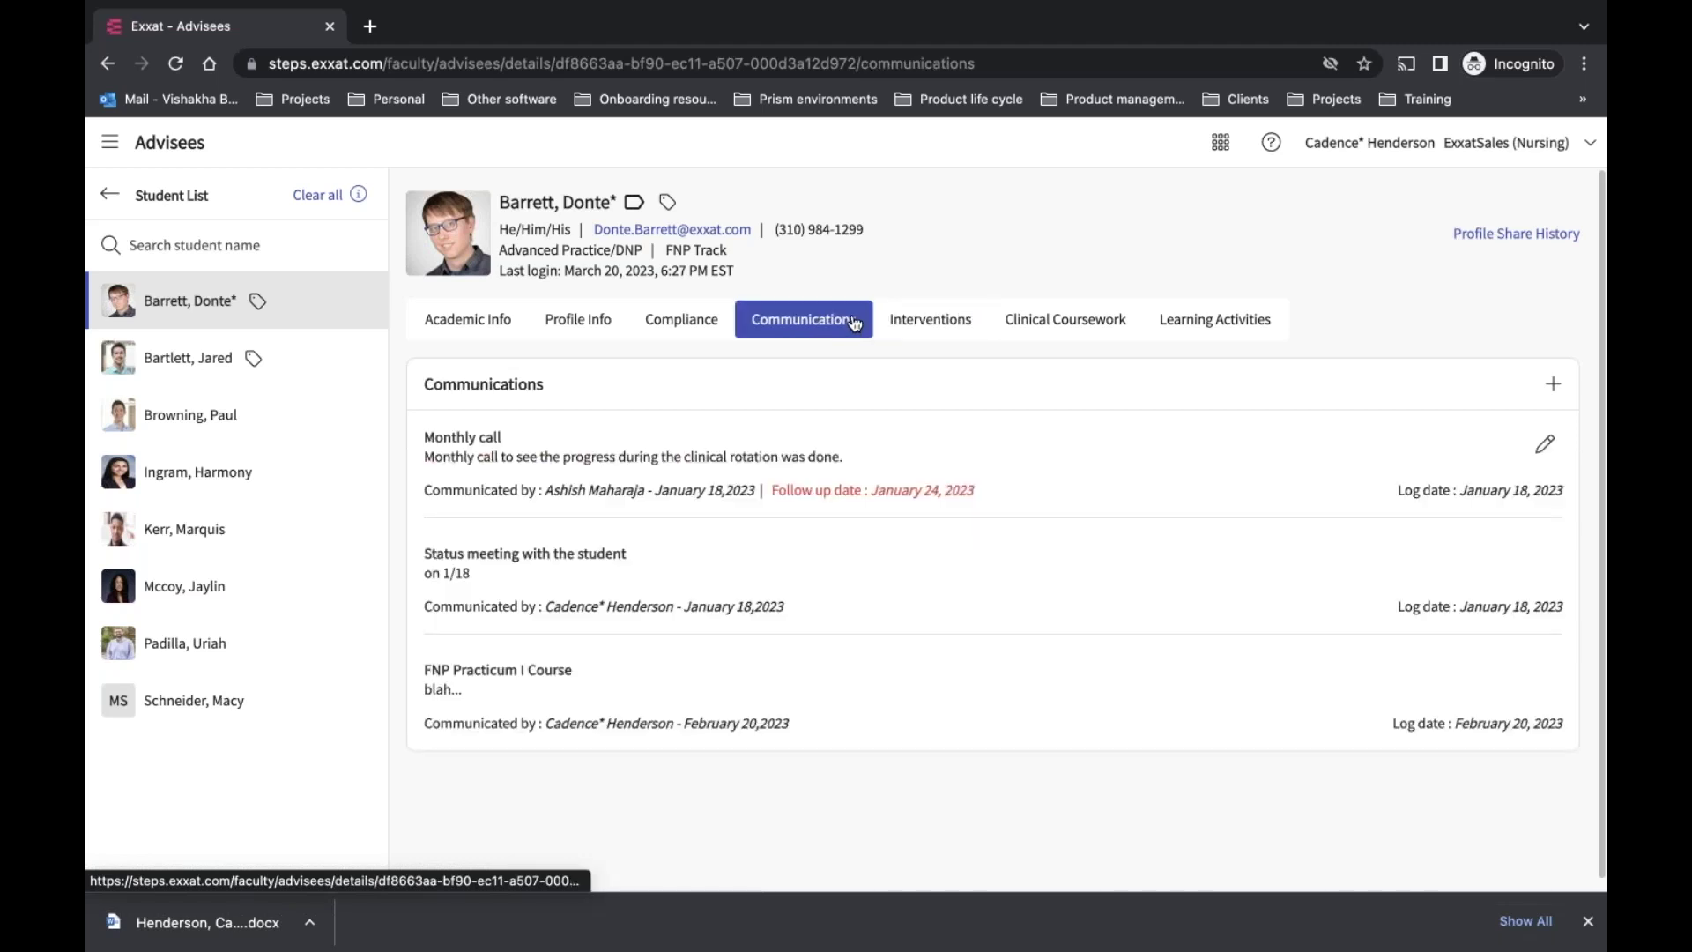
click(932, 323)
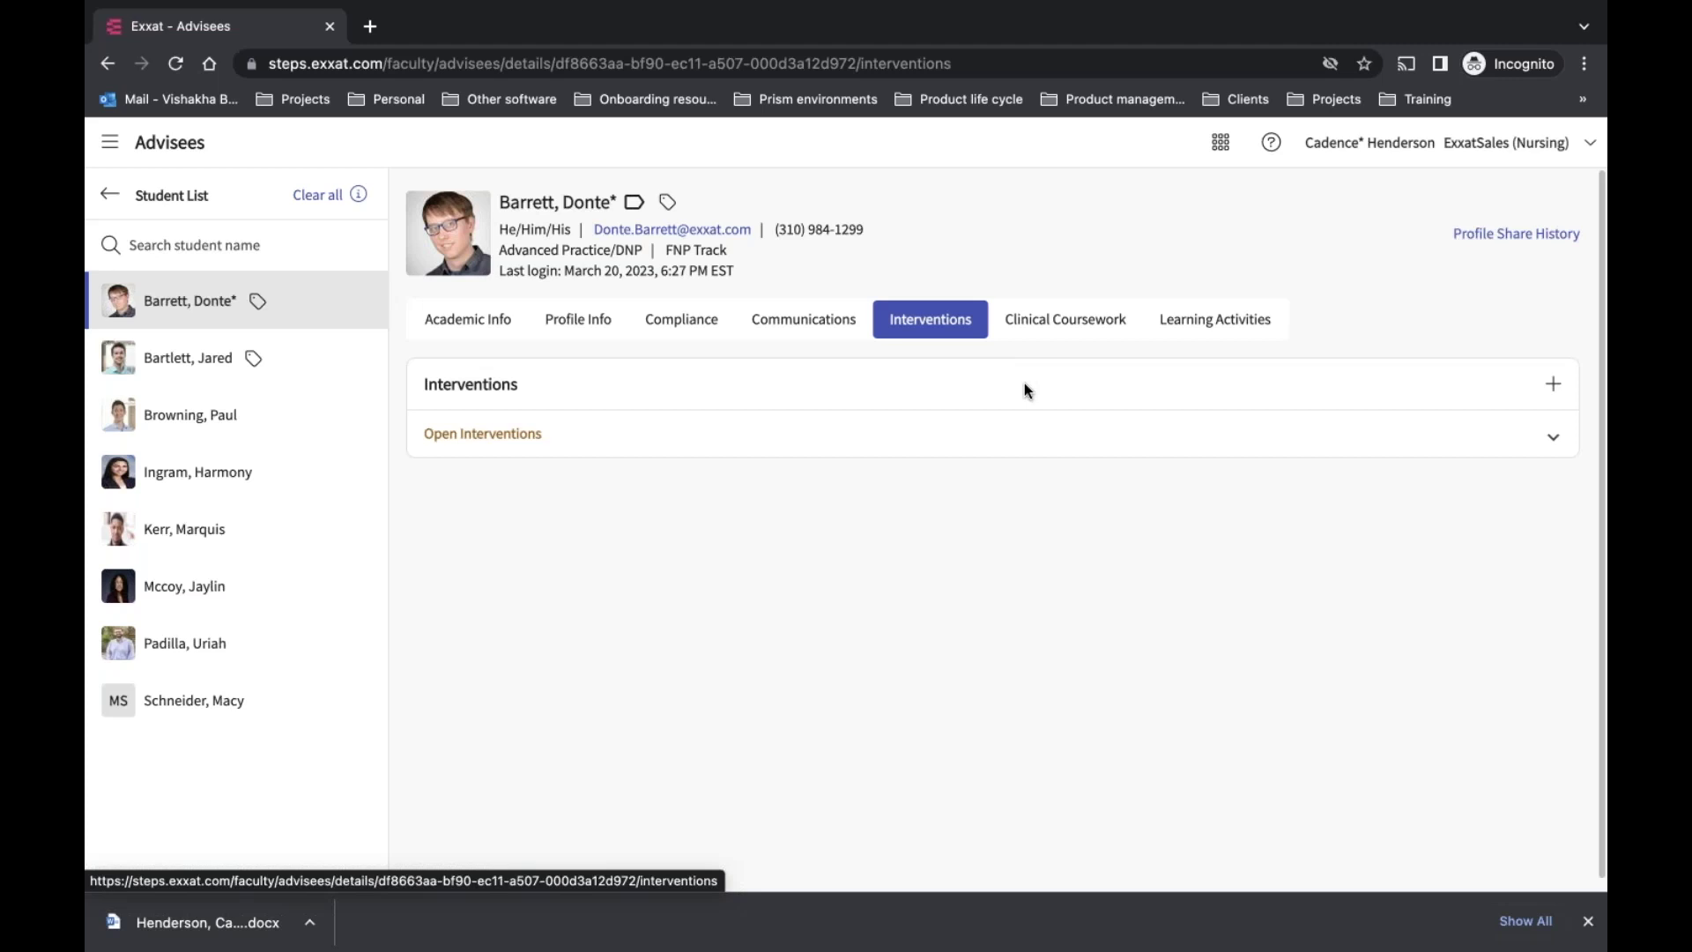
click(1551, 389)
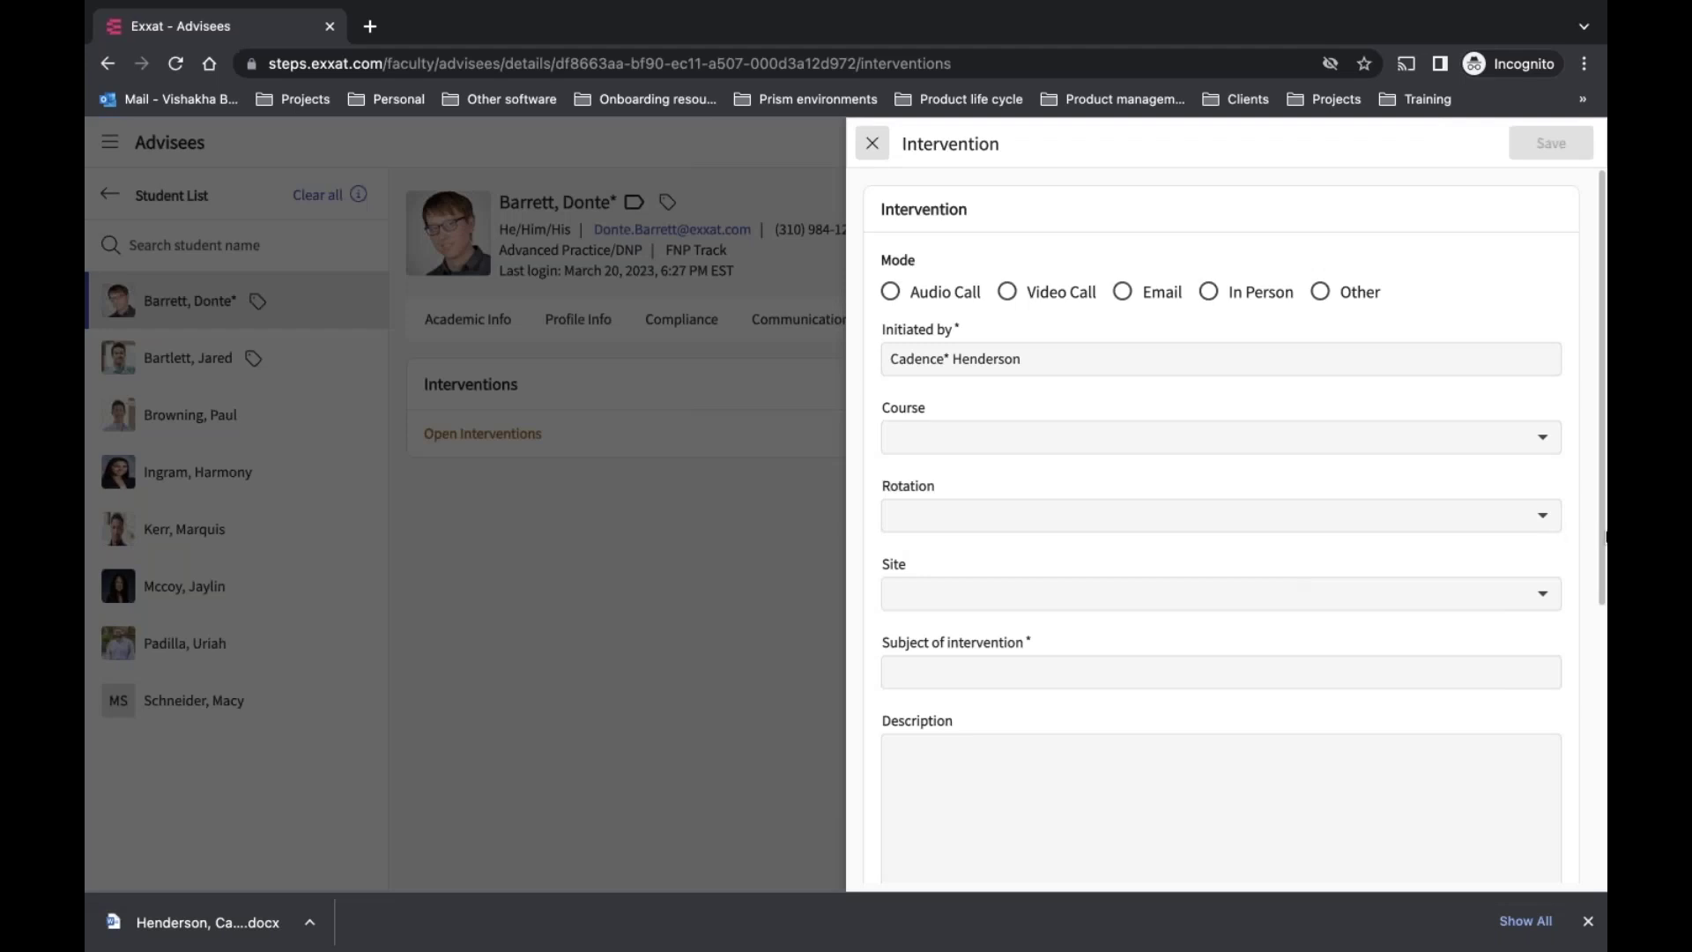
scroll(1604, 529, down, 4)
scroll(1605, 646, up, 1)
scroll(1605, 646, up, 4)
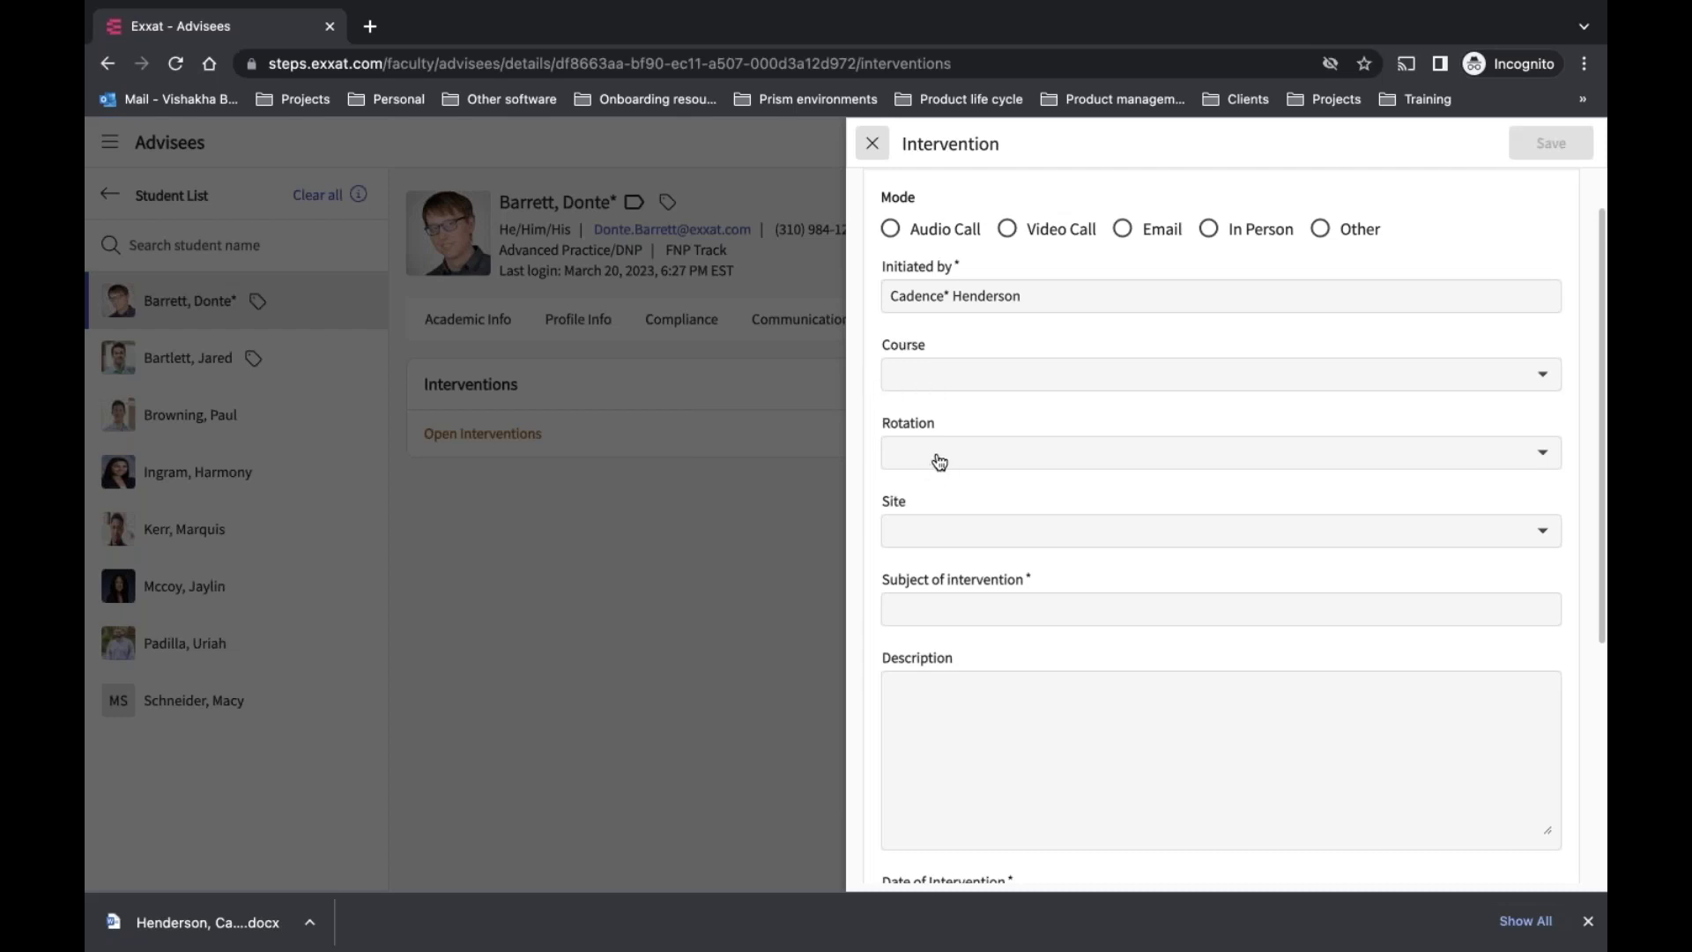
drag(1598, 539, 1590, 832)
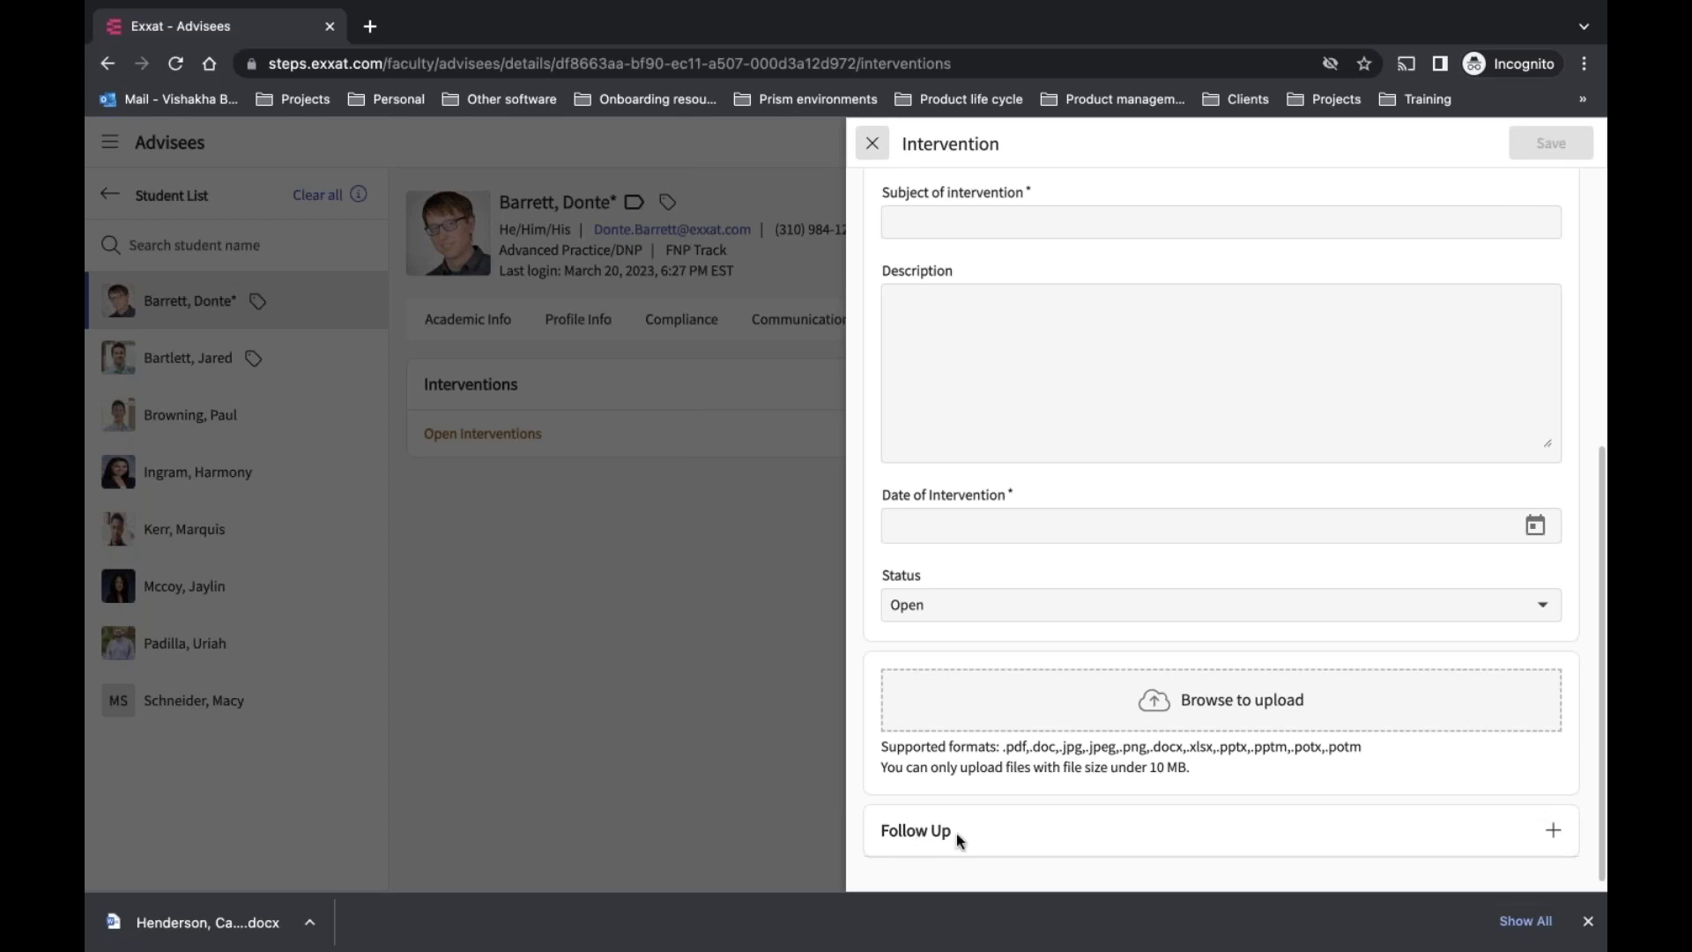
click(872, 142)
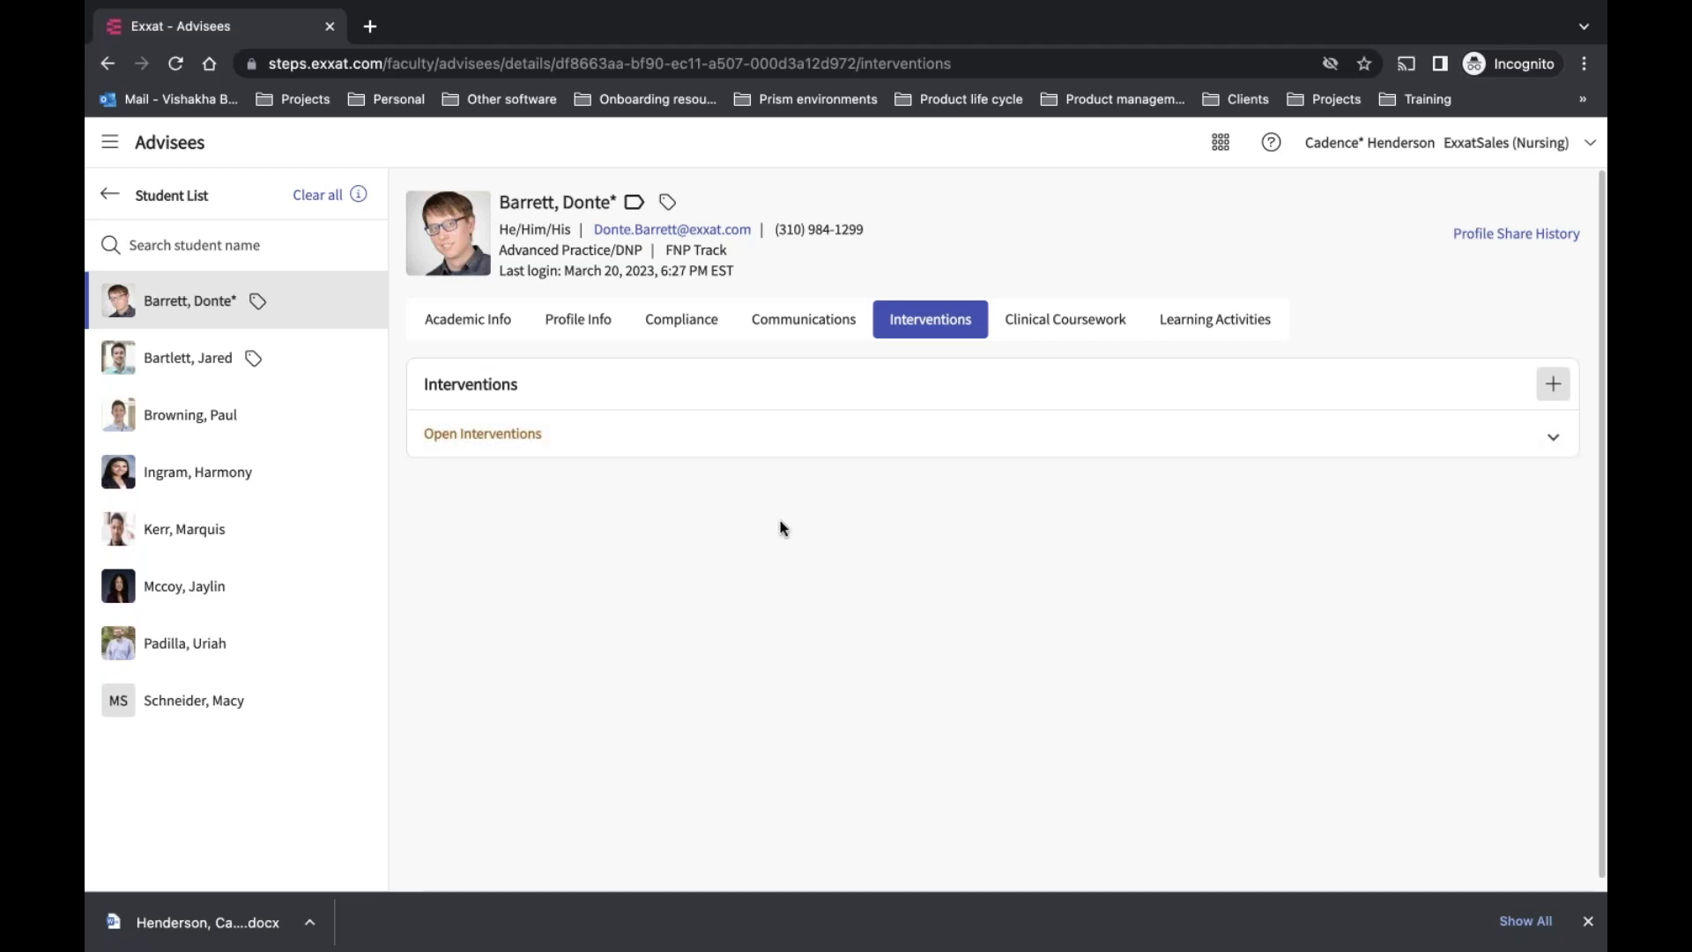
Show the advisee's clinical coursework and examine the additional details of the FNP Rotation Part 2 placement through Time Off
click(1102, 322)
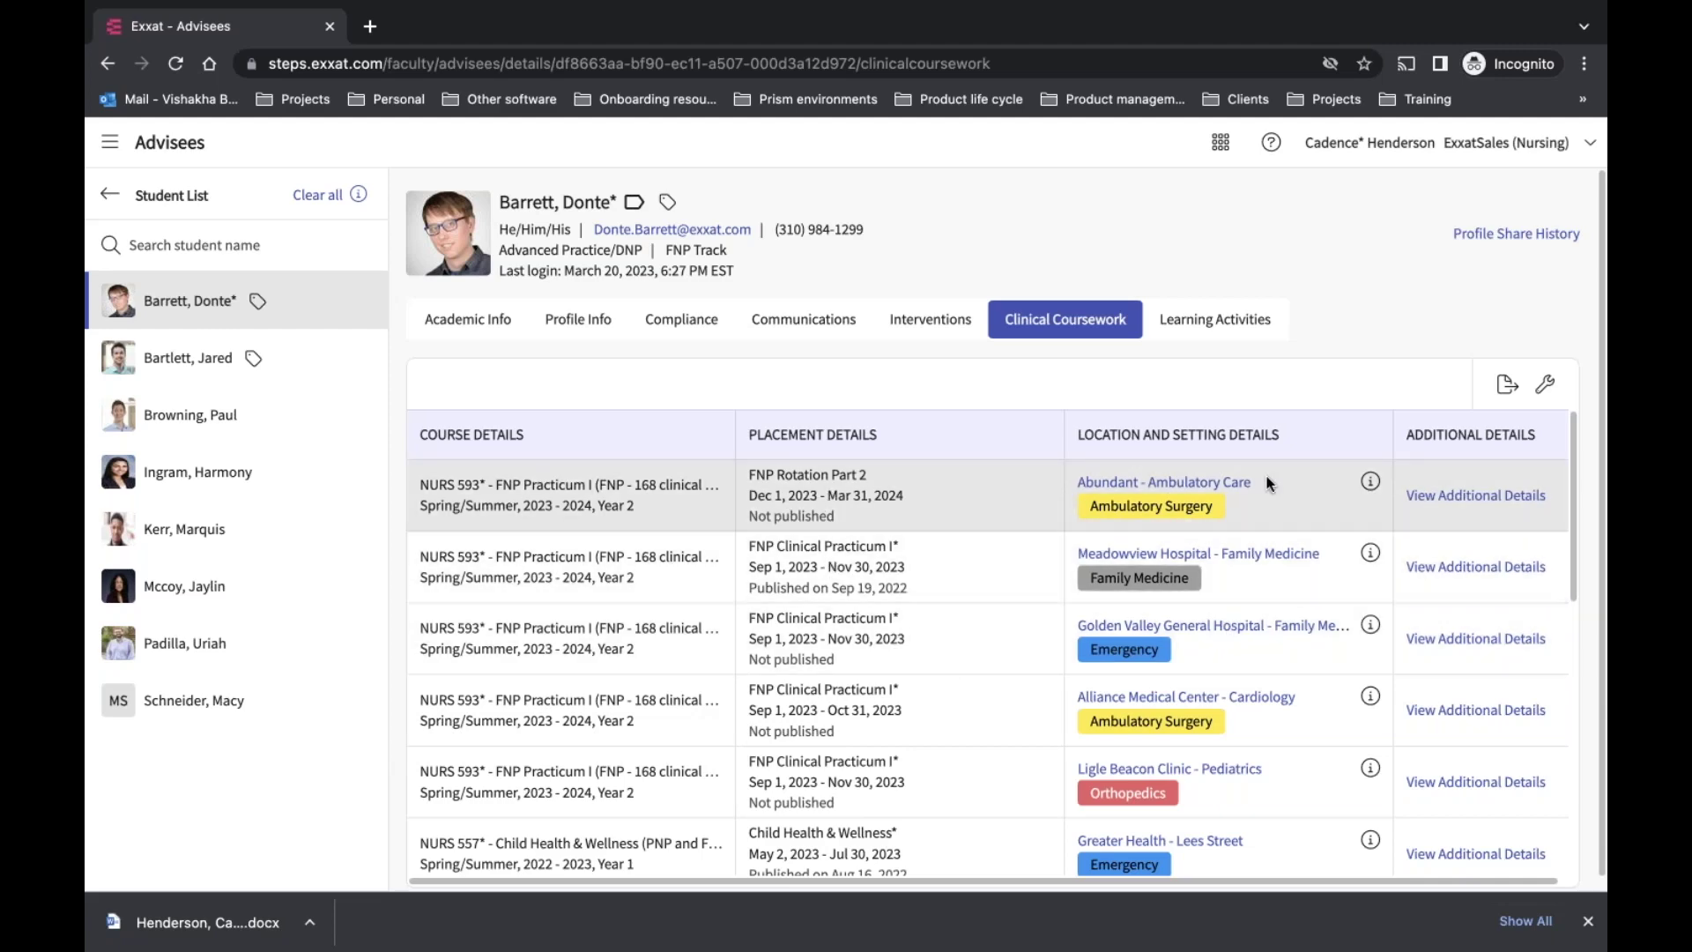
mouse_move(1369, 839)
drag(1376, 884, 1386, 880)
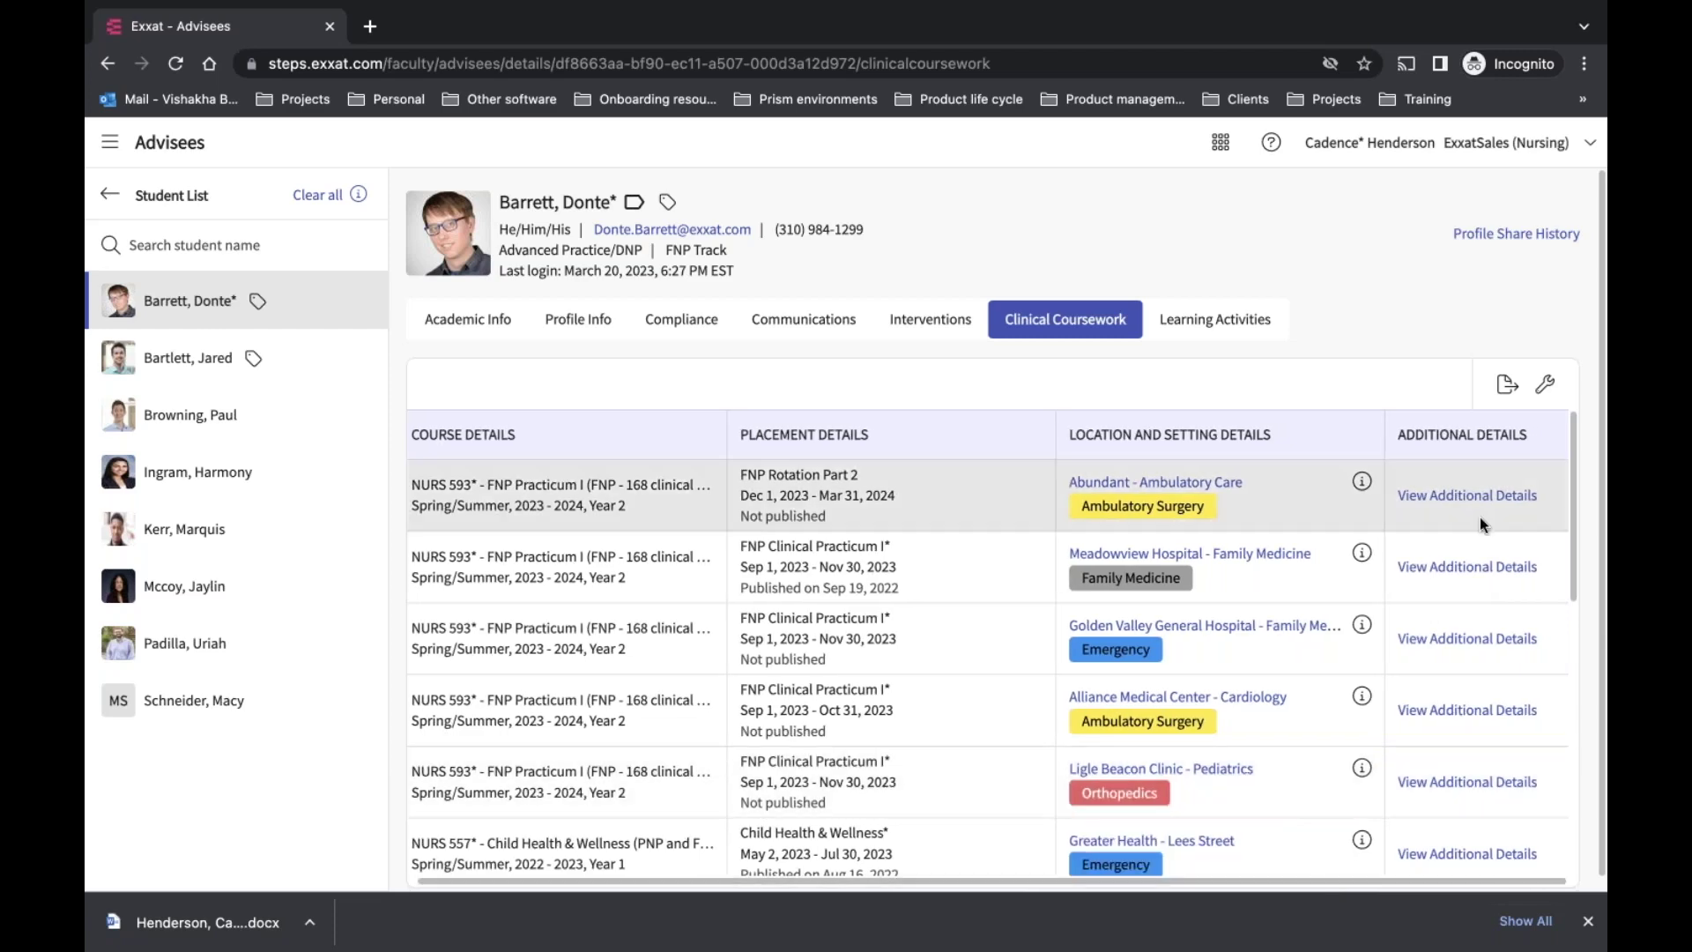
click(1472, 496)
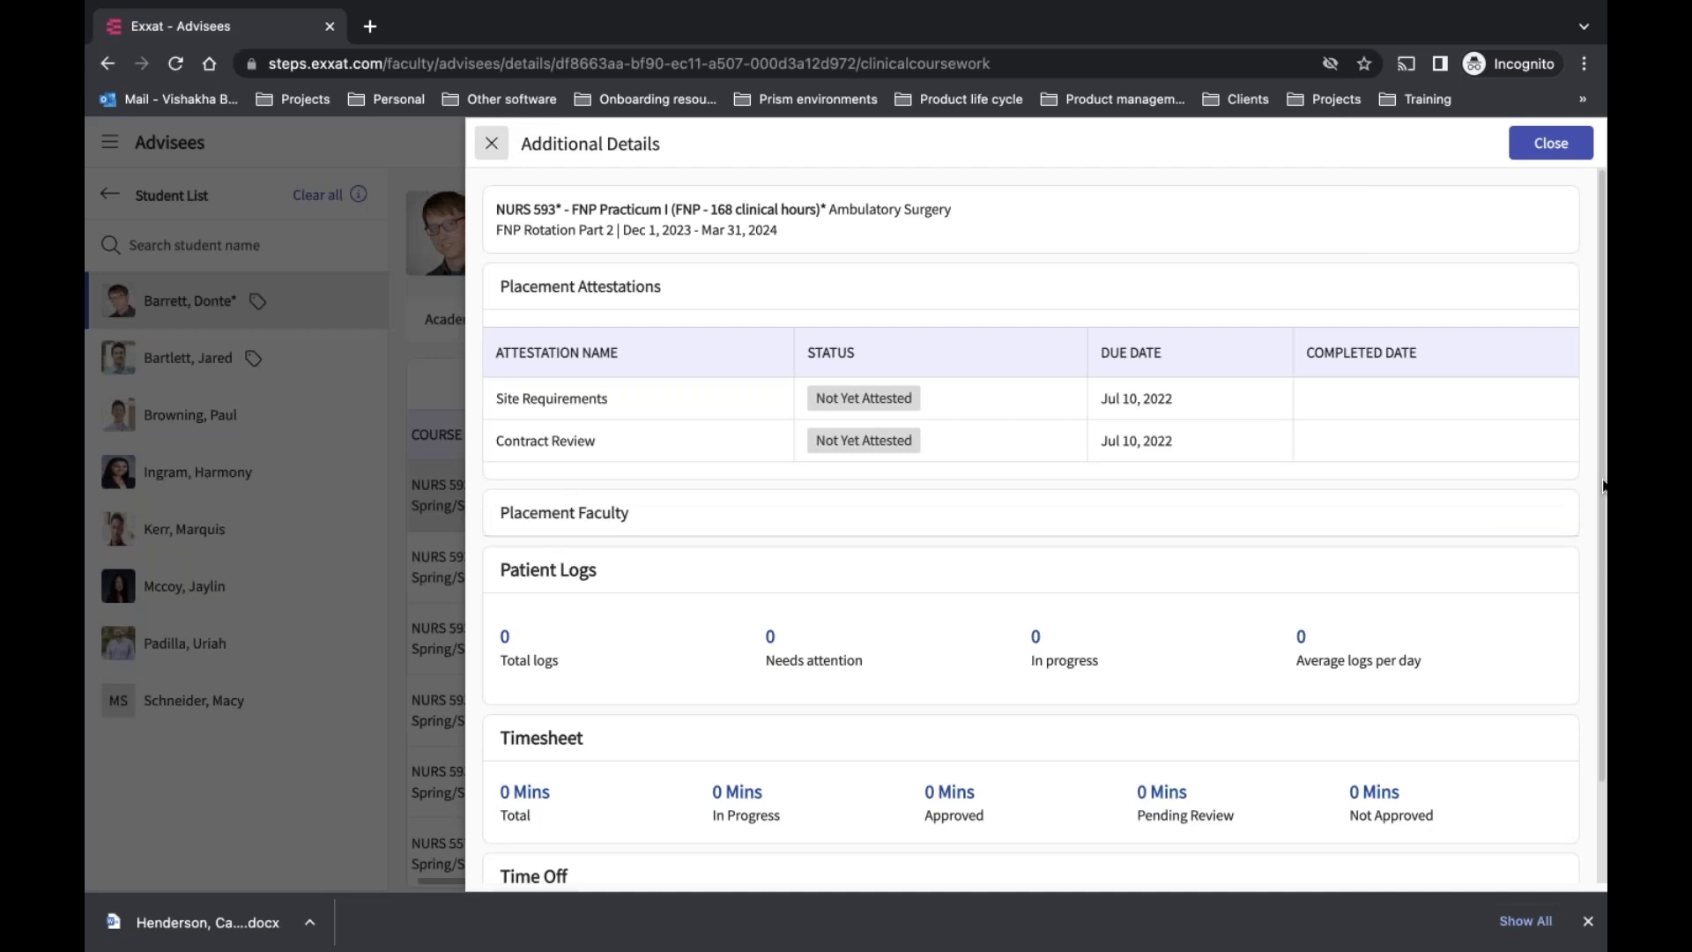
drag(1604, 486, 1606, 612)
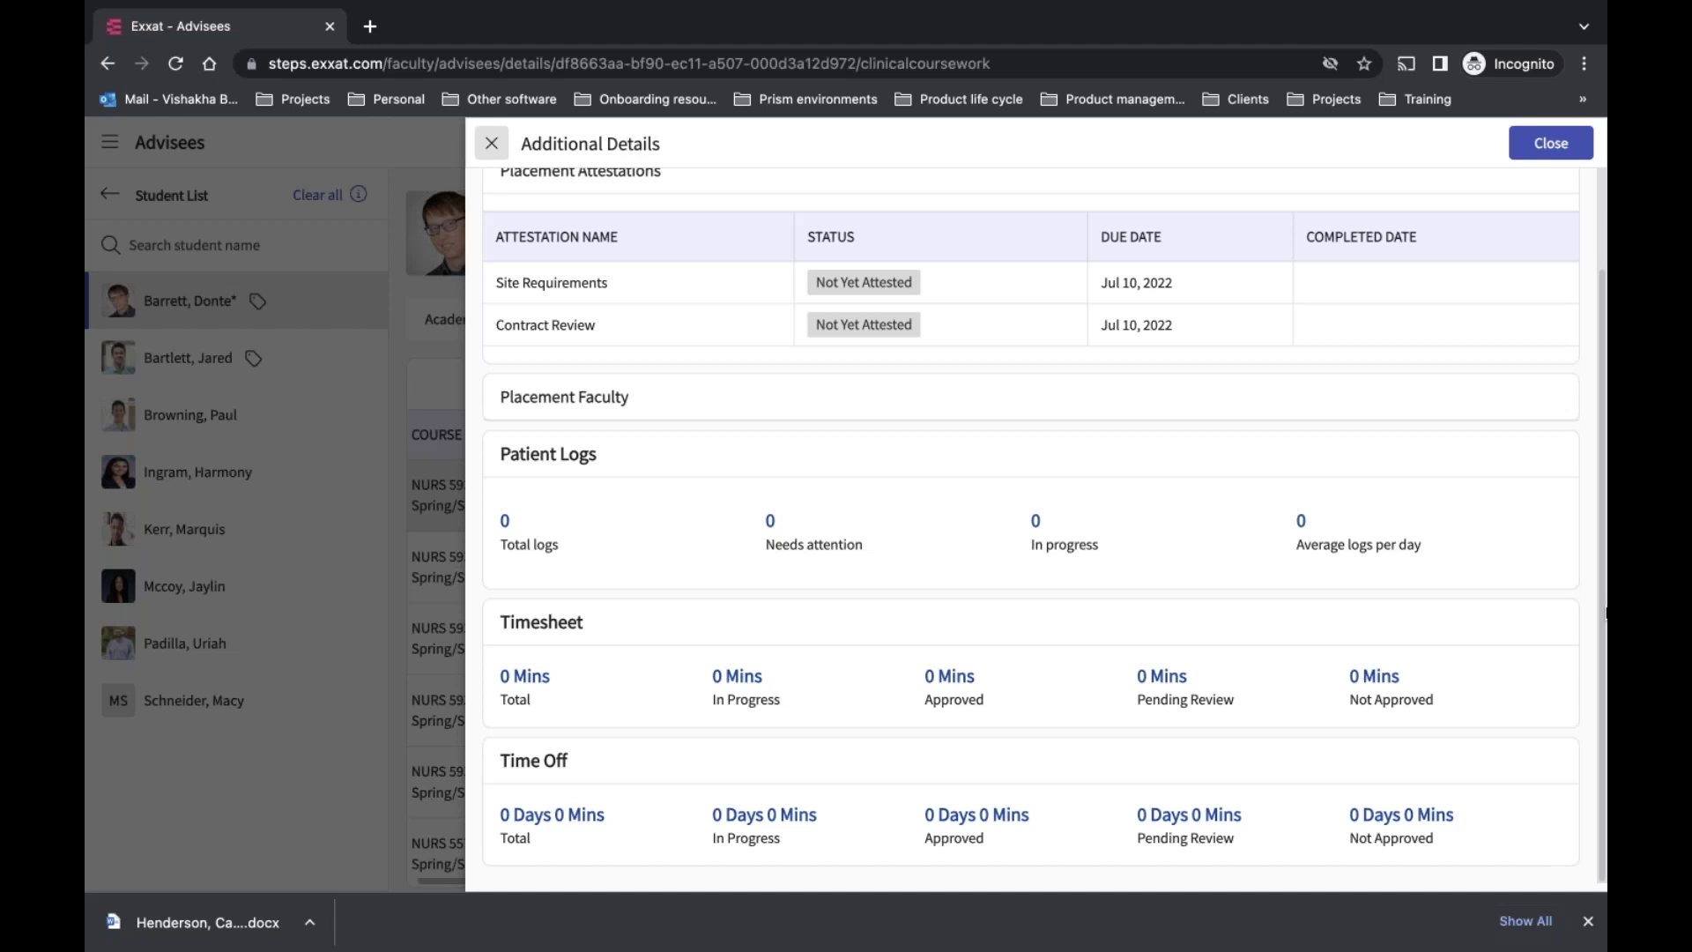
Show the advisee's learning activities and examine the forms and evaluations listed under NURS 557 Child Health & Wellness
click(493, 145)
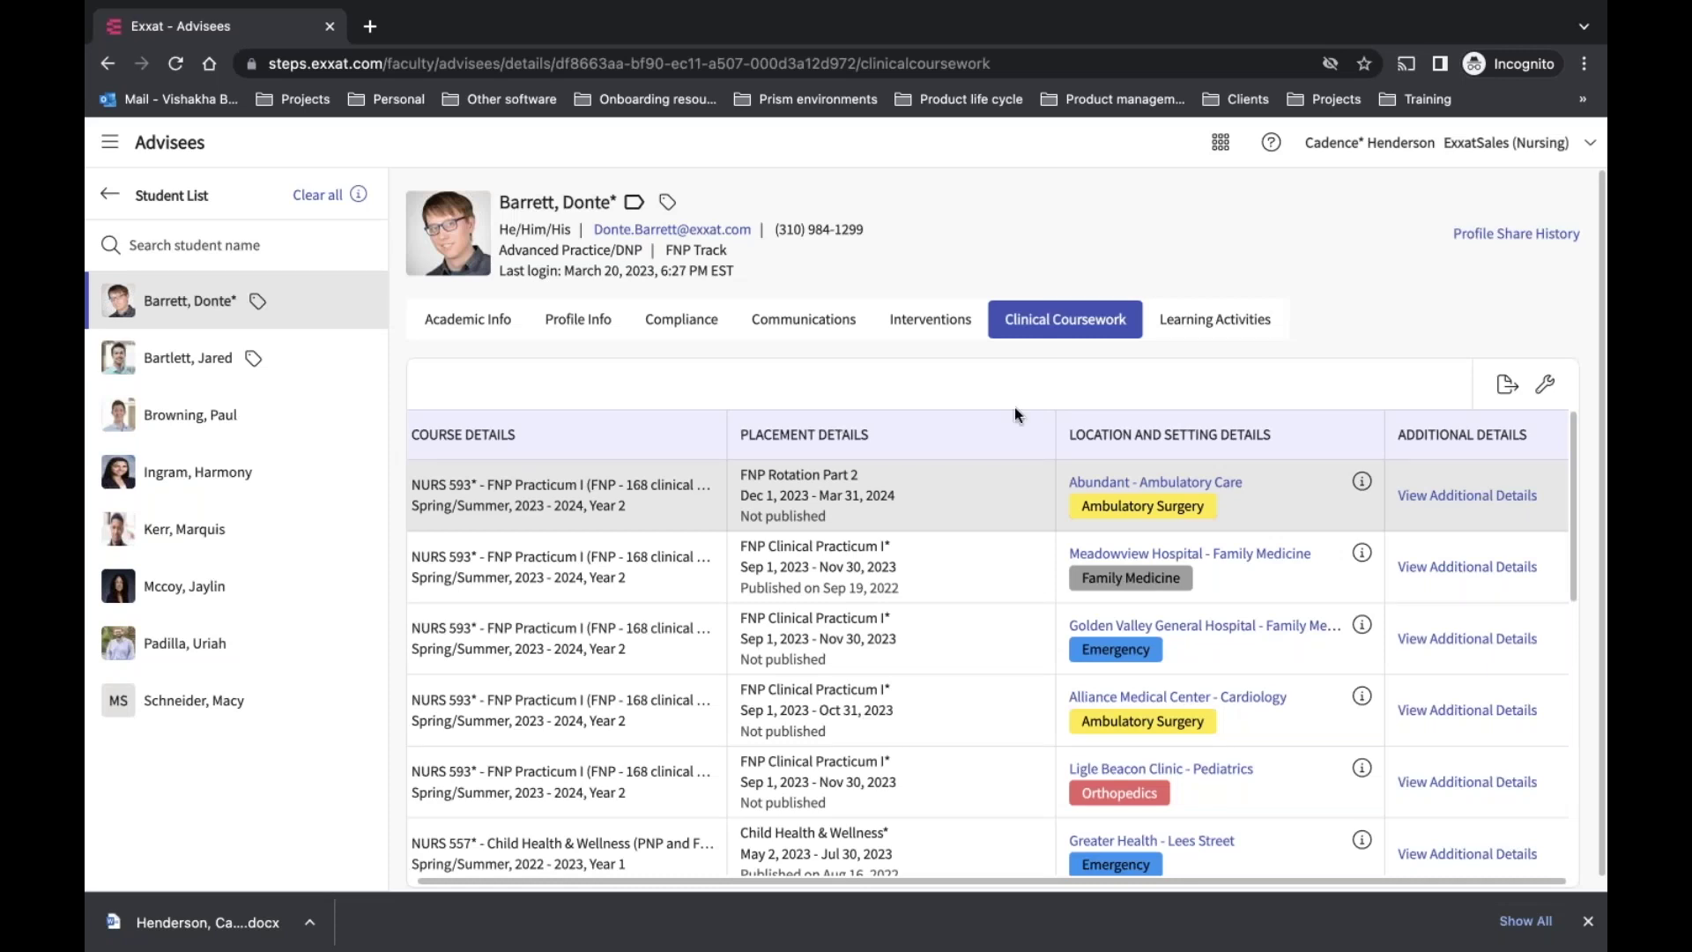
click(1275, 324)
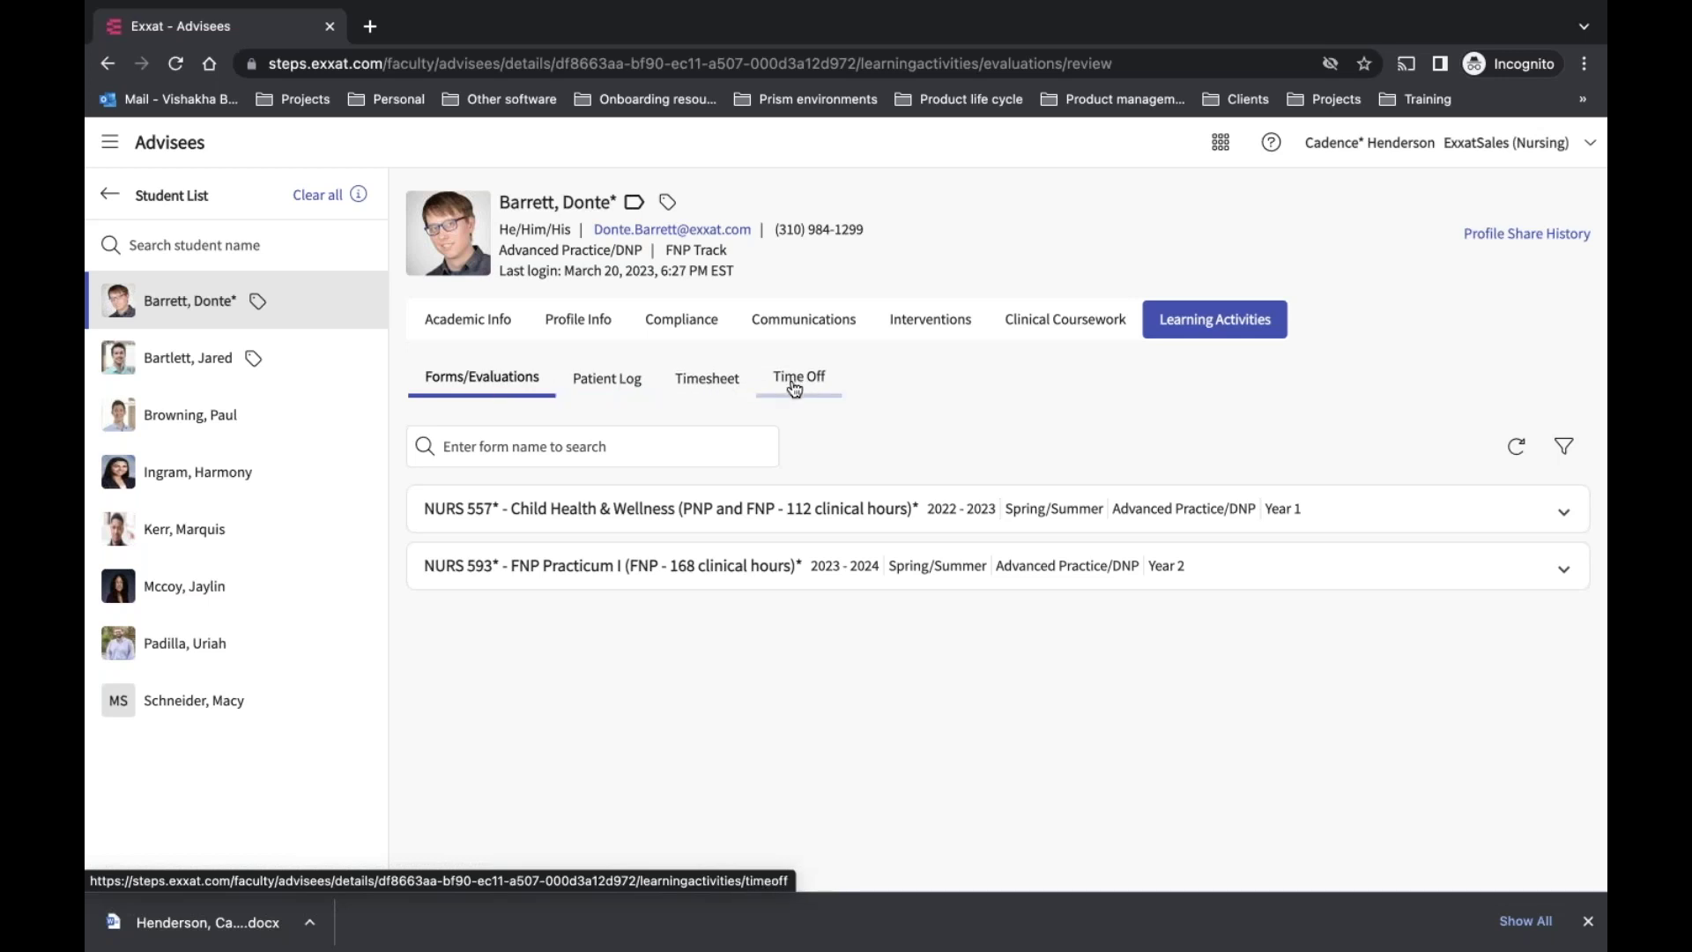
click(613, 506)
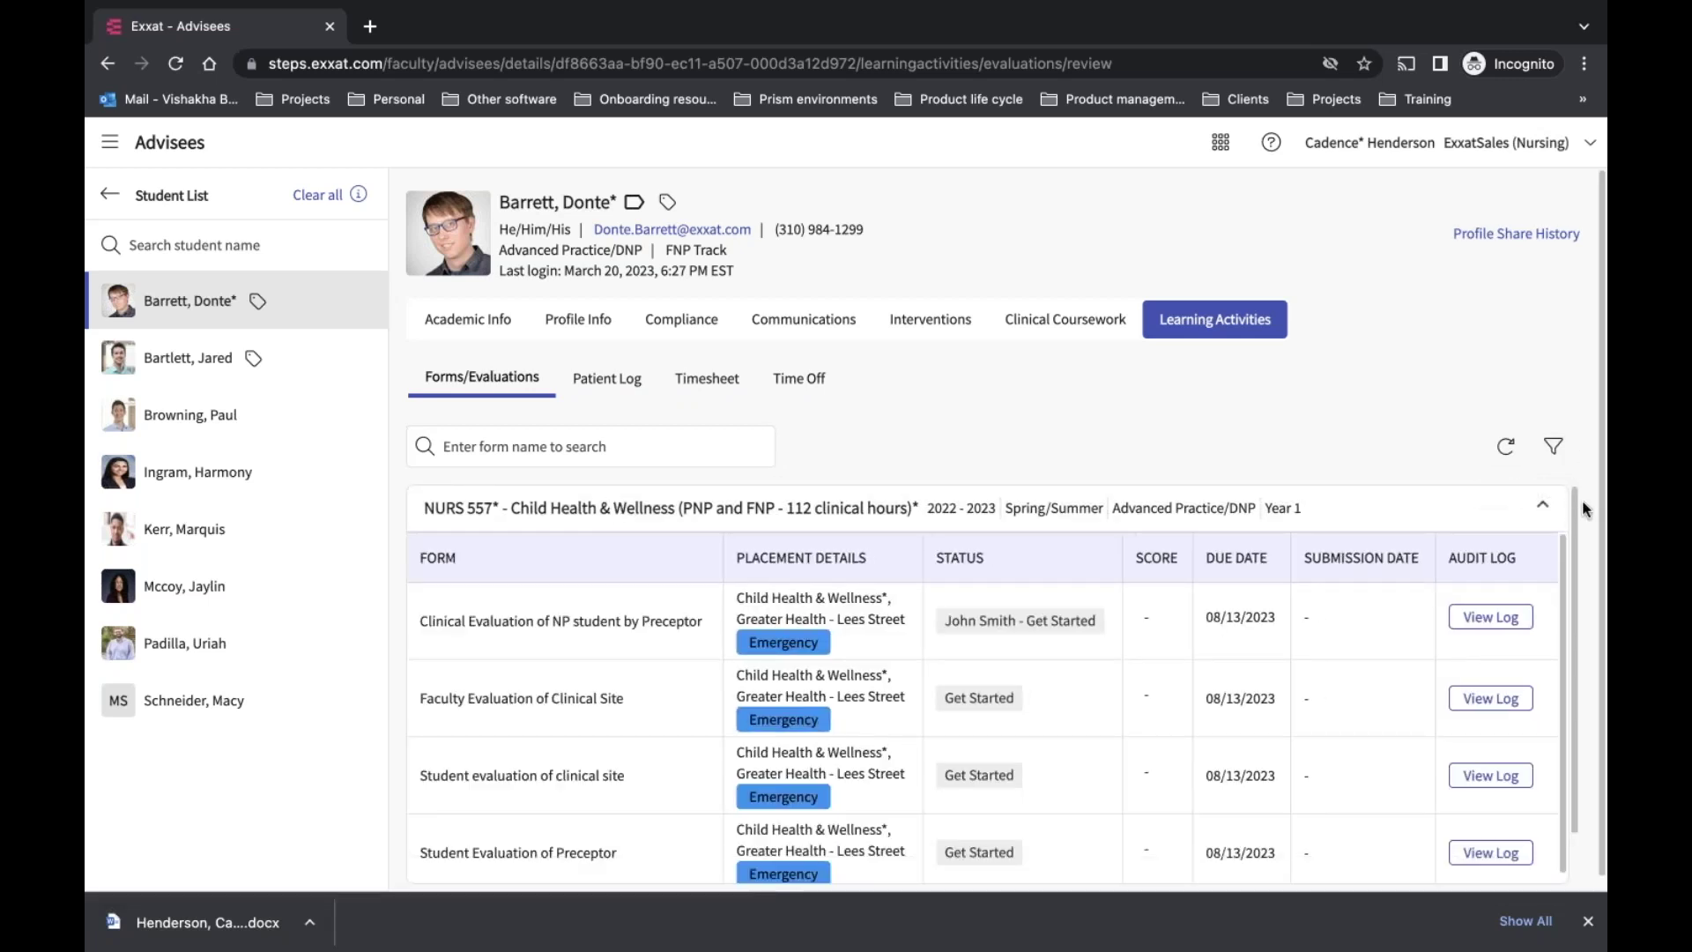
scroll(1606, 757, down, 1)
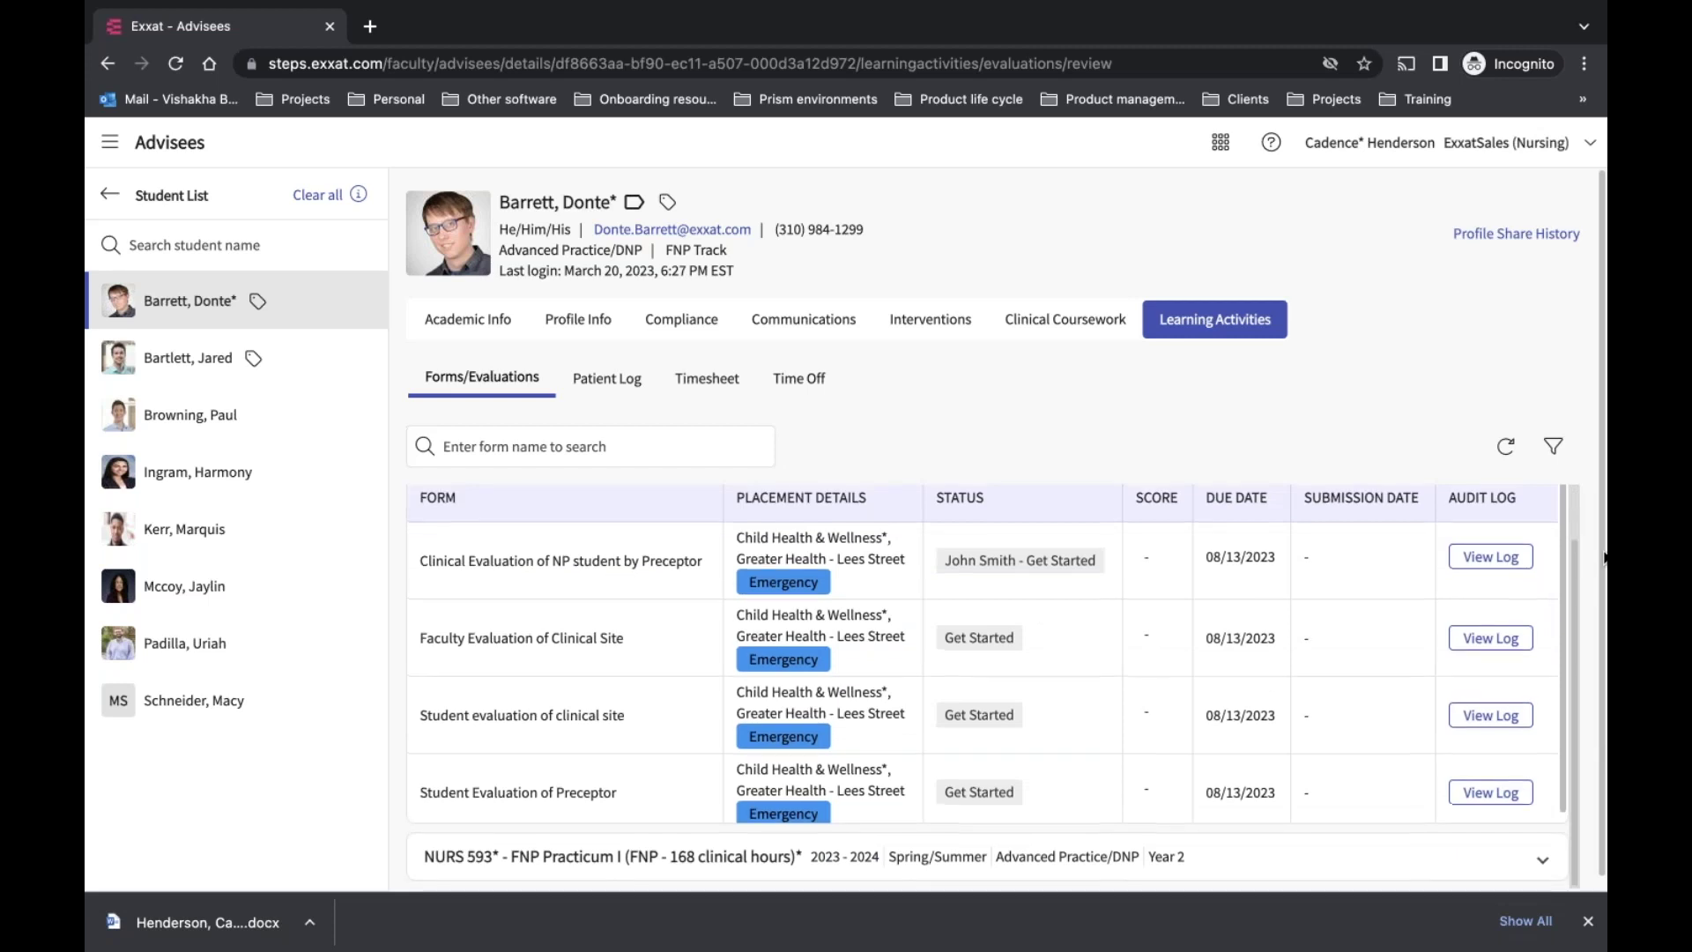
scroll(1597, 423, up, 1)
scroll(1603, 466, down, 1)
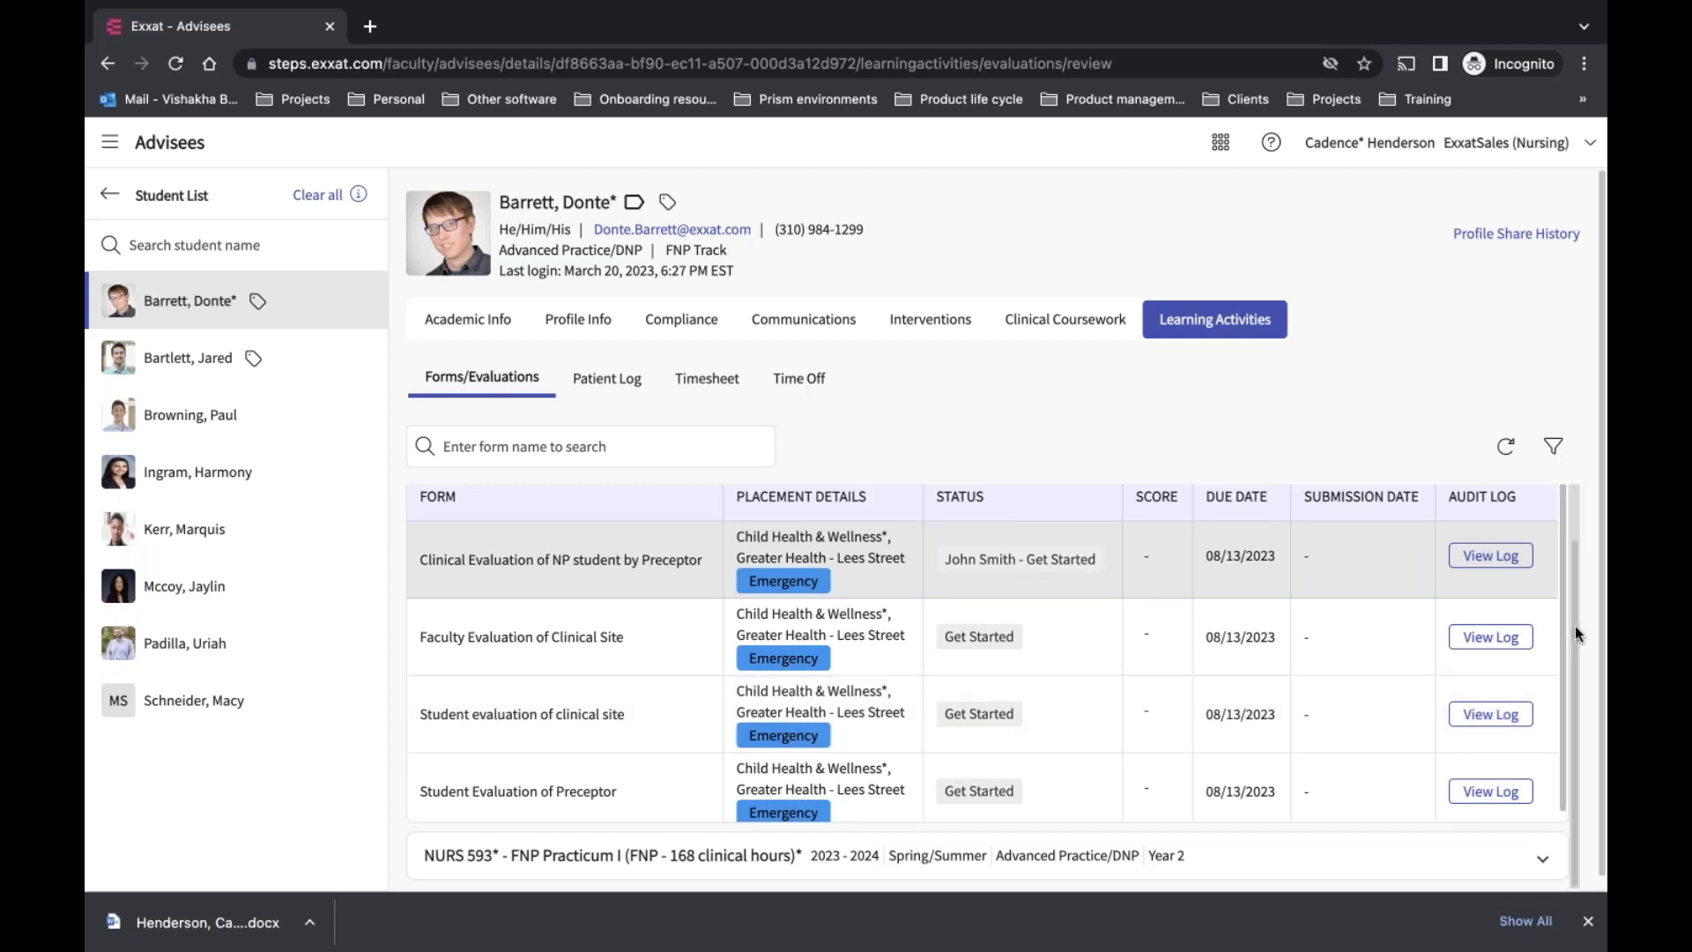
scroll(1575, 686, up, 1)
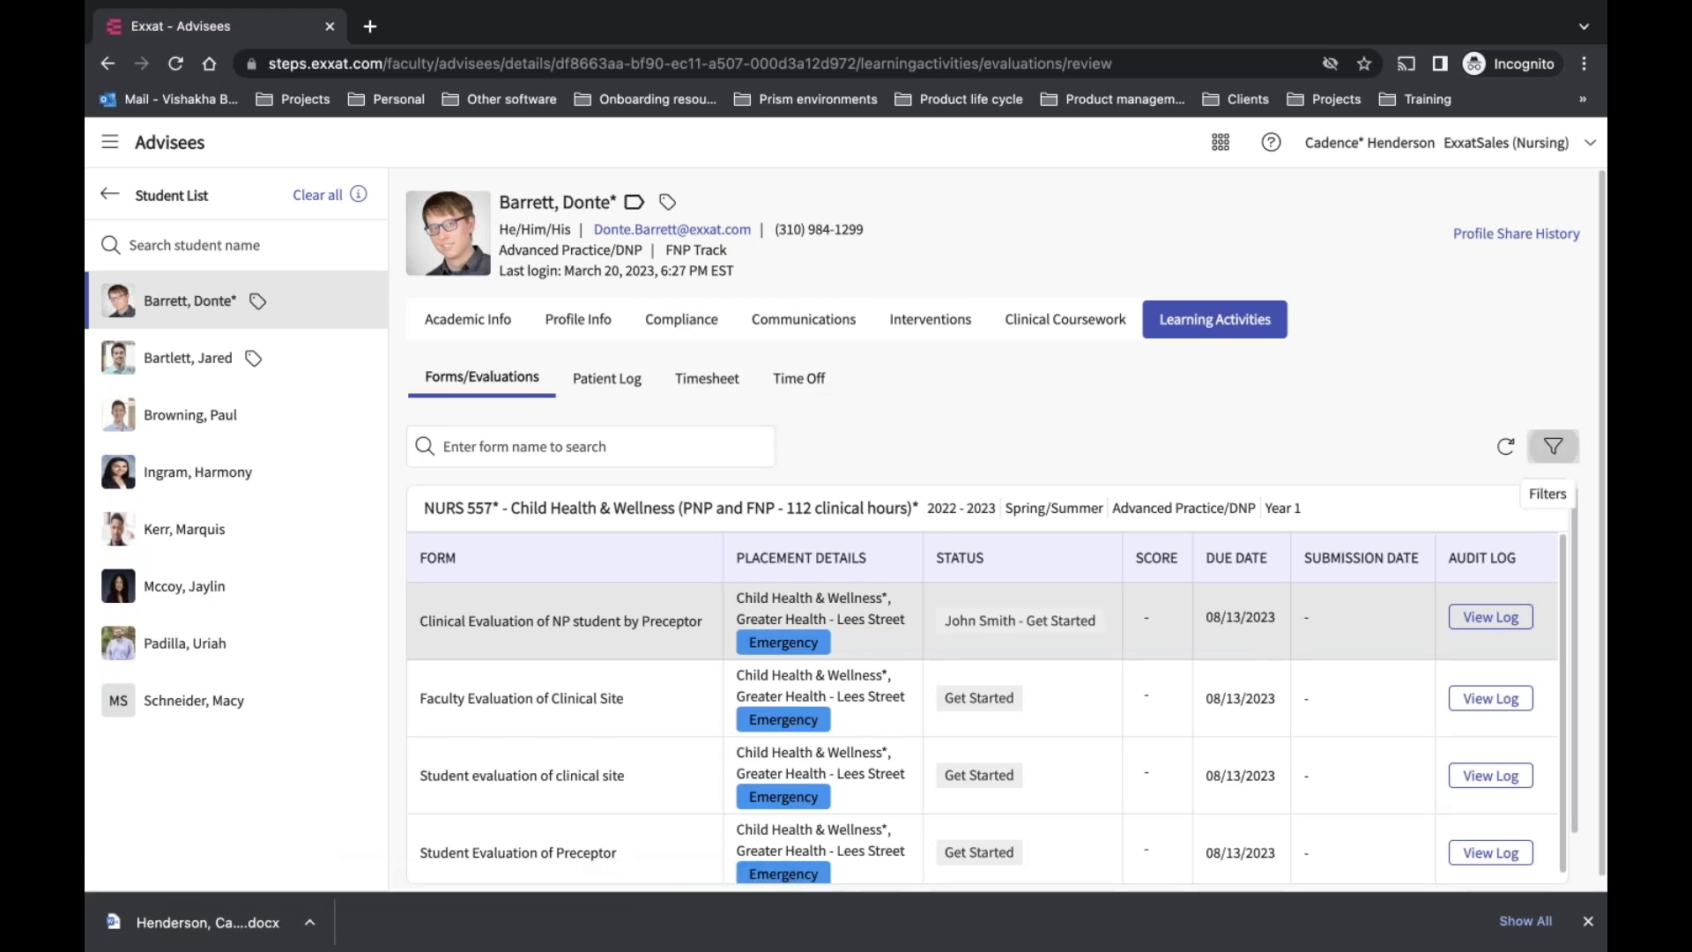
Examine the Course, Setting and Status filter options for the forms and evaluations, and close the filters without applying any
click(1554, 446)
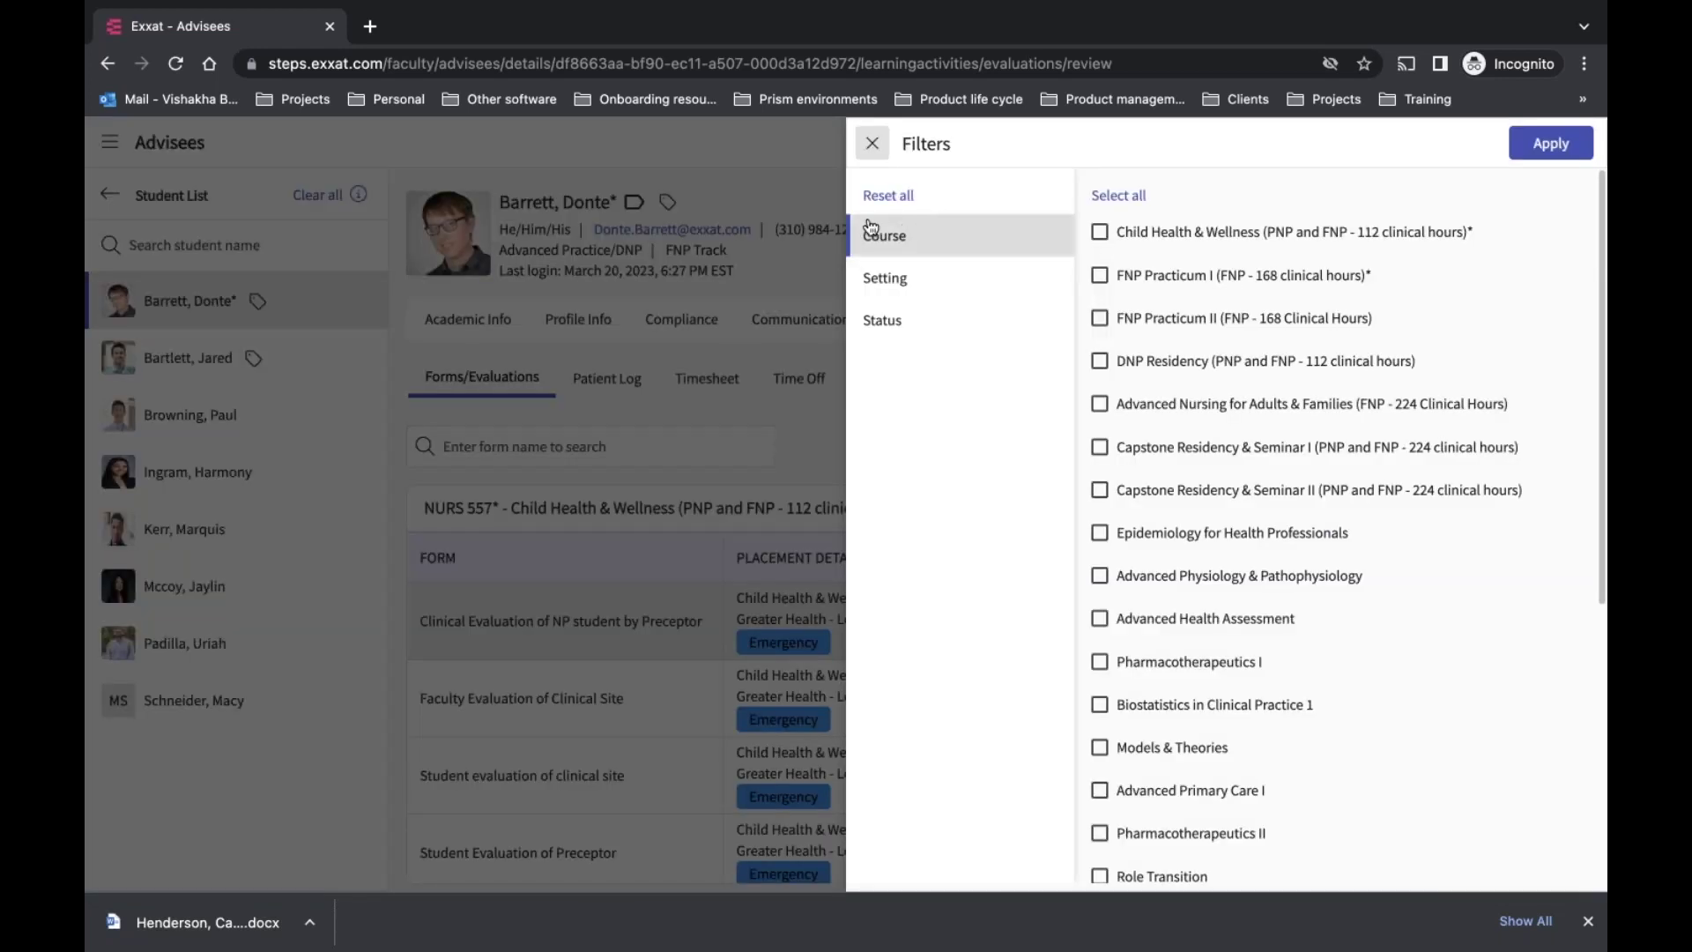
click(898, 286)
click(898, 319)
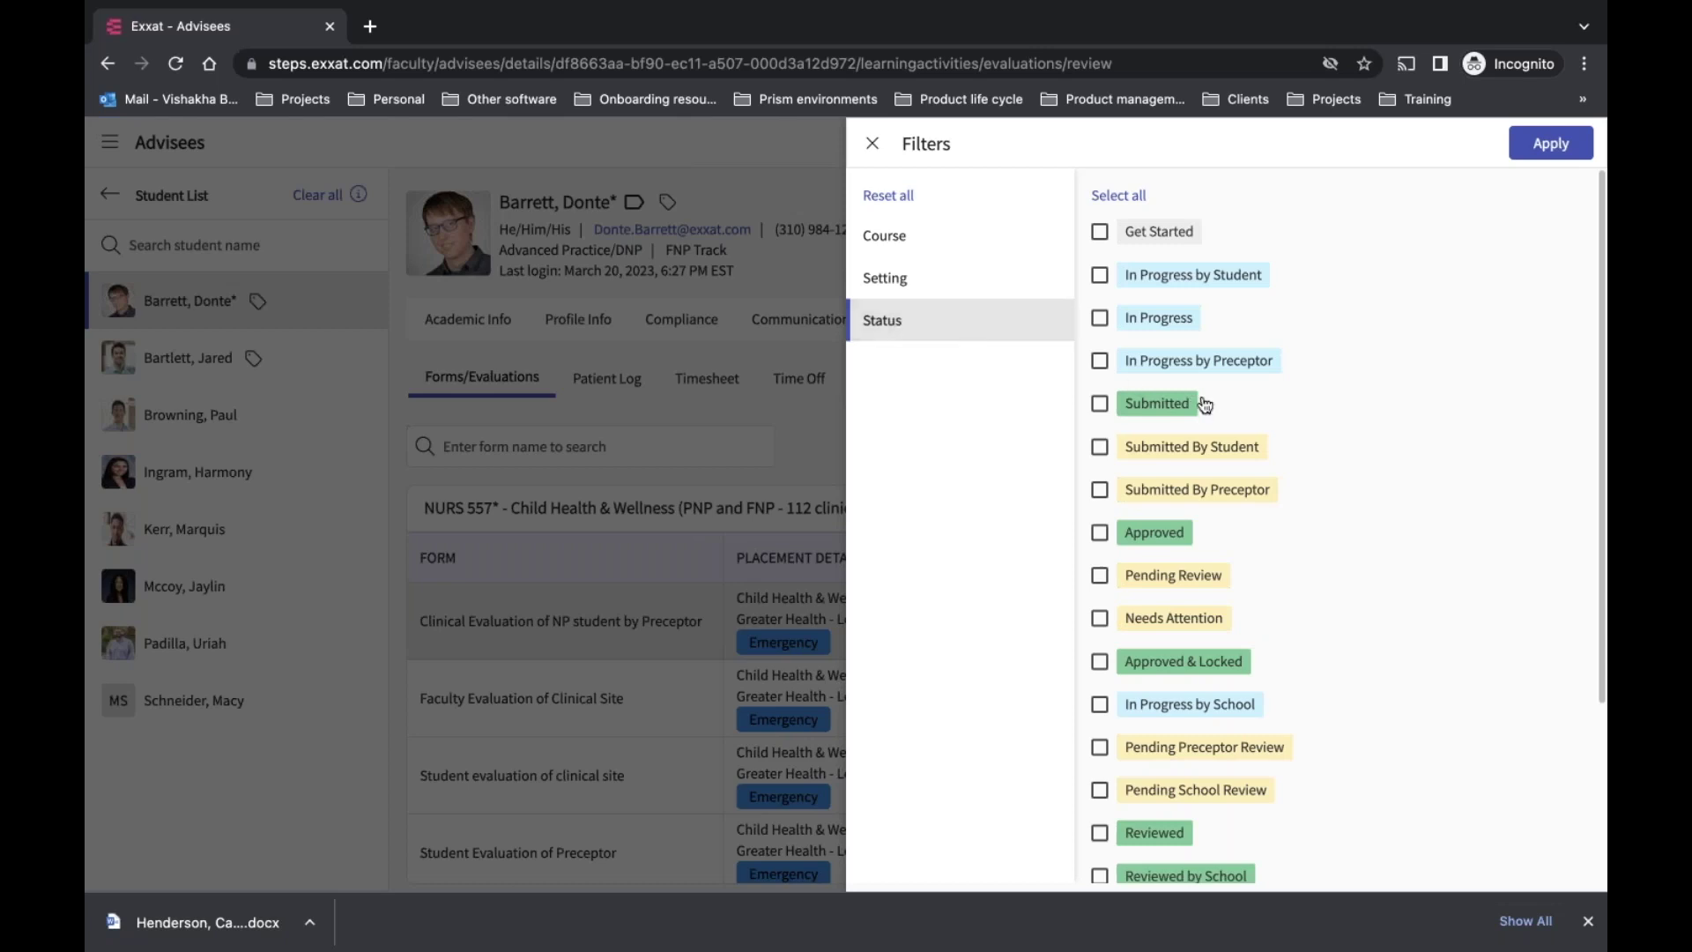
key(Escape)
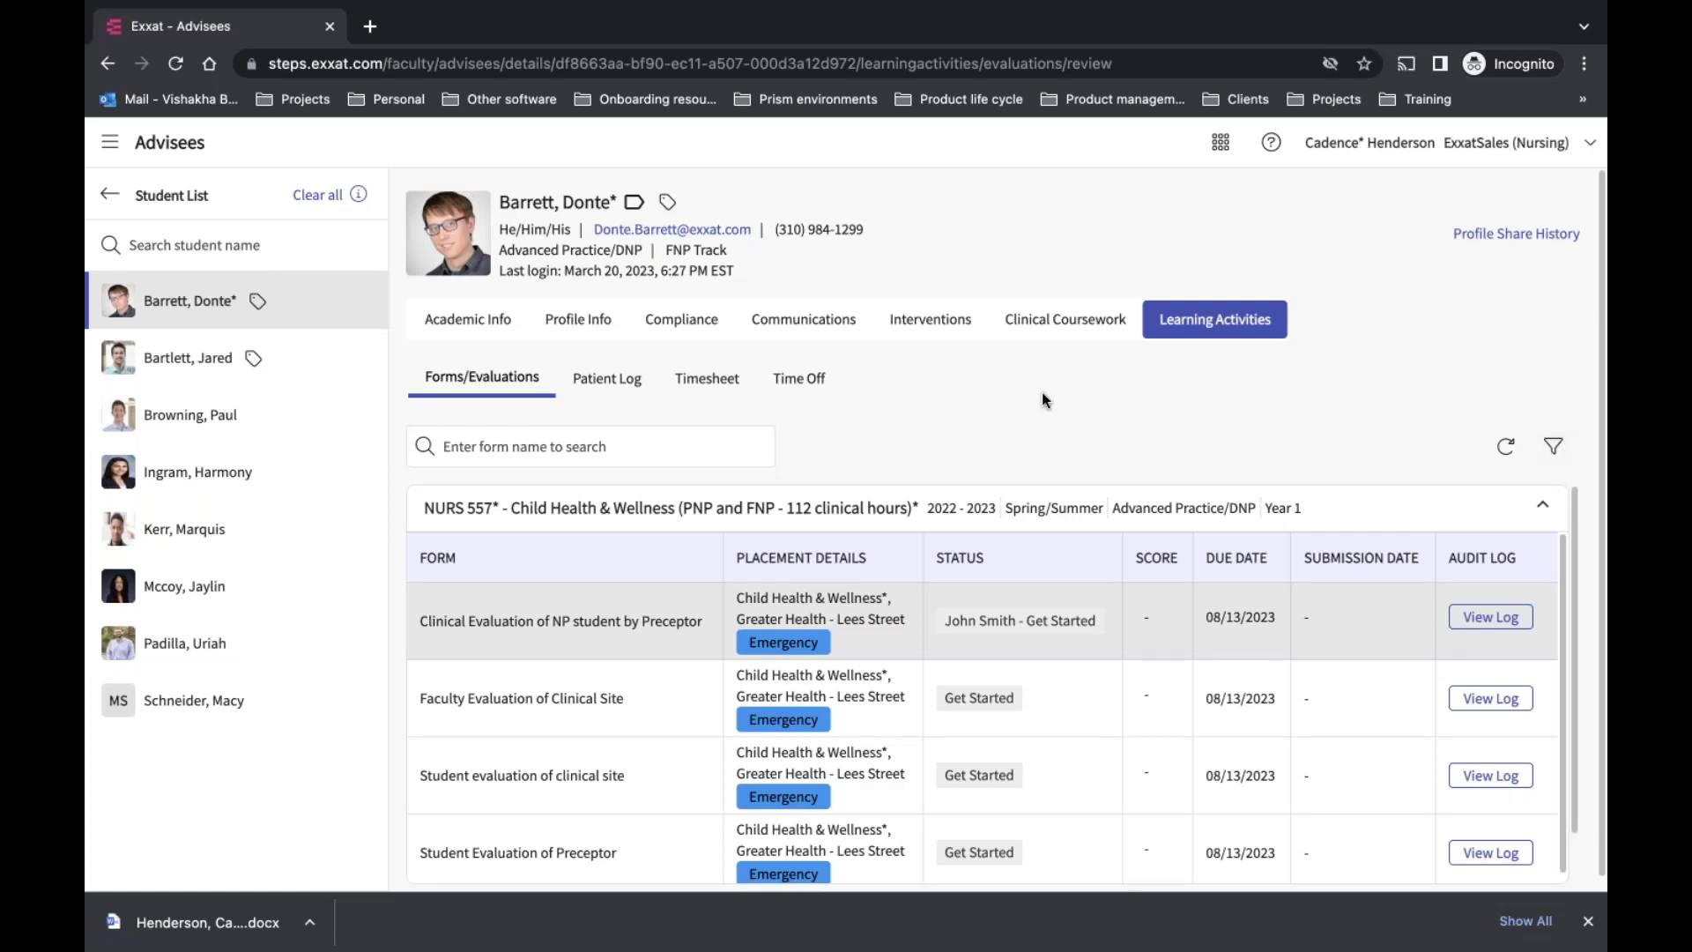
Show the forms and evaluations of the second, third and fourth advisees in the student list, one after another
click(188, 358)
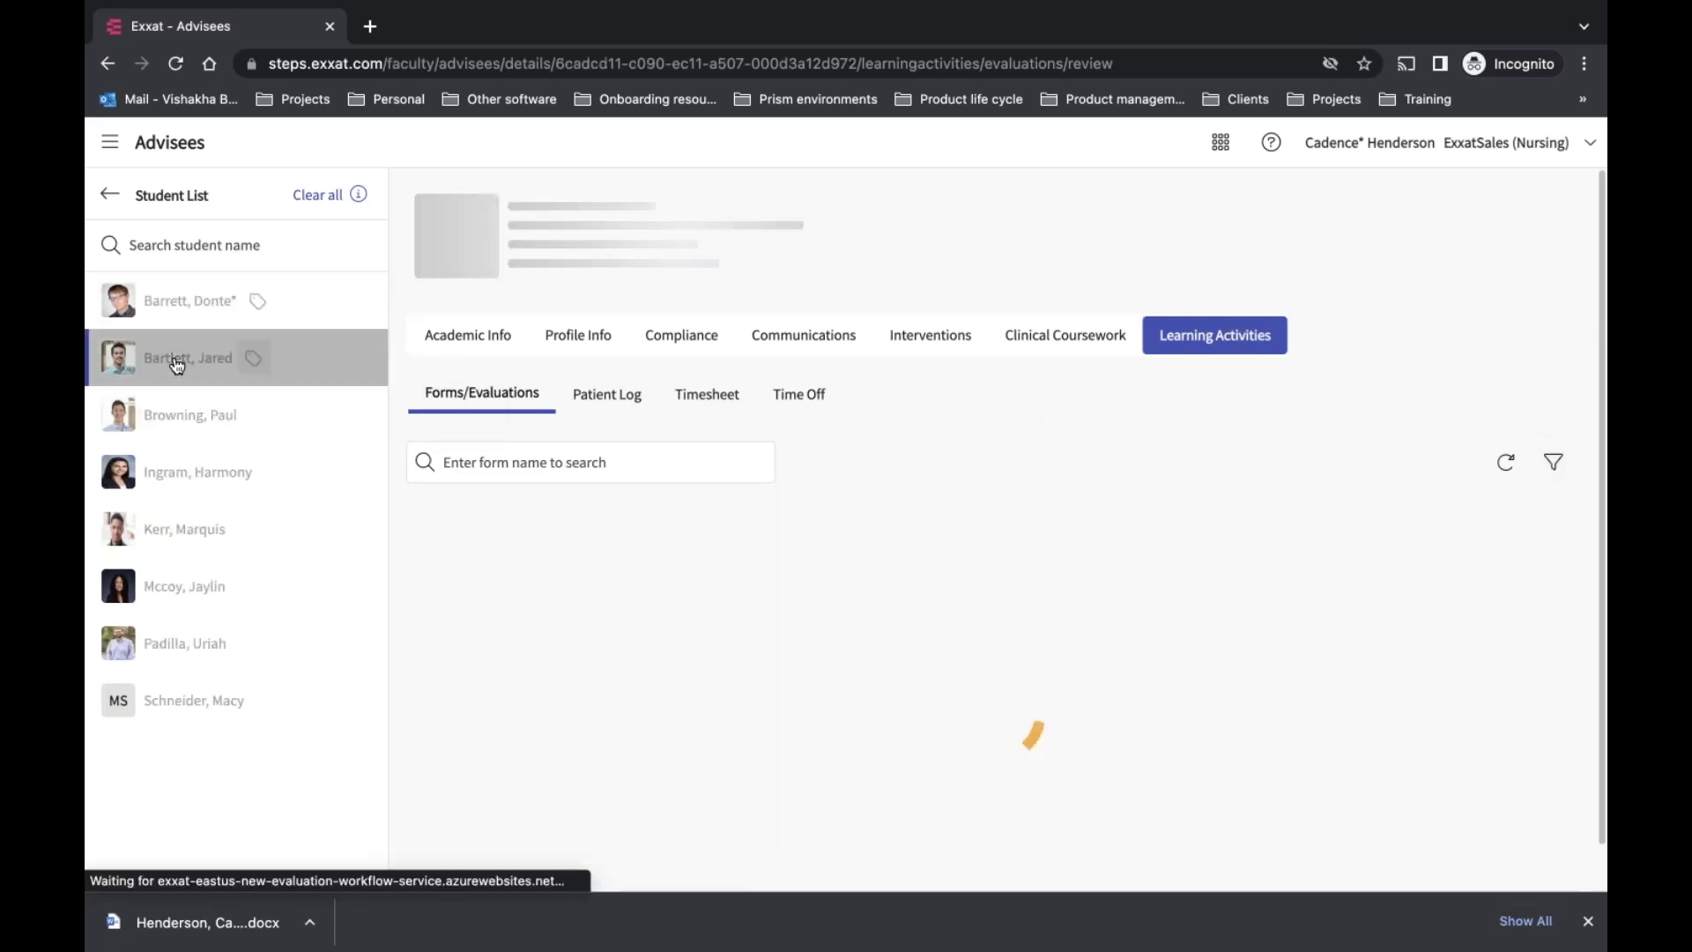
click(188, 419)
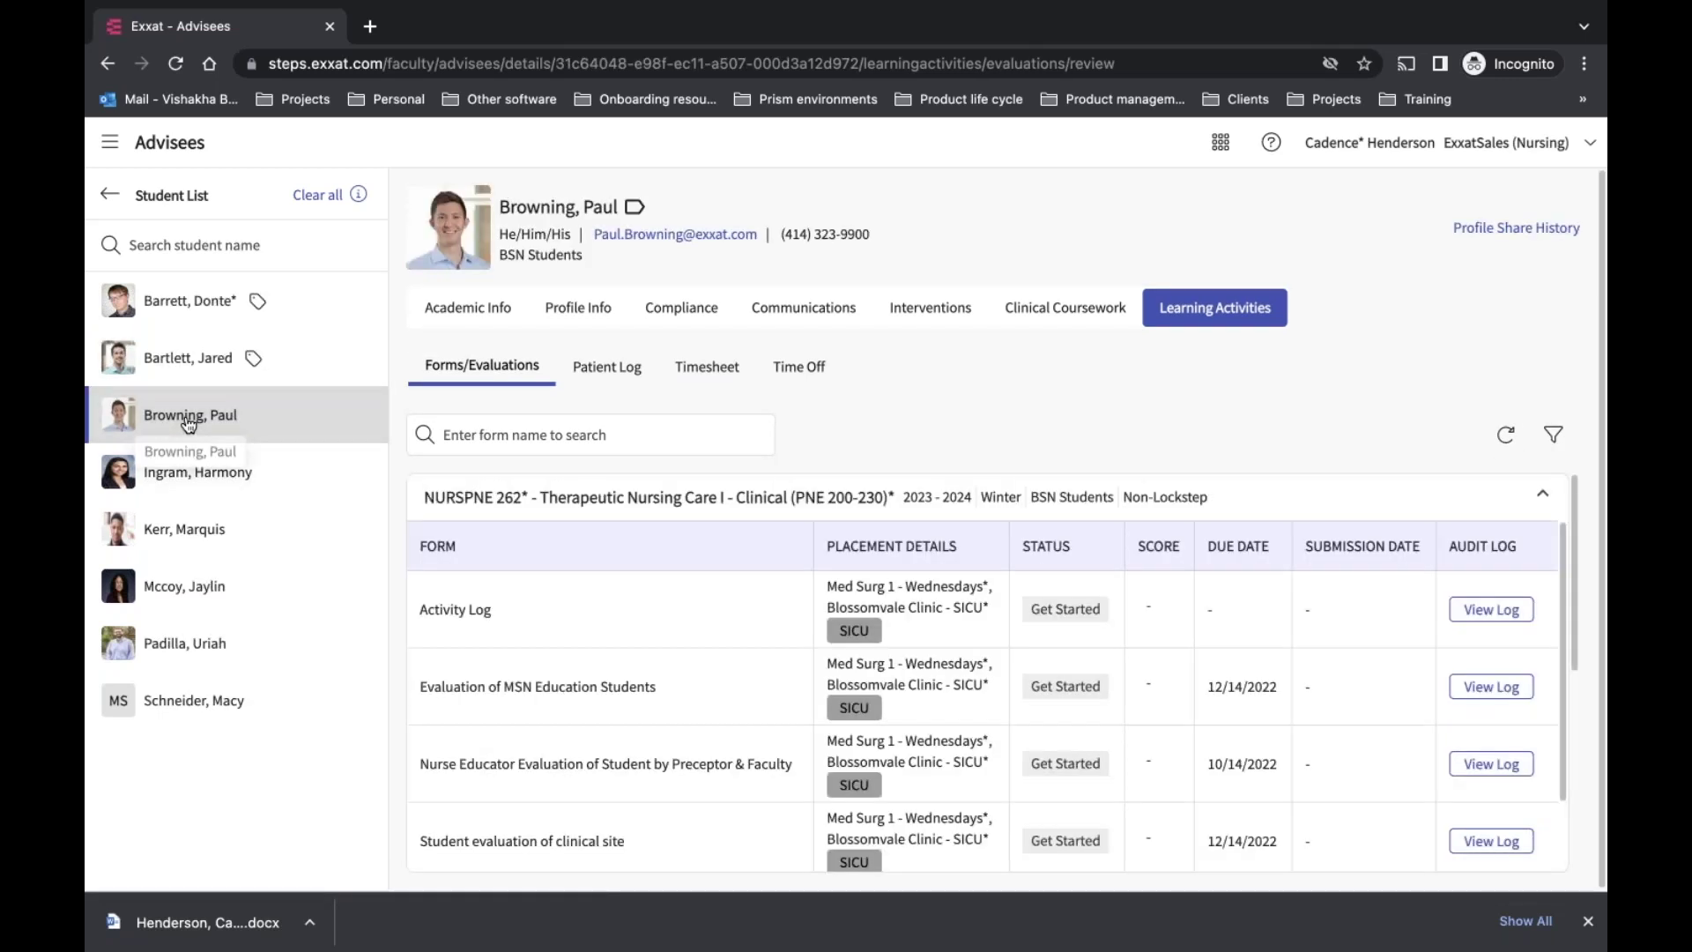
click(194, 490)
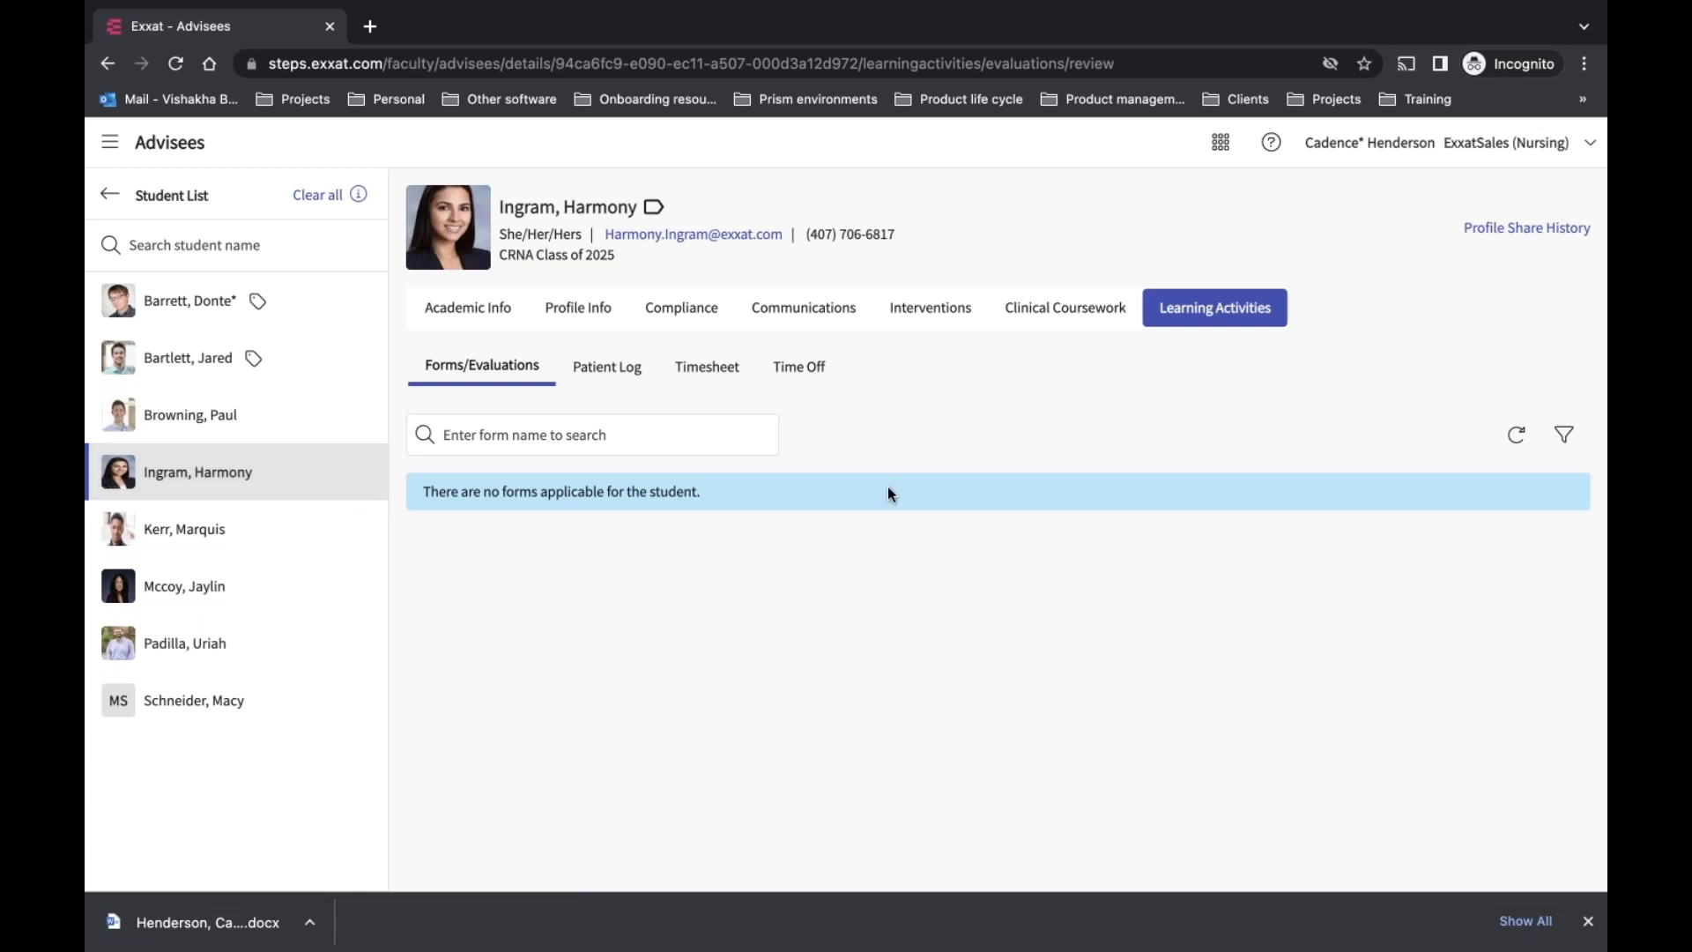
Switch to the PowerPoint slideshow and advance to the "Managing your advisees: log interventions" slide
mouse_move(1018, 948)
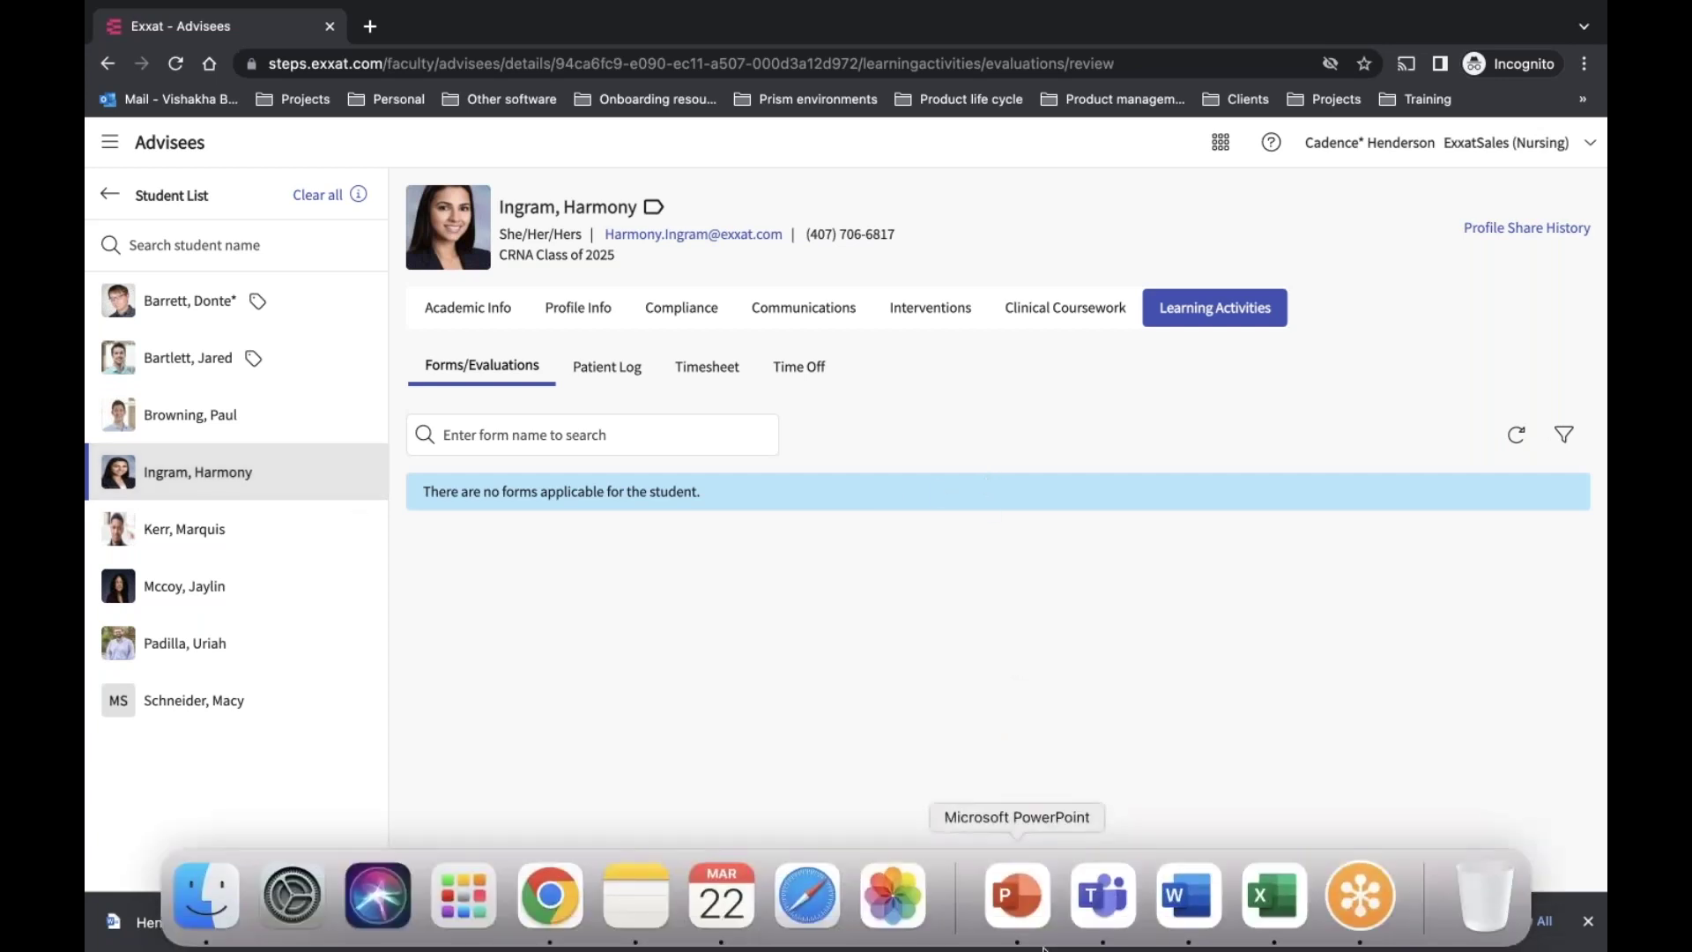
click(1015, 895)
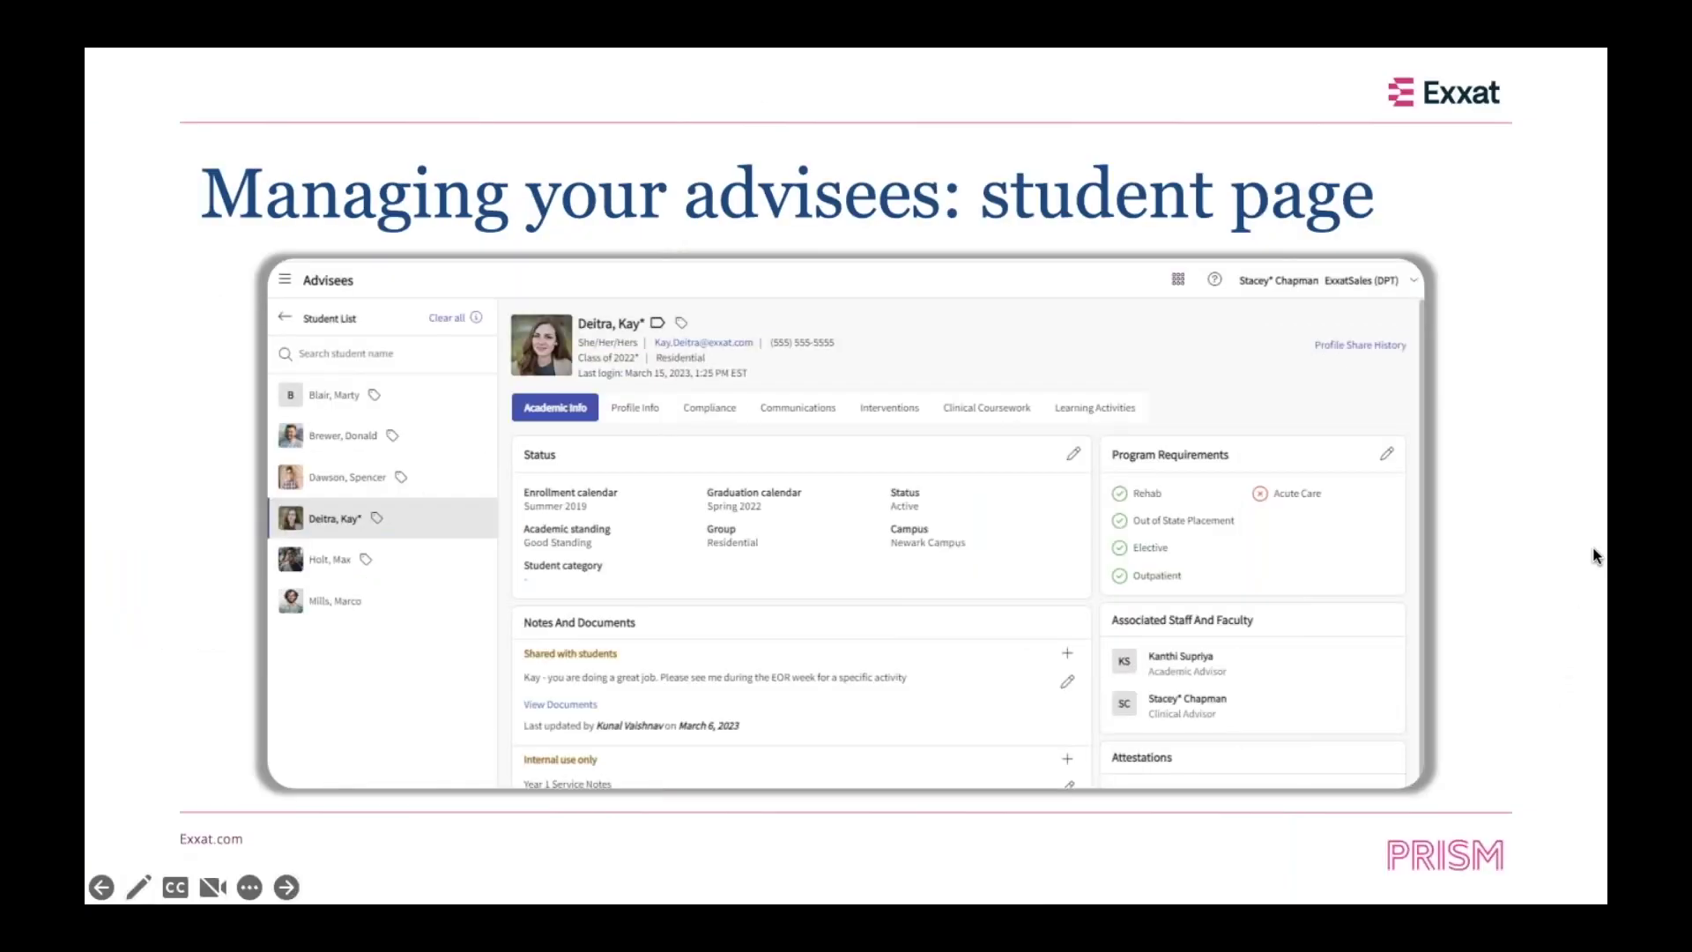
key(Right)
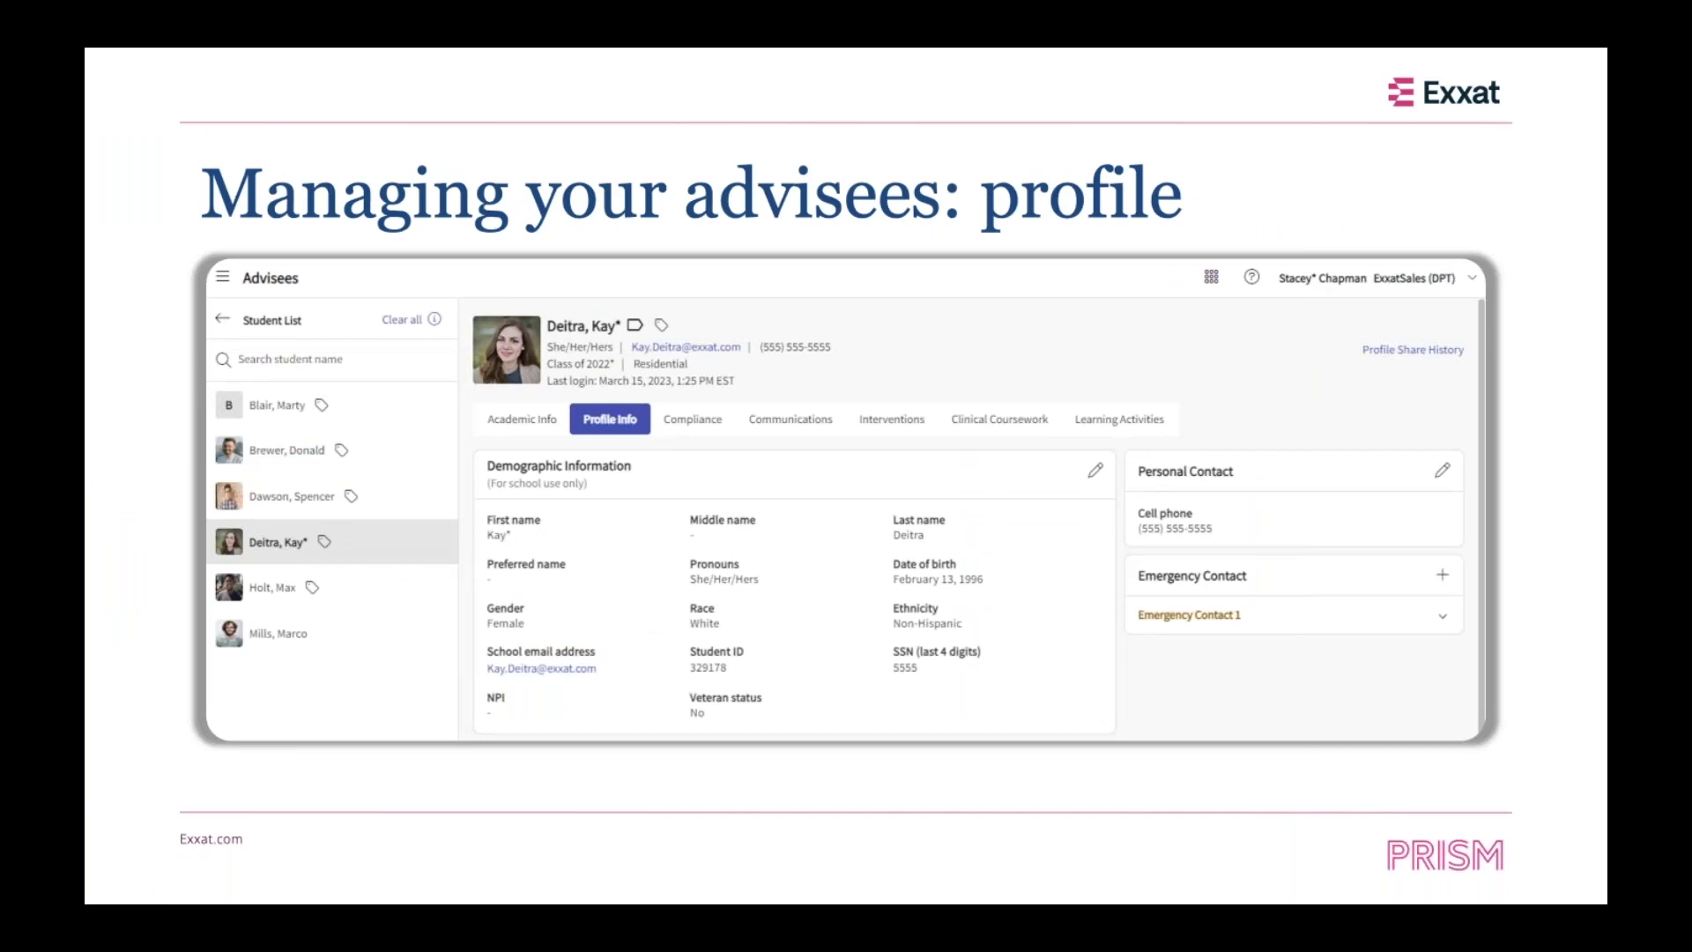
key(Right)
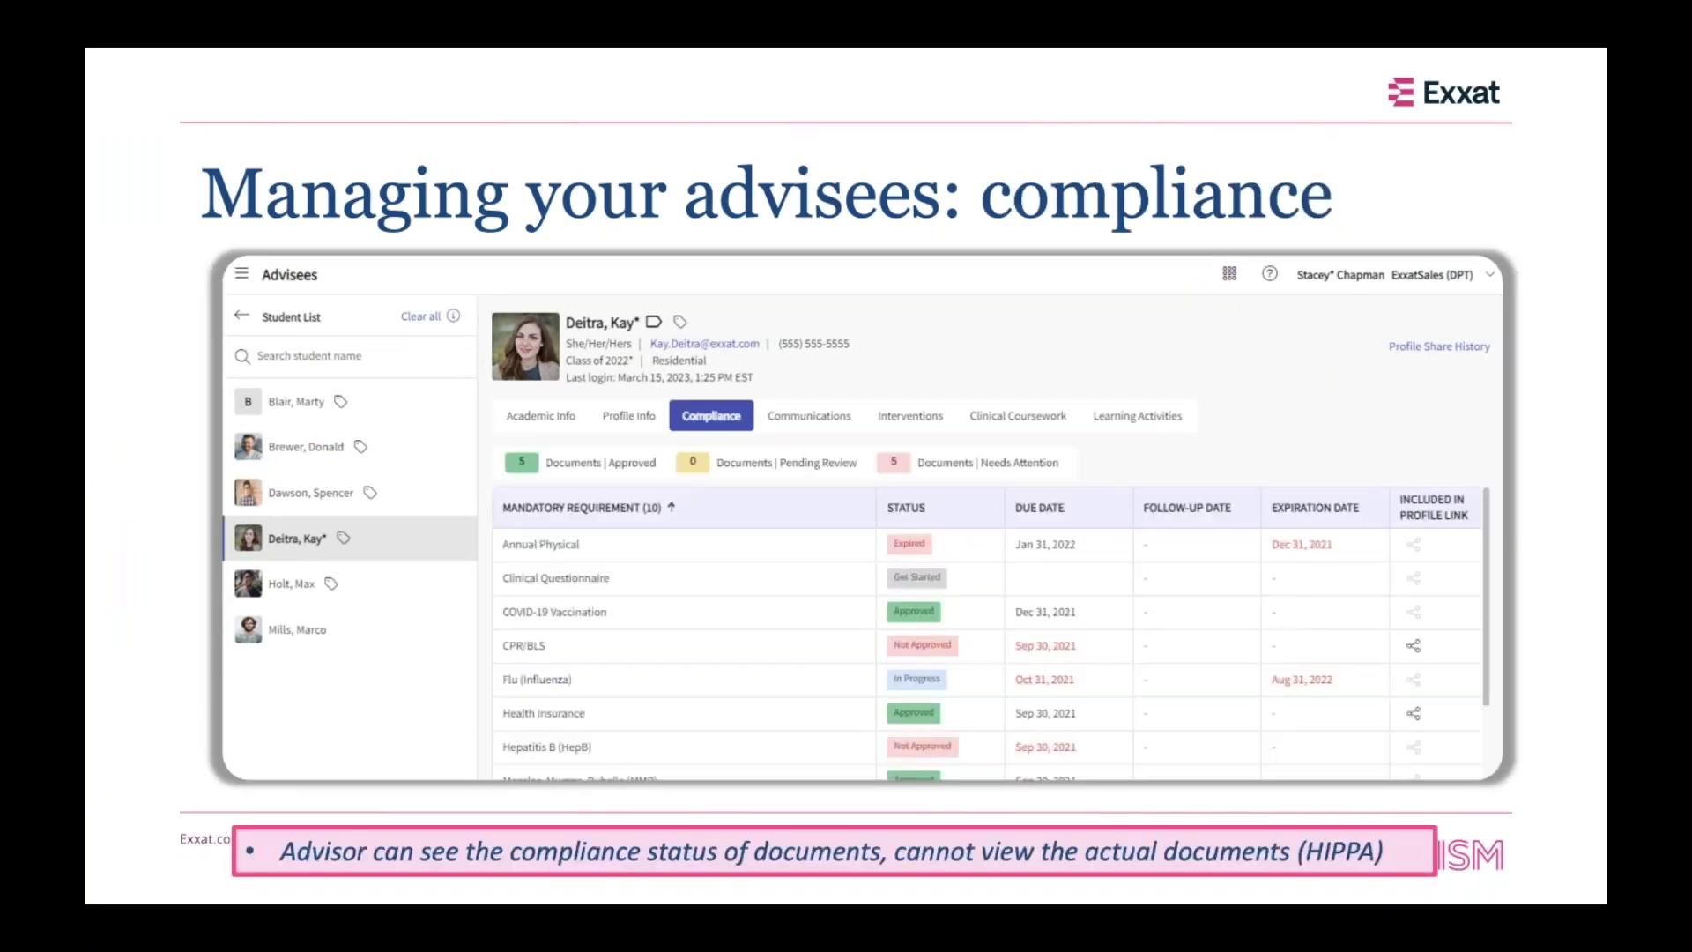
key(Right)
key(Right)
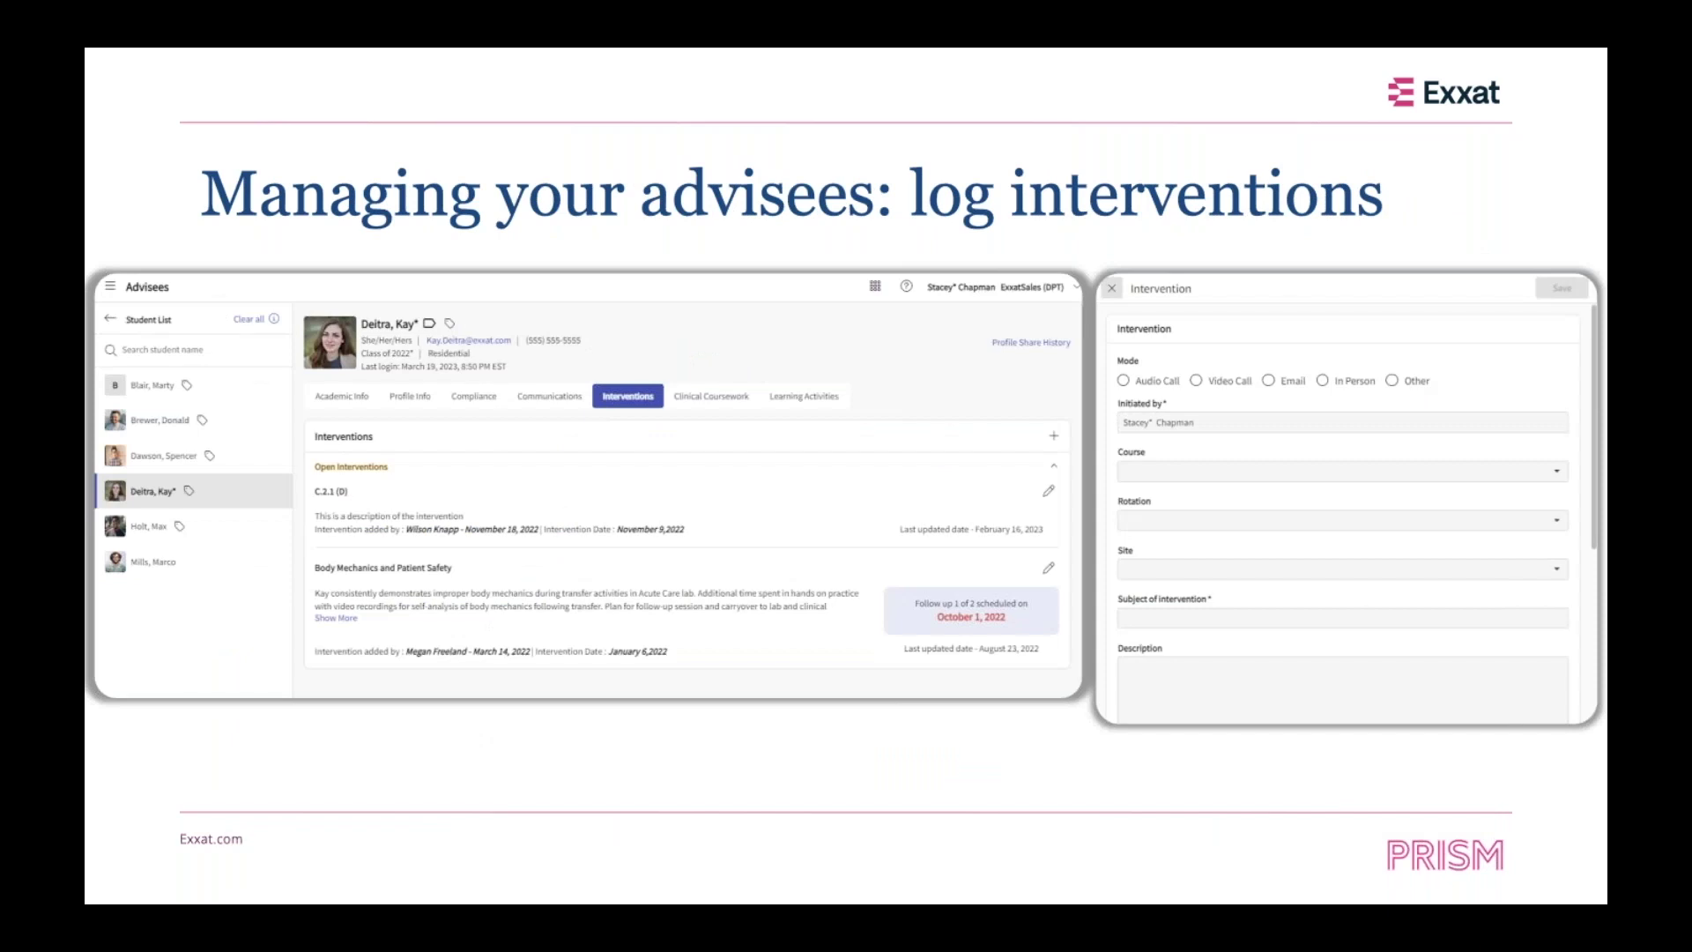
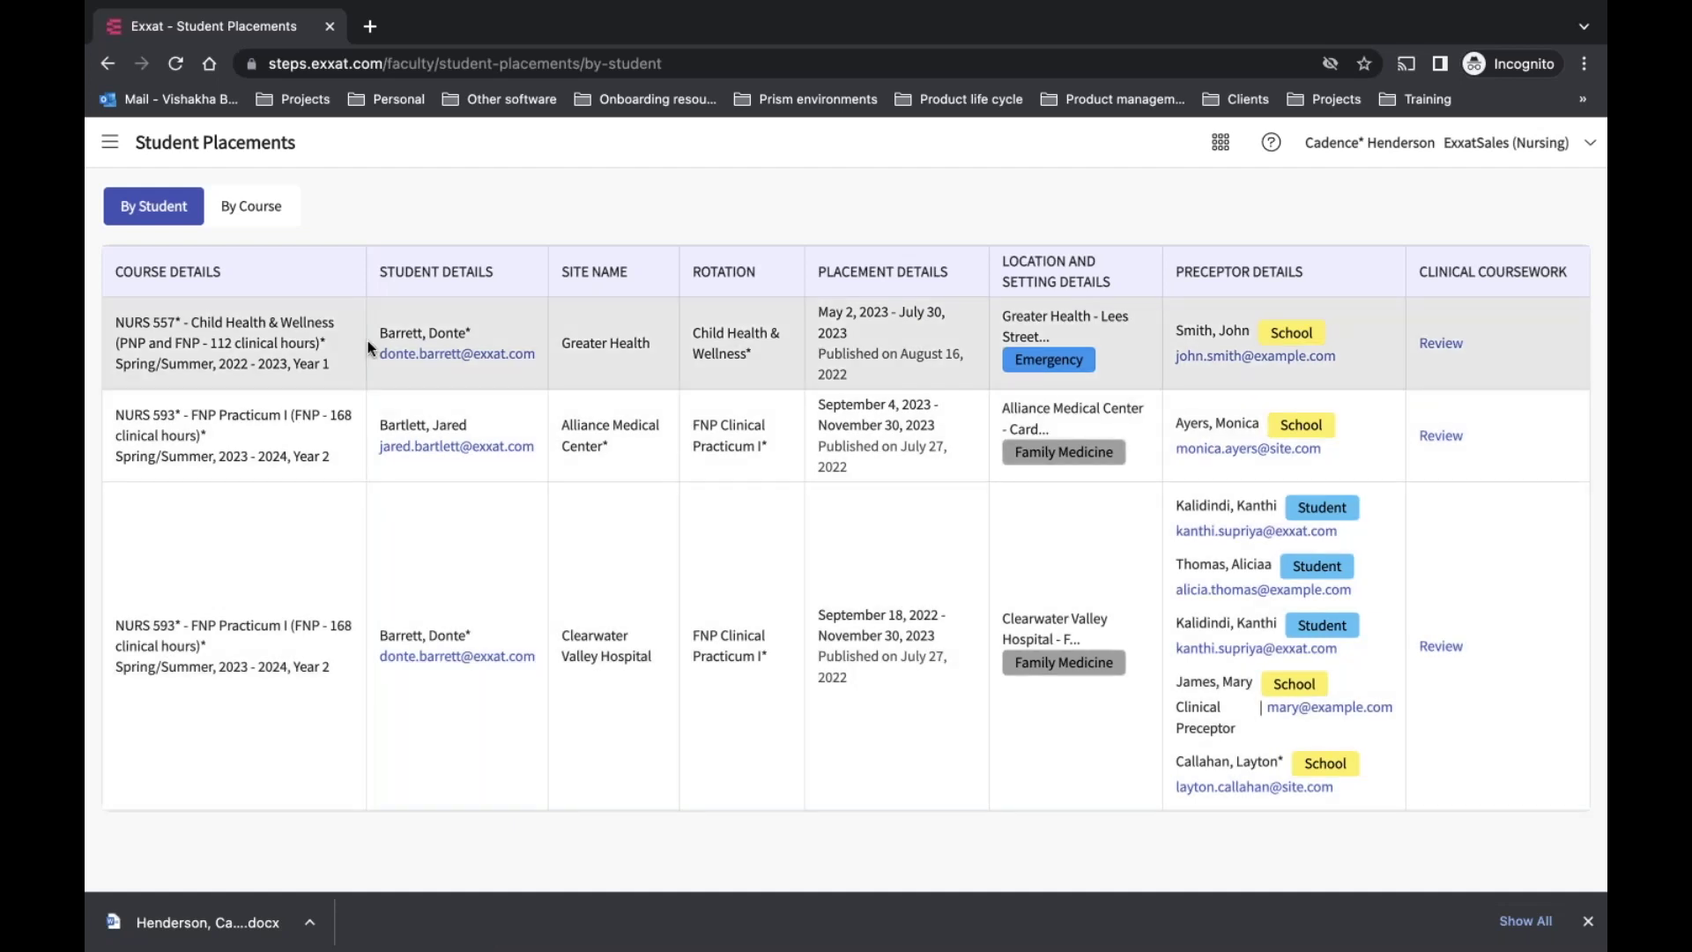
Show the student placements by course and again by student, and examine the clinical coursework of the Clearwater Valley Hospital placement
click(255, 206)
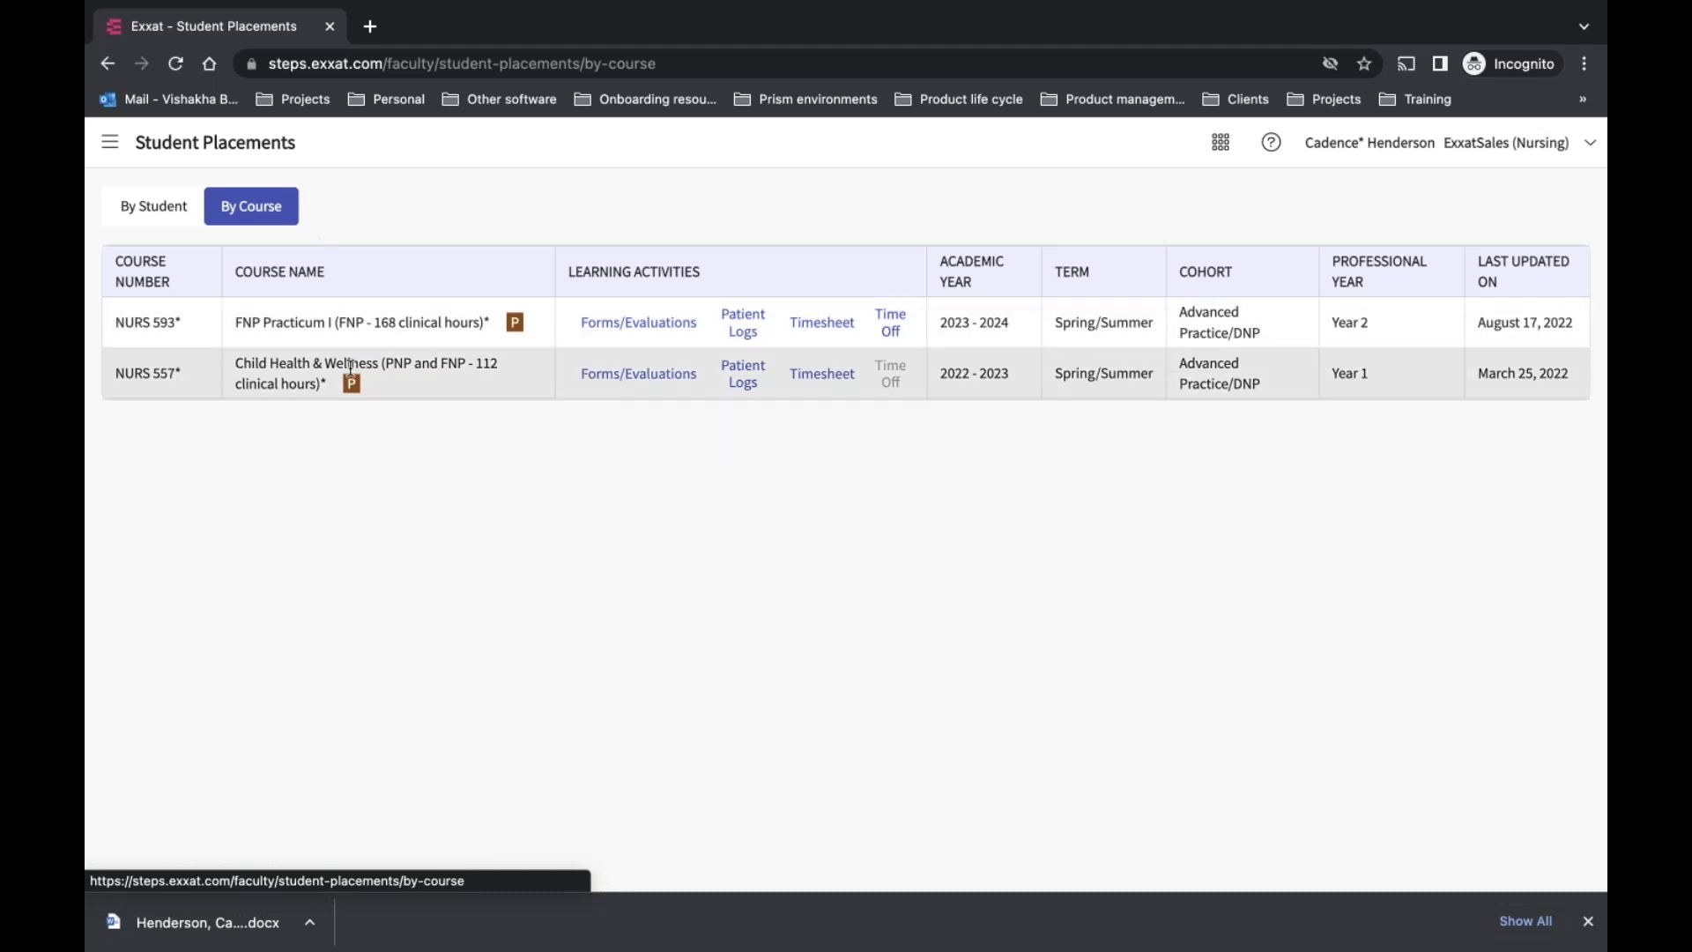
click(182, 215)
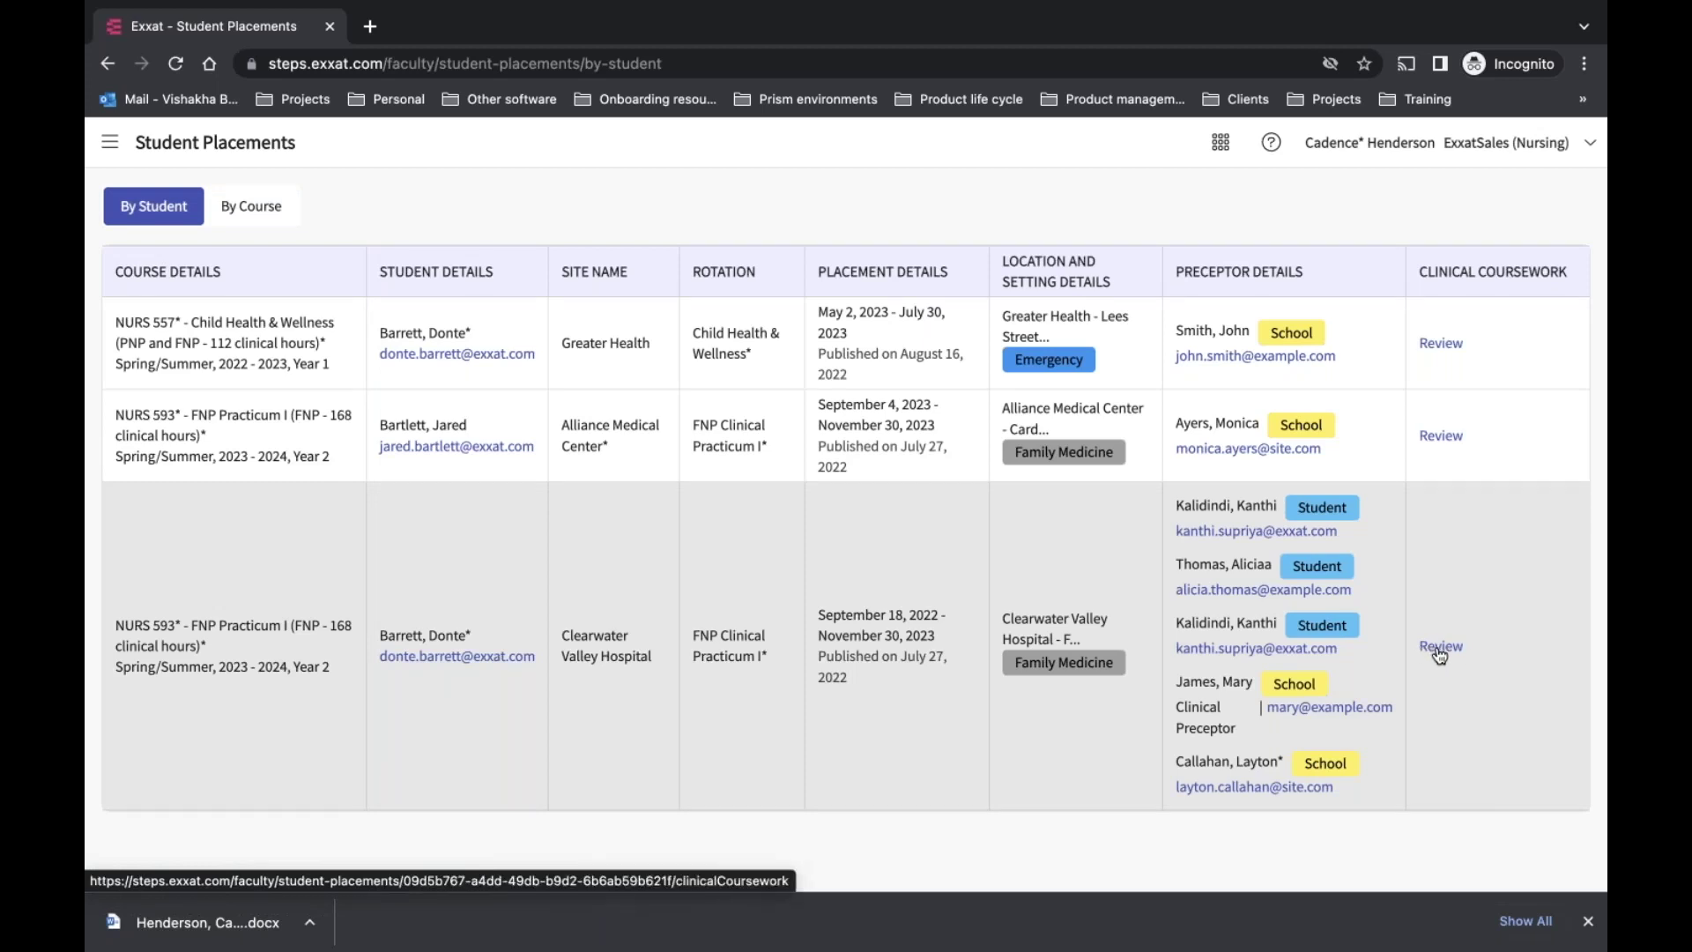
click(1440, 652)
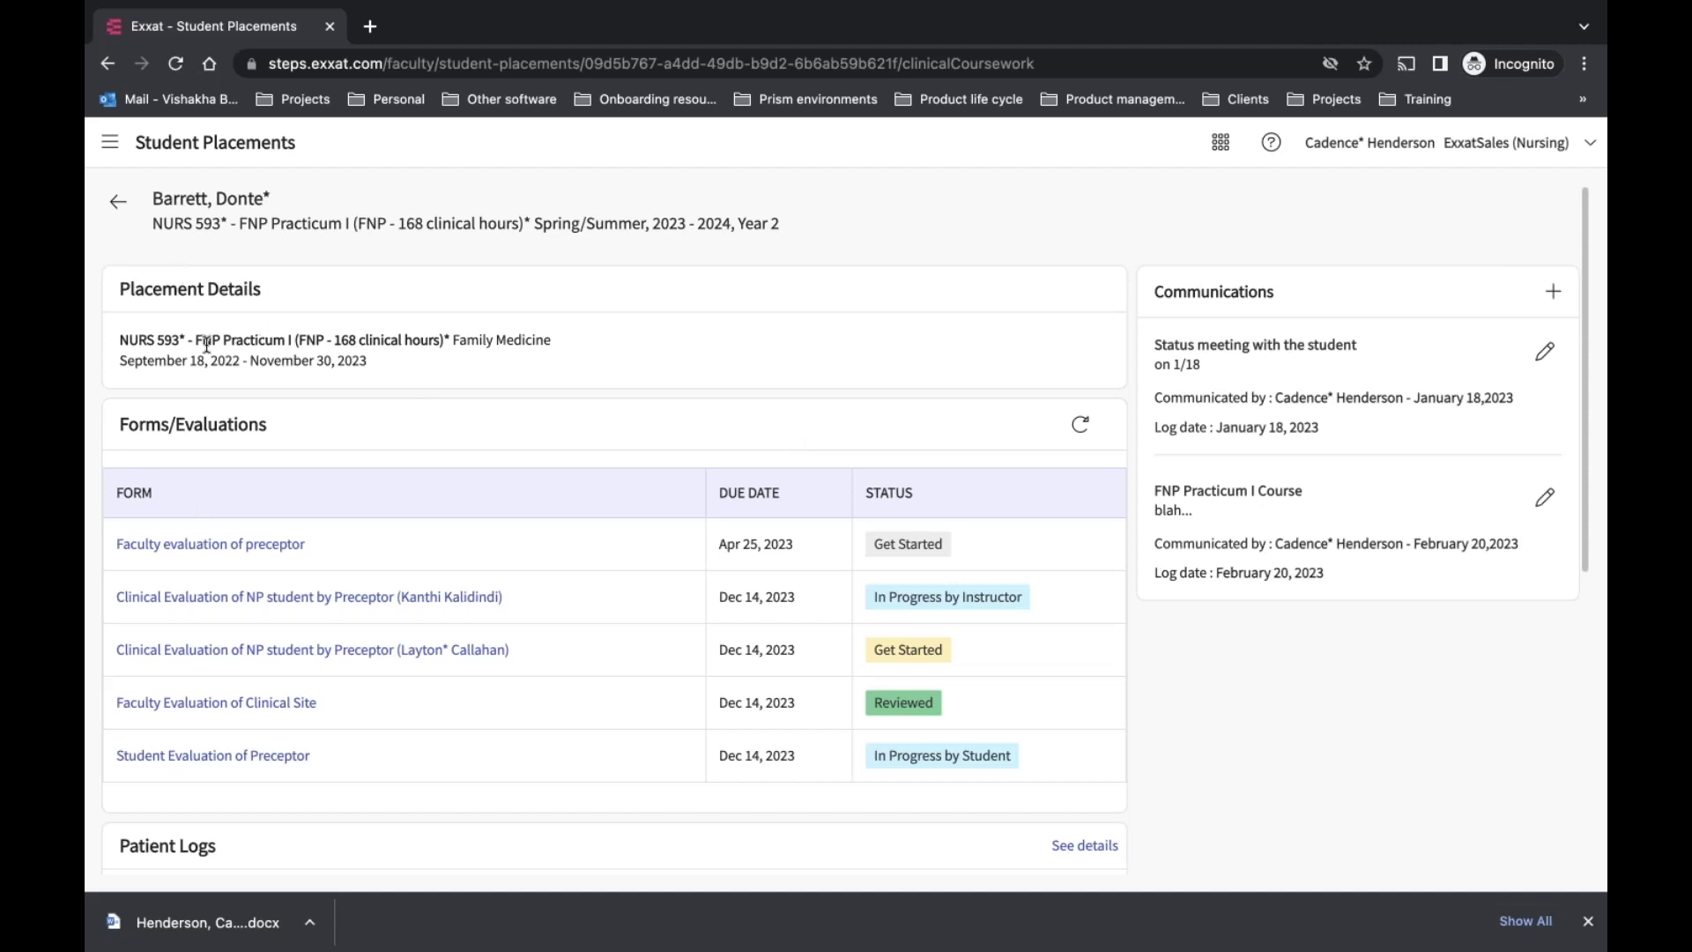
drag(1590, 458, 1605, 789)
drag(1590, 684, 1292, 340)
Examine a blank Communication form and a blank Intervention form for the placement, closing each without saving
click(1553, 291)
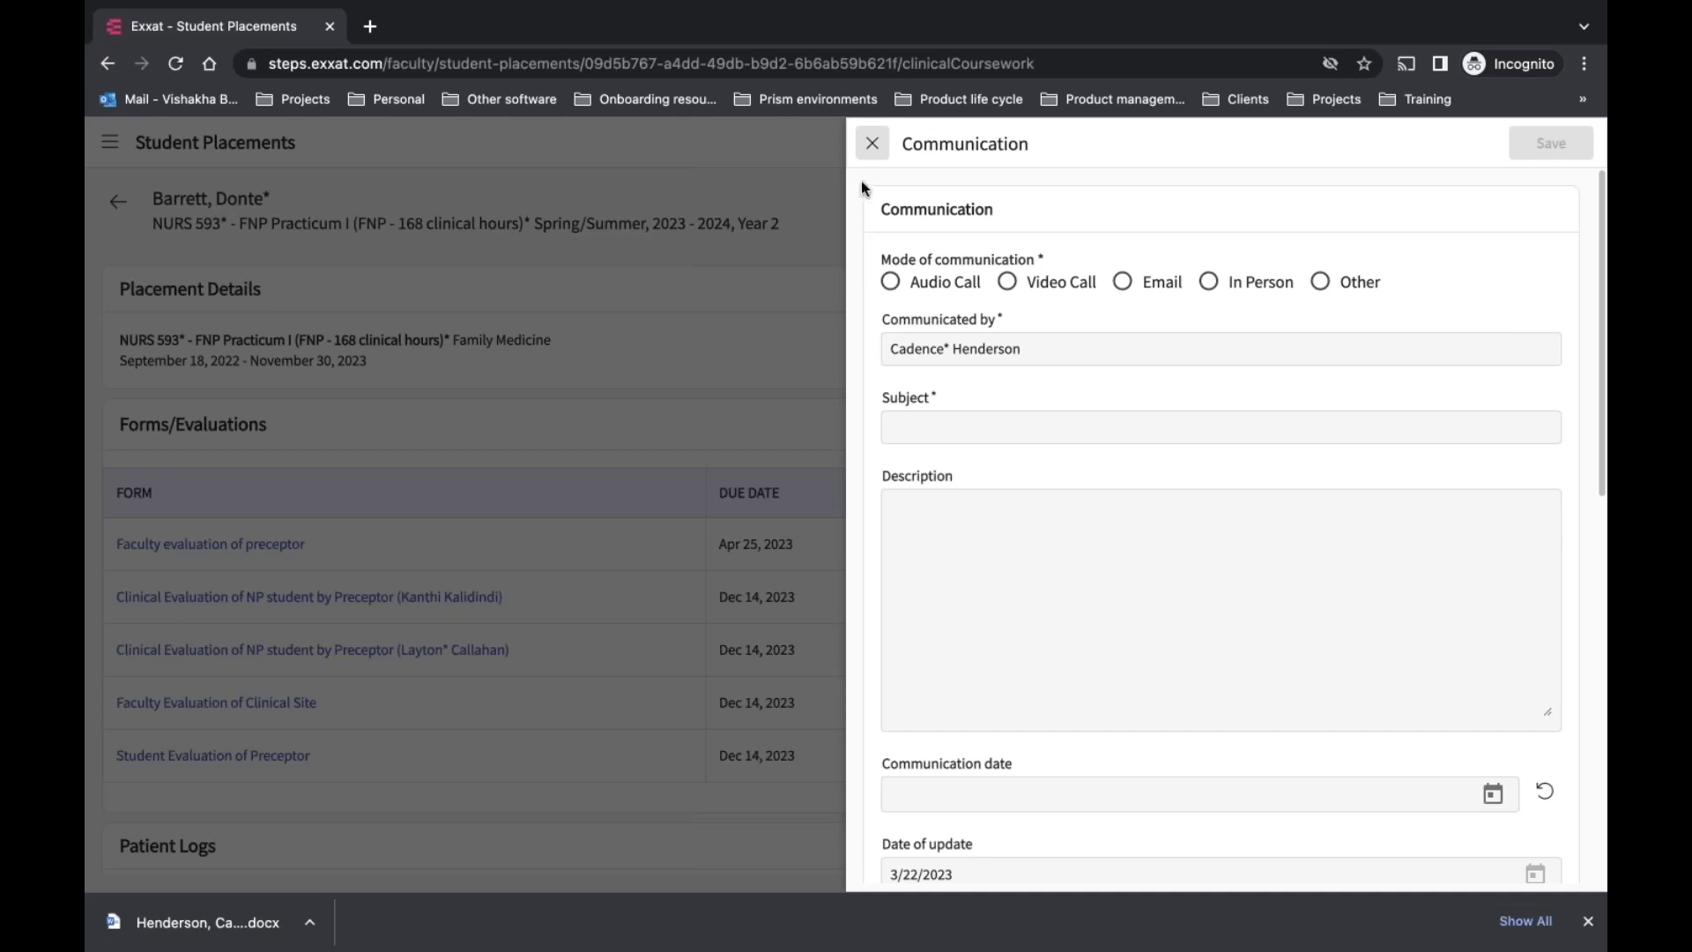
click(876, 146)
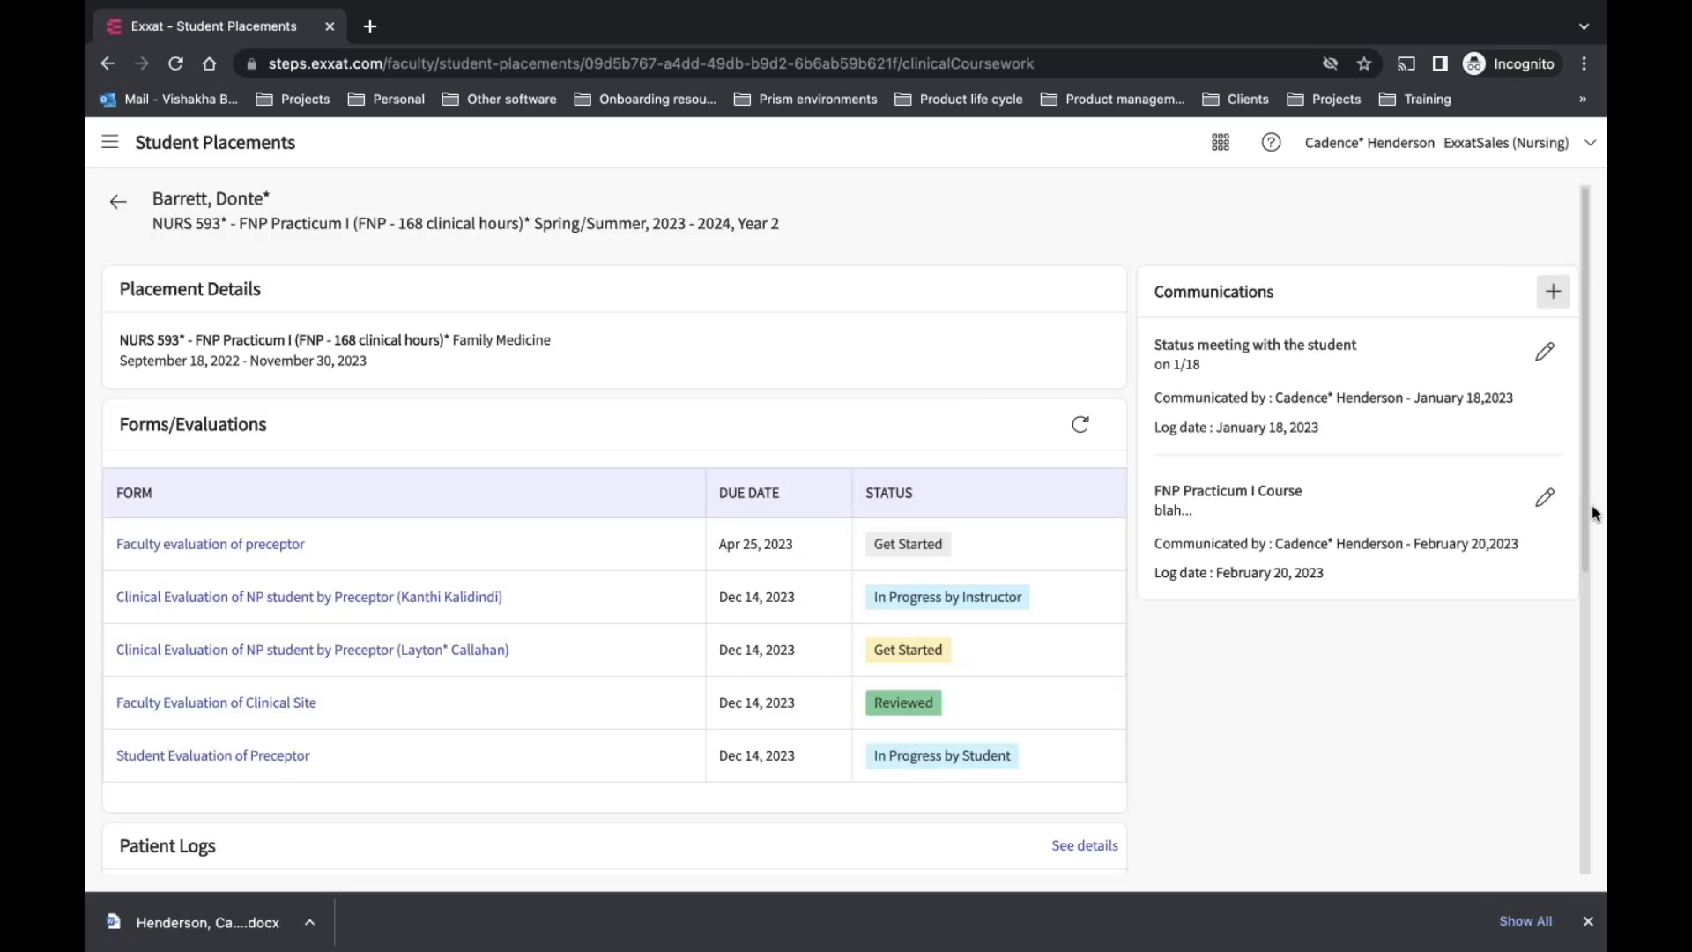
scroll(1590, 509, down, 6)
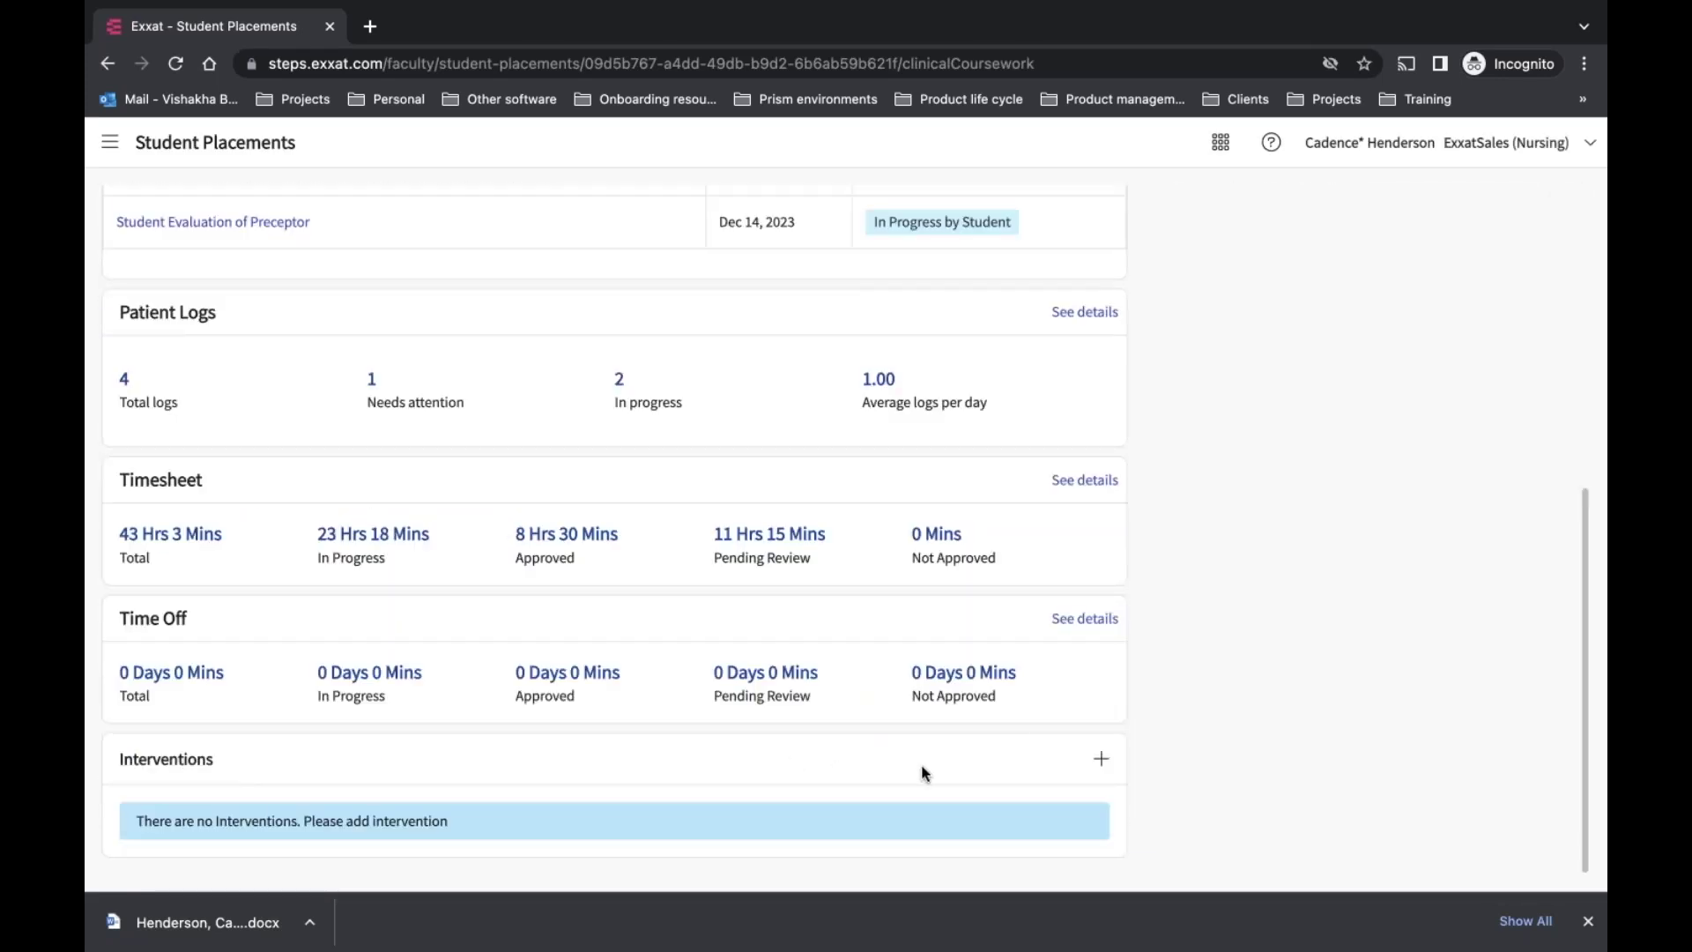
click(1101, 759)
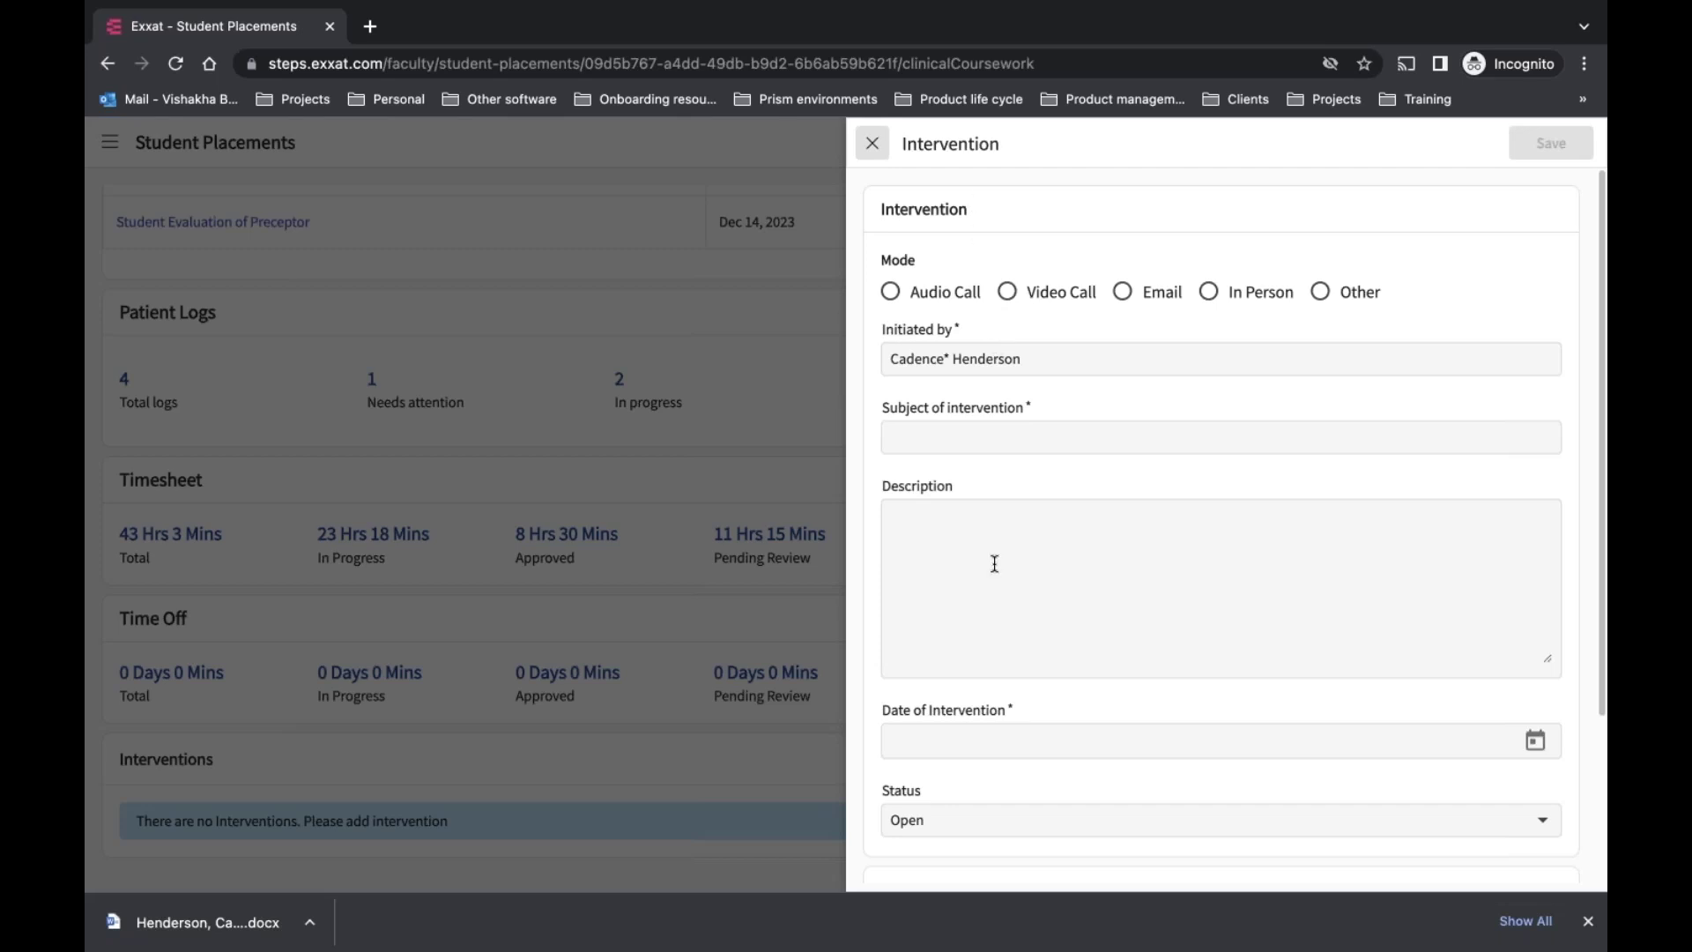
click(872, 143)
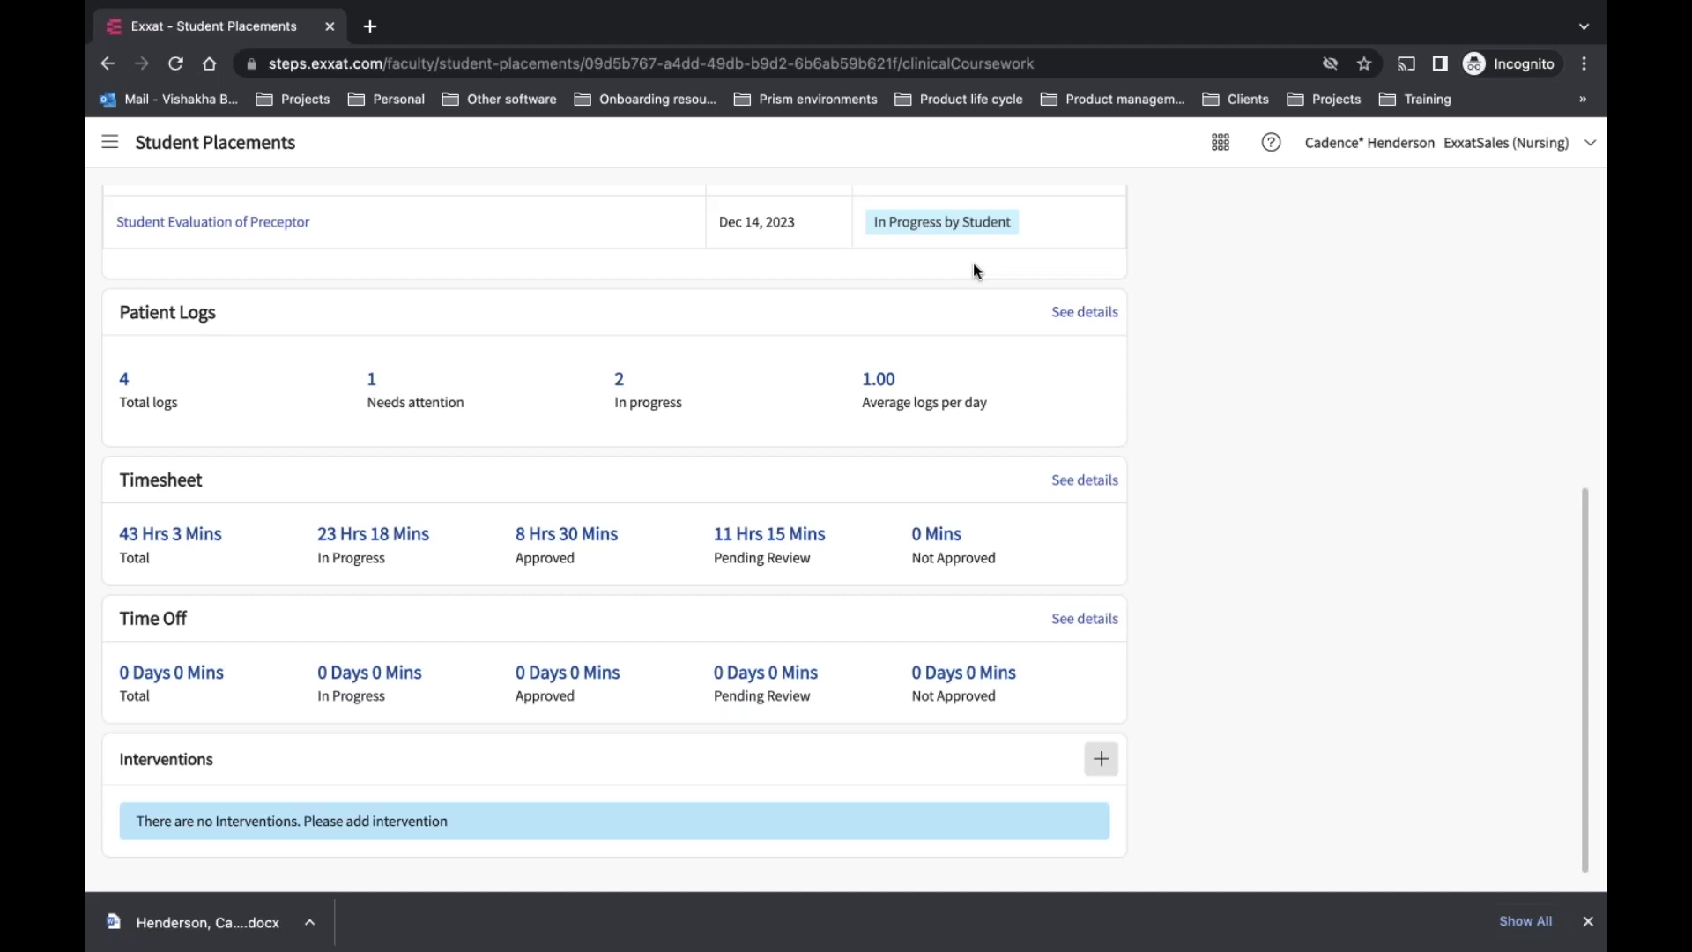
Examine the Clinical Evaluation of NP student by Preceptor with status In Progress by Instructor, and close it without changes
drag(1585, 585, 1565, 224)
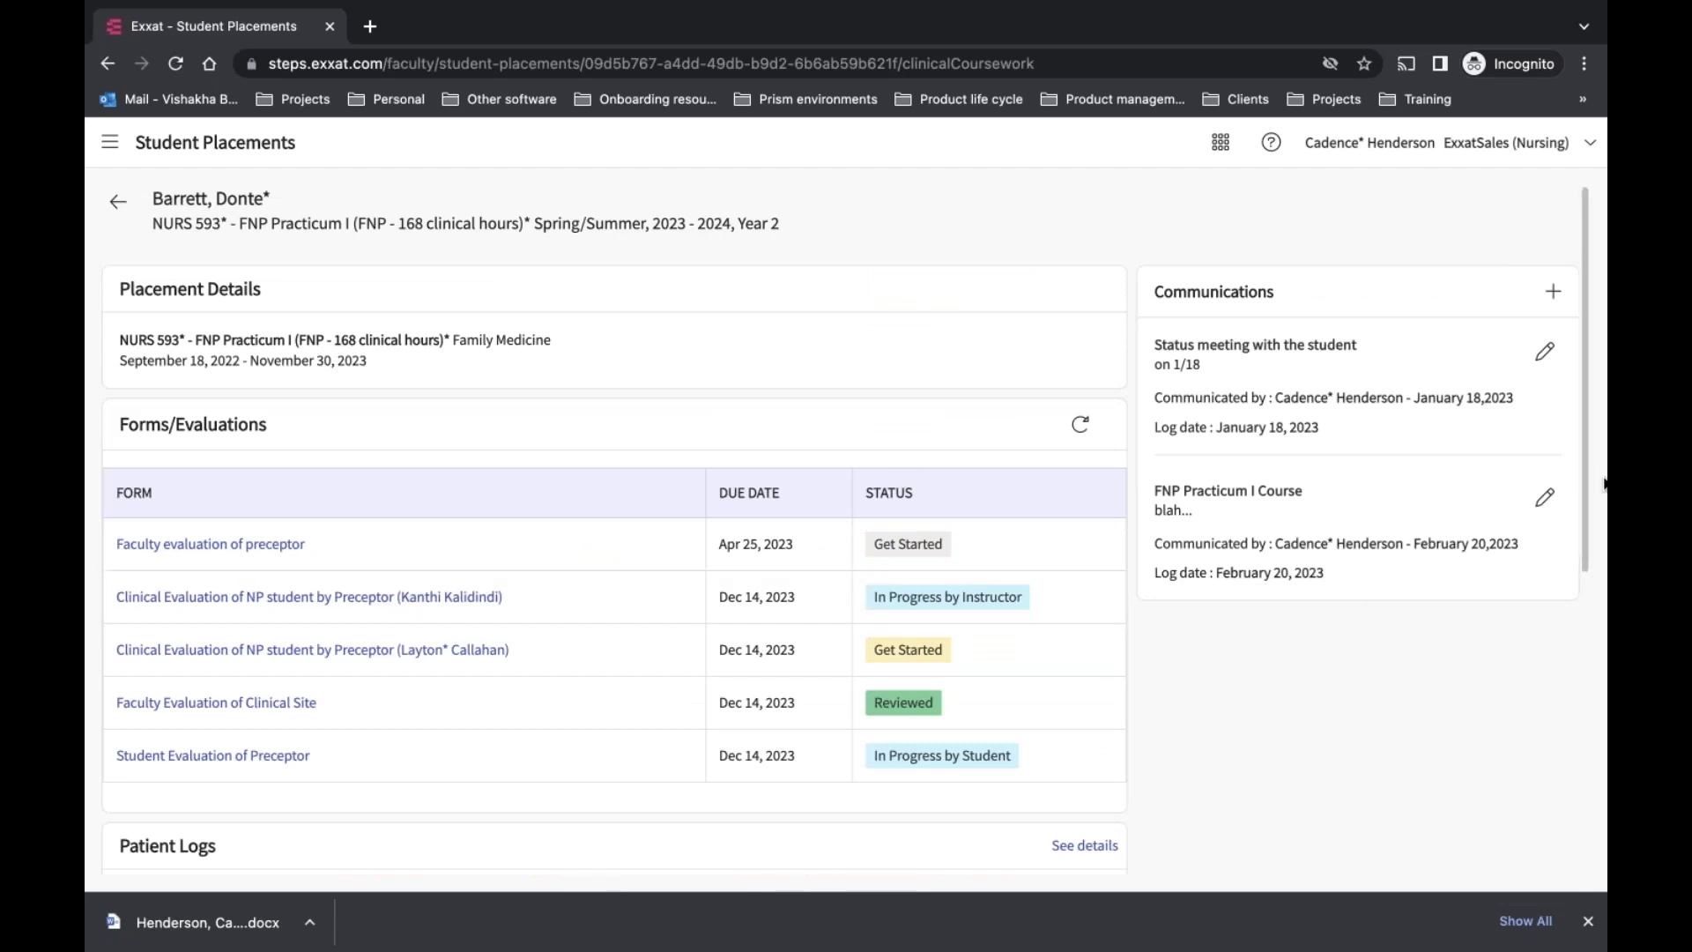
drag(1585, 472, 1602, 591)
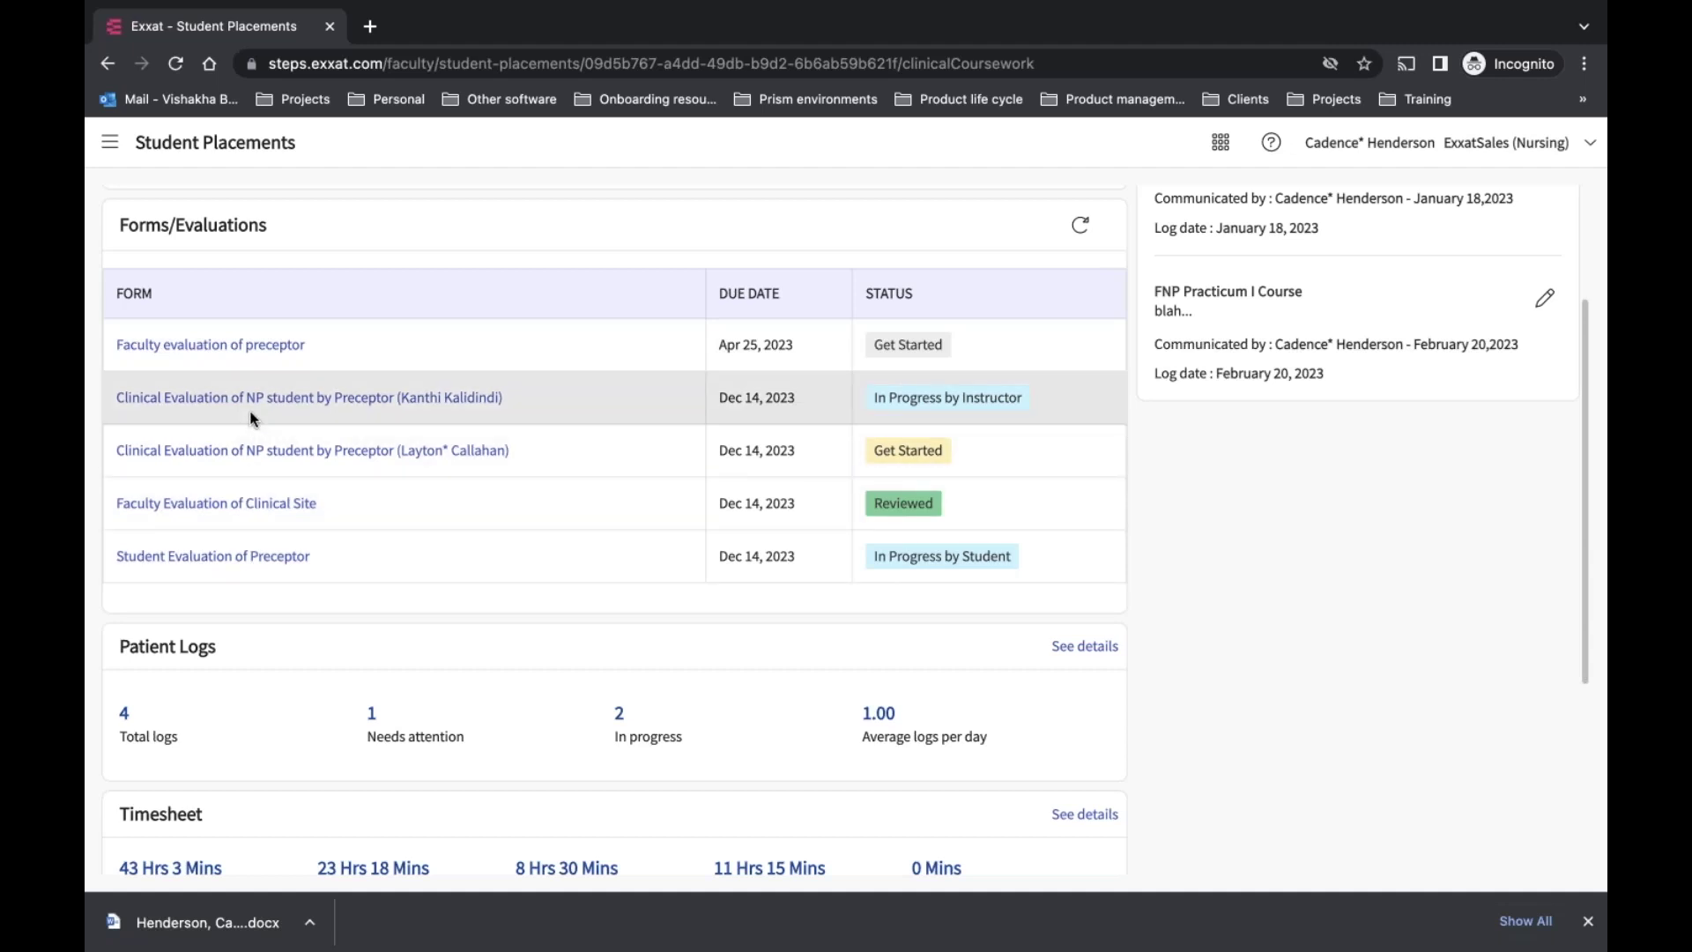
click(401, 401)
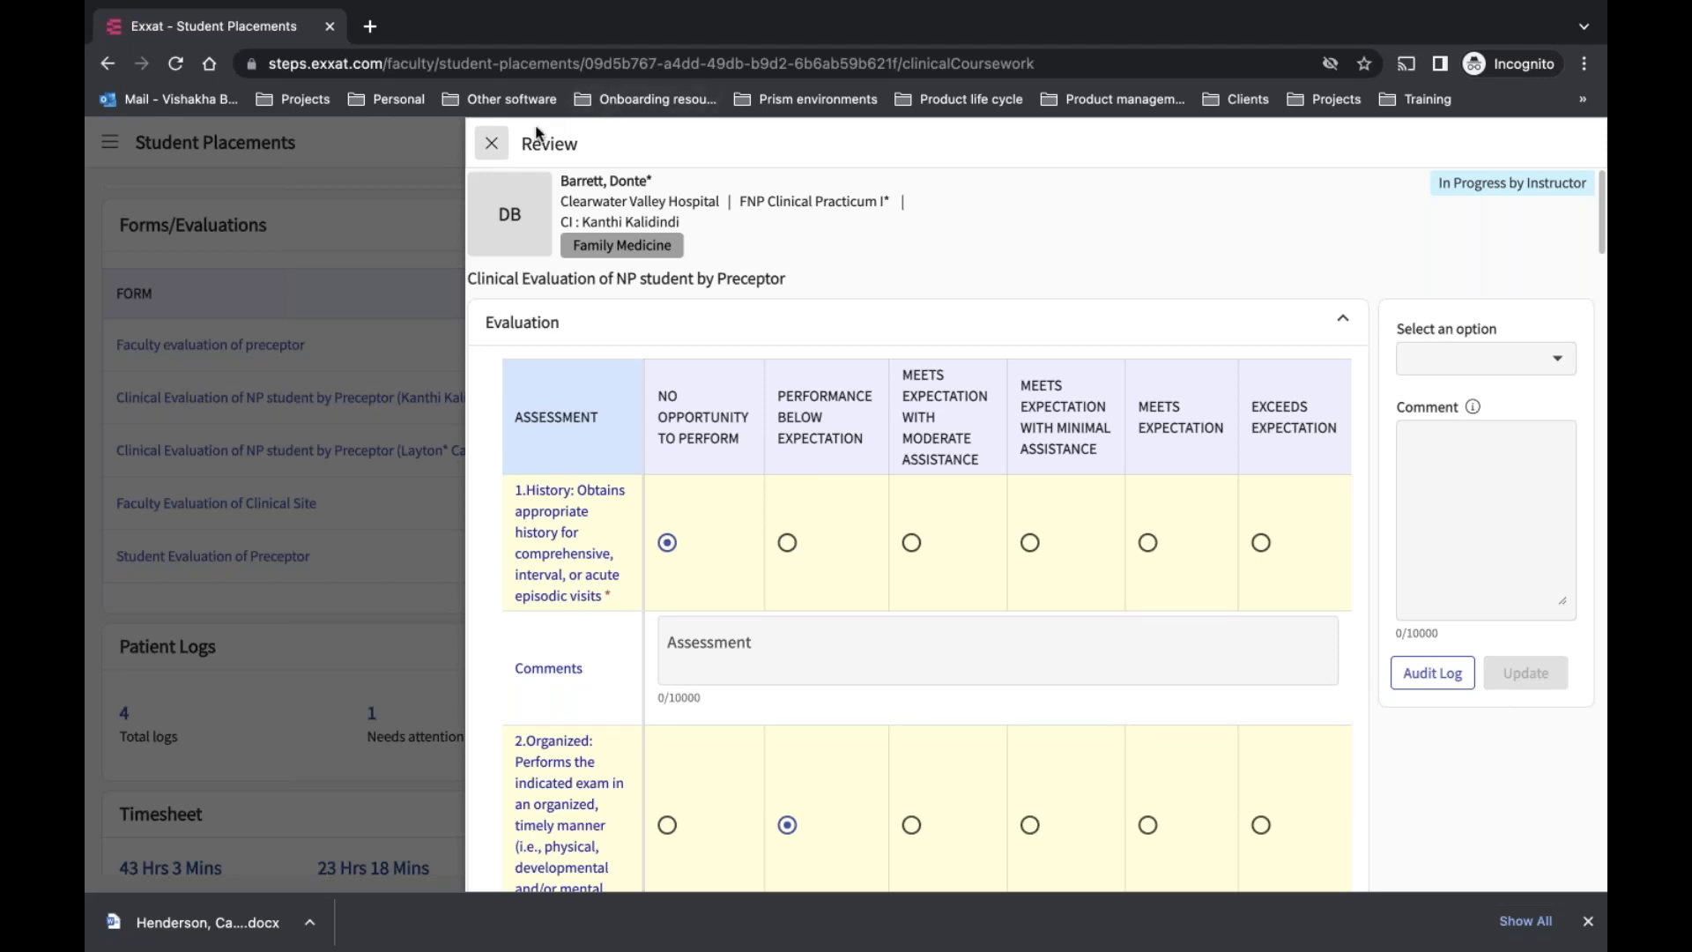
click(490, 143)
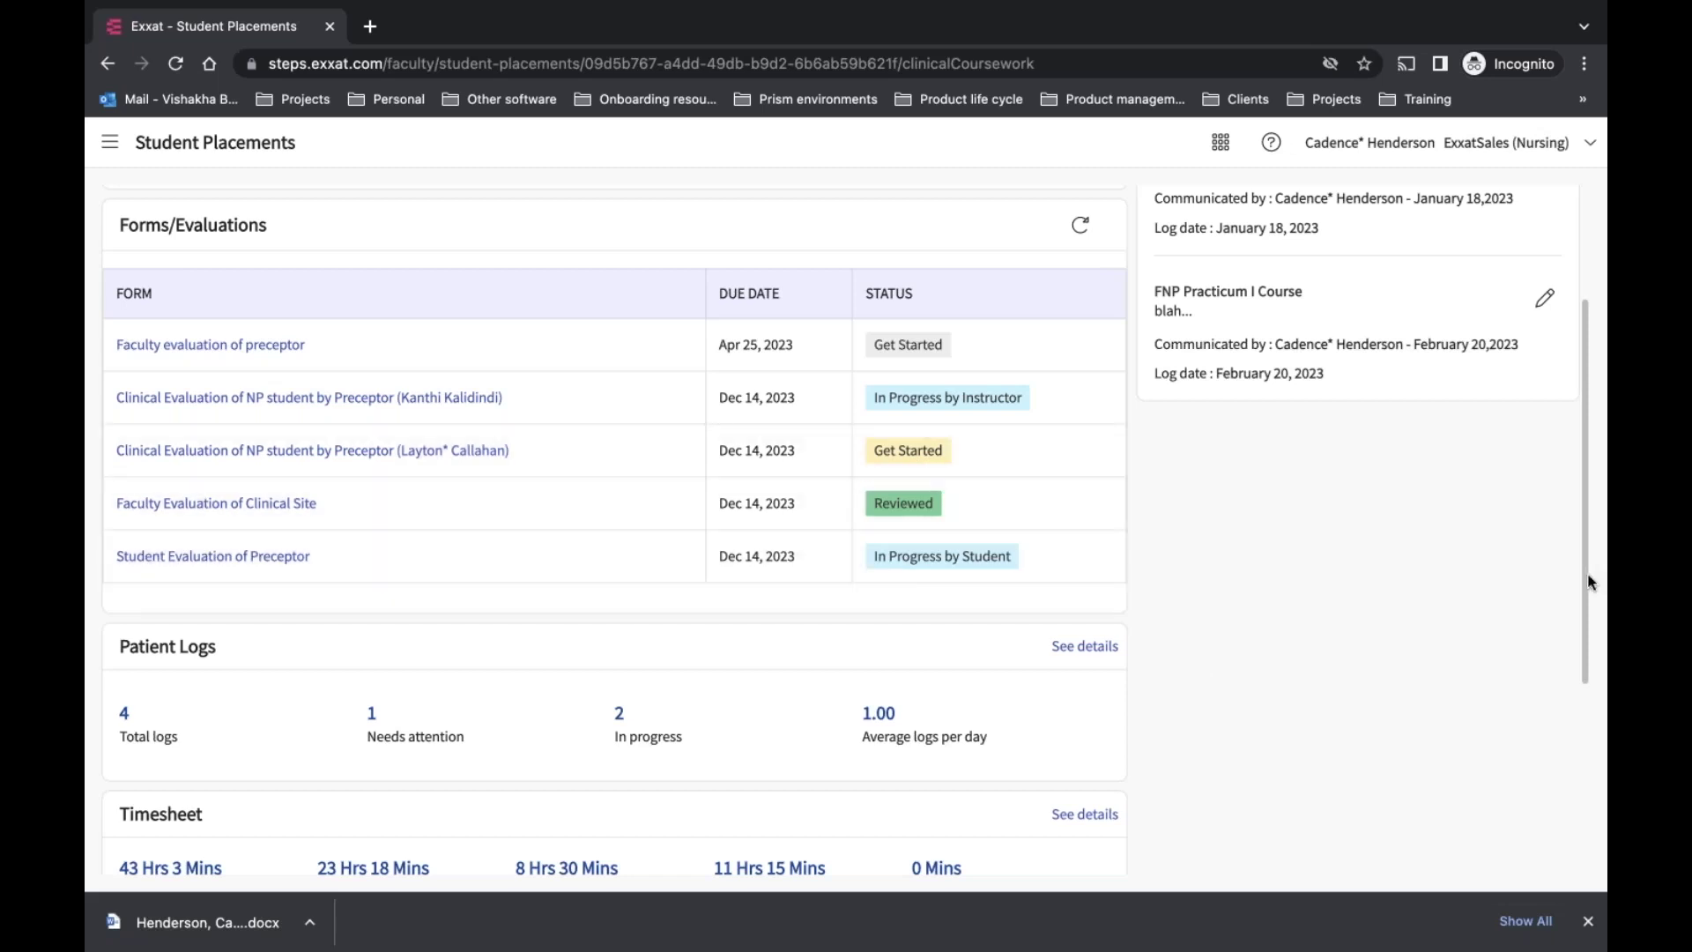
Approve the placement's patient log for the Mar 29, 2022 encounter, view the following log, and return to the log list
drag(1585, 593, 1595, 753)
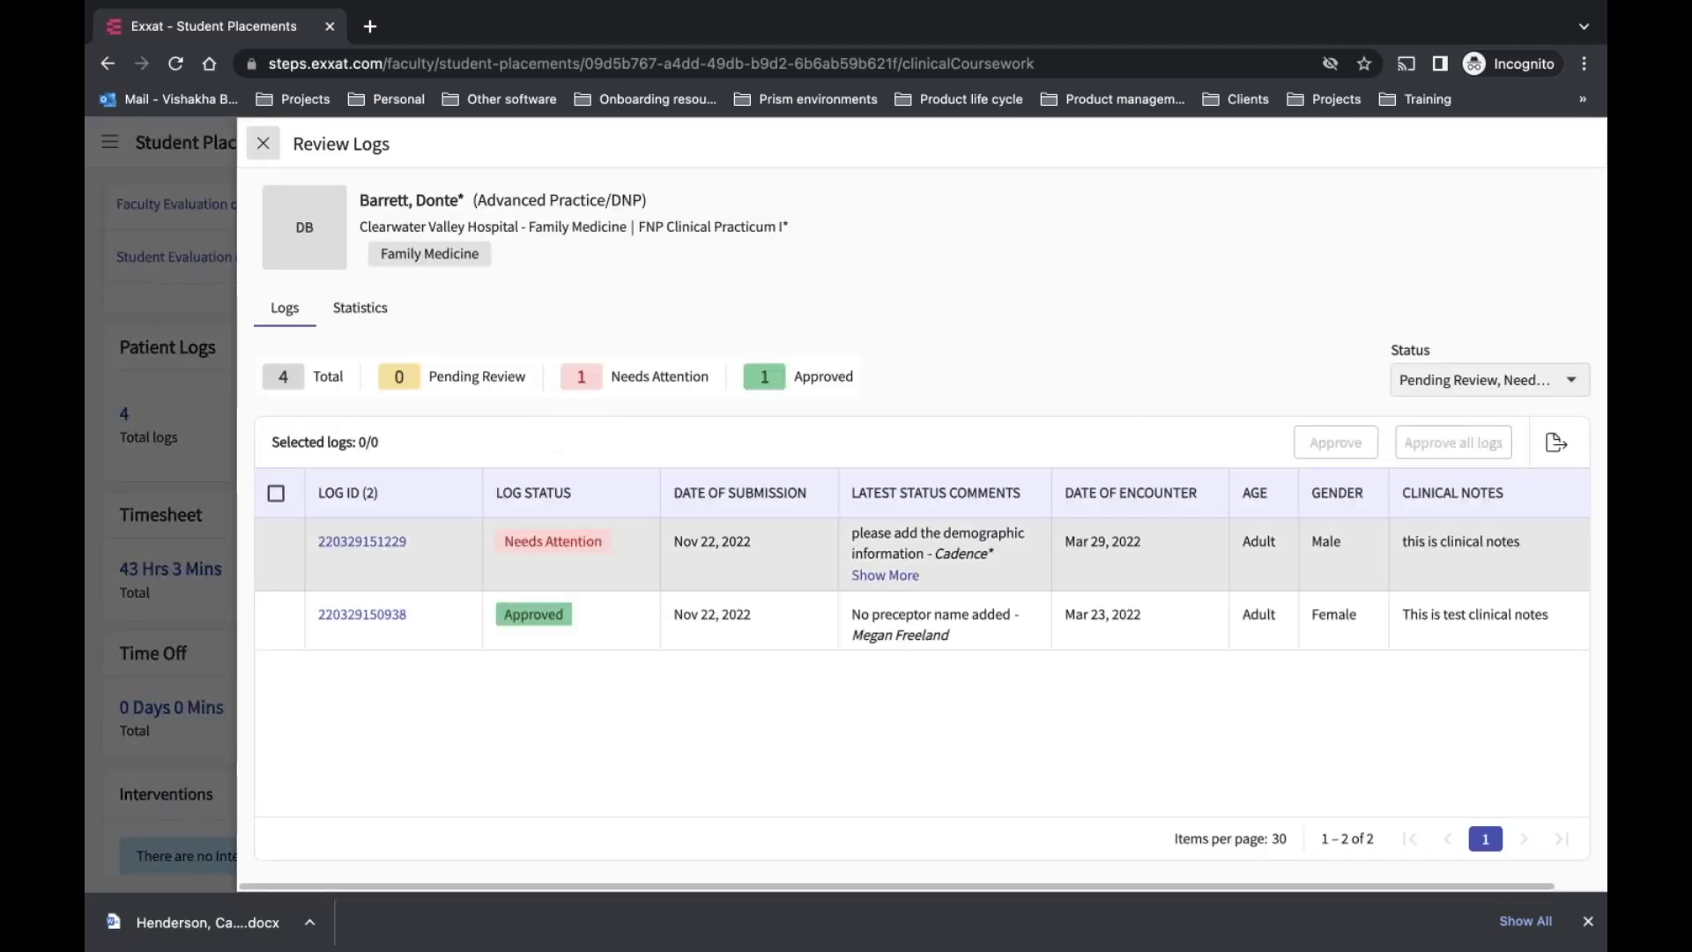
click(342, 545)
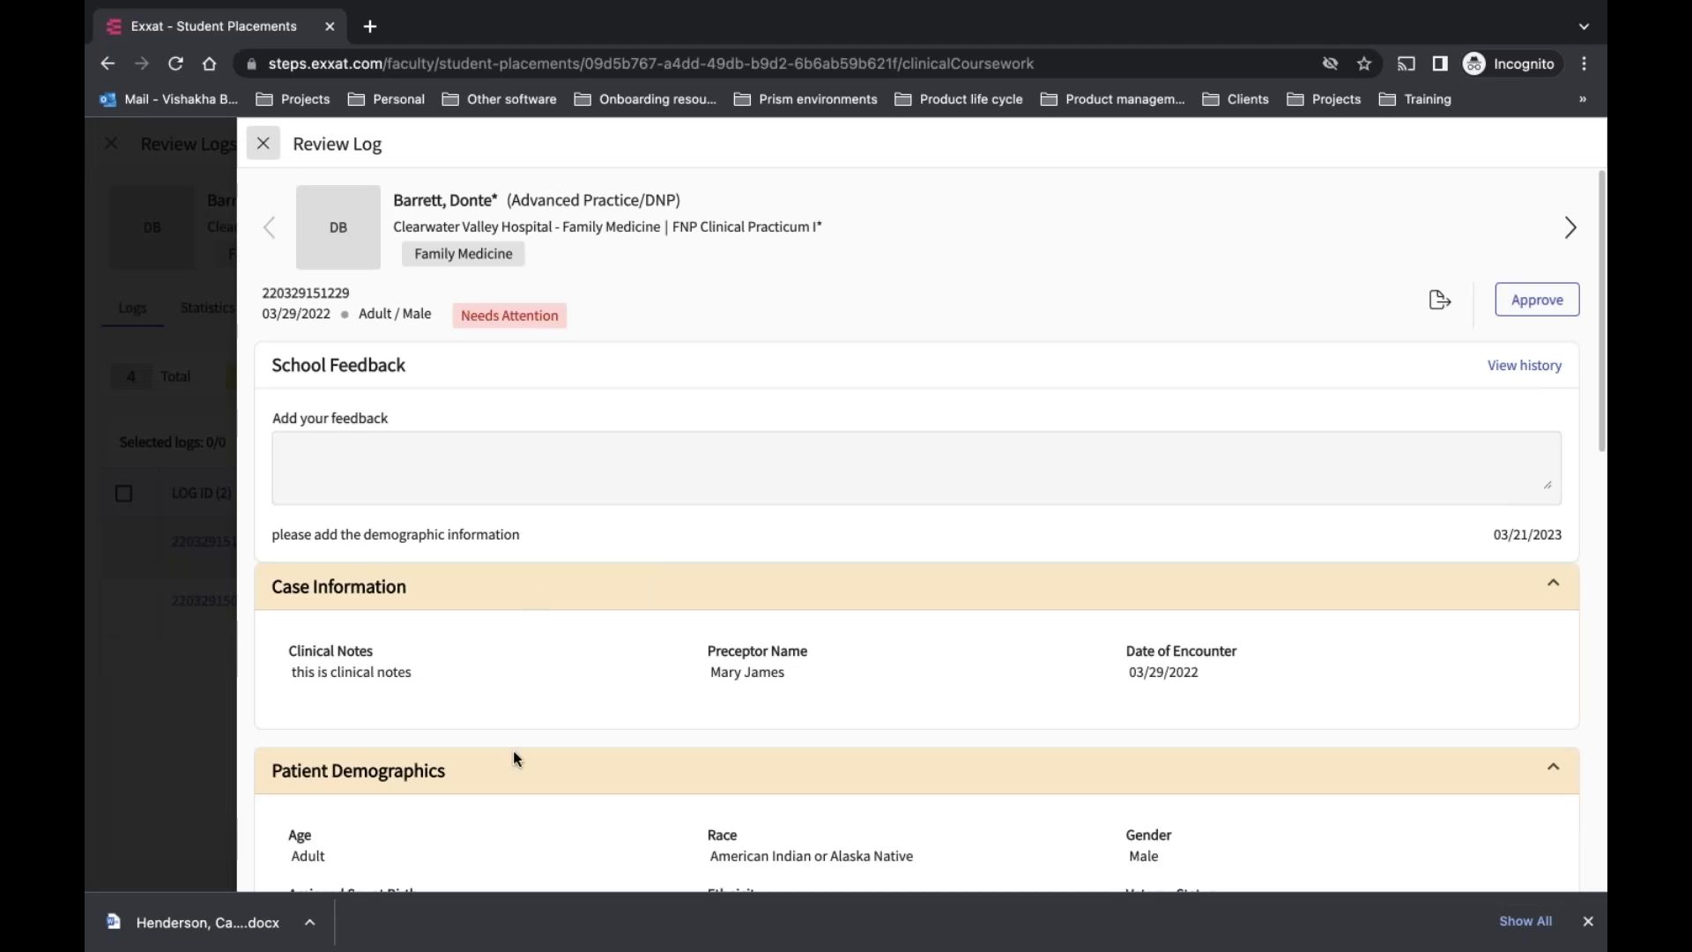
click(1548, 297)
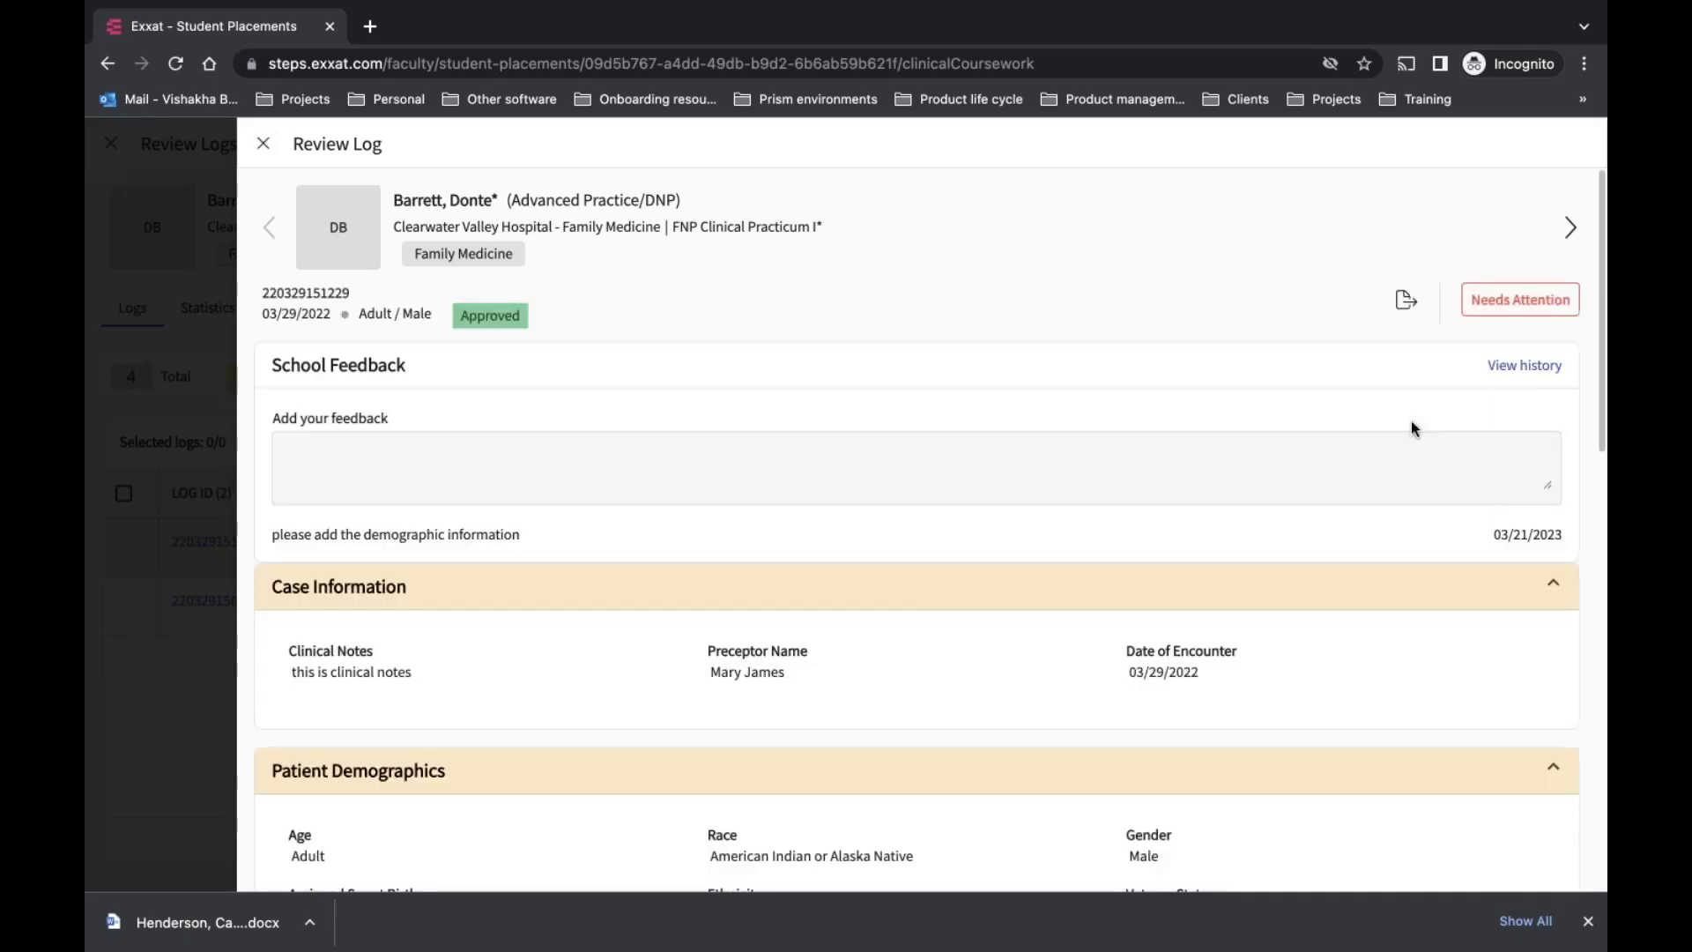
click(1571, 227)
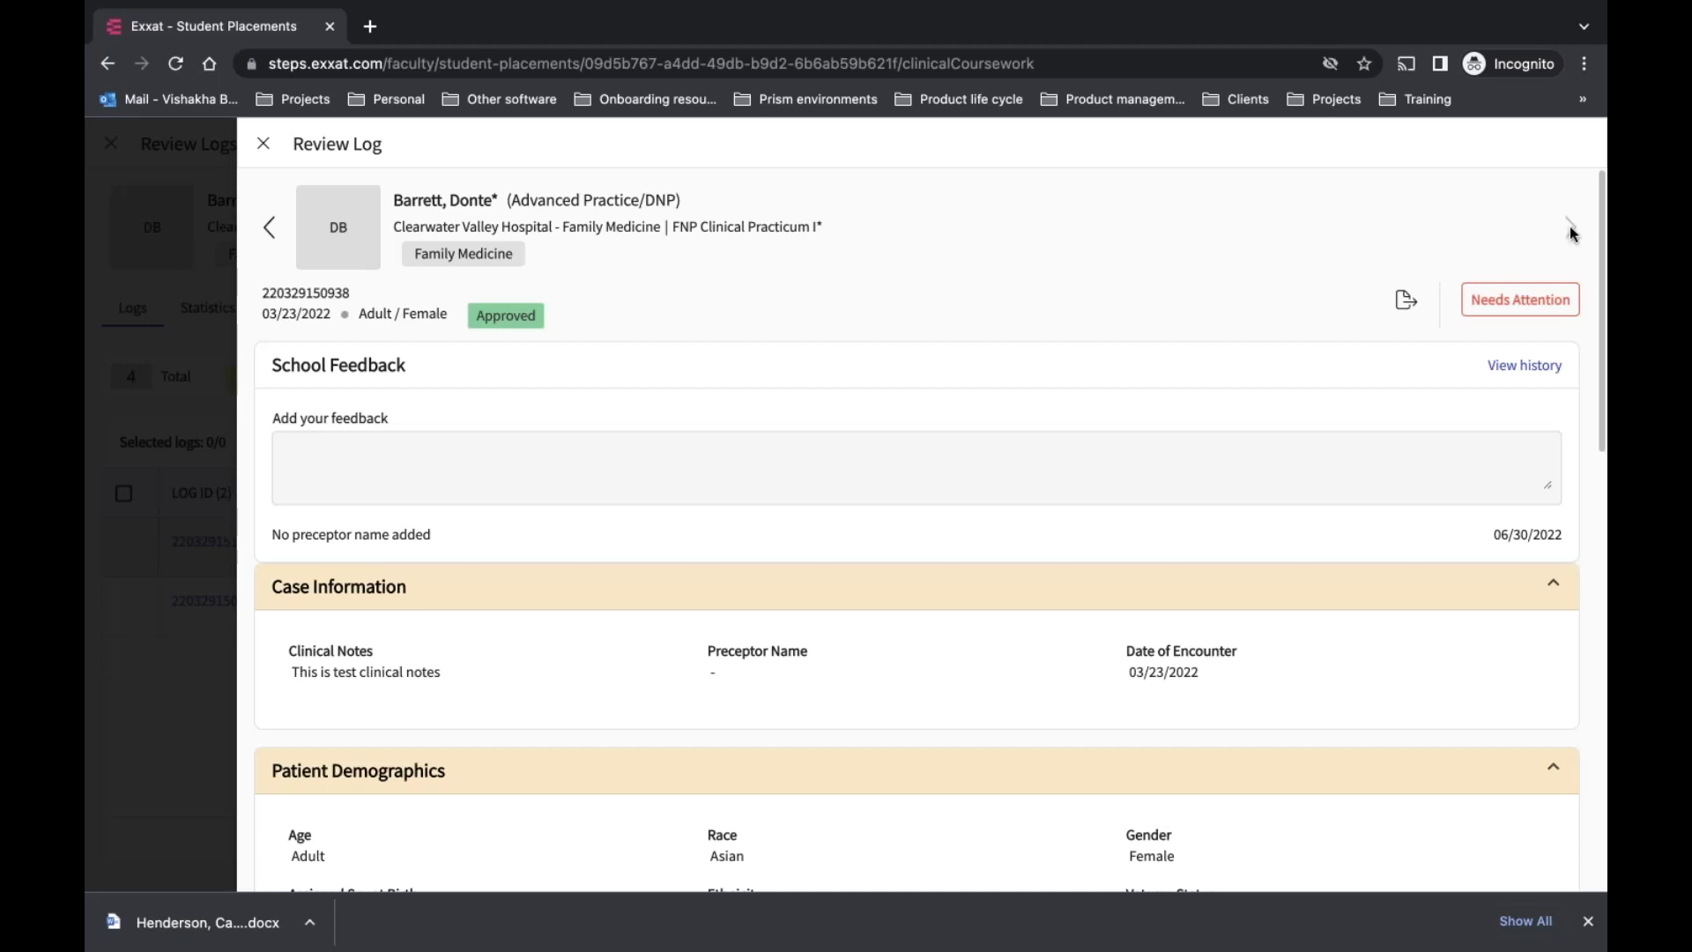
click(263, 144)
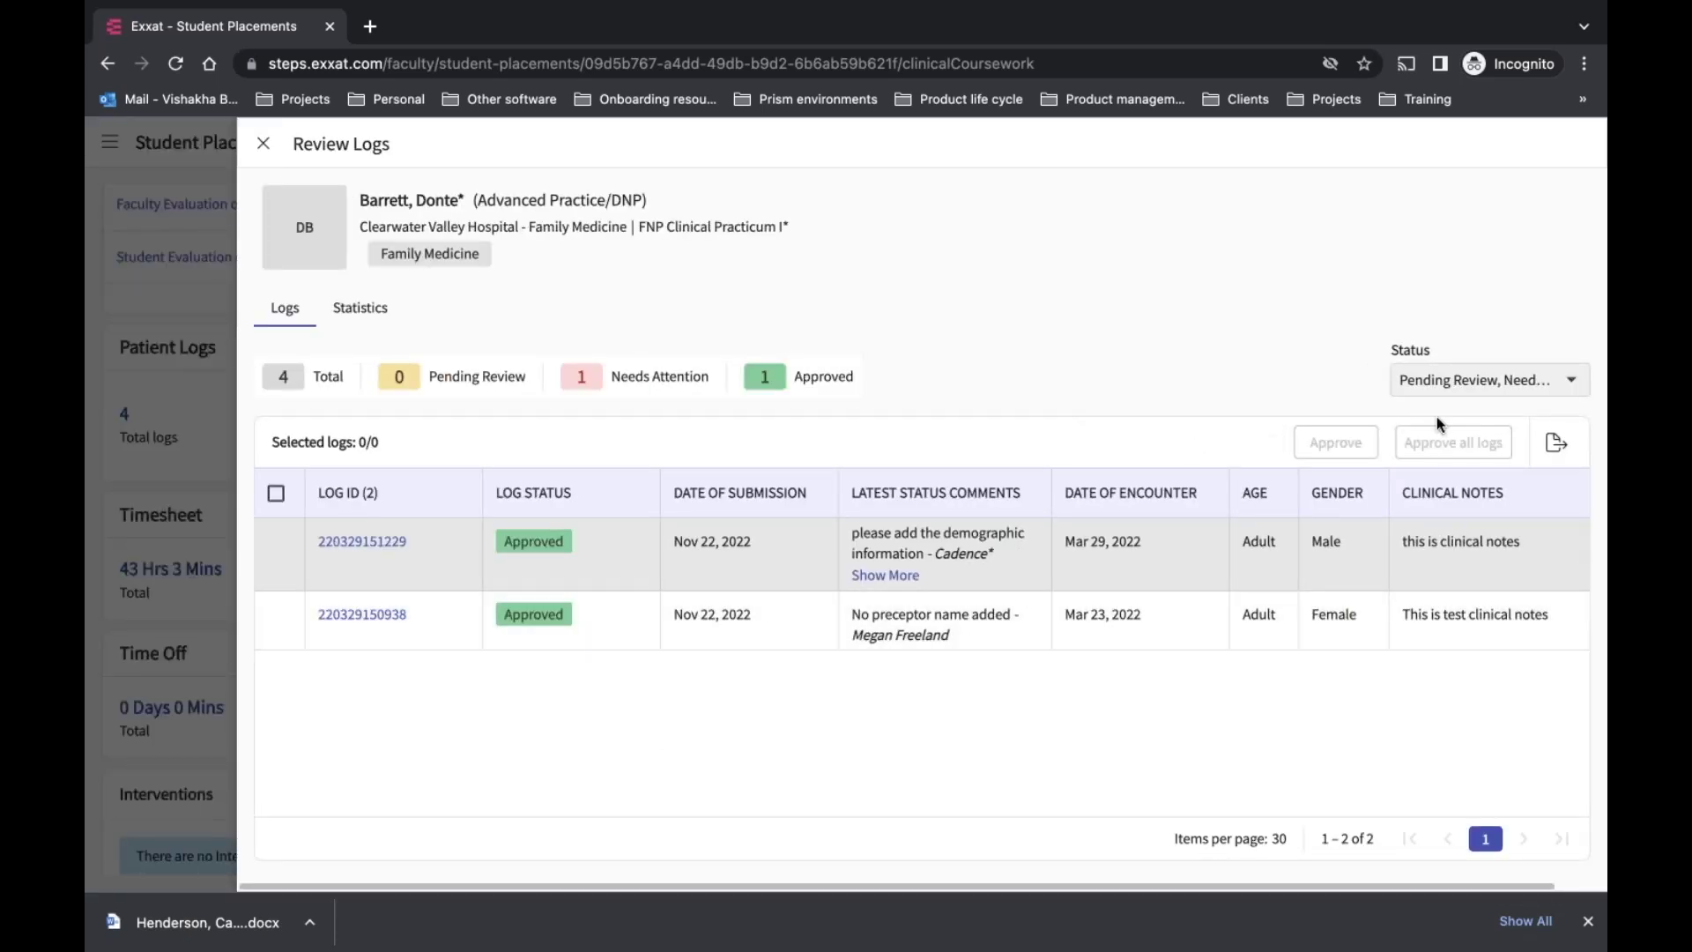
Check the log status filter options, examine the patient log statistics by rotation and by setting, and close the log review
click(1481, 379)
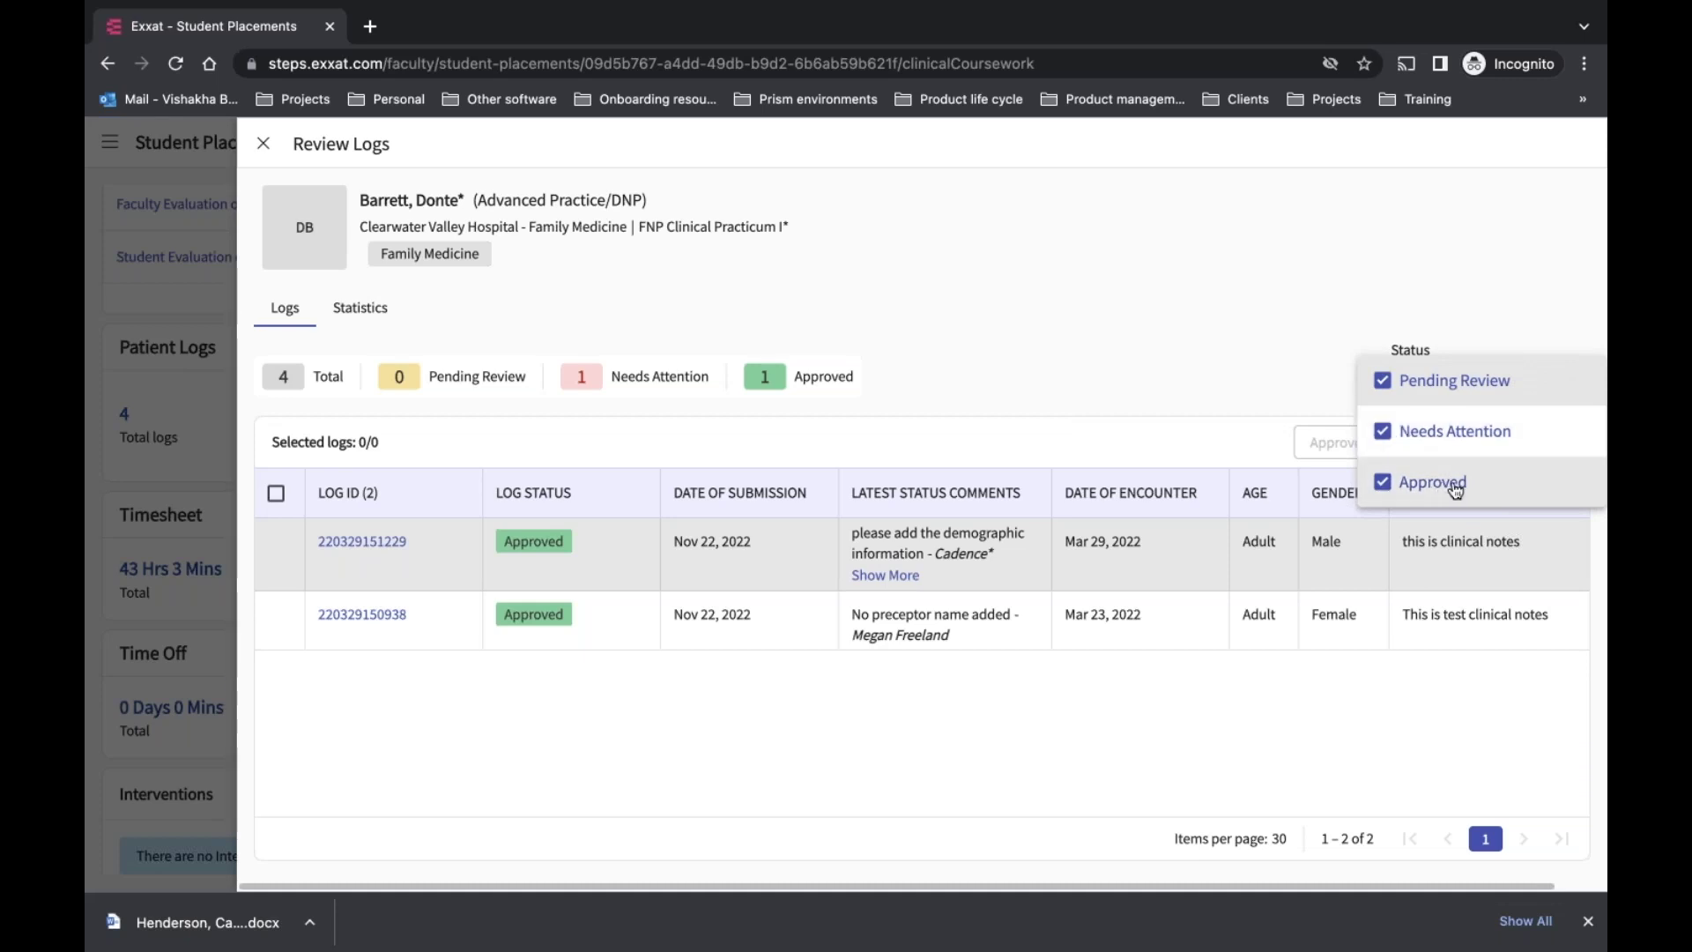
click(1223, 356)
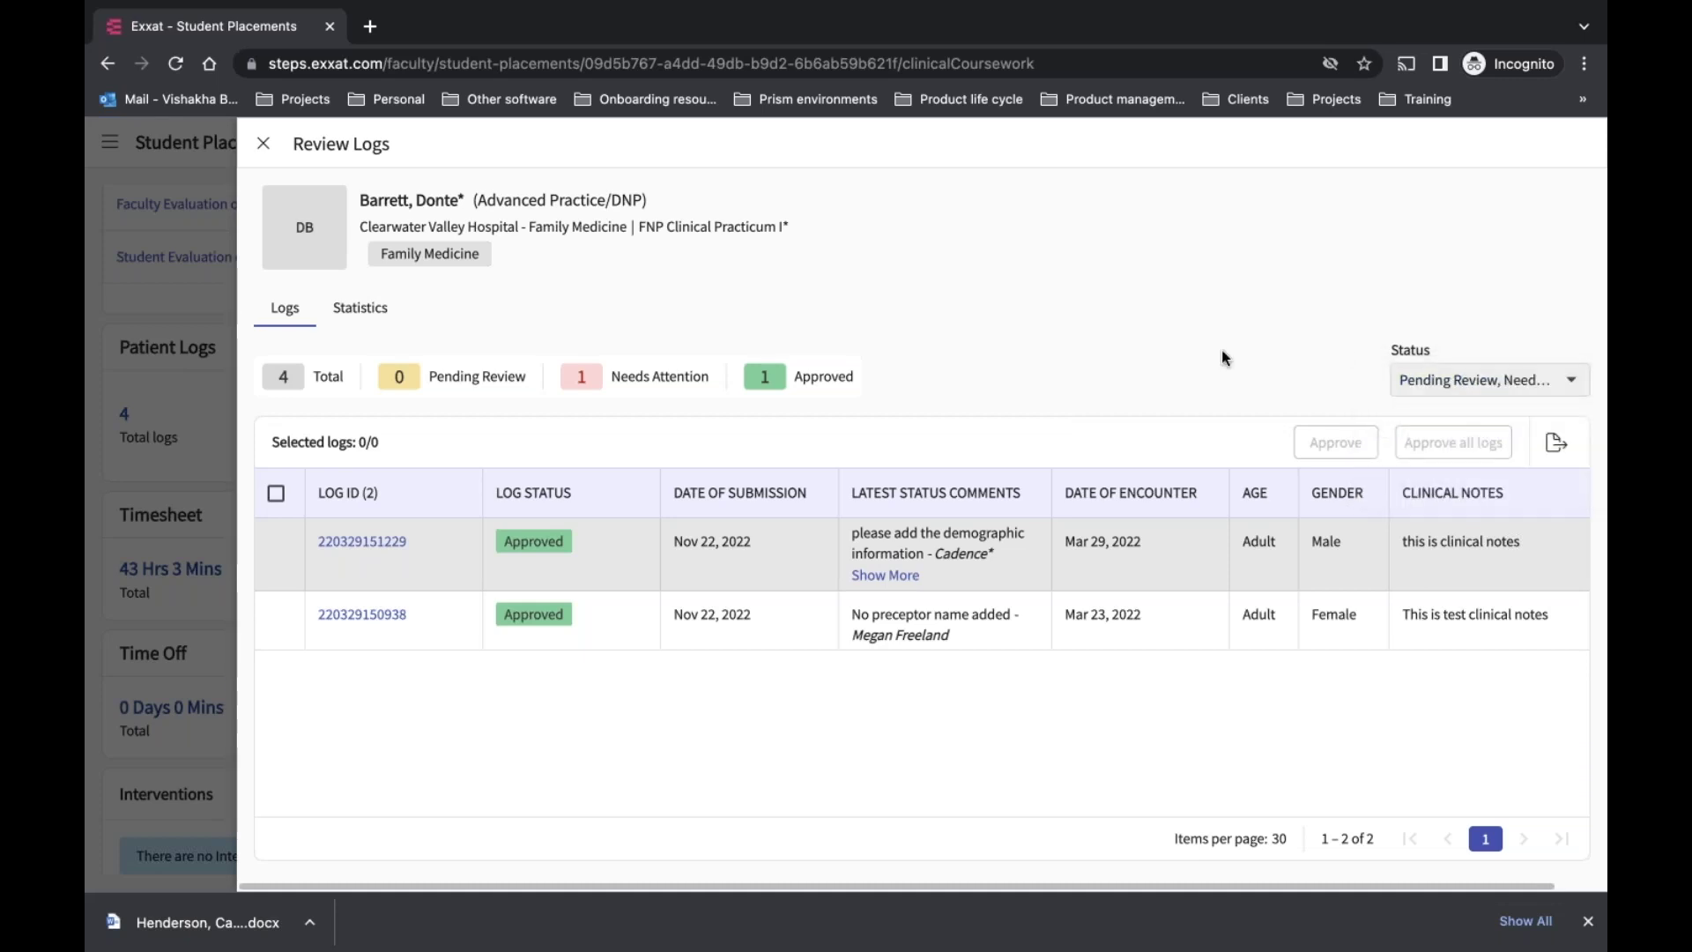
click(344, 316)
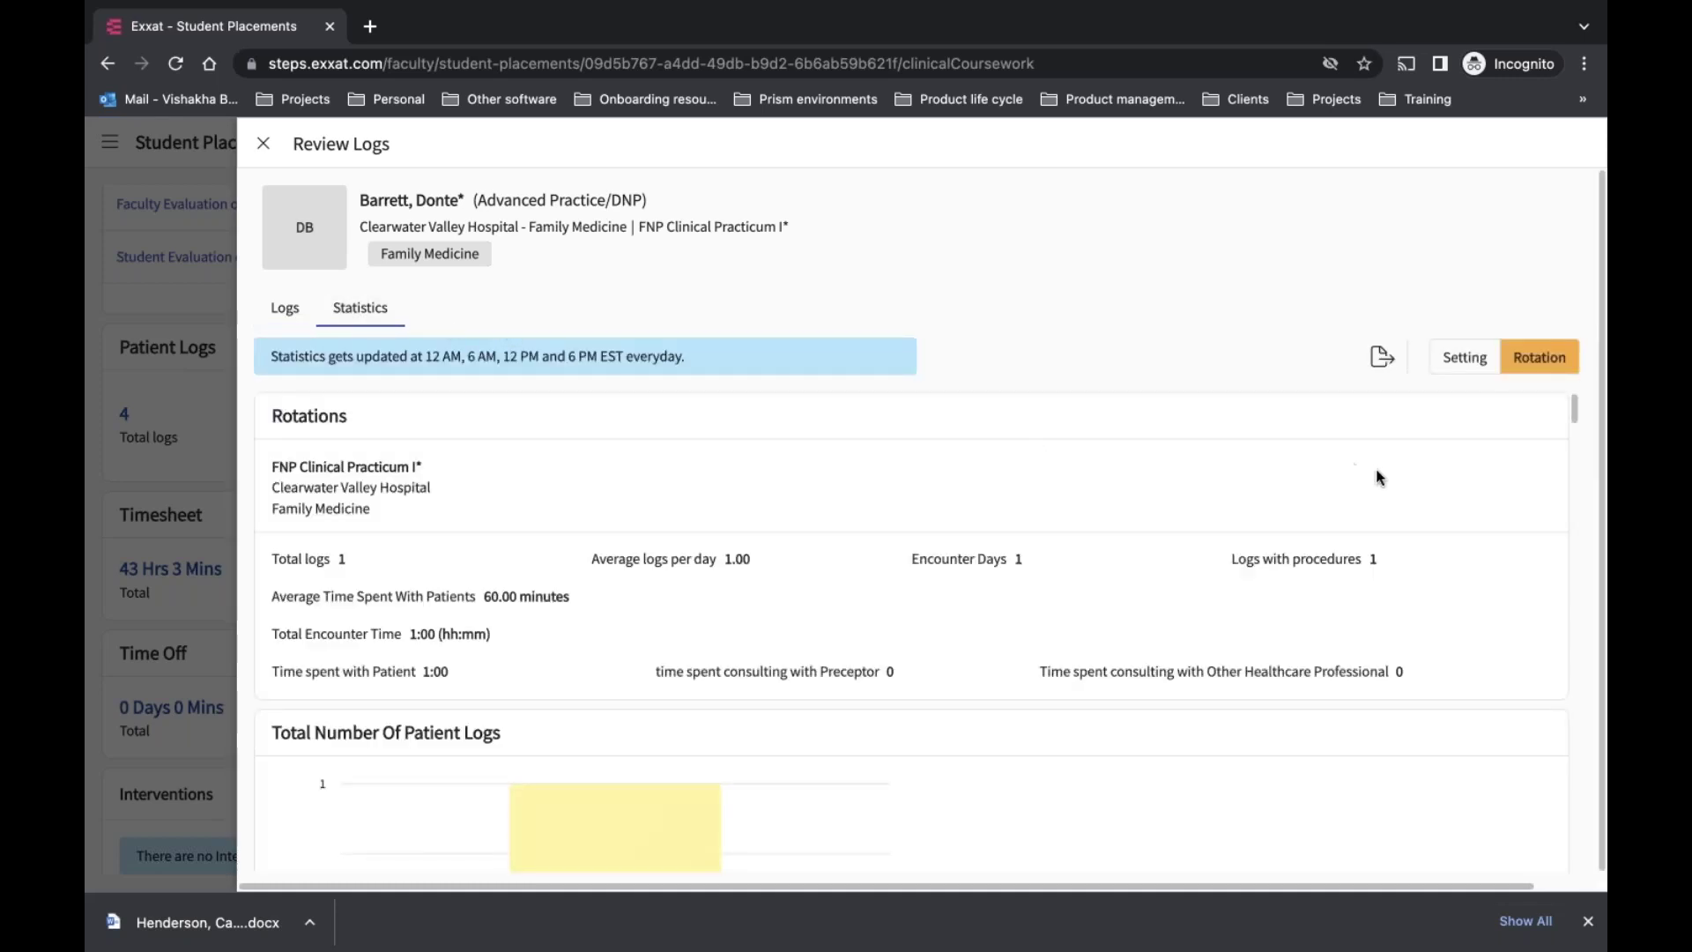
drag(1574, 409, 1576, 430)
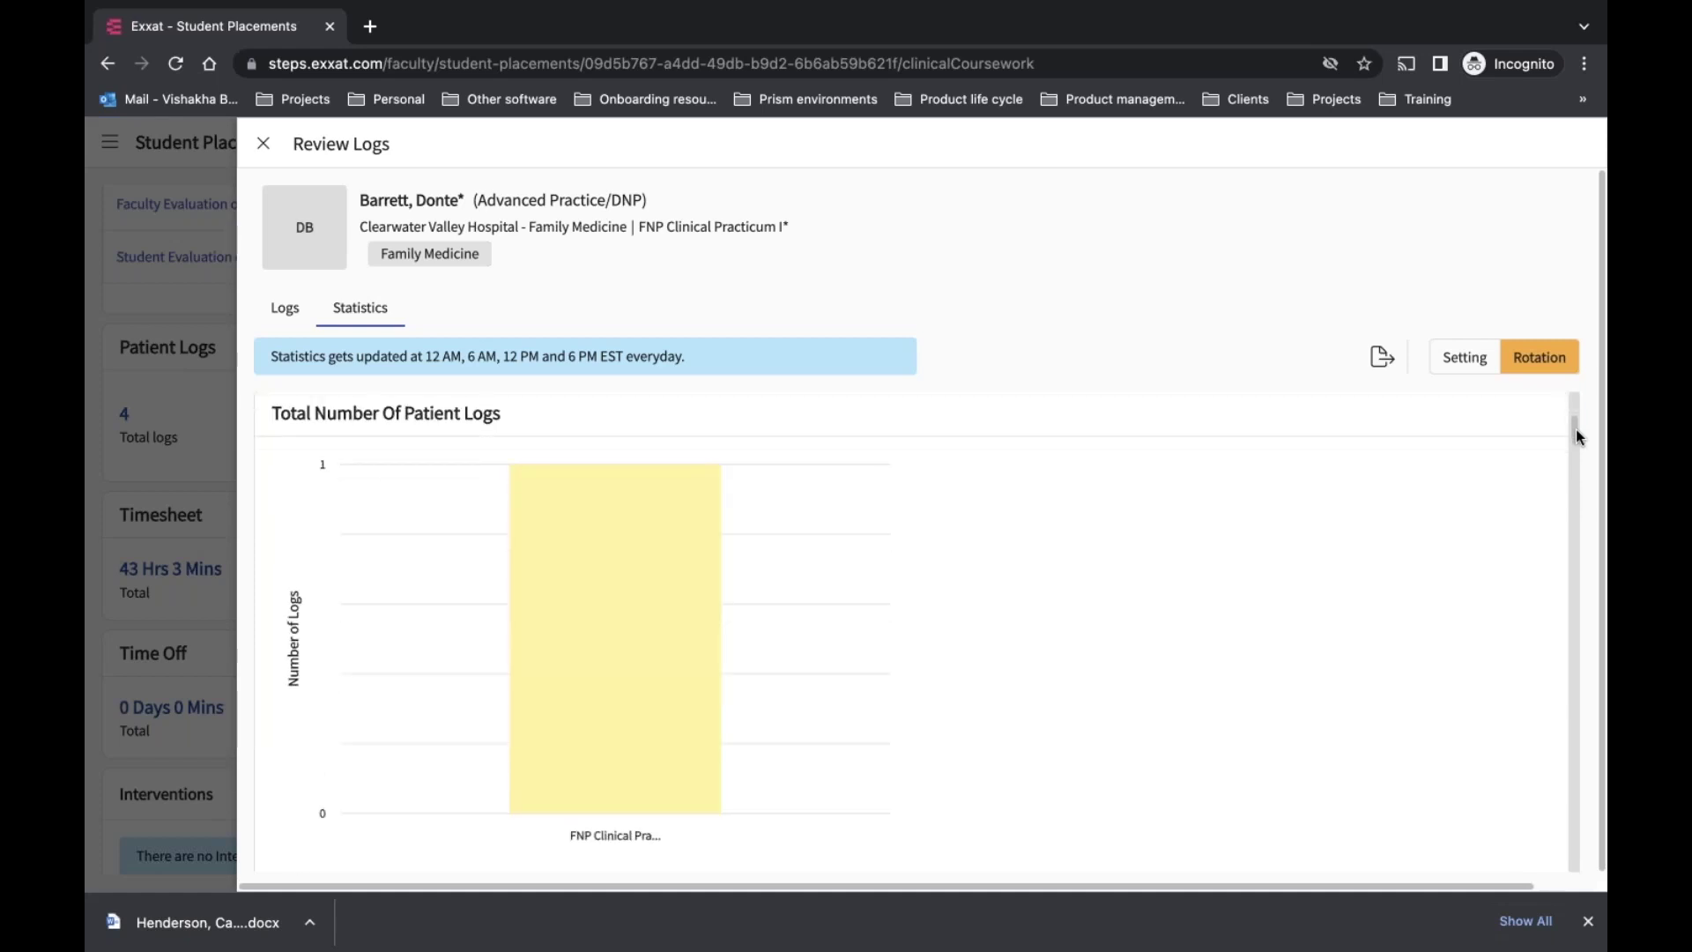
drag(1581, 442, 1580, 533)
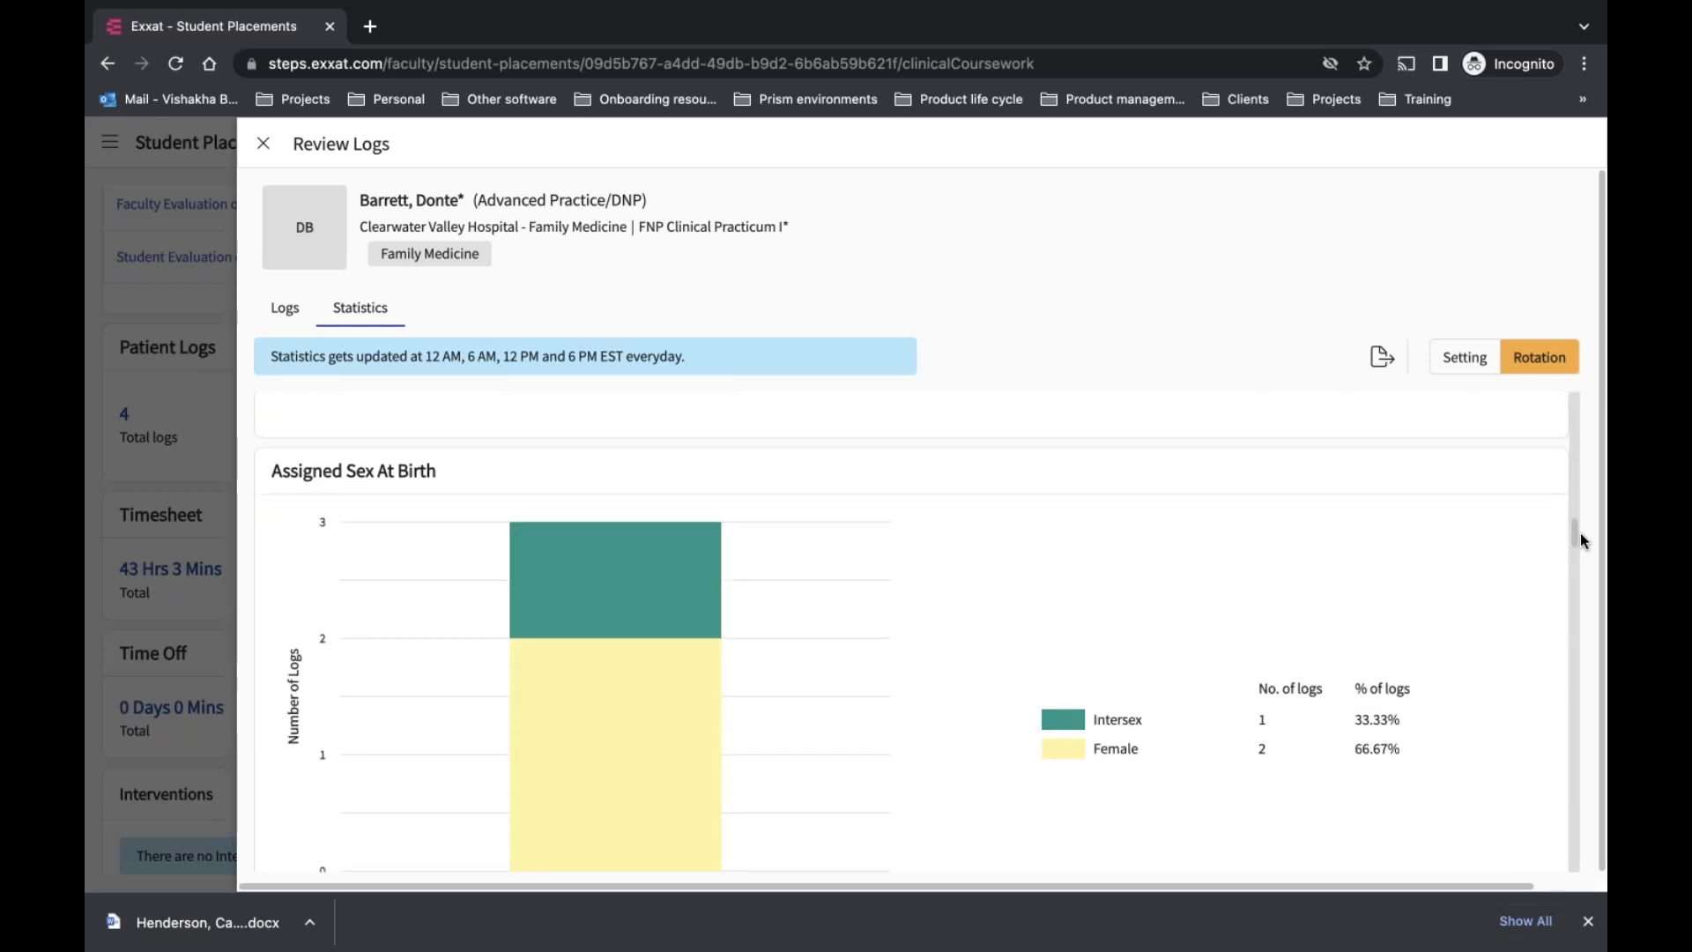
drag(1580, 532, 1585, 647)
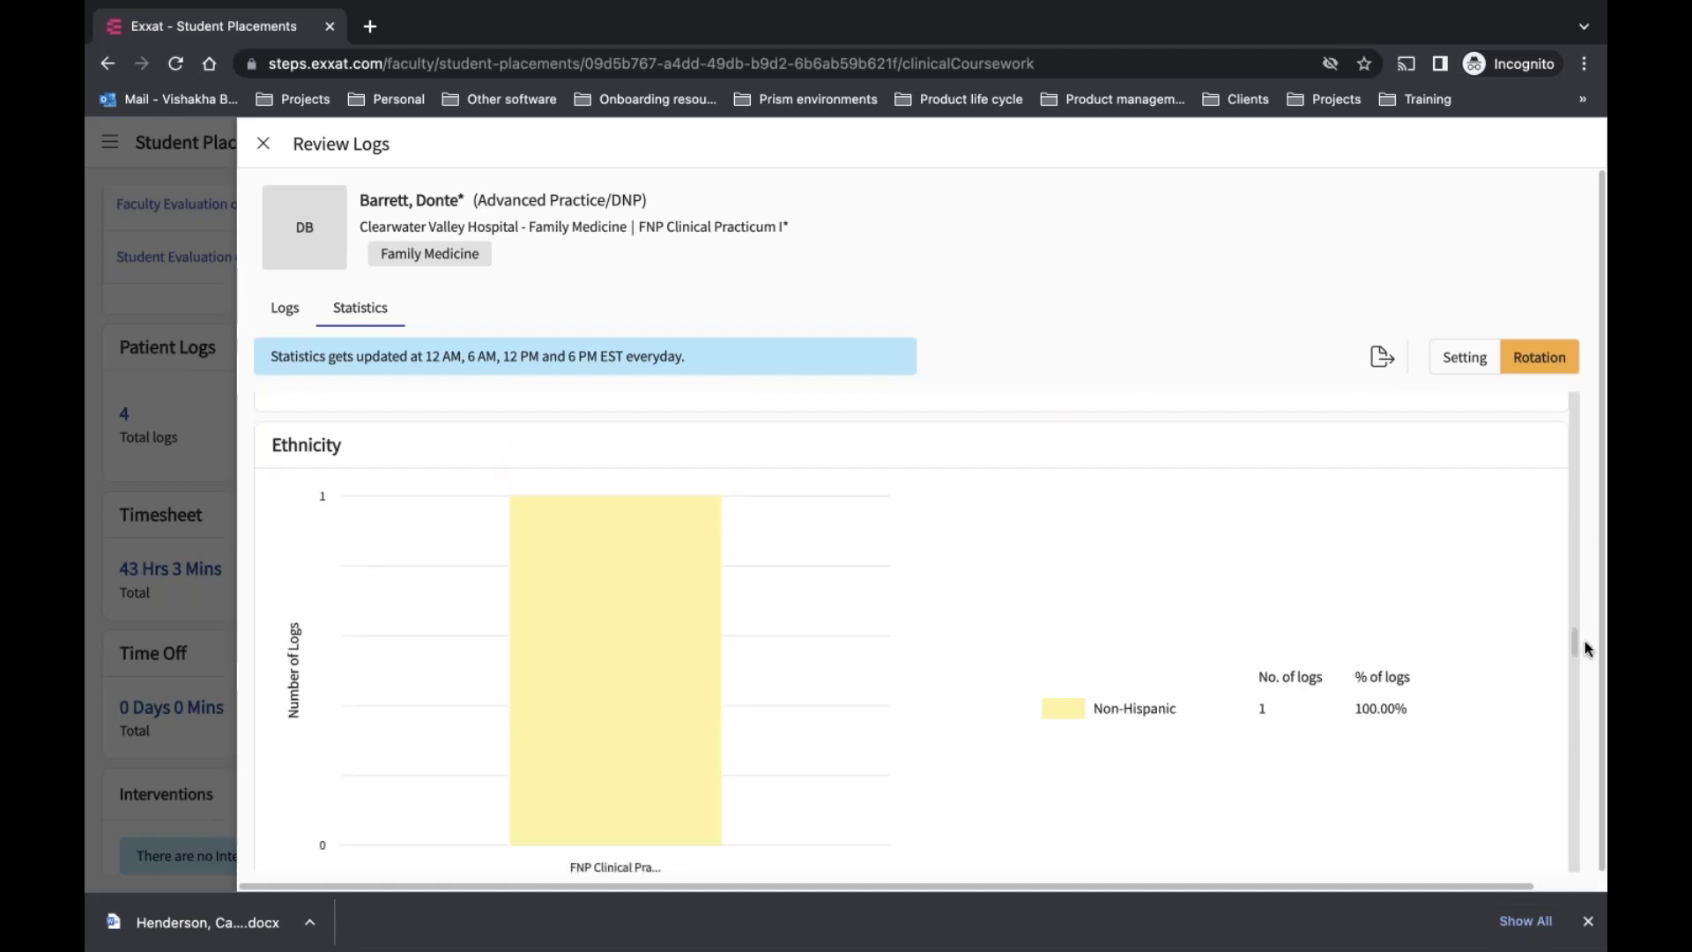
scroll(1580, 627, up, 3)
drag(1578, 625, 1581, 748)
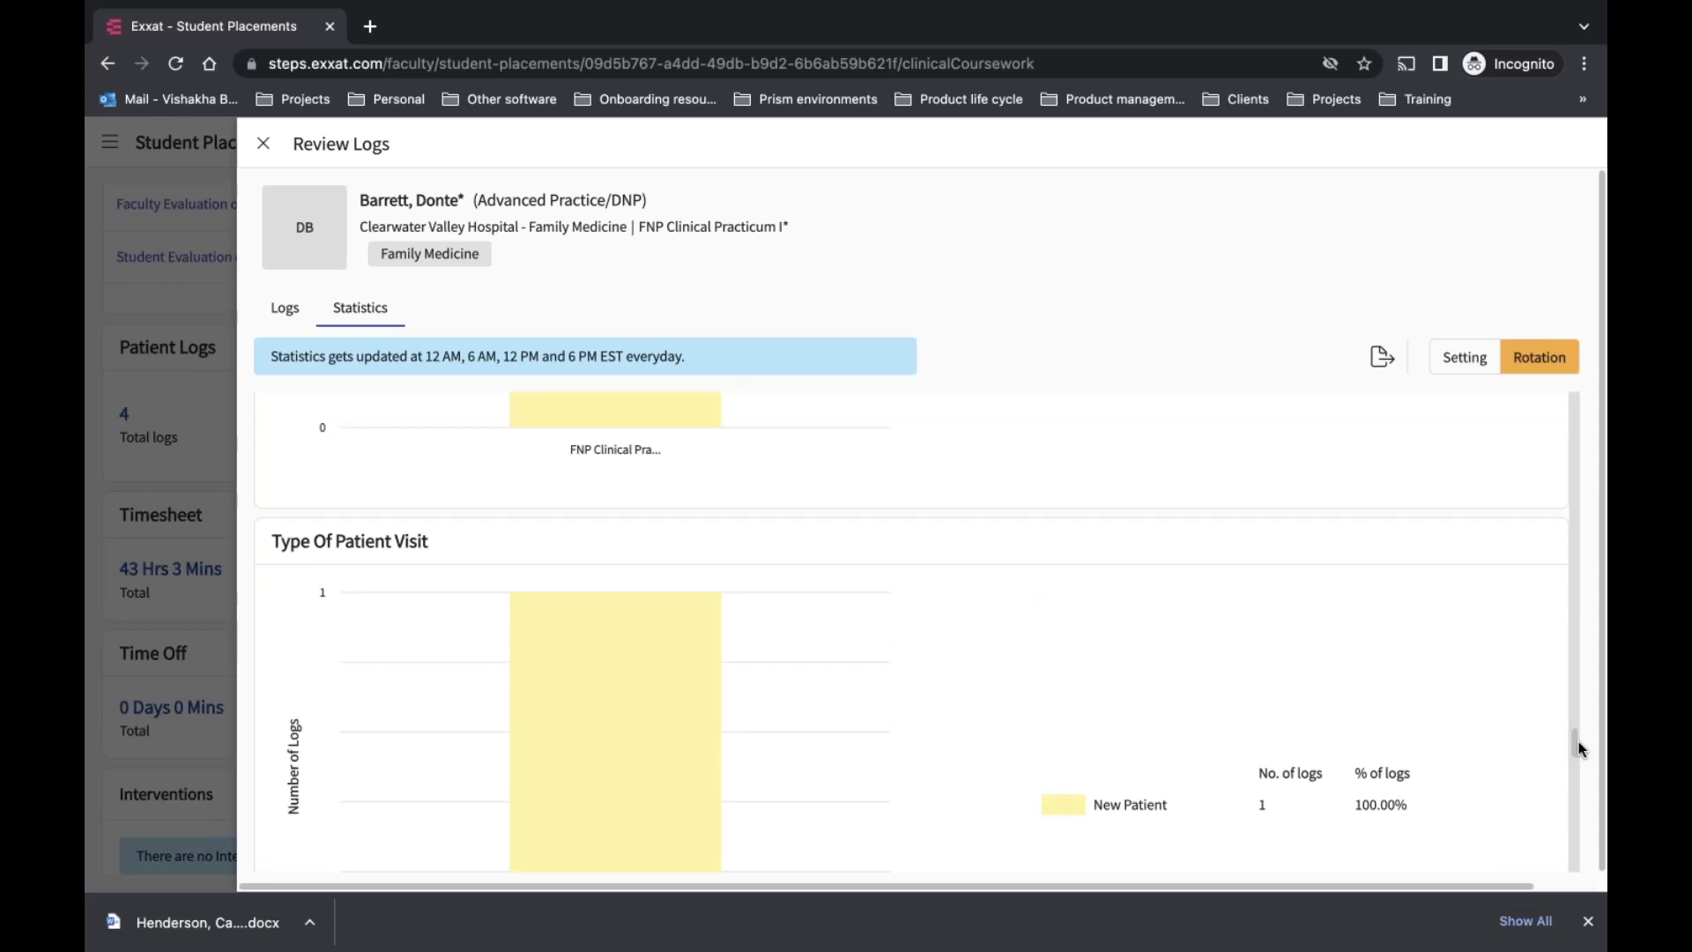
drag(1579, 742, 1459, 362)
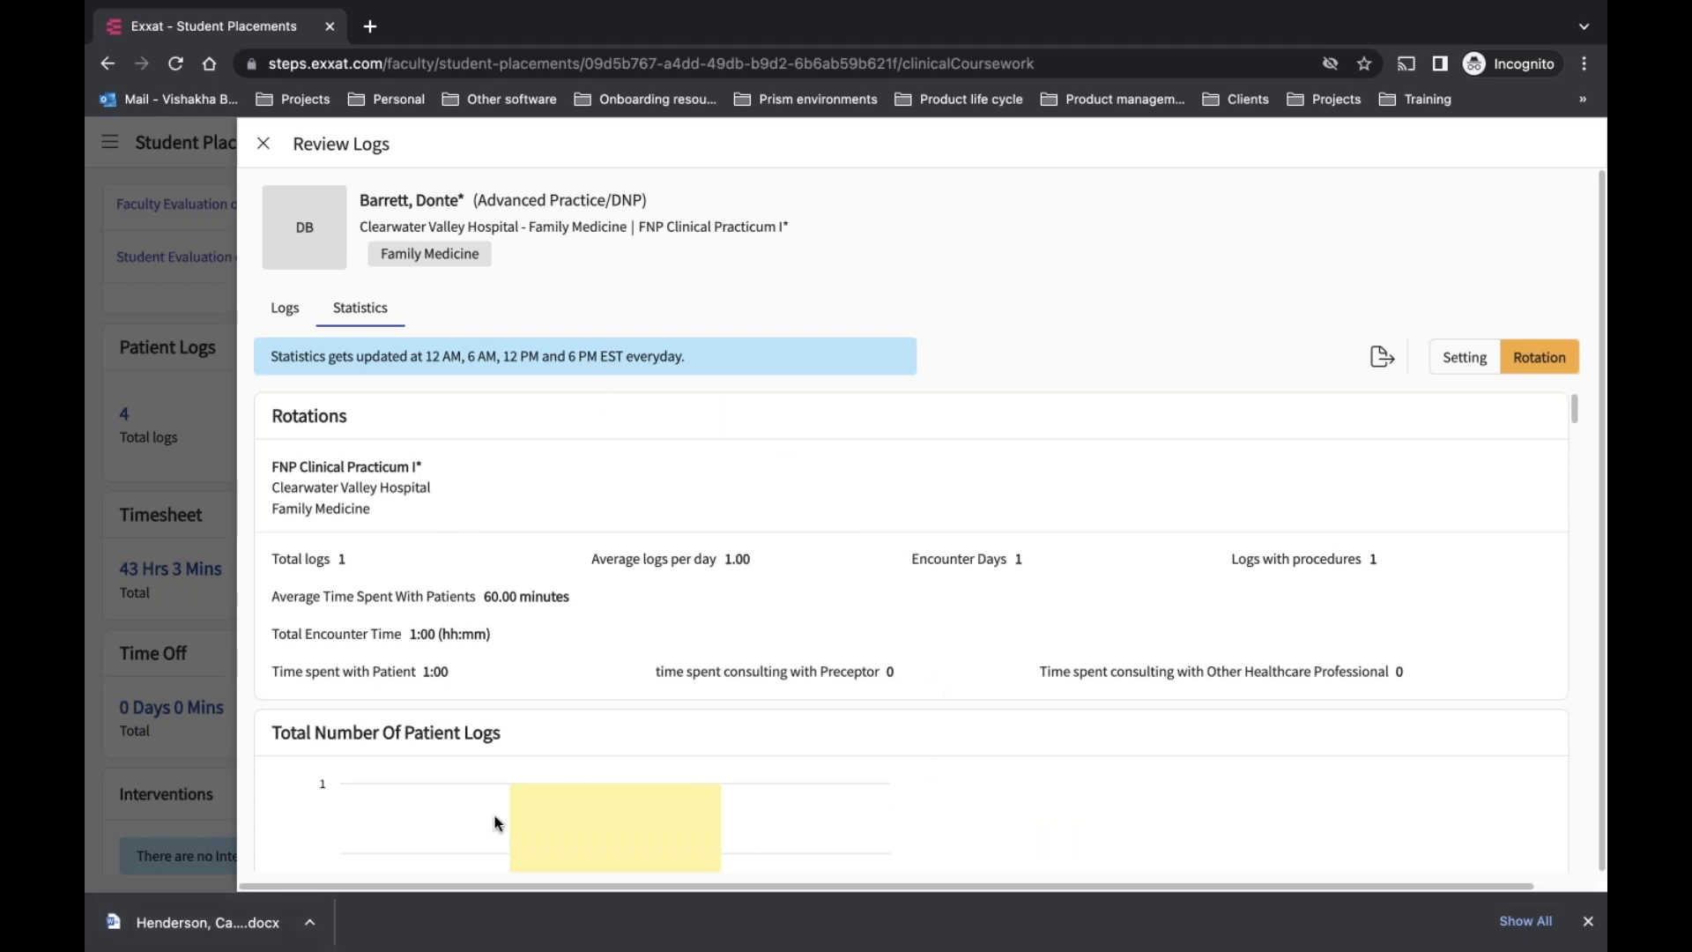
click(1450, 367)
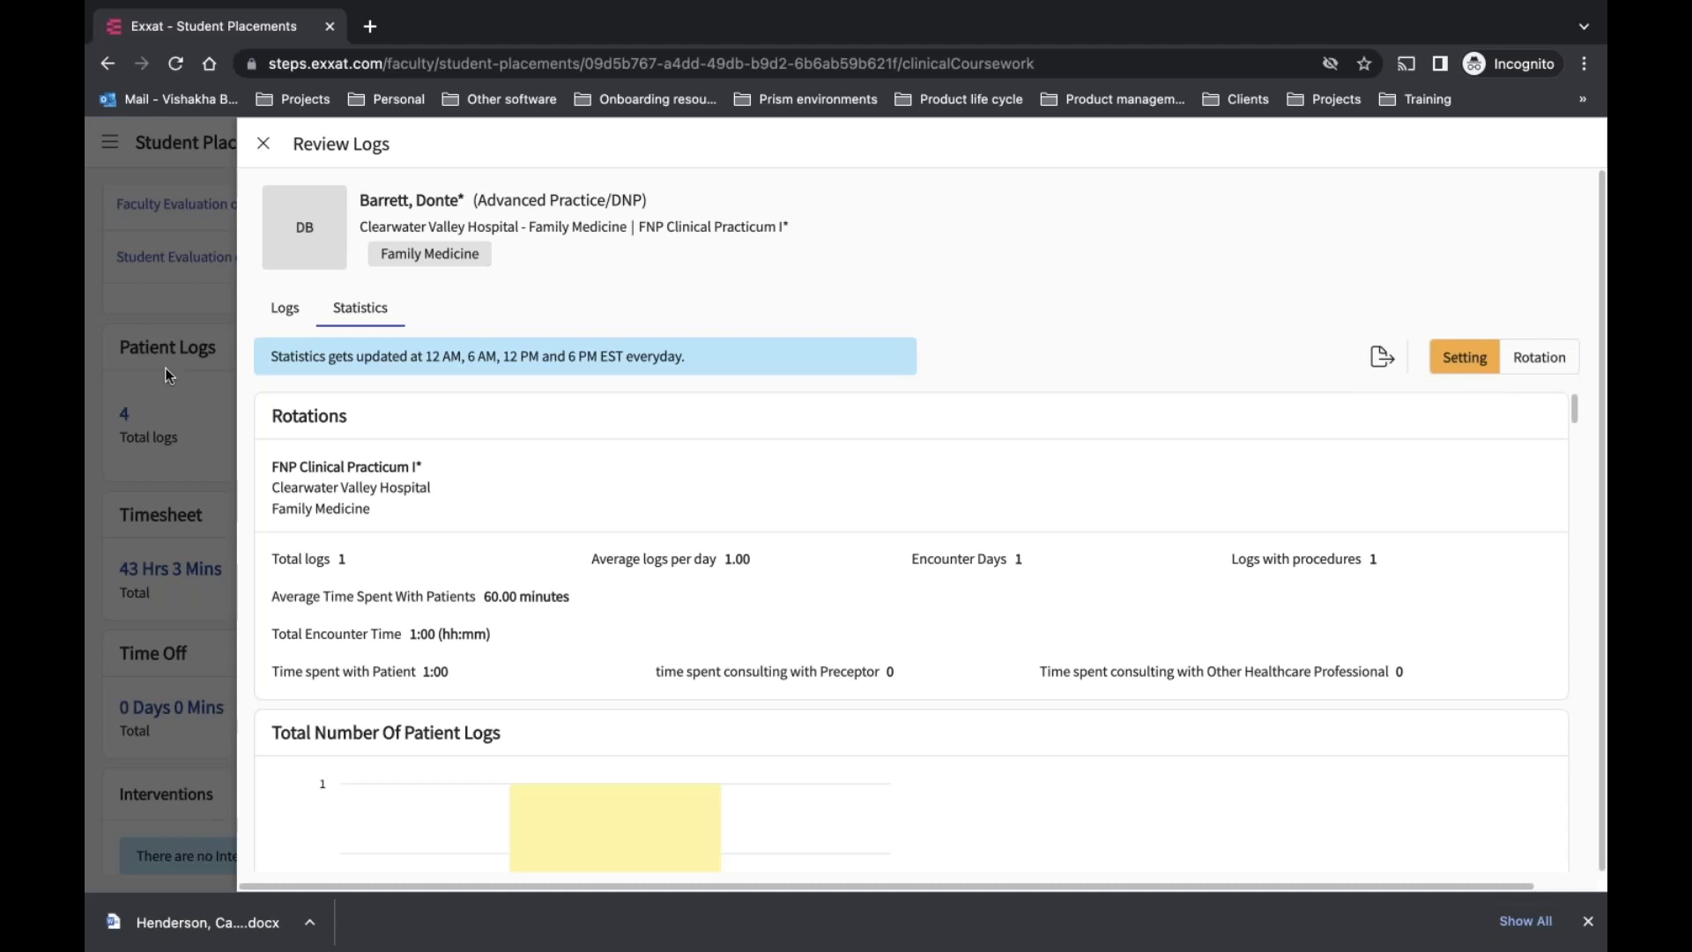
click(263, 144)
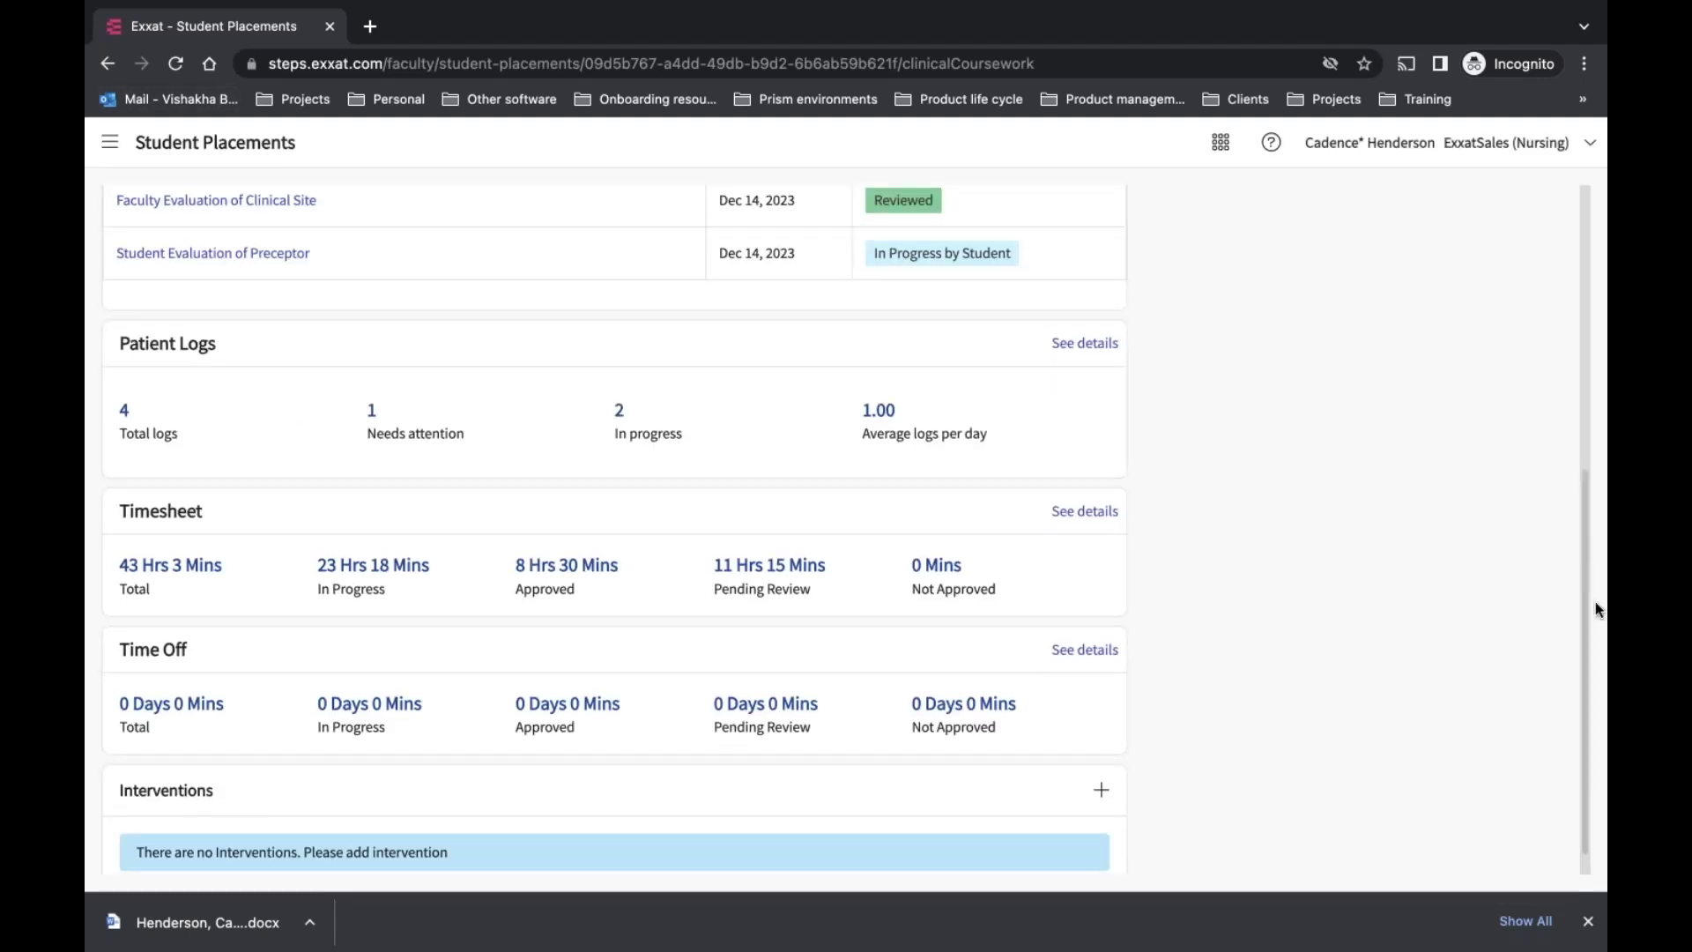
Open the placement's timesheet details and try out selecting all records and the From Date calendar, leaving both cleared
scroll(1598, 605, down, 2)
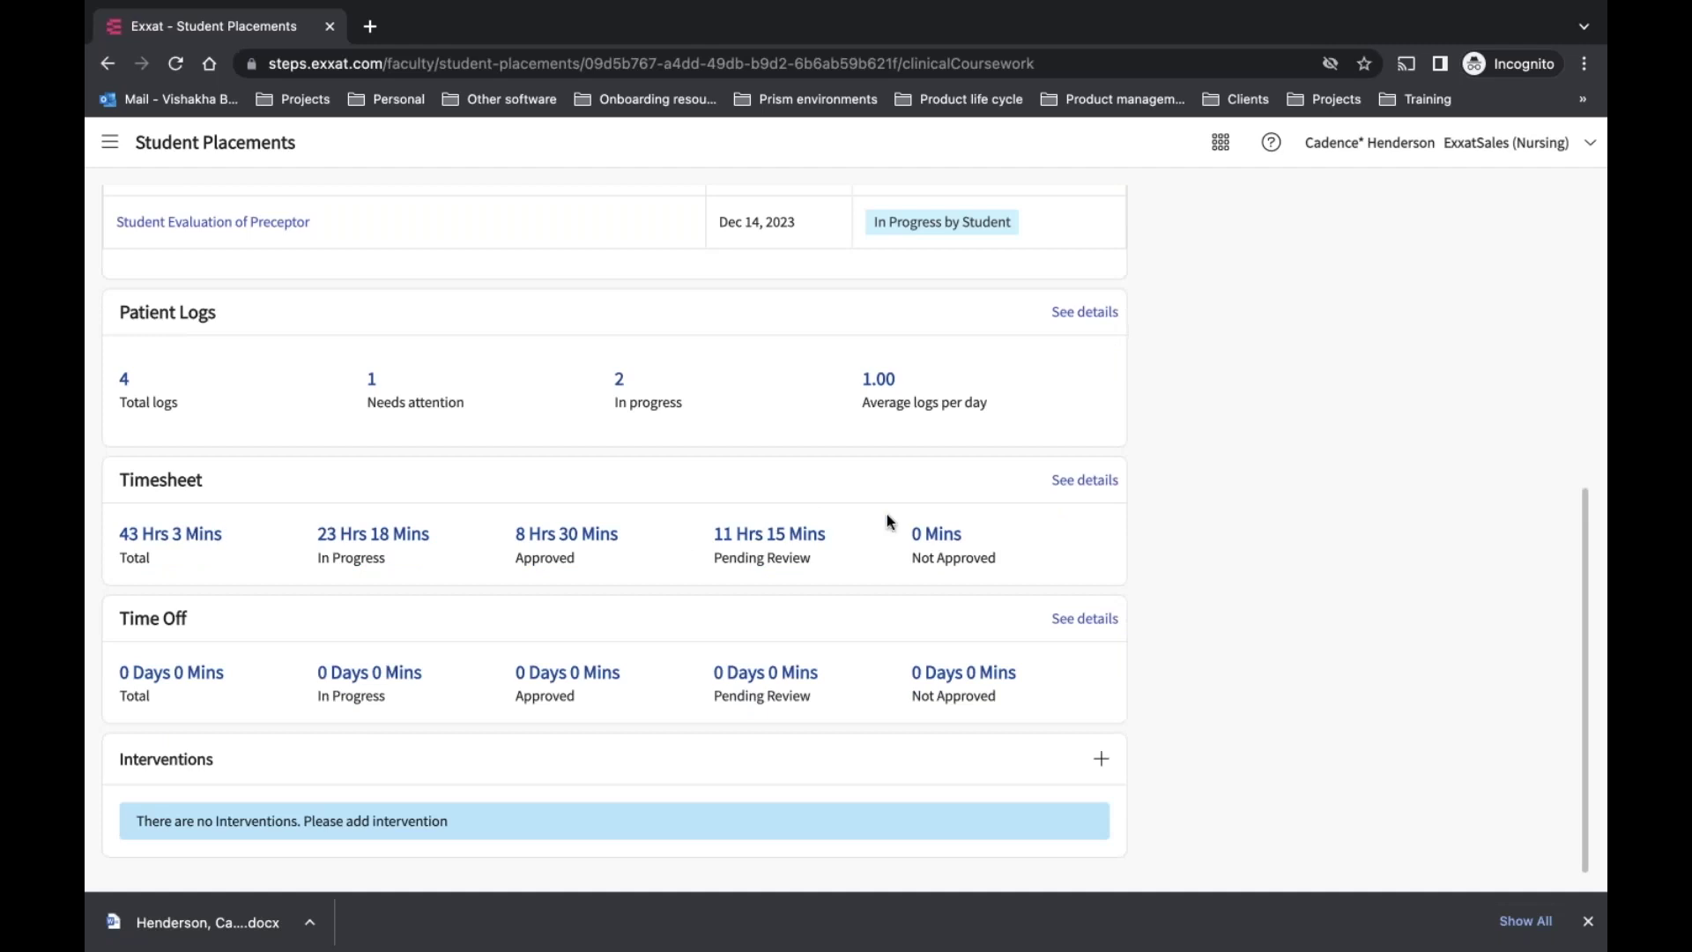
click(1112, 484)
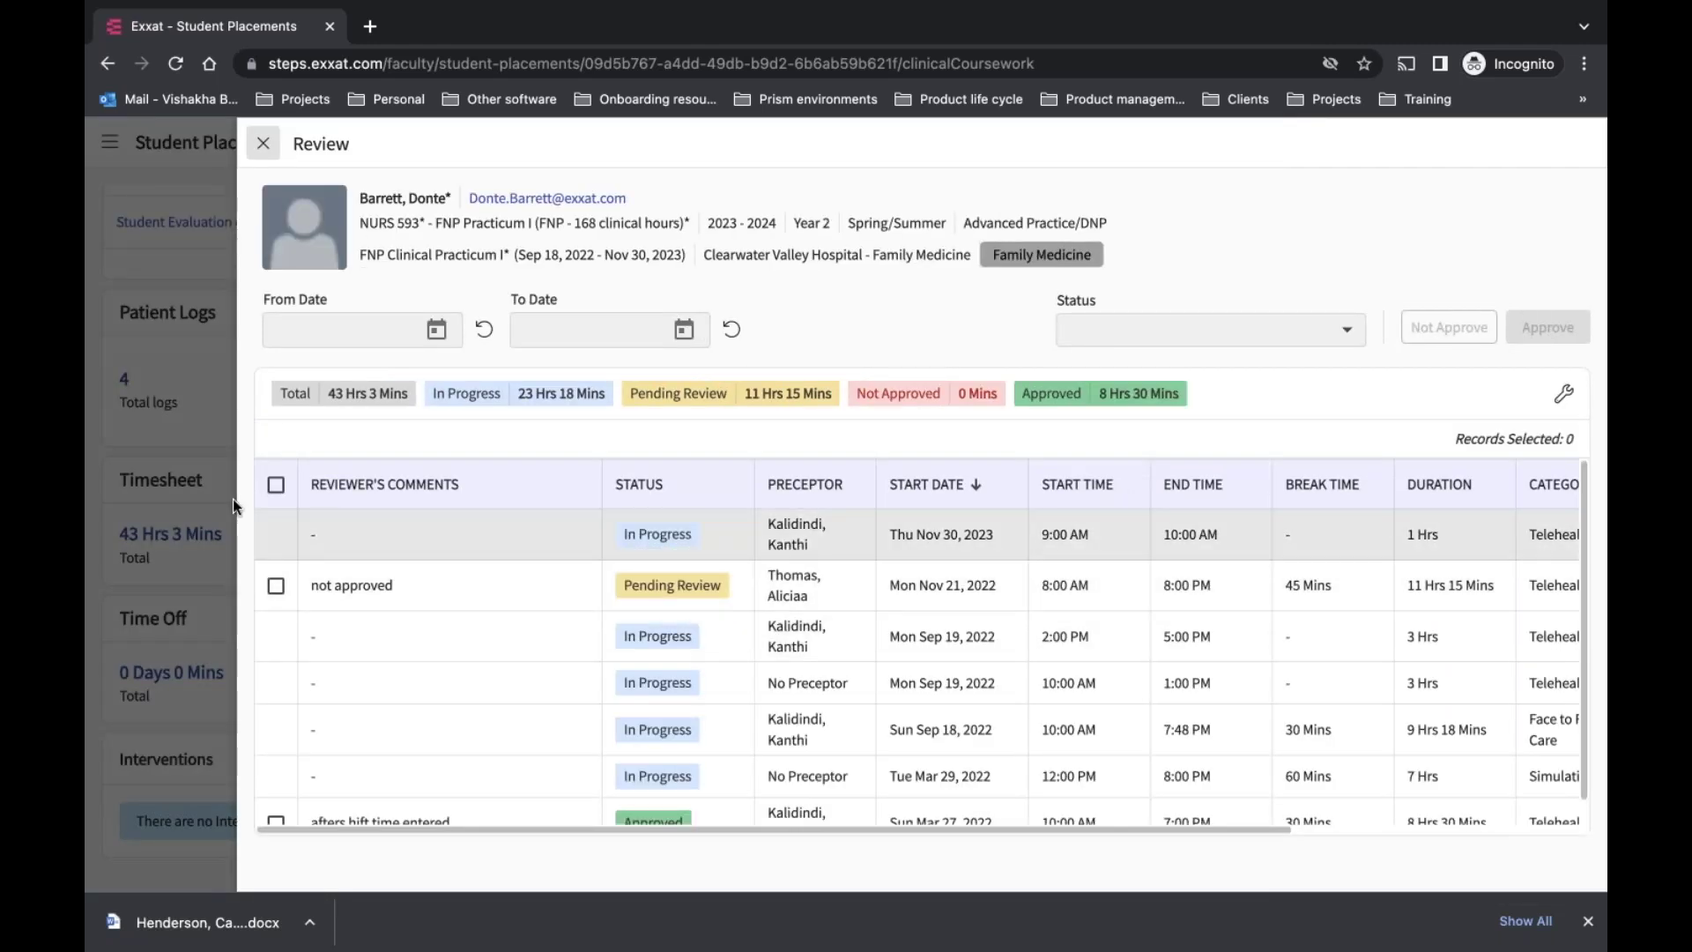
click(273, 487)
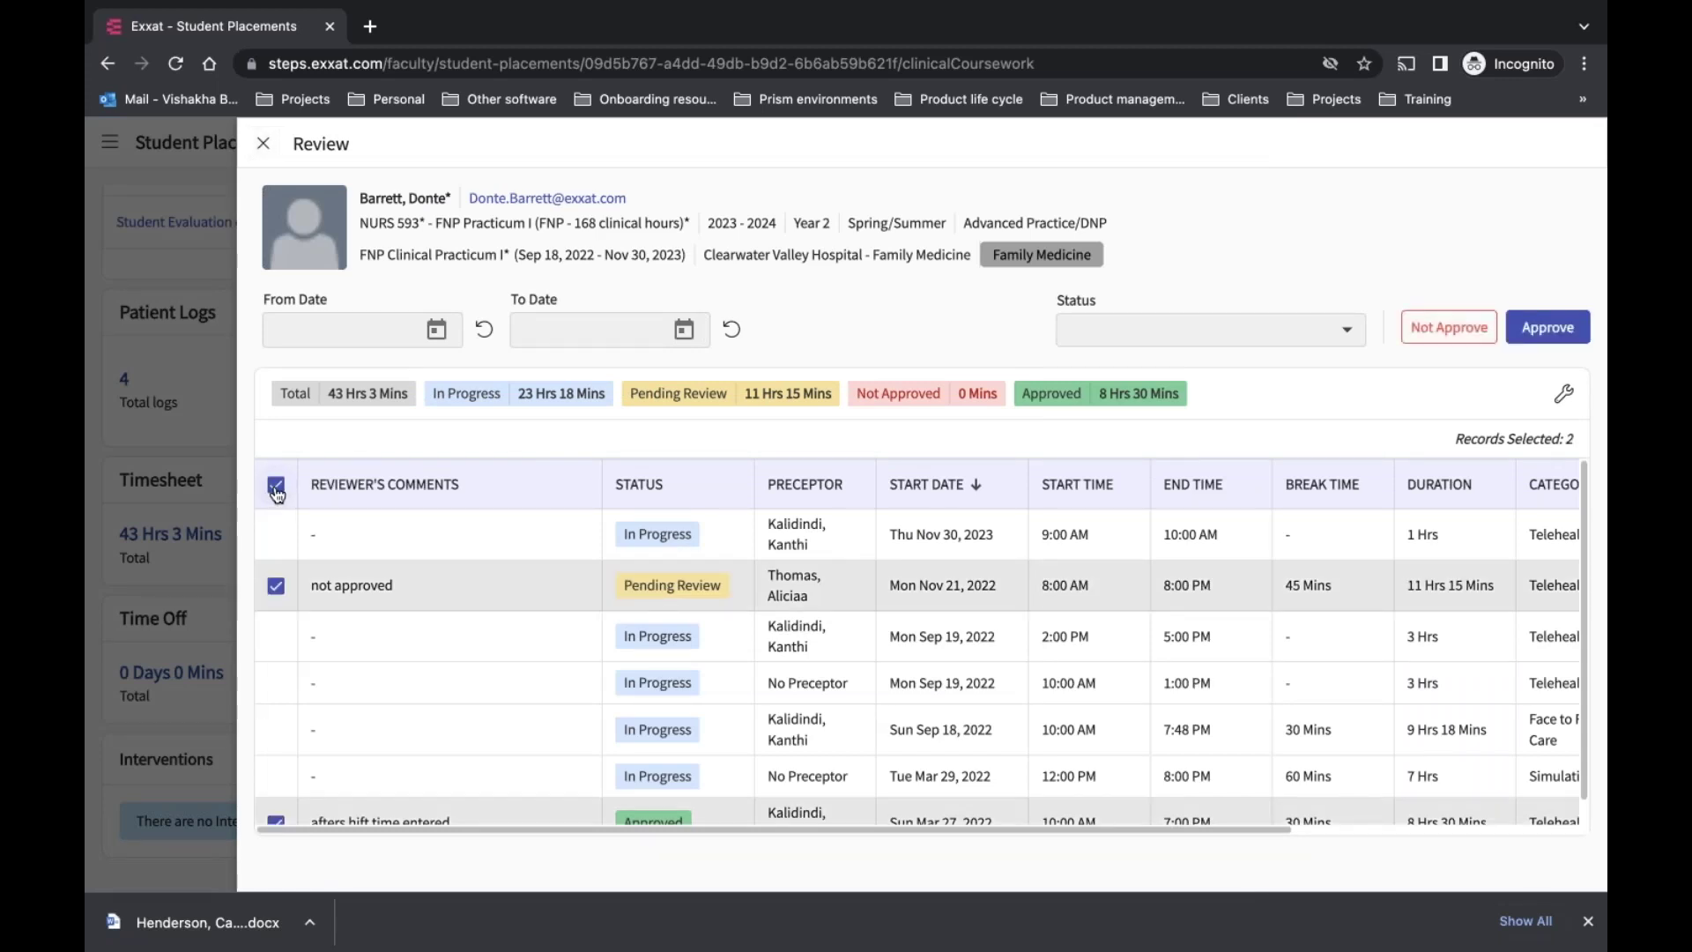
click(276, 486)
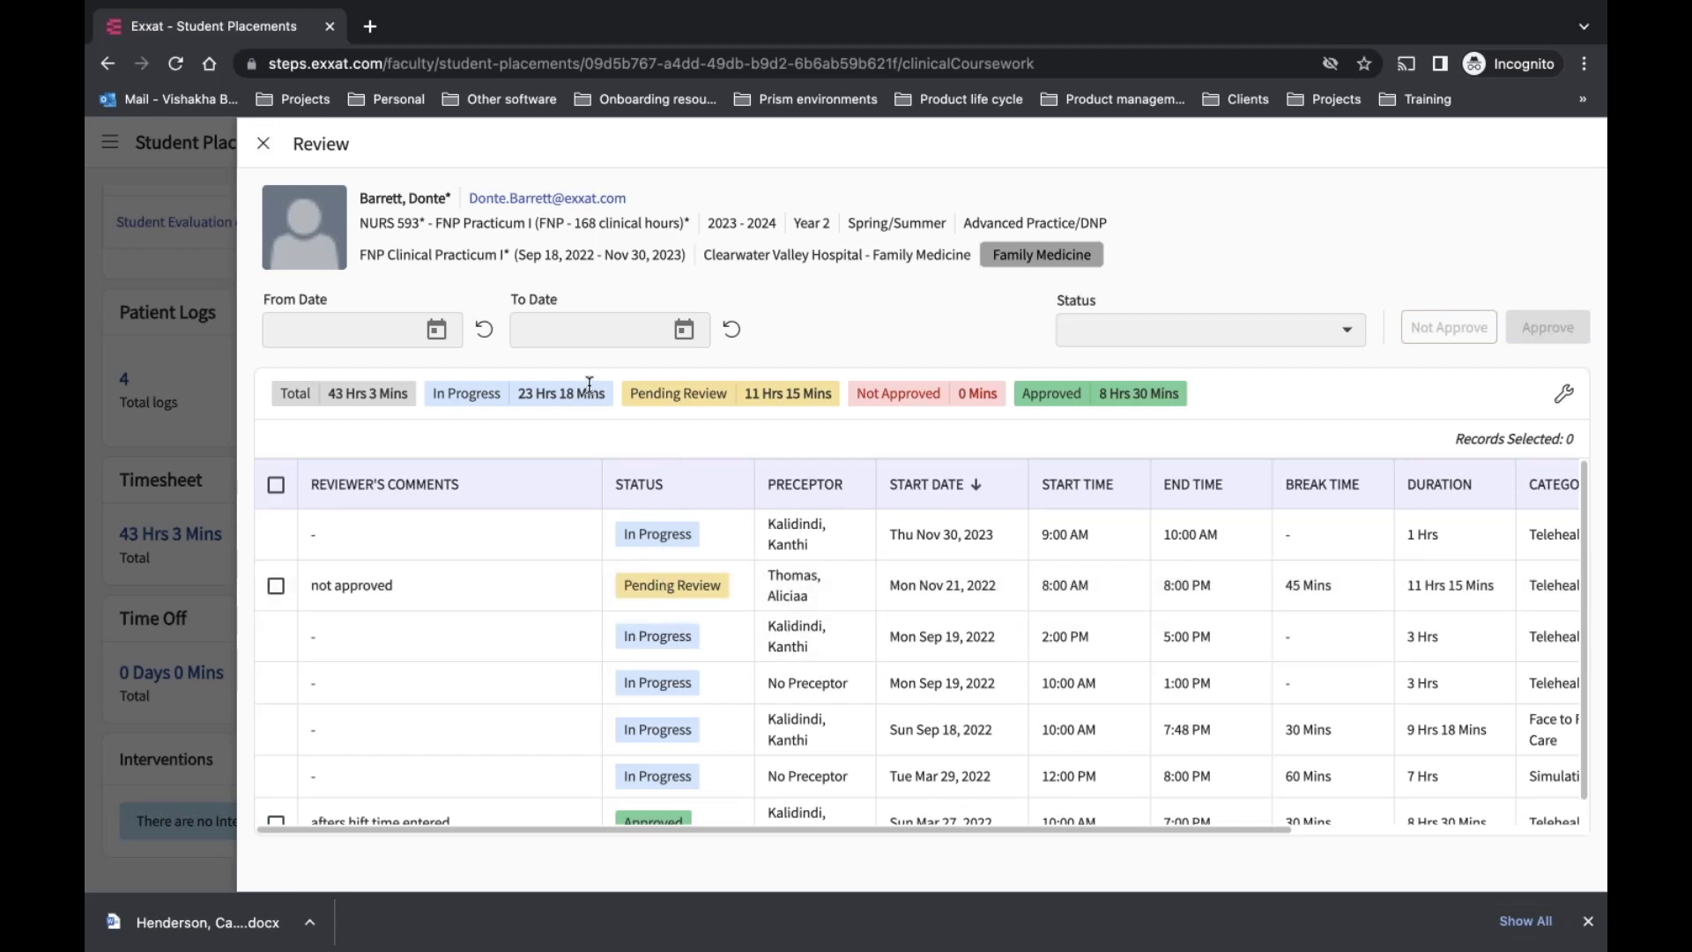
click(367, 337)
click(436, 330)
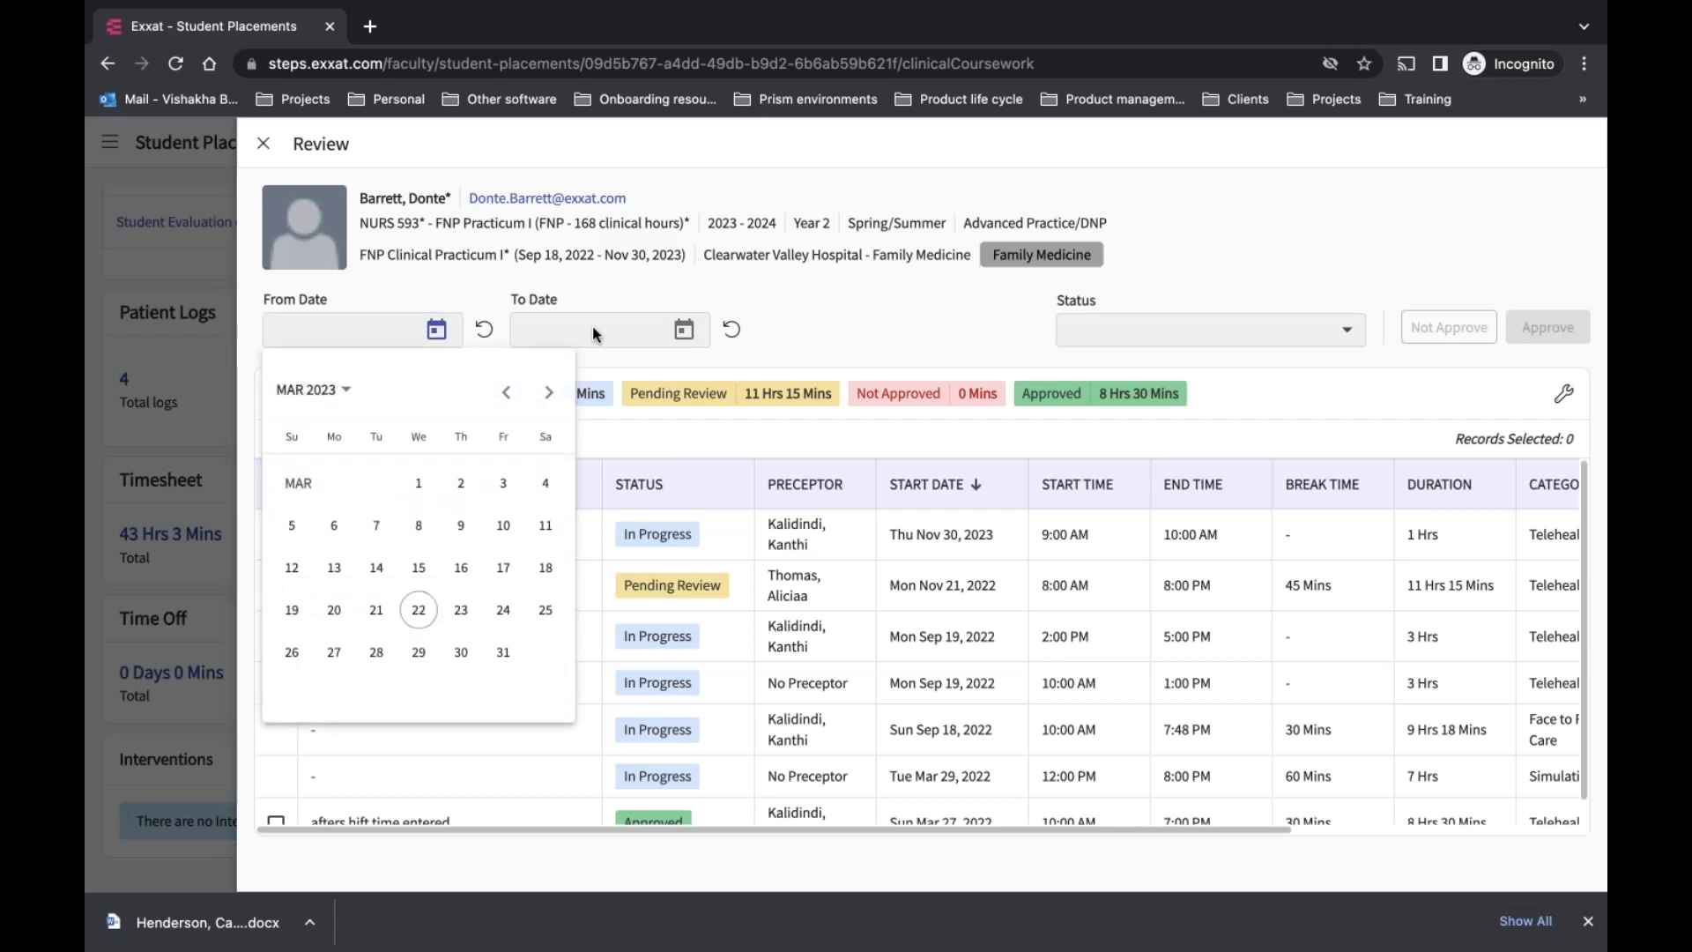
click(436, 330)
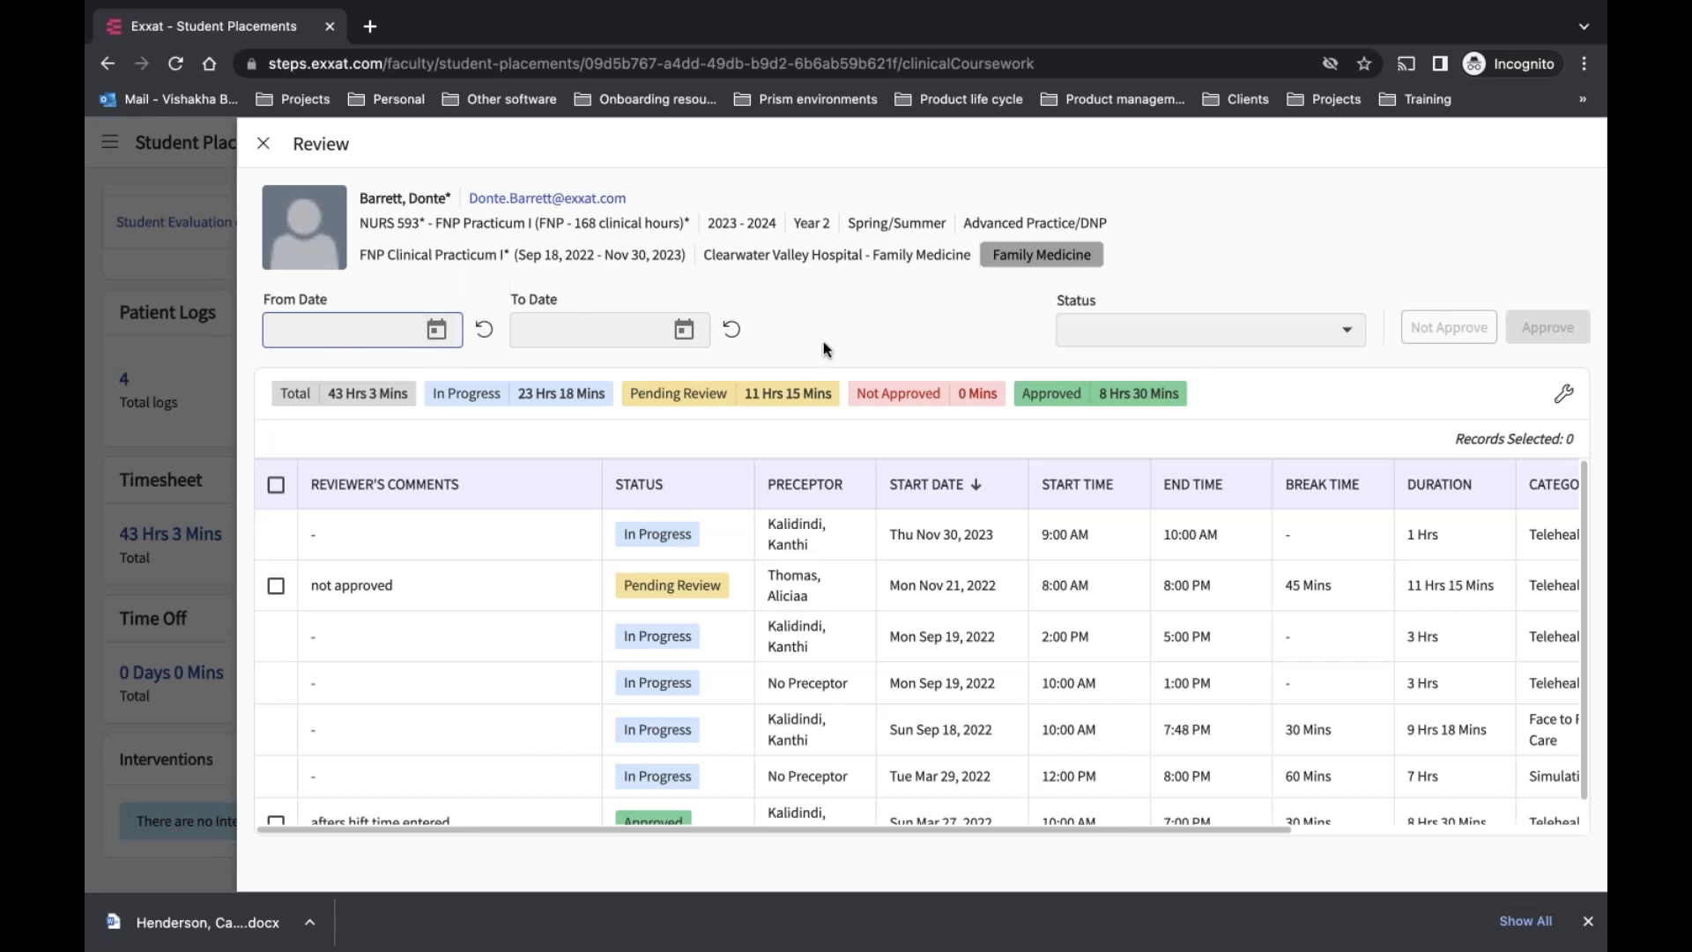
Filter the timesheet records by the statuses Approved, Not Approved, Pending Review and In Progress
click(1069, 333)
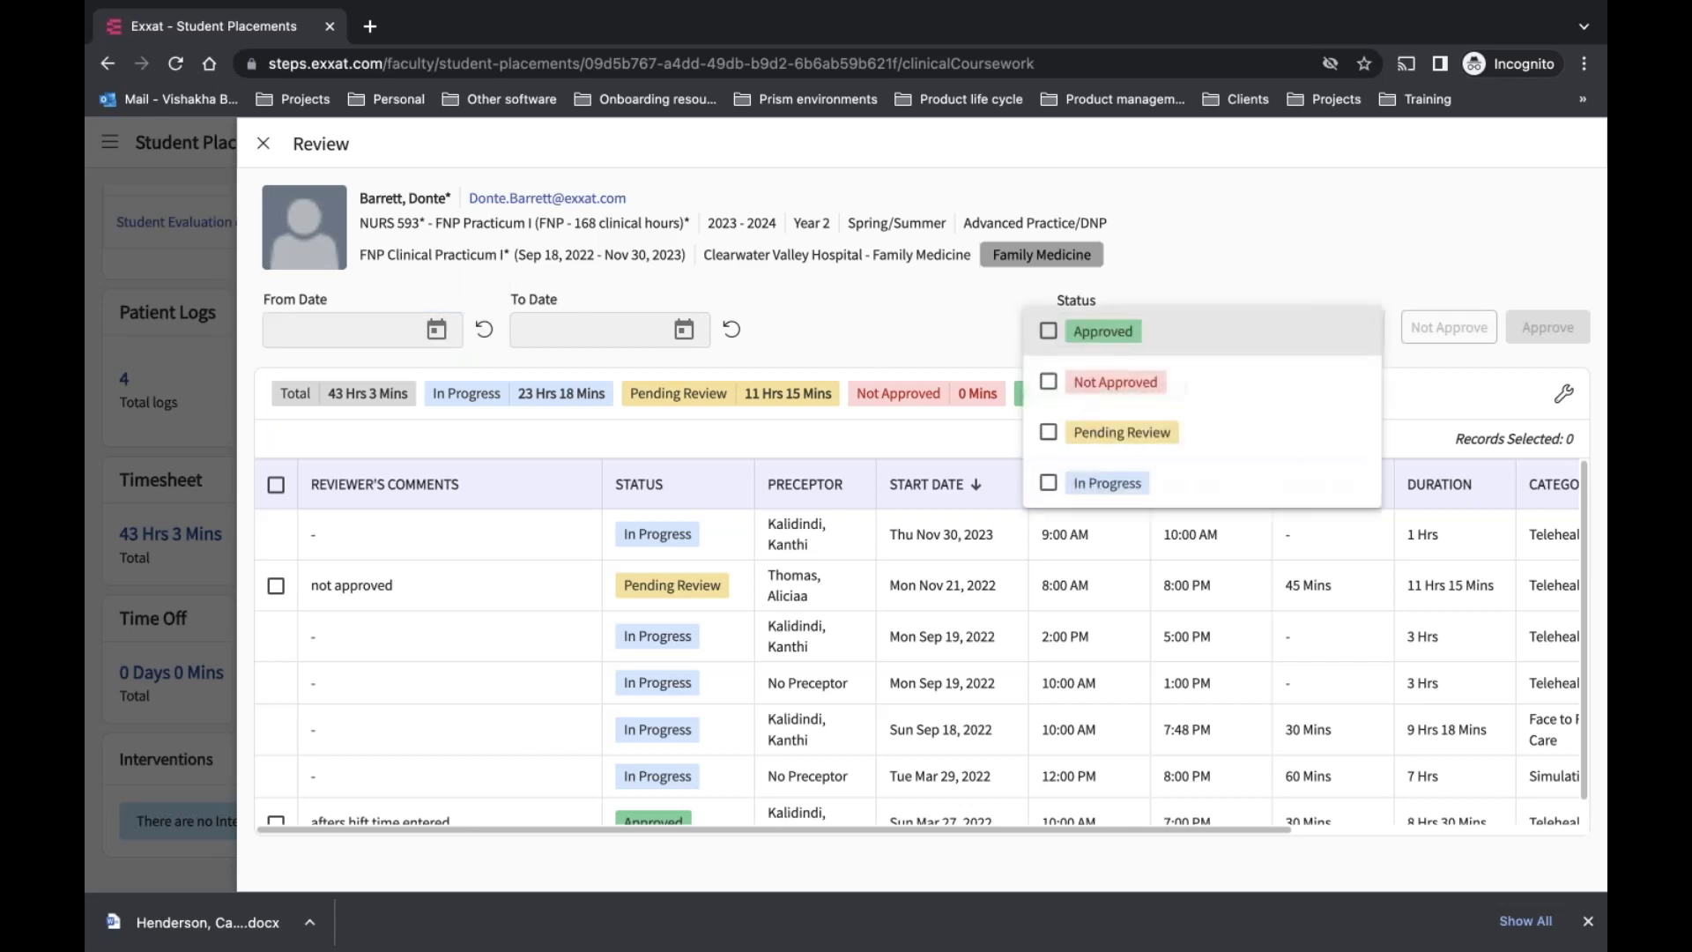
click(1049, 333)
click(1049, 383)
click(1049, 433)
click(1049, 484)
click(962, 302)
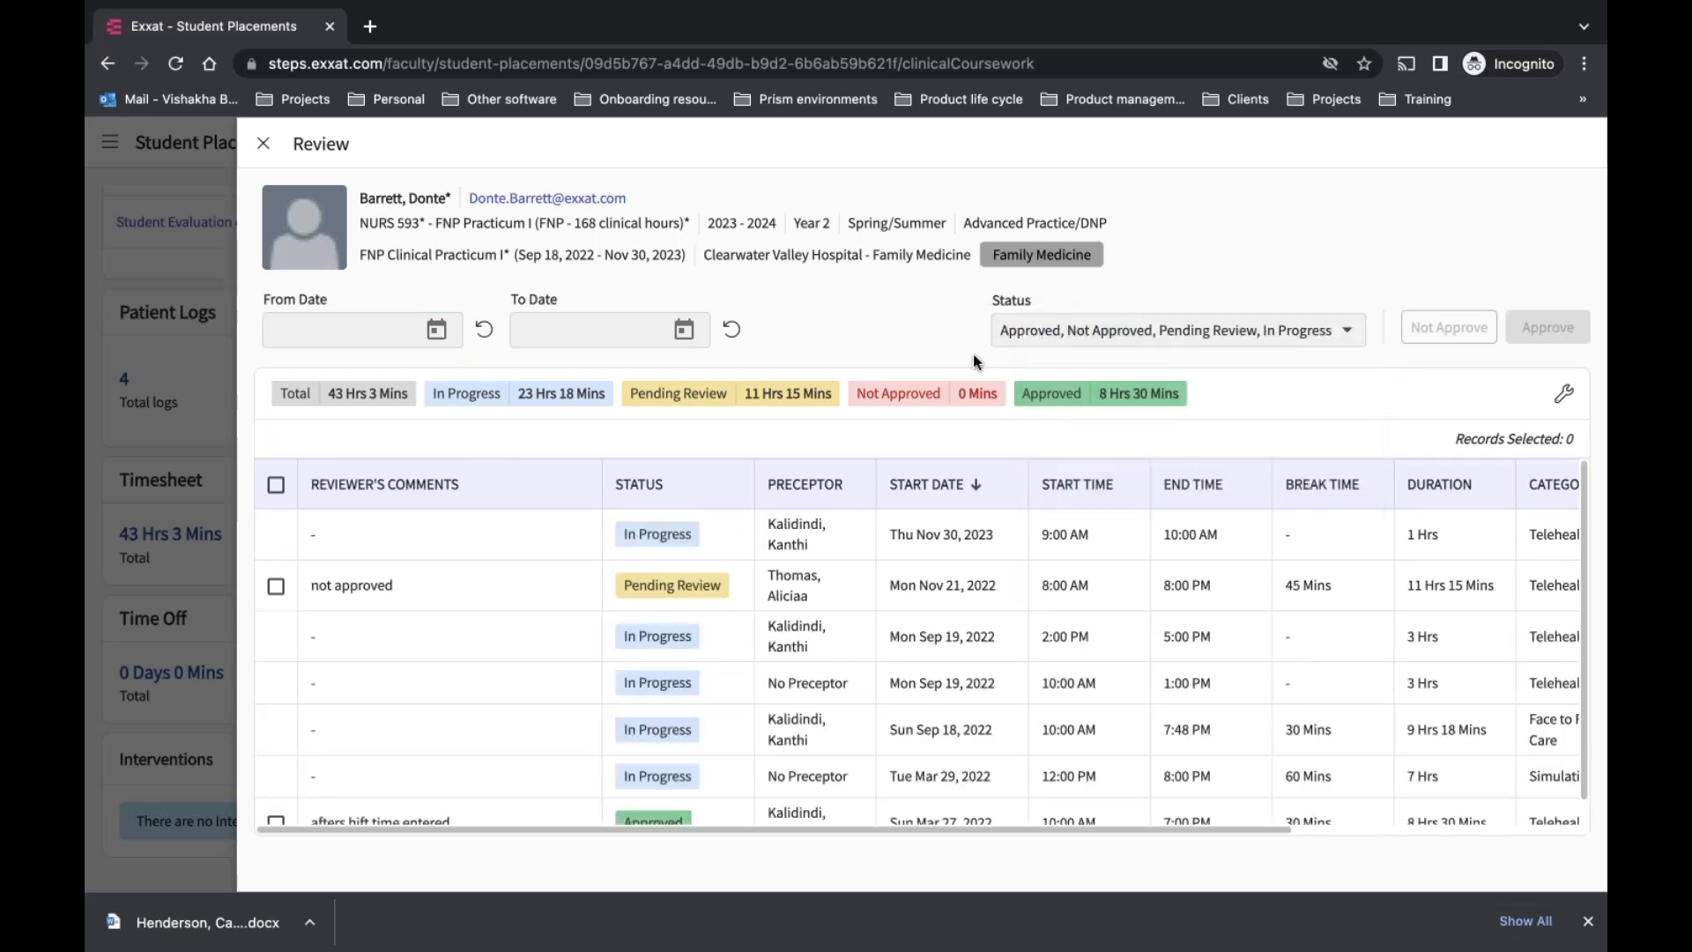
Approve the Pending Review timesheet record of Mon Nov 21, 2022 and close the timesheet review
click(276, 586)
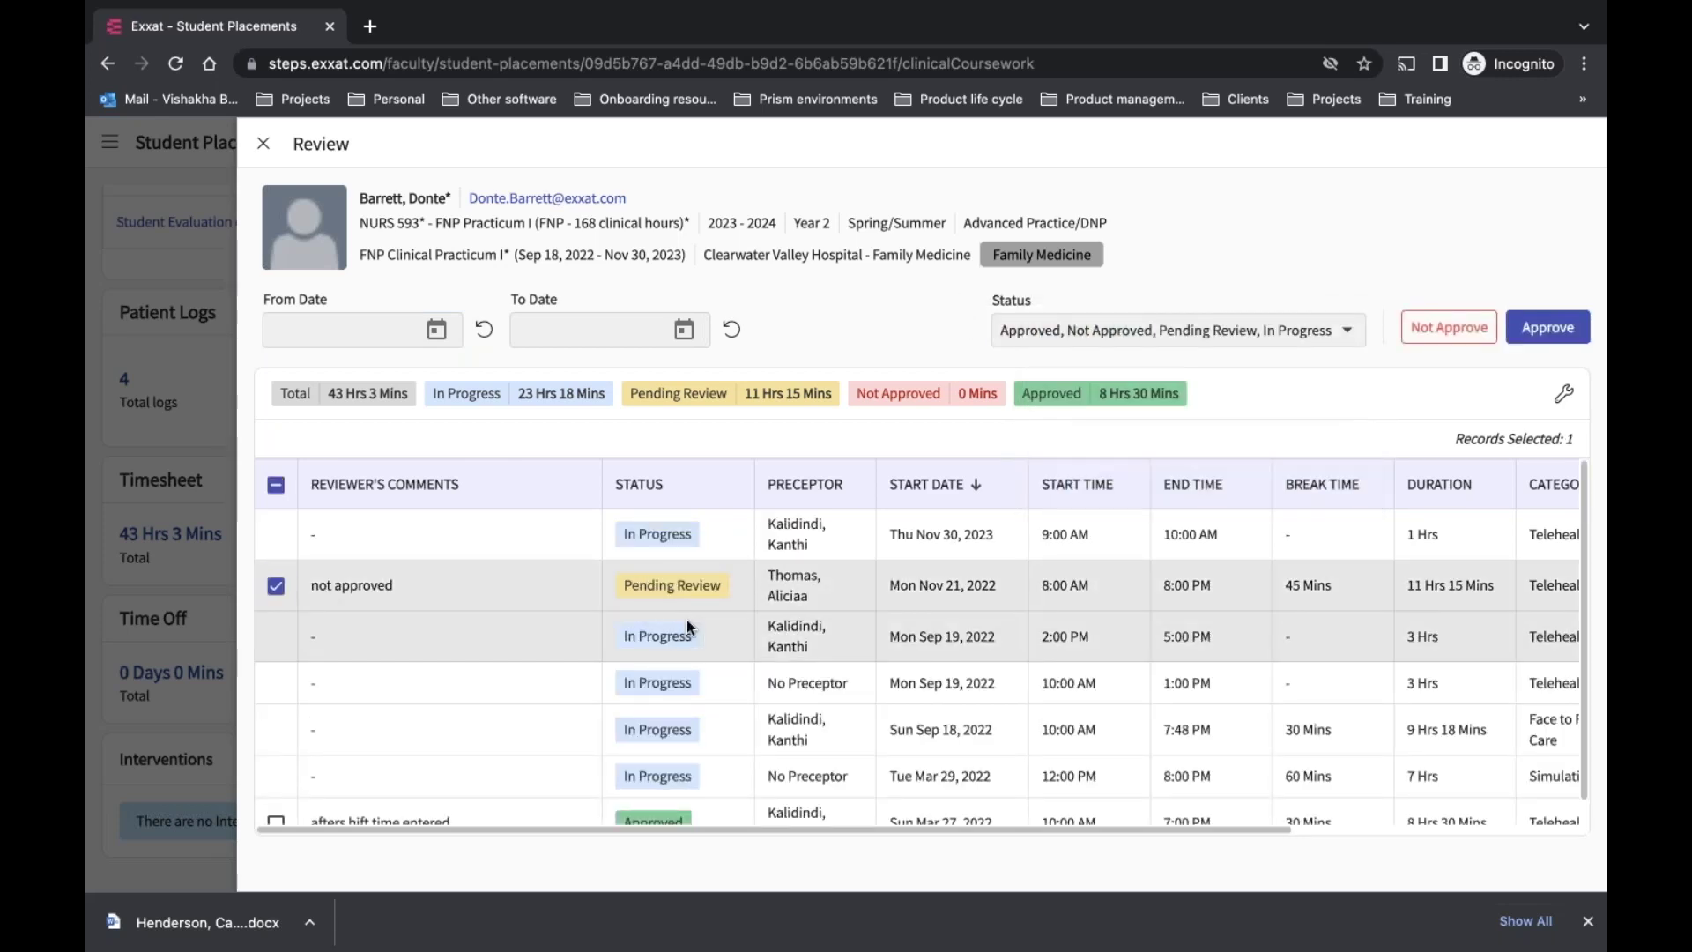
click(1548, 327)
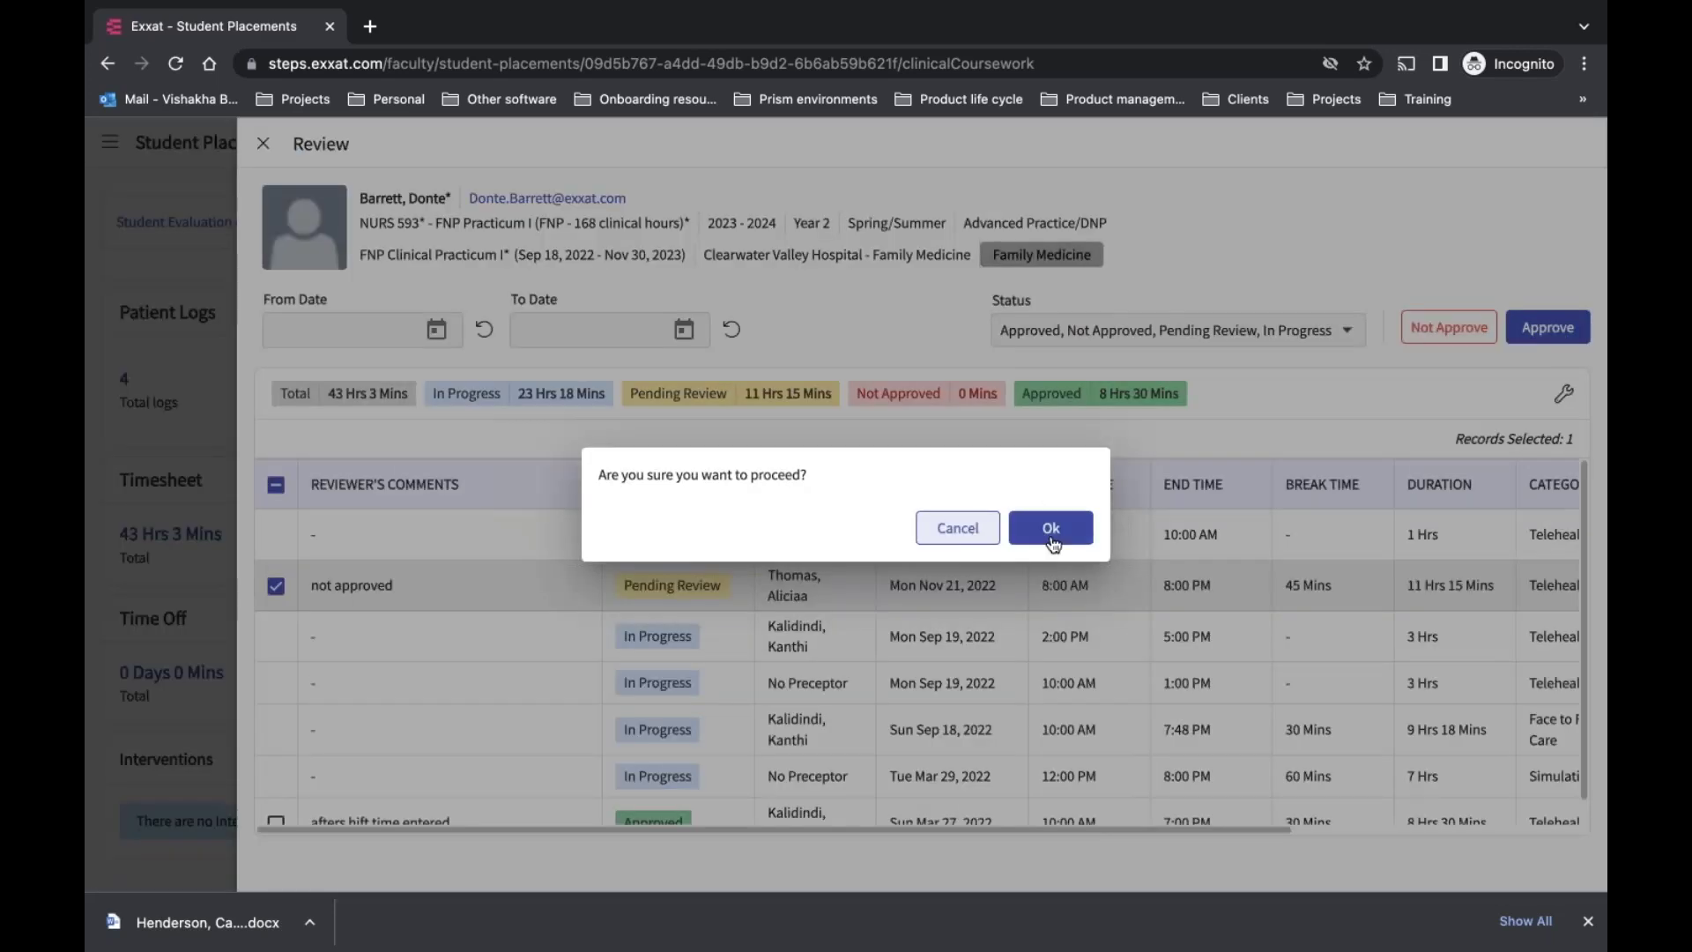
click(1052, 529)
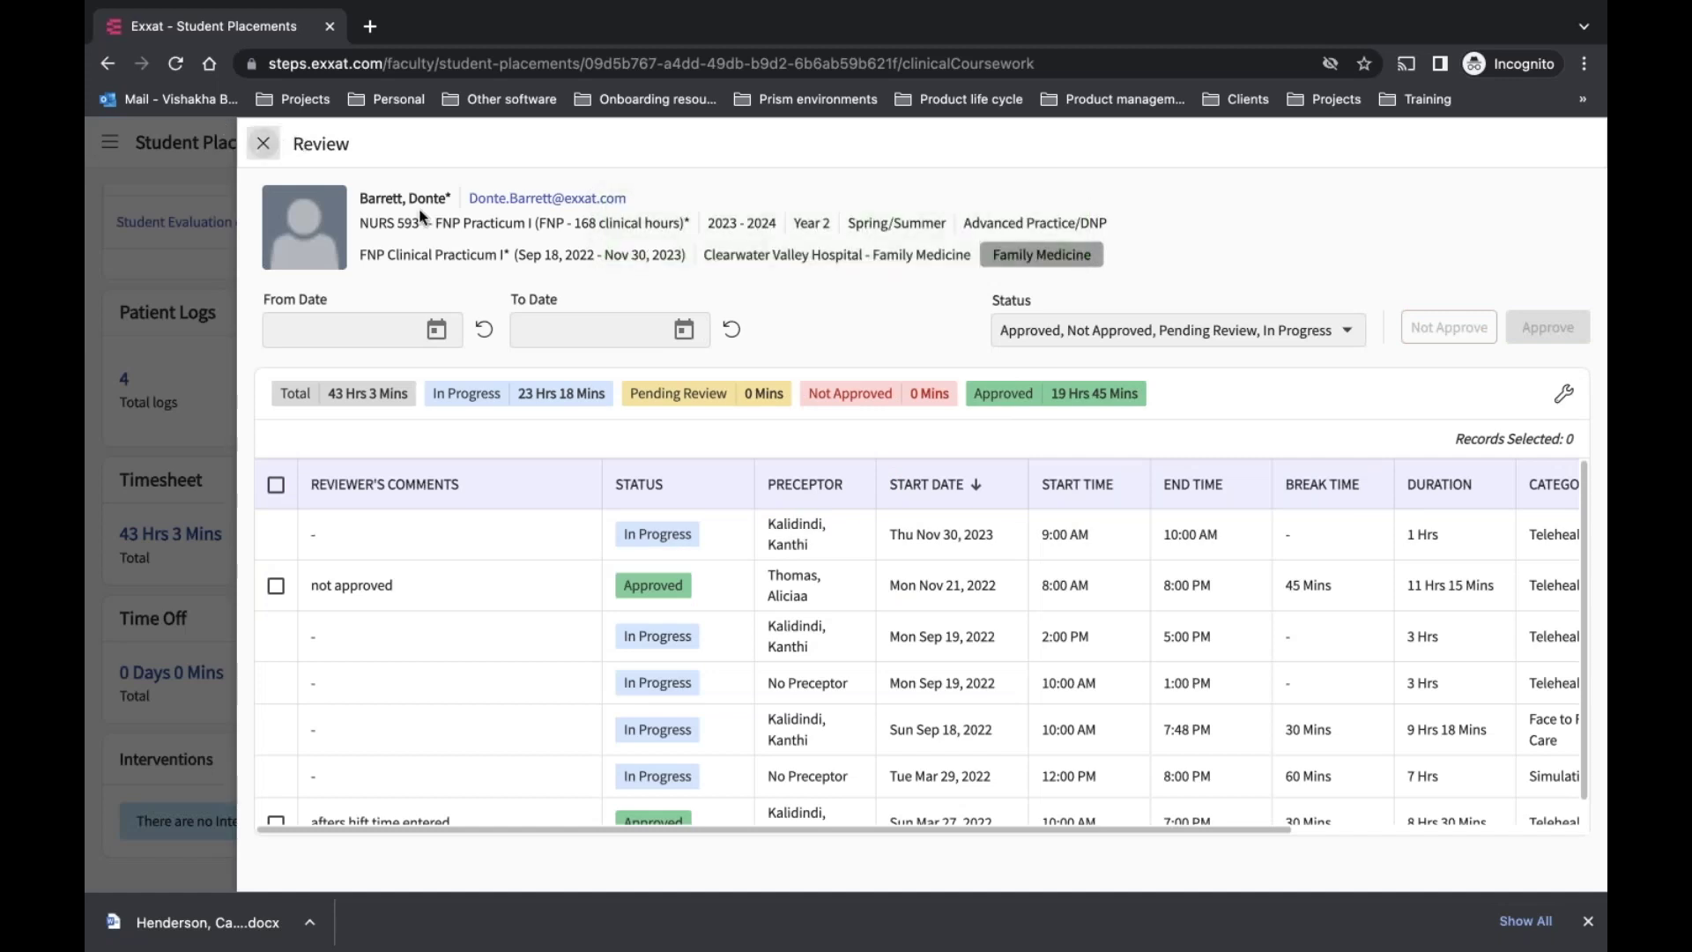
click(263, 143)
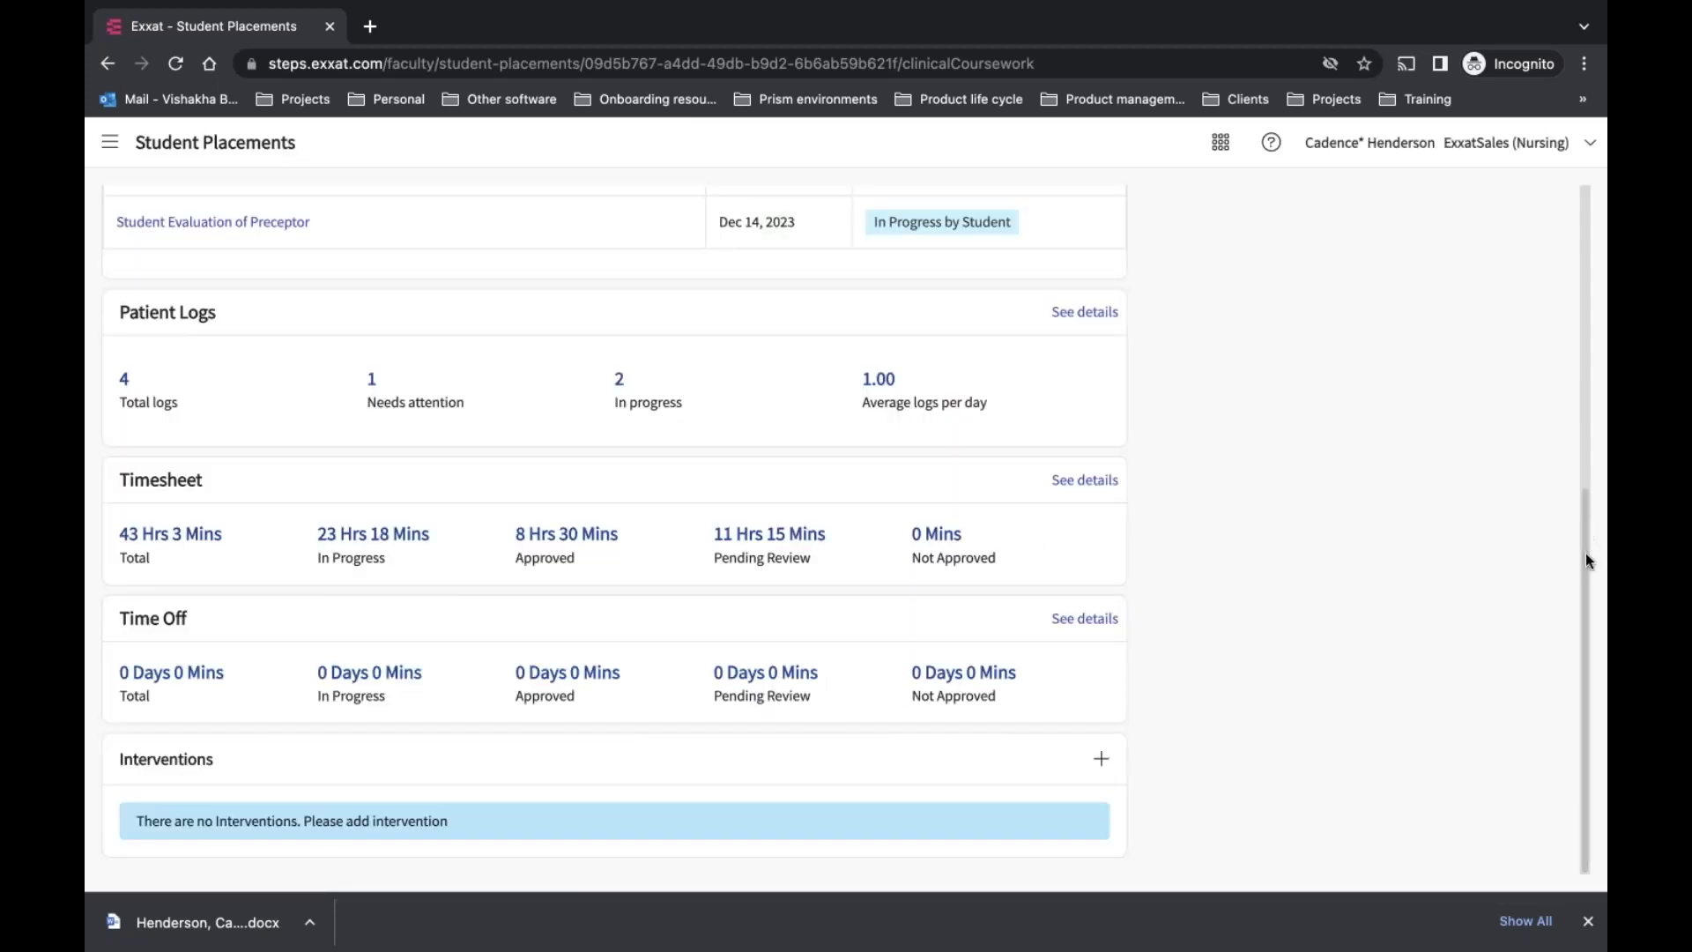
Look over the placement's remaining coursework sections and return to the student placements list
scroll(1504, 282, up, 3)
scroll(1498, 264, up, 4)
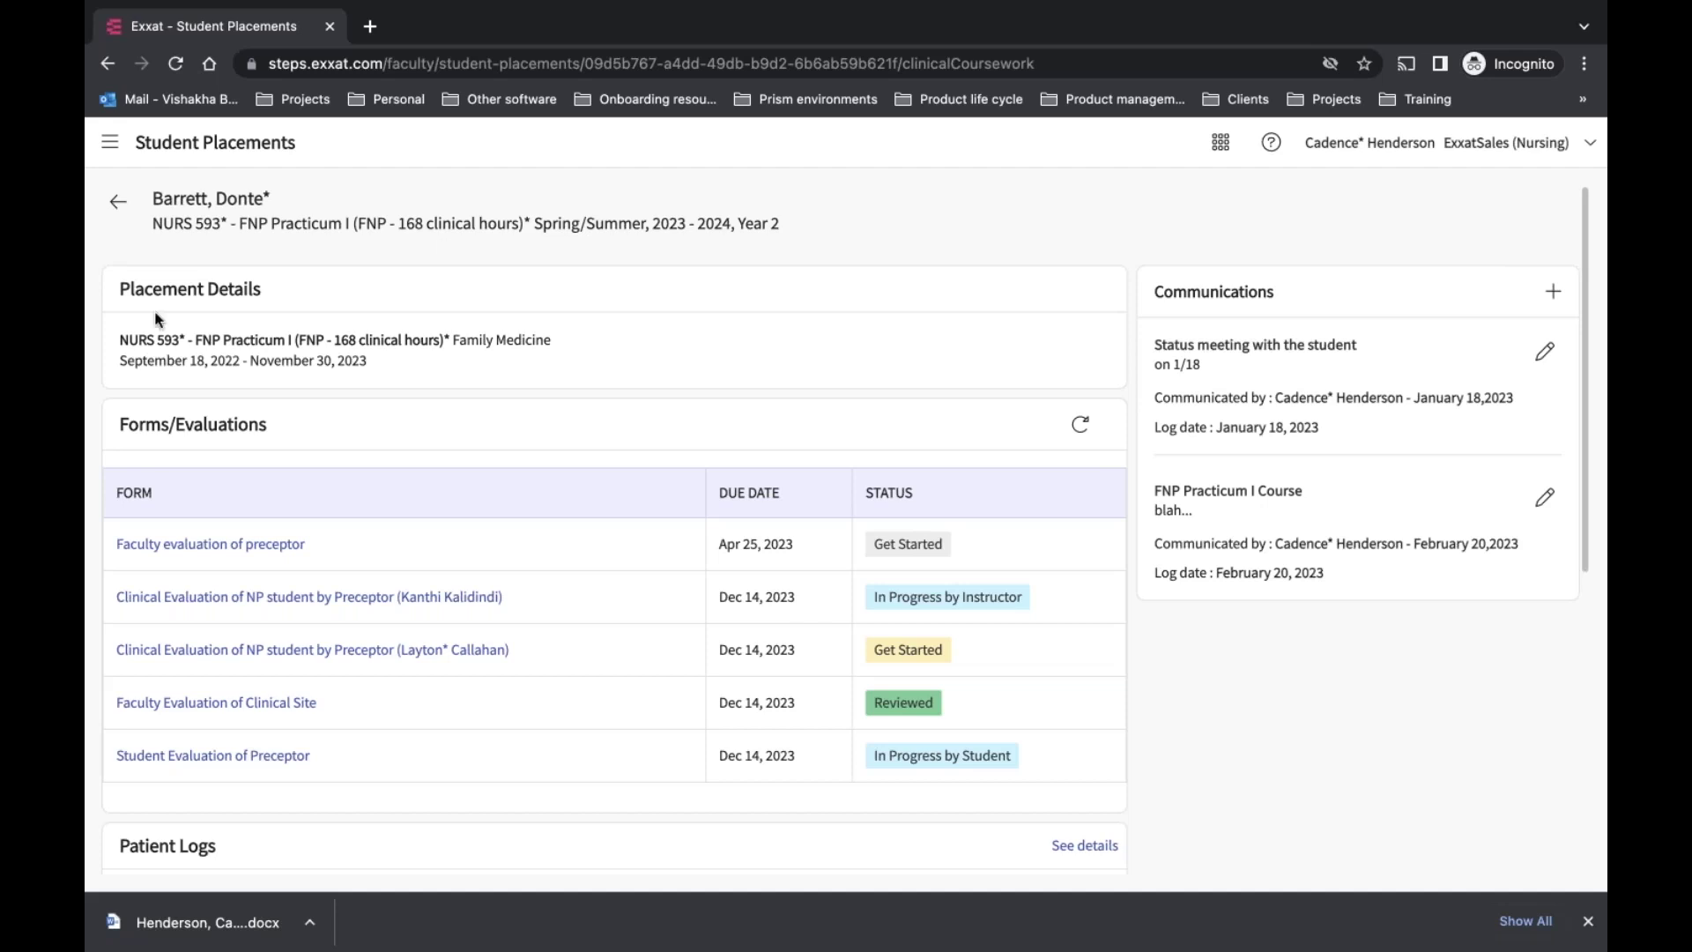
click(119, 196)
Switch to the PowerPoint presentation and advance to the "Accessing Resources Shared With You" slide
mouse_move(805, 913)
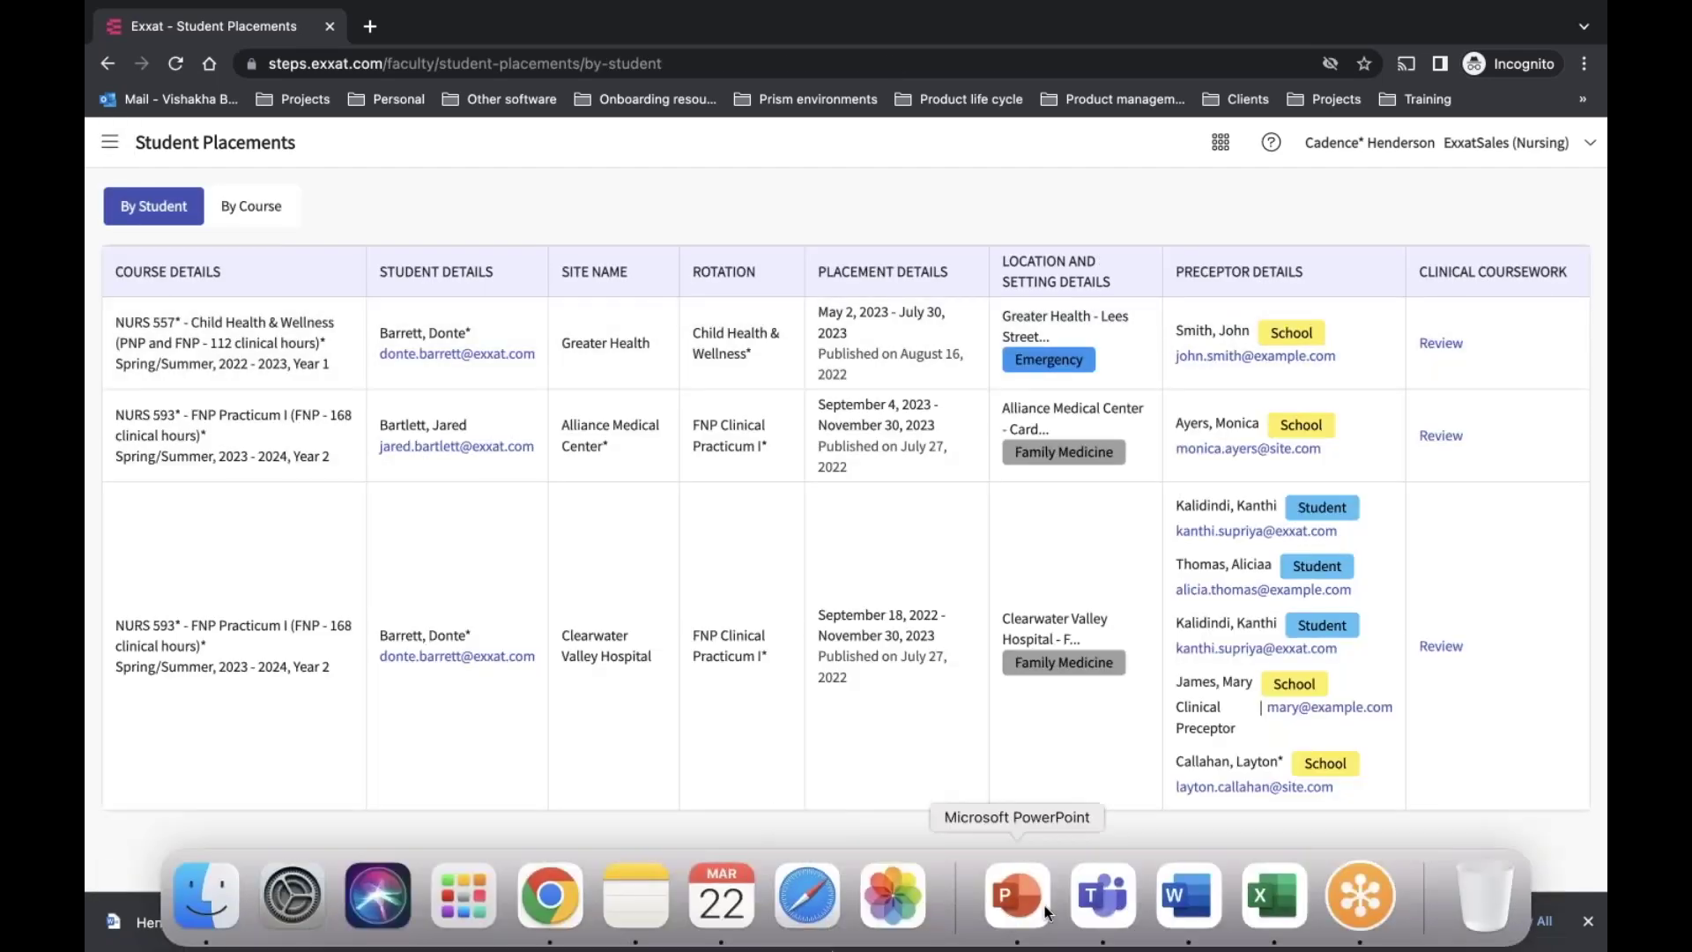
click(1035, 909)
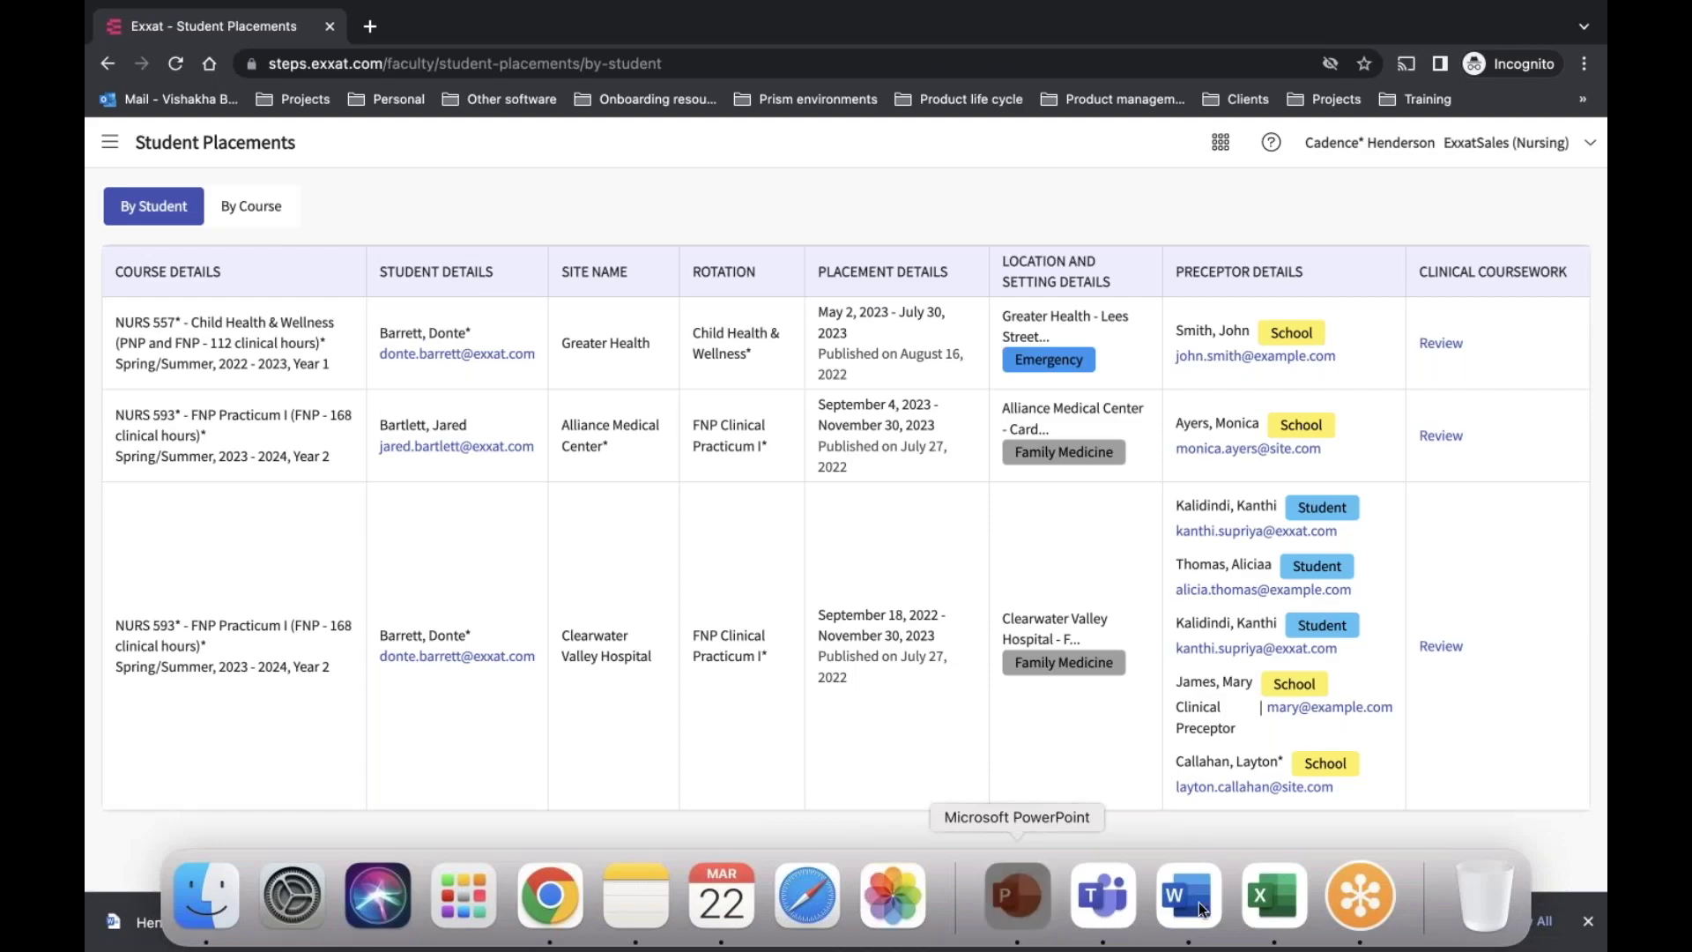
key(Right)
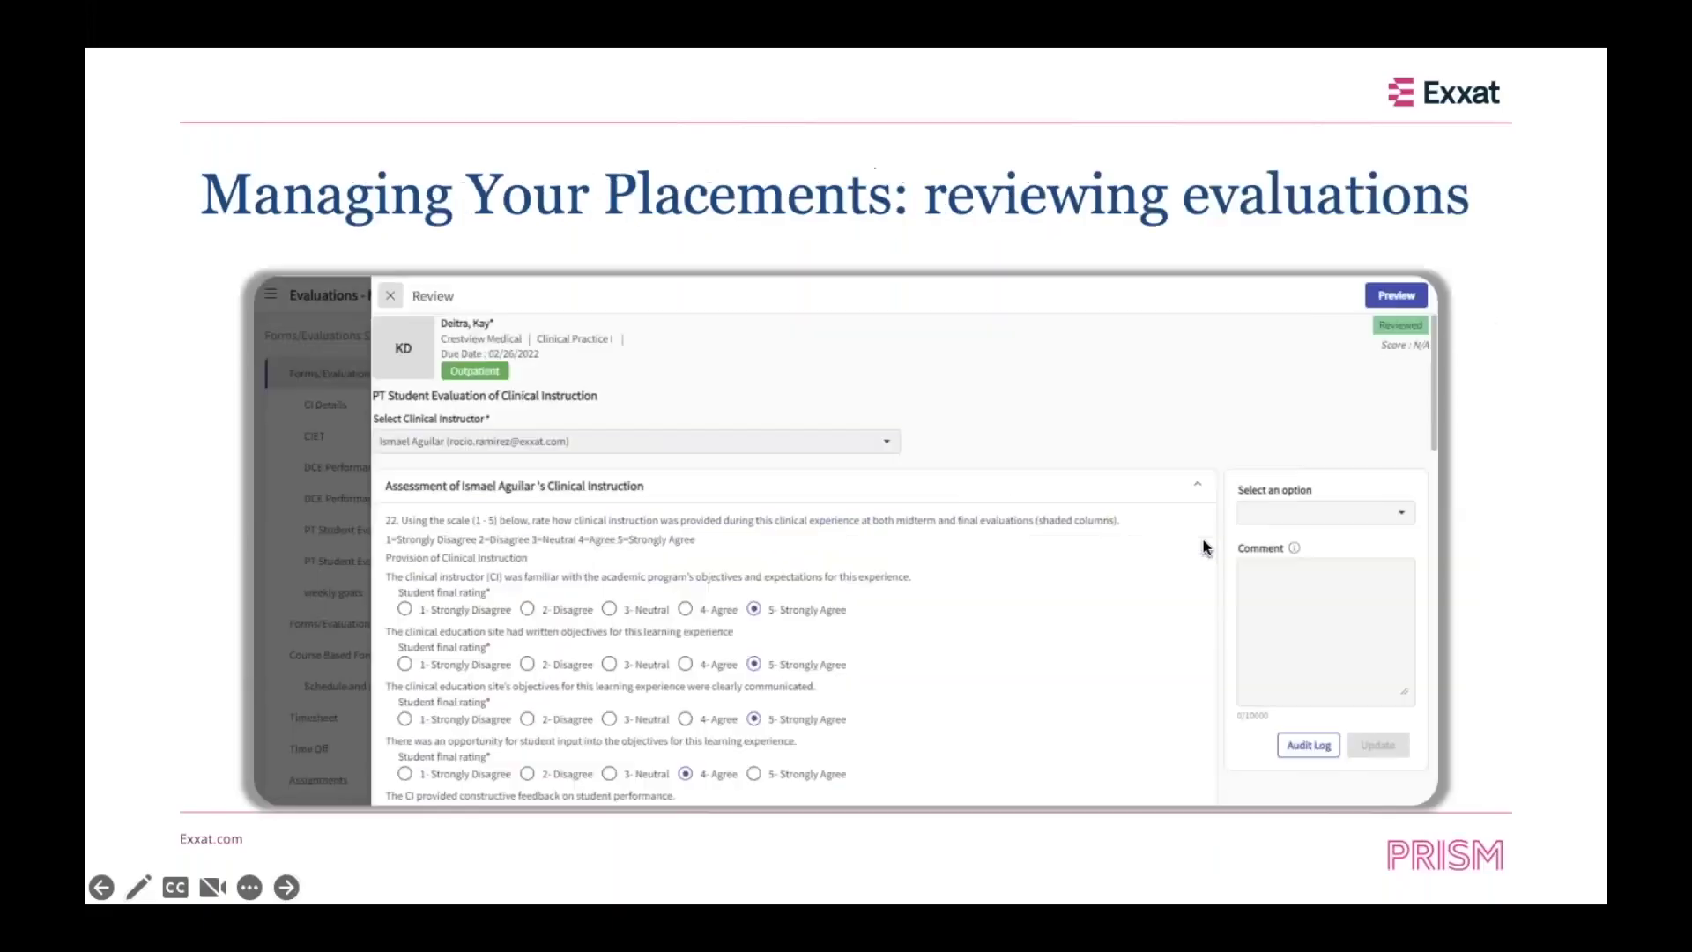
key(Right)
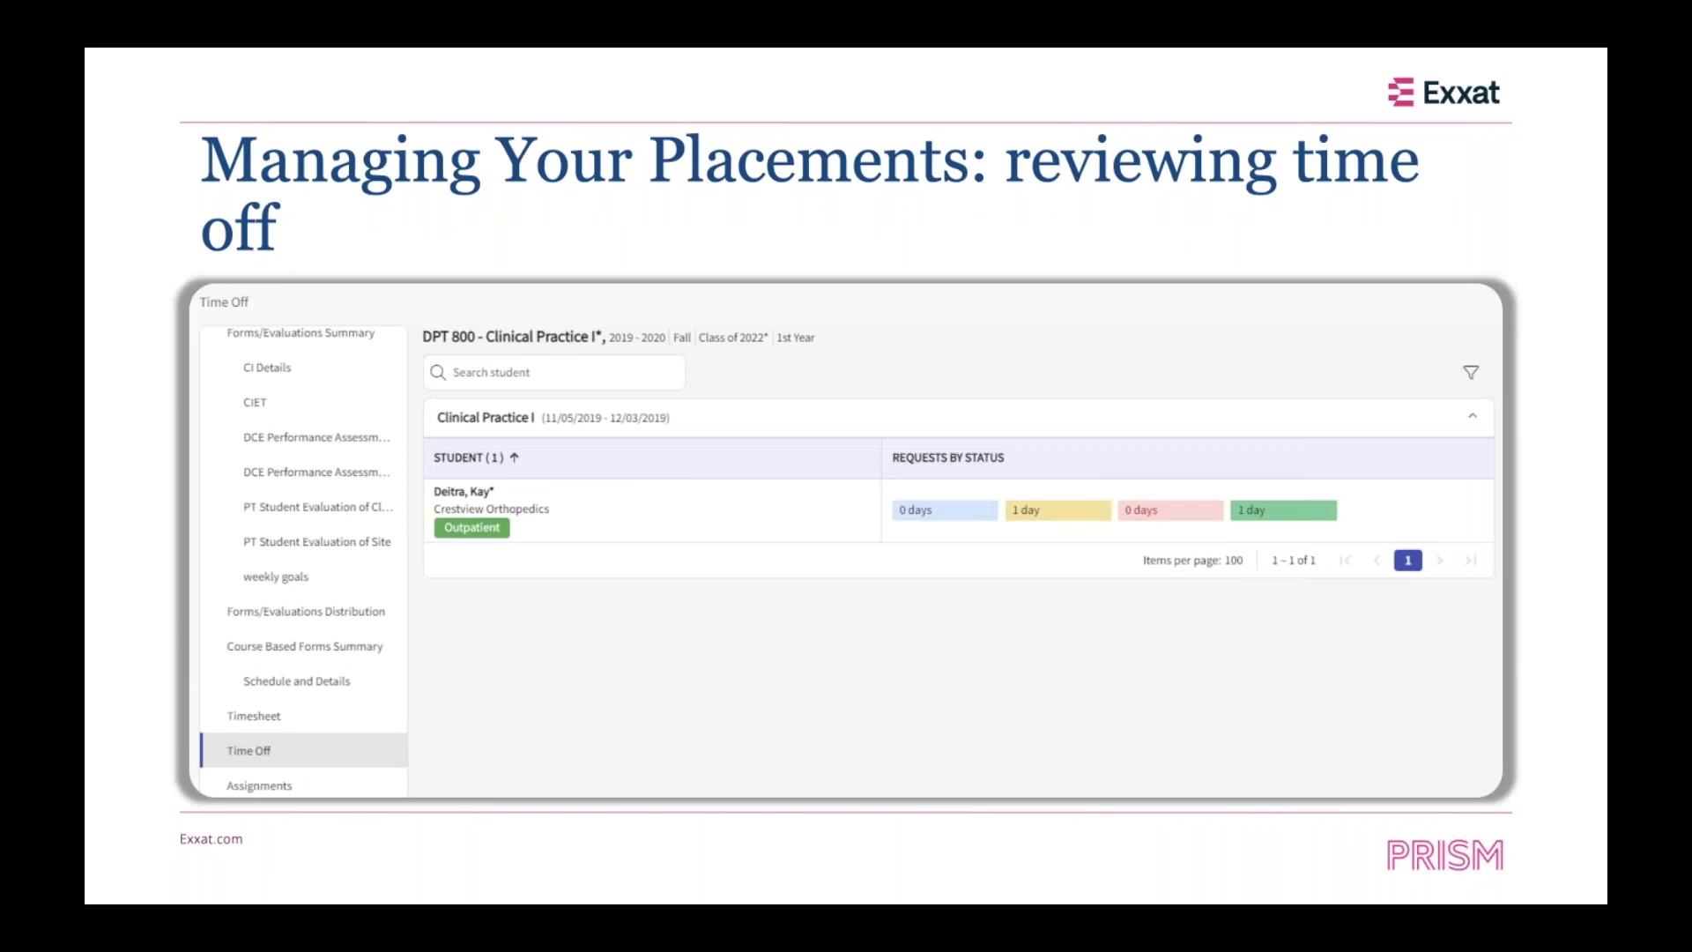
key(Right)
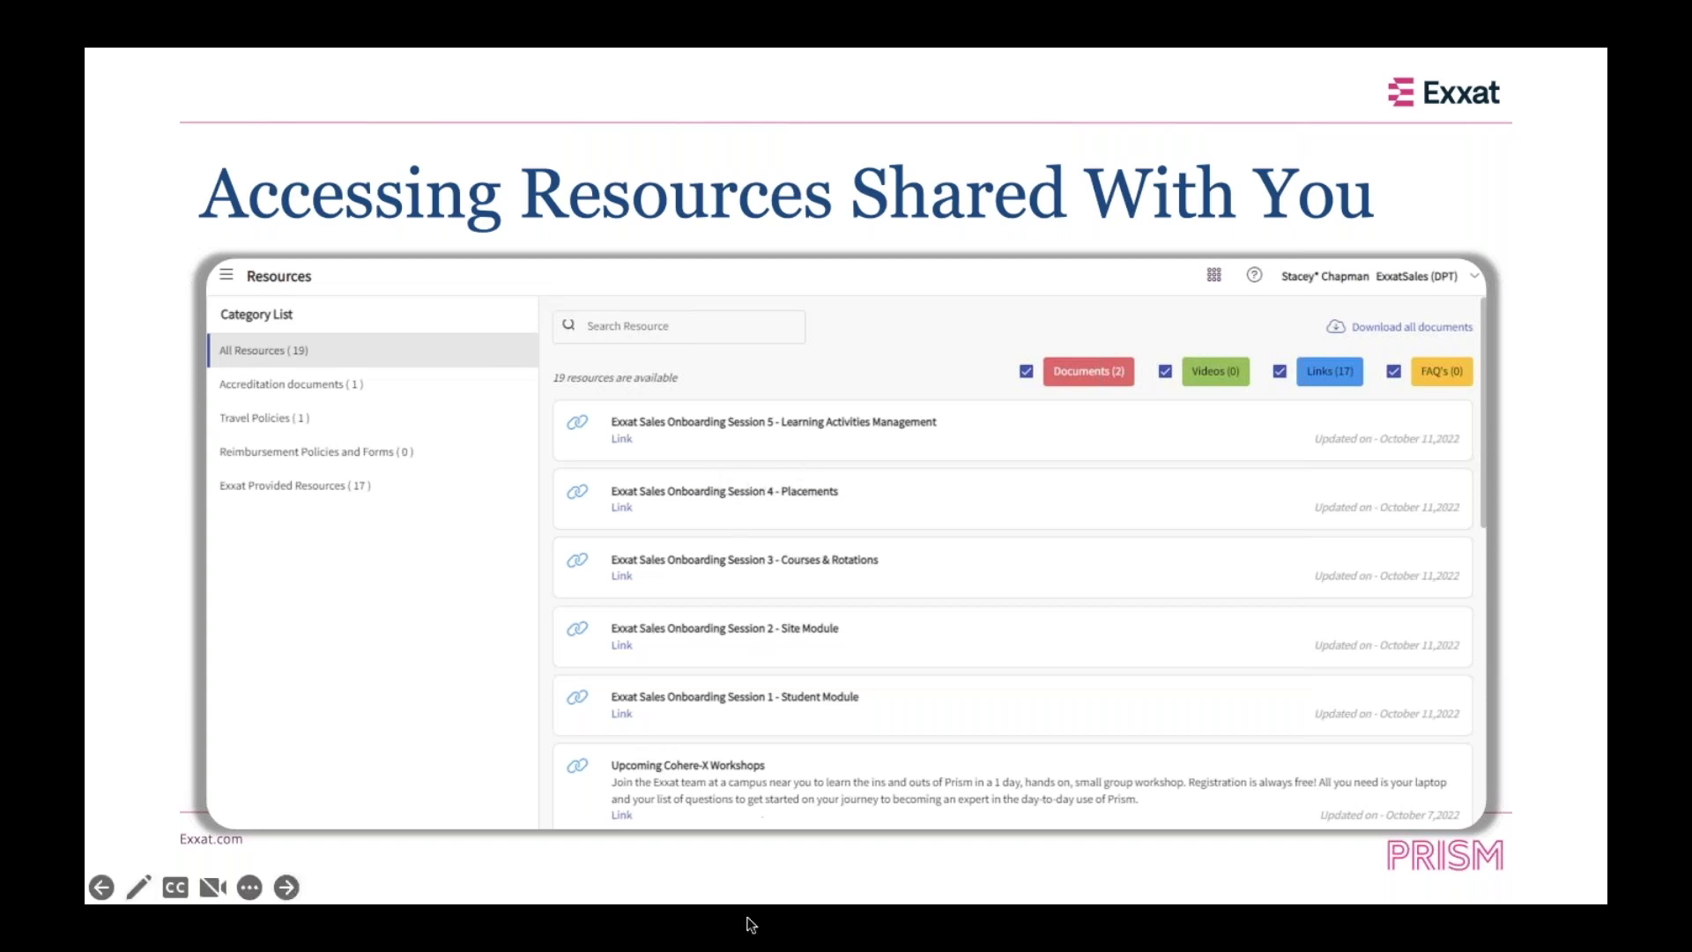
Switch back to Chrome, open the shared Resources from the dashboard, and show the Travel Policies category
mouse_move(746, 944)
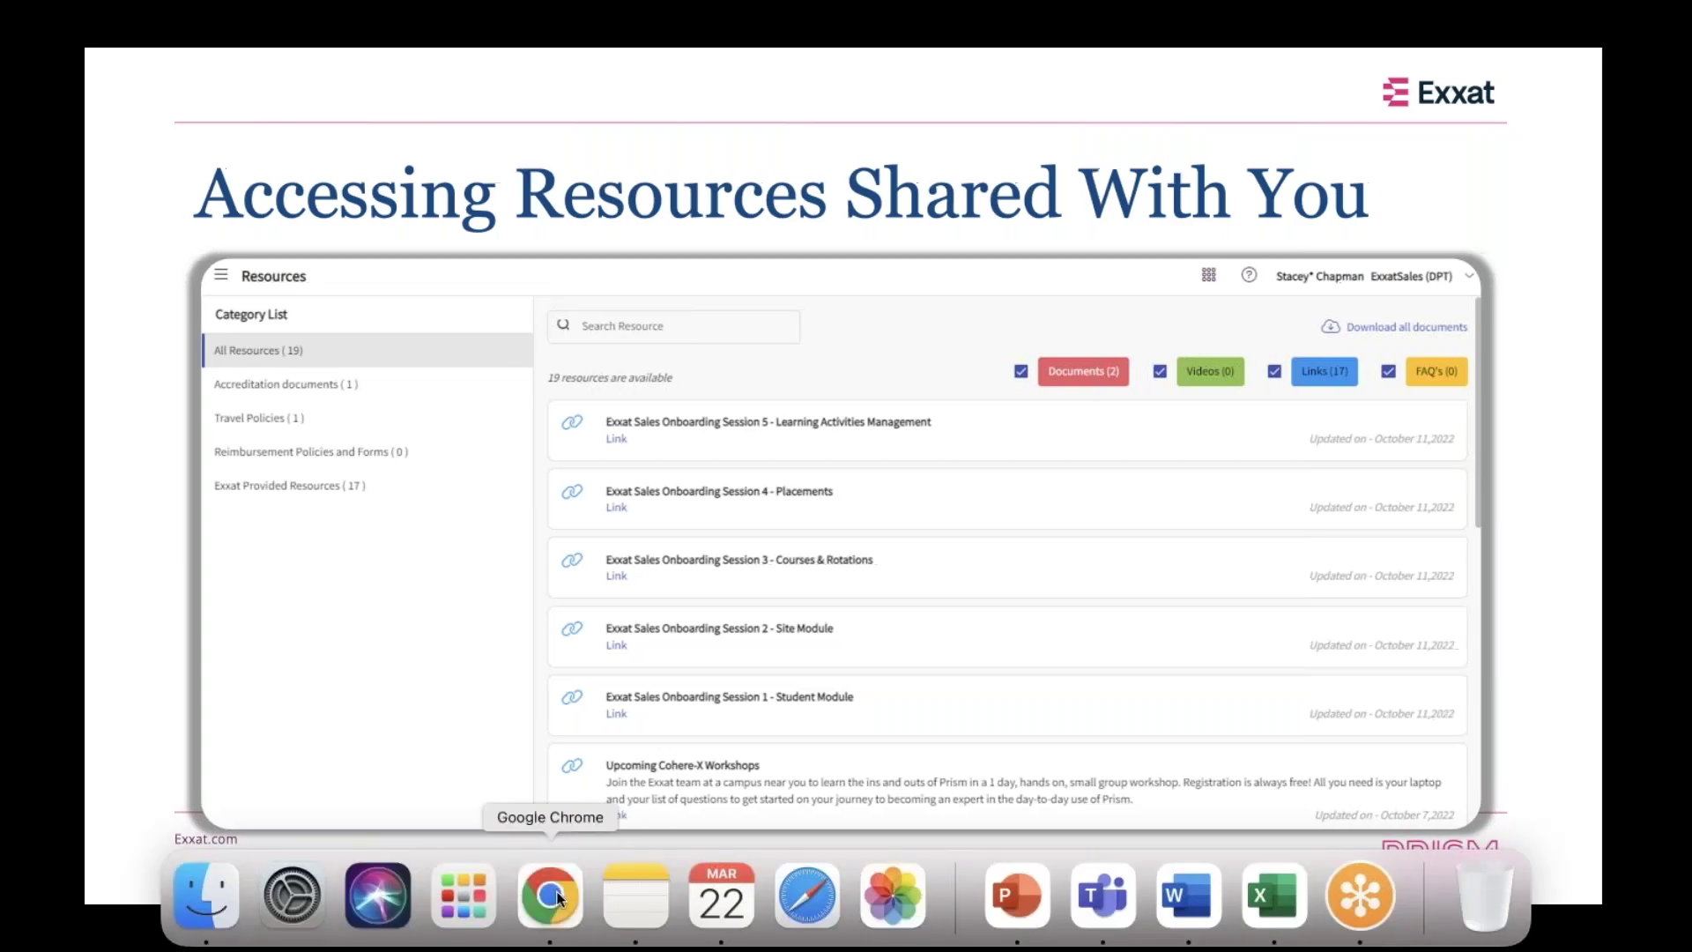
click(550, 933)
click(1221, 142)
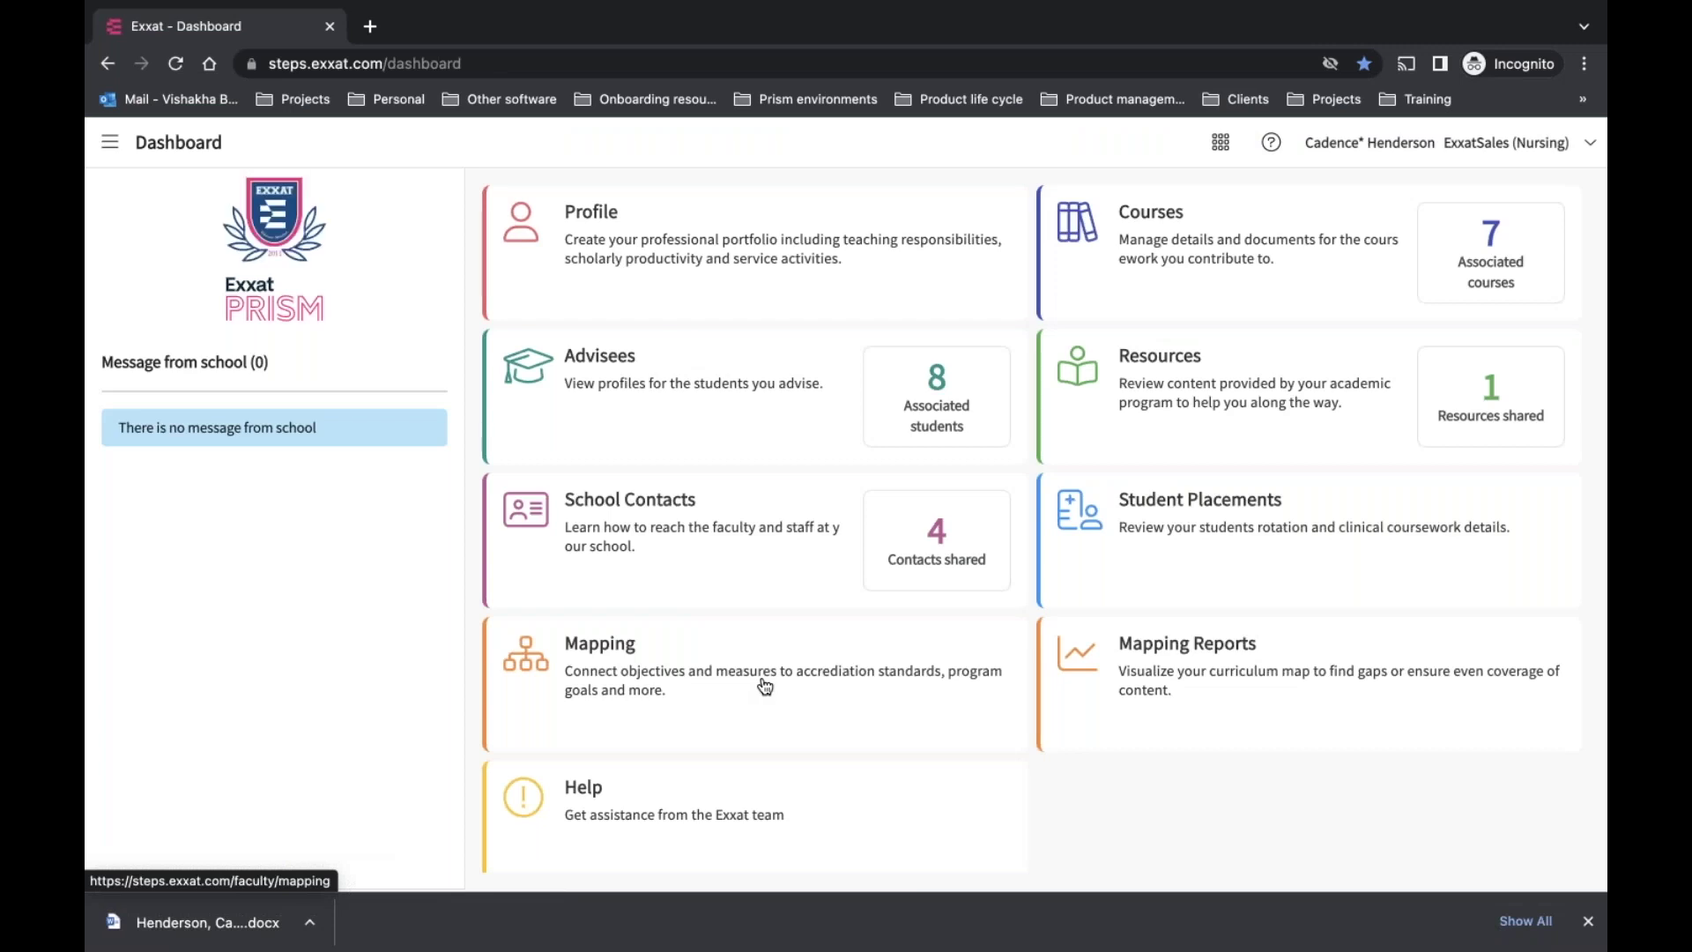
click(1181, 383)
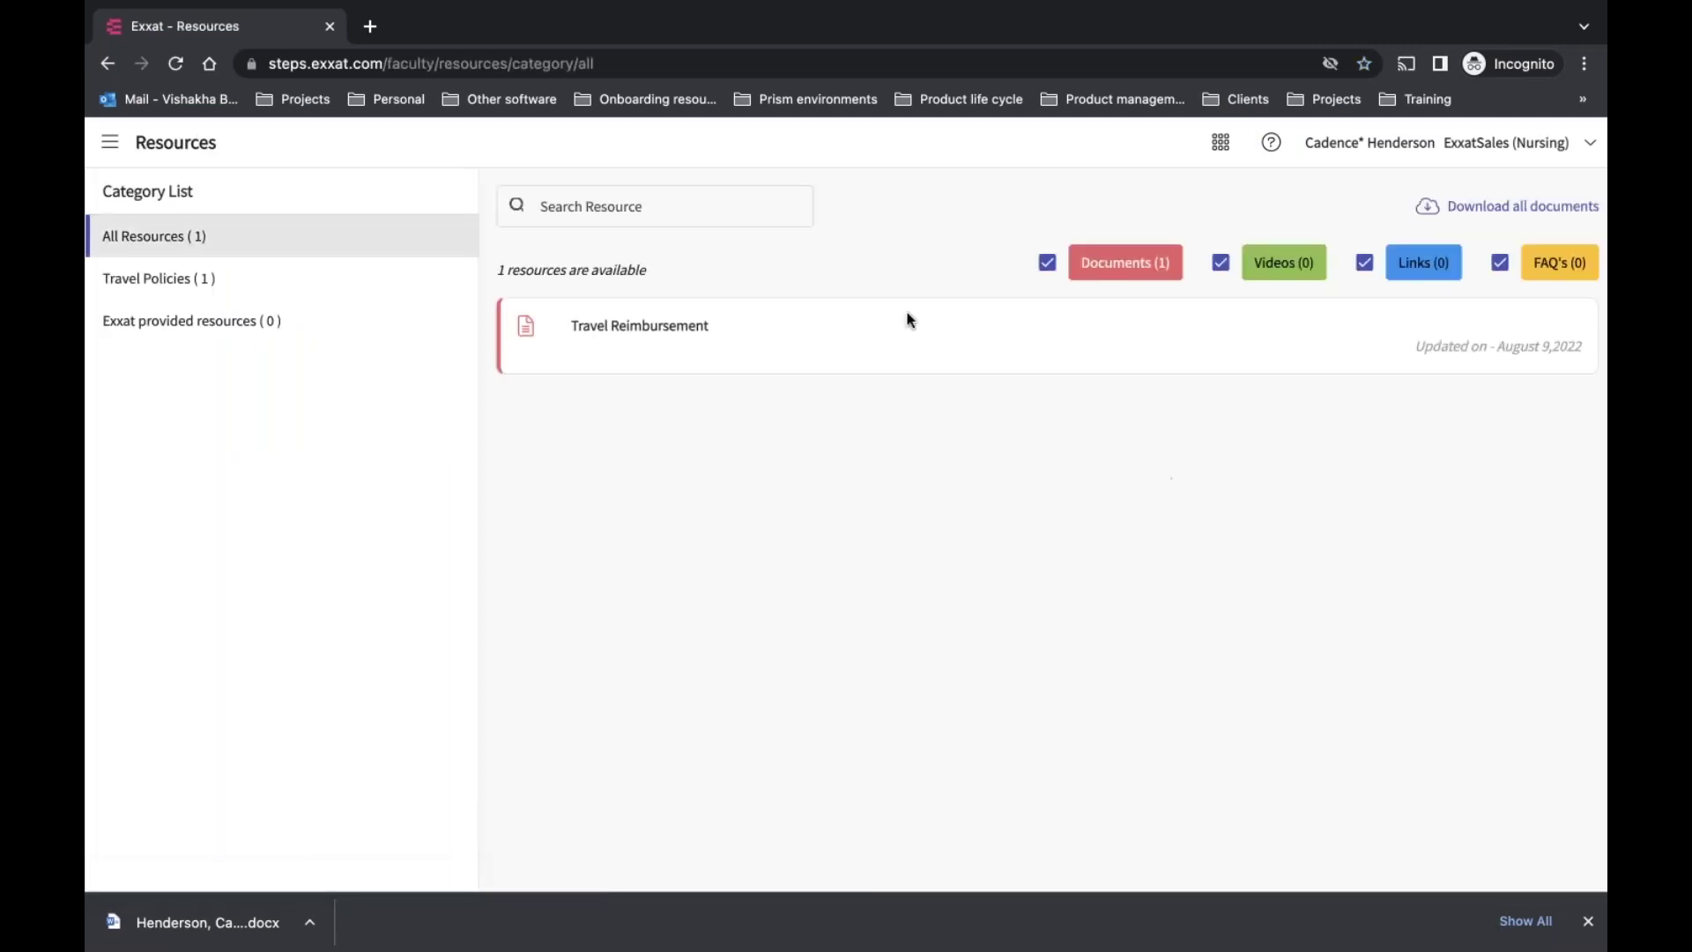
click(176, 280)
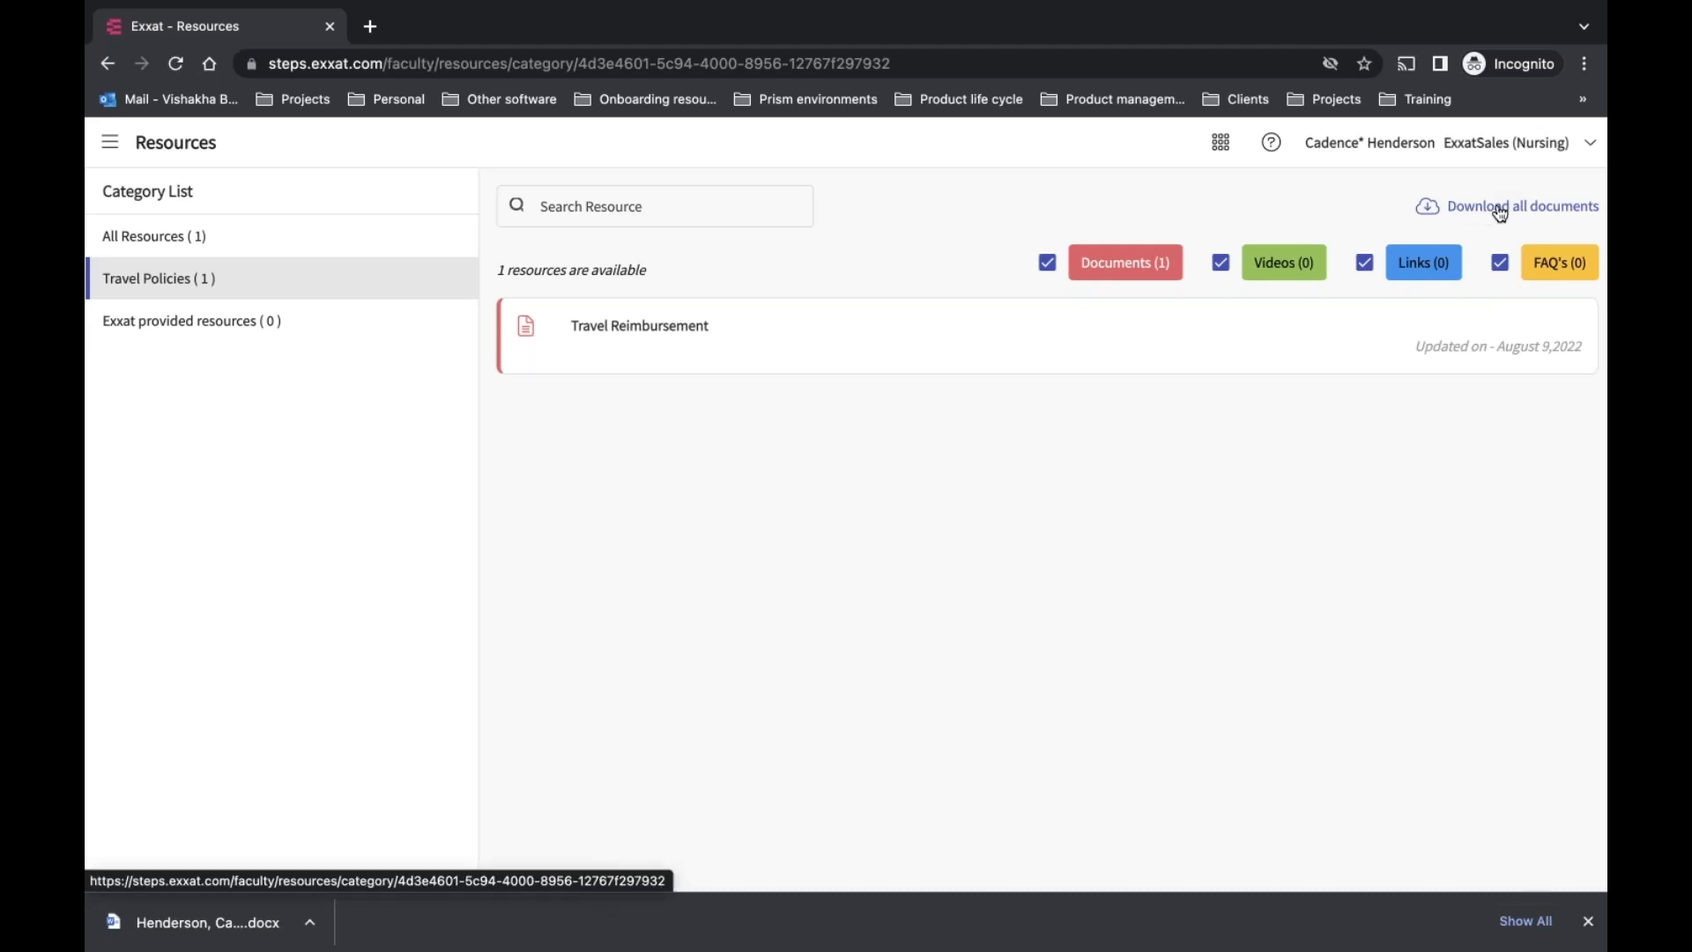
Open the Help page and look at its question form and the My Tickets list
click(1274, 143)
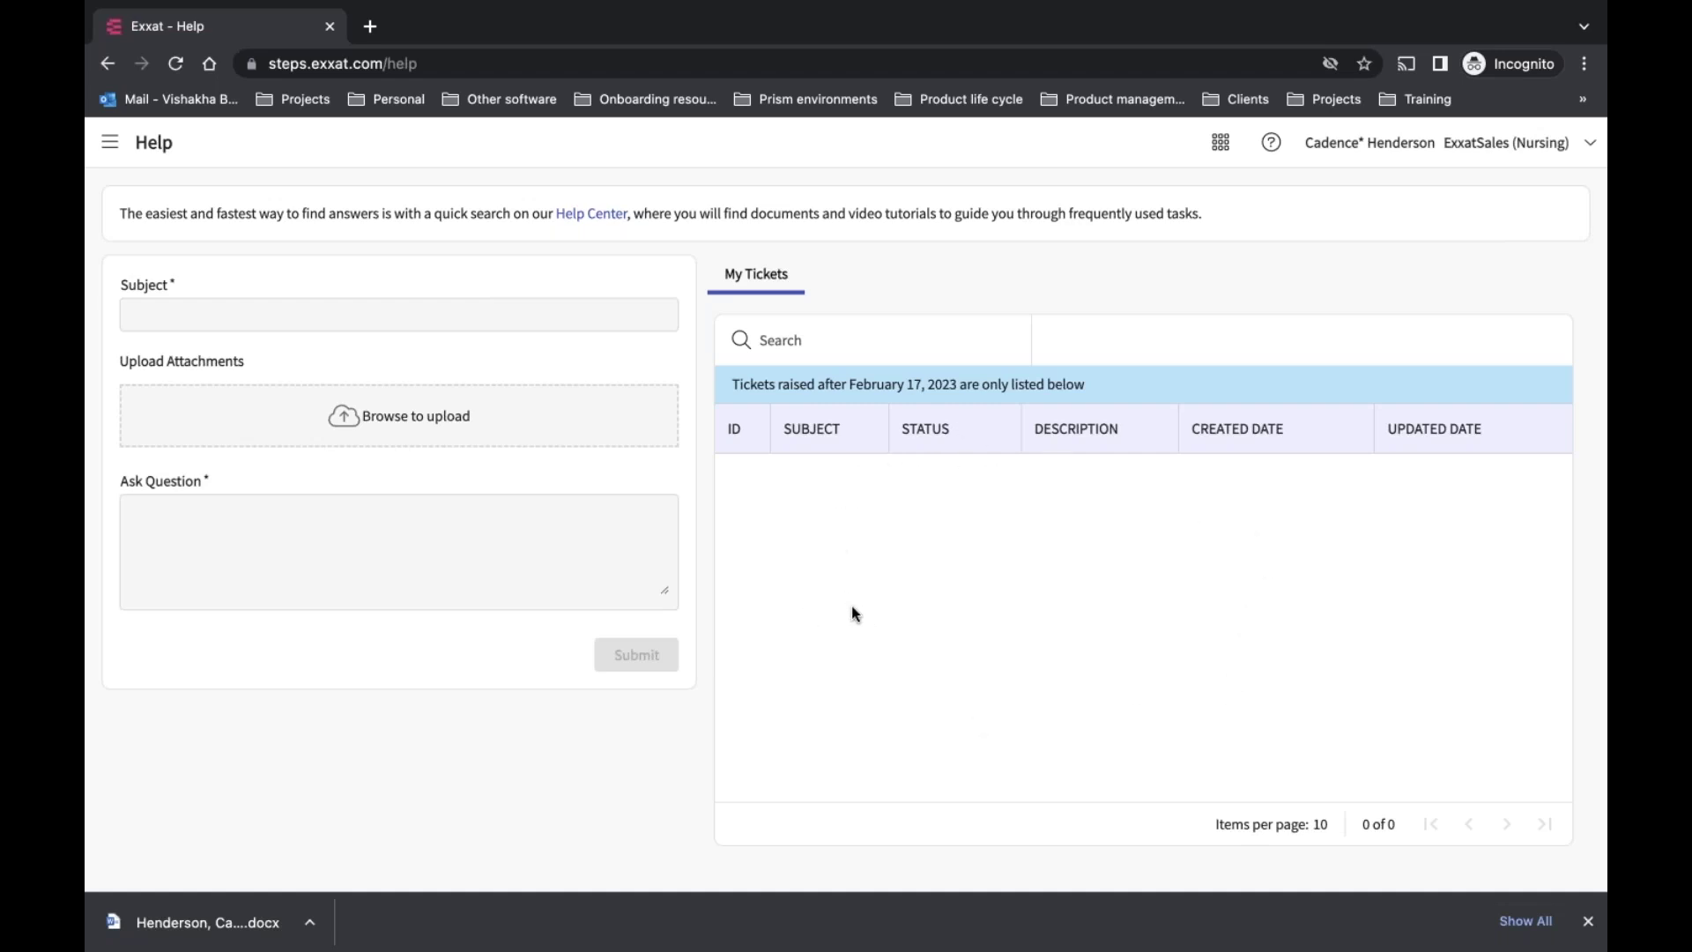
click(925, 428)
Switch to the PowerPoint presentation and advance past "Getting help" to the closing "Thank You" slide
mouse_move(1187, 926)
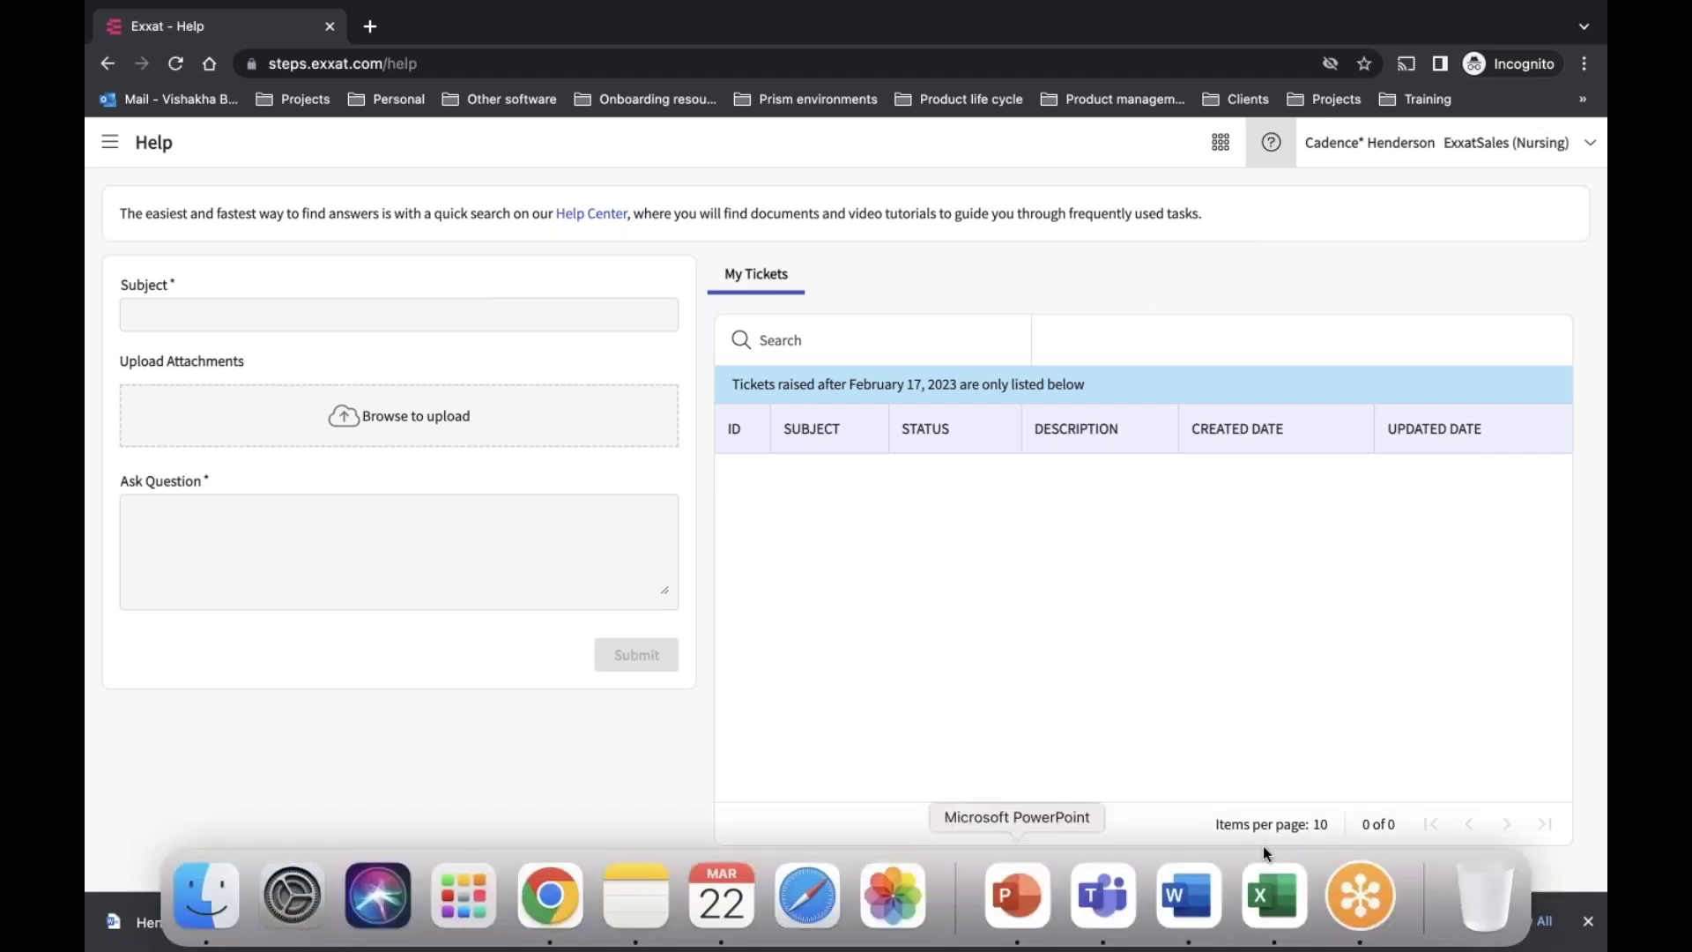
click(1012, 901)
key(Right)
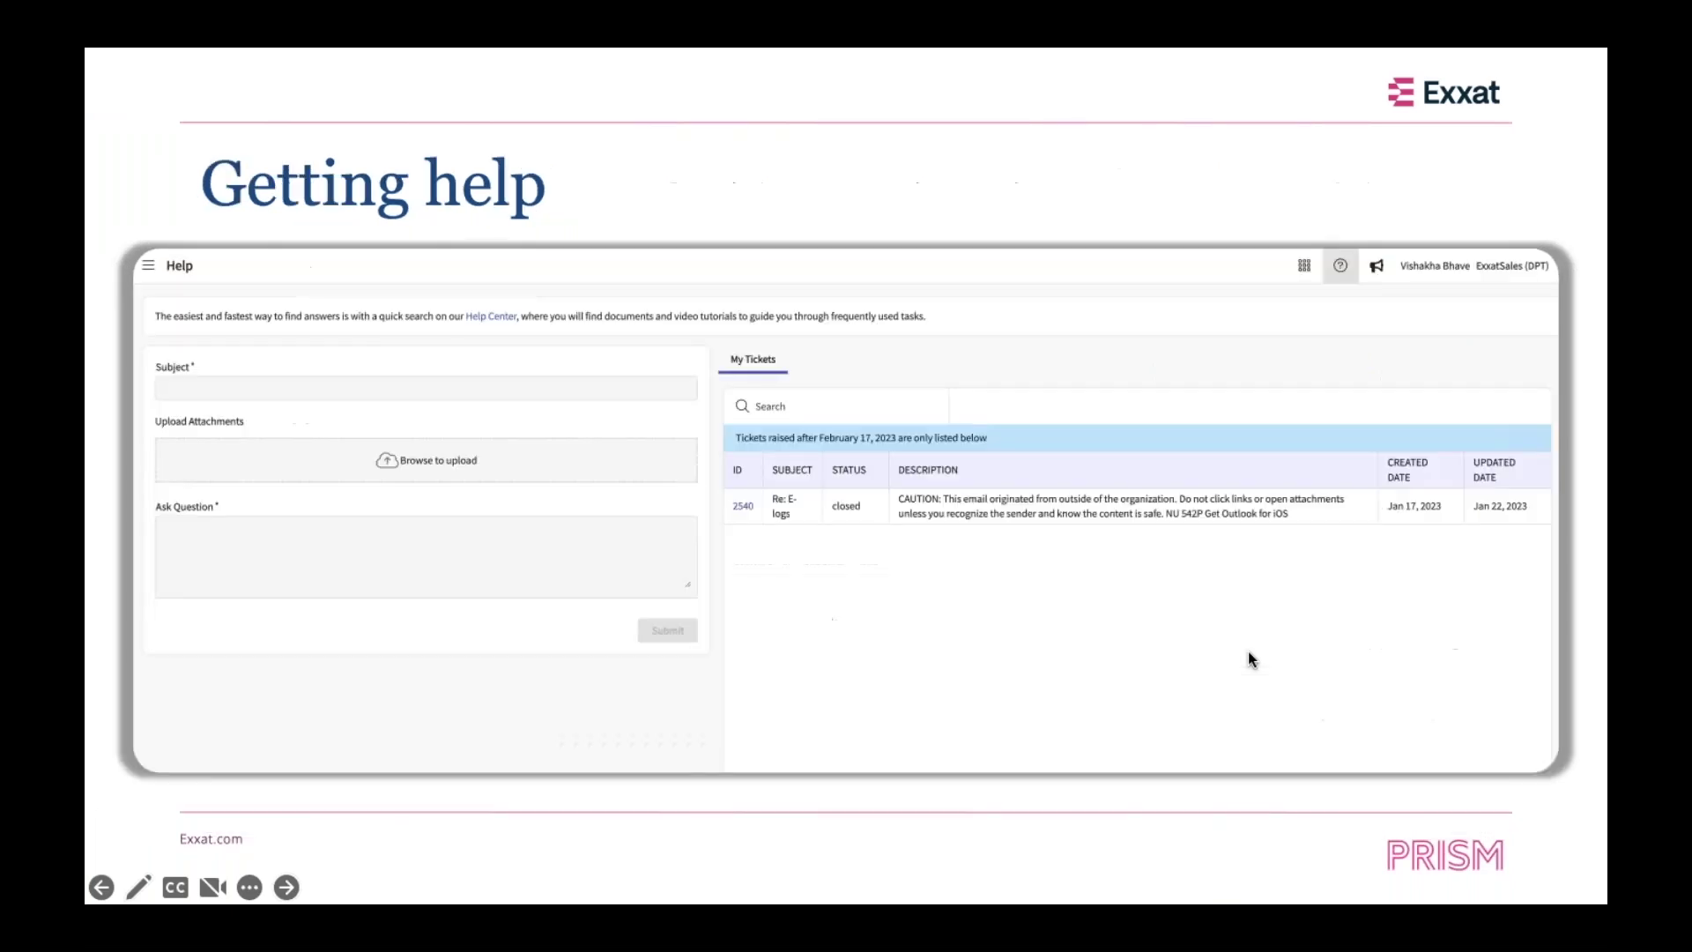
key(Right)
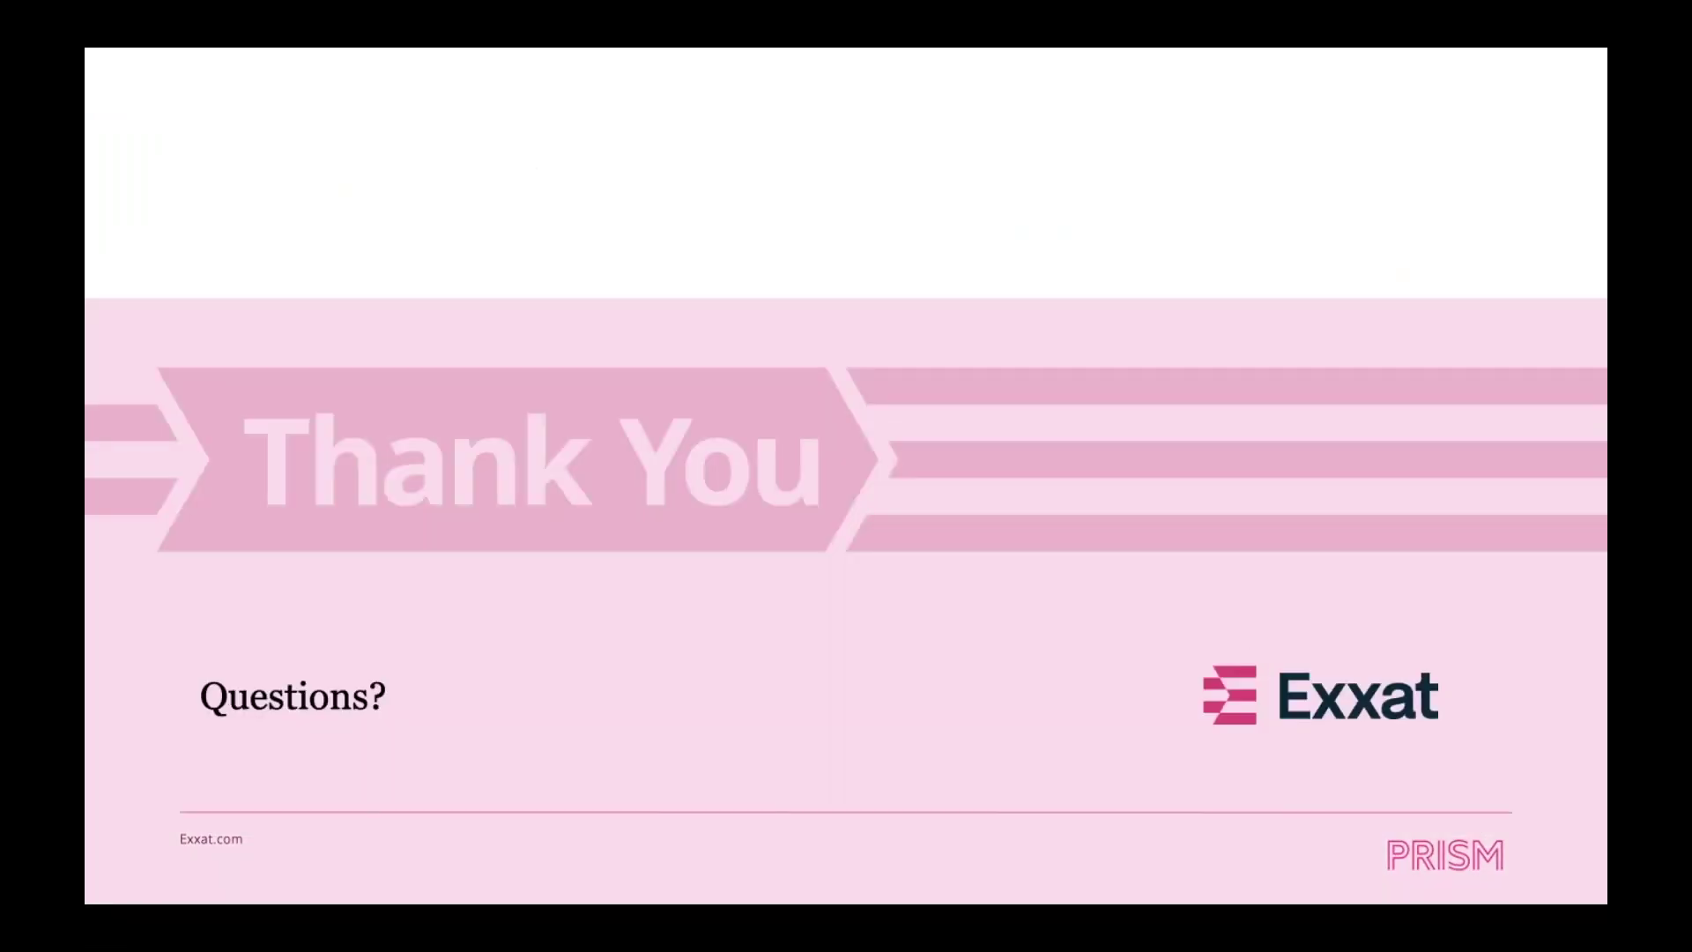